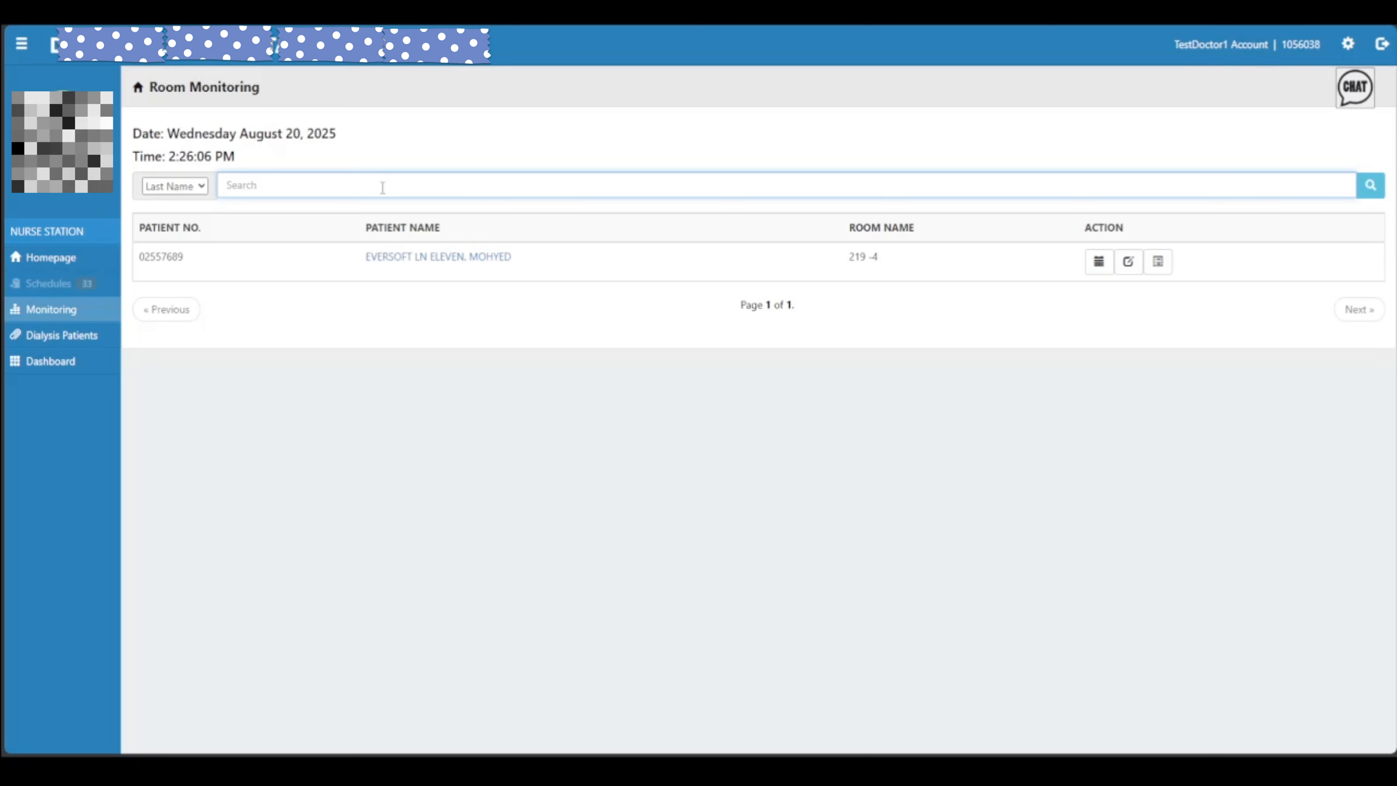
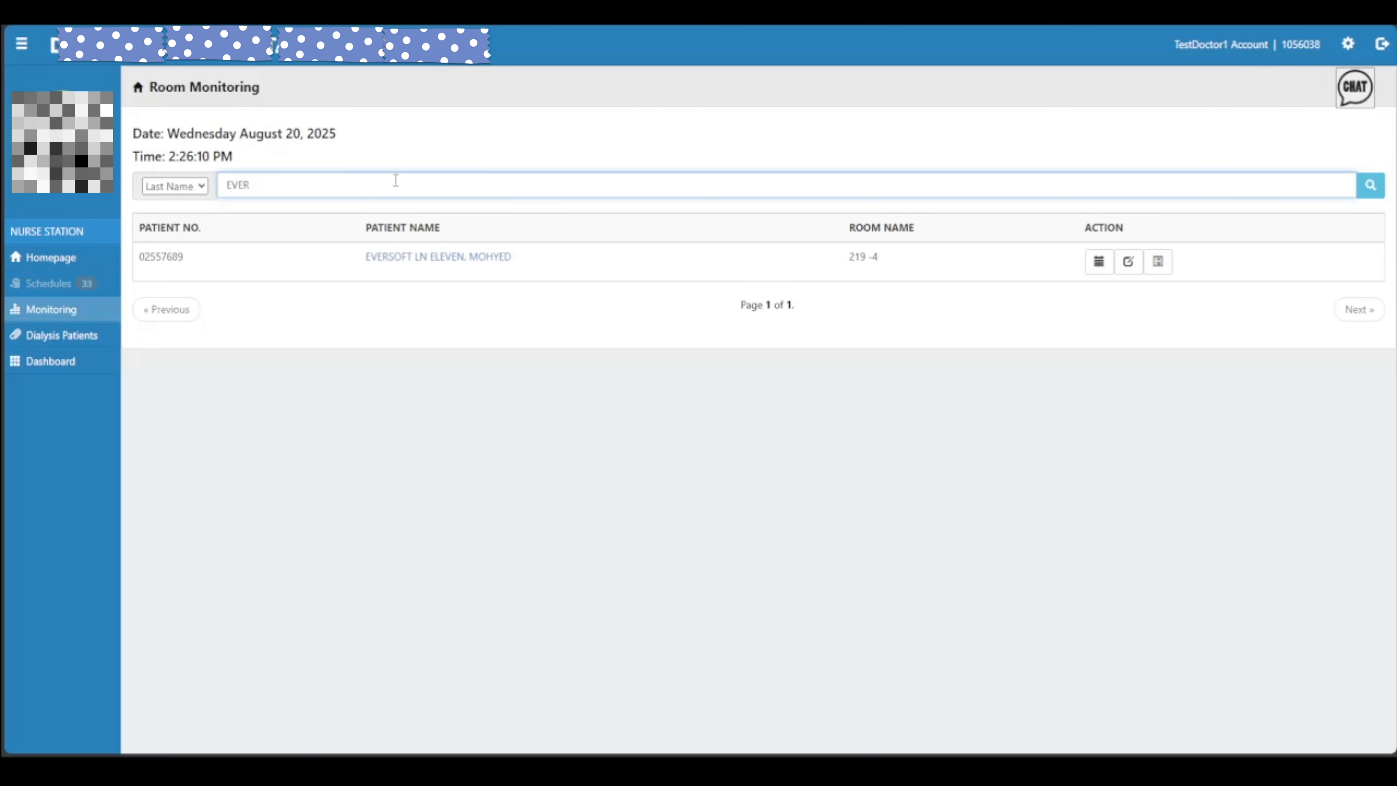
{"action": "key", "text": "Return"}
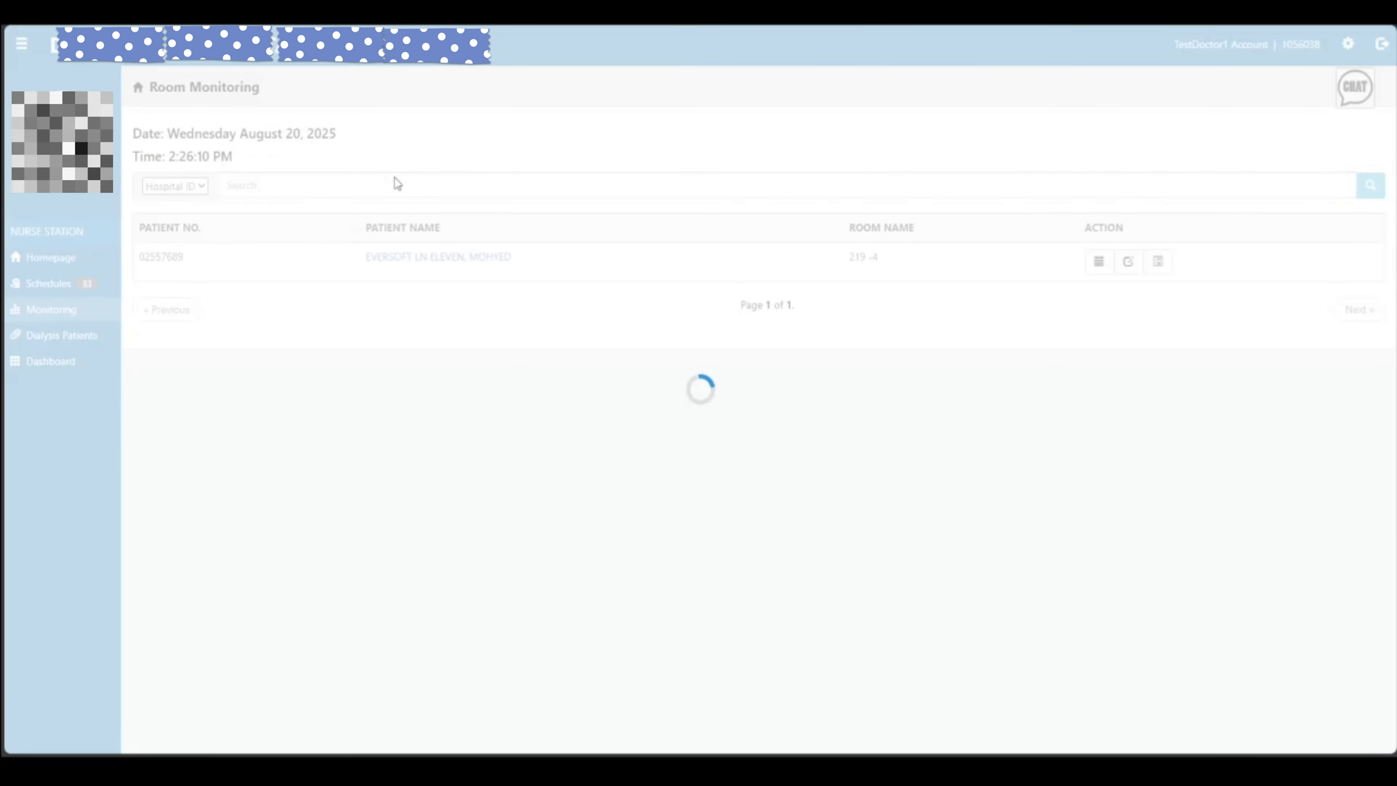
{"action": "left_click", "coordinate": [249, 187]}
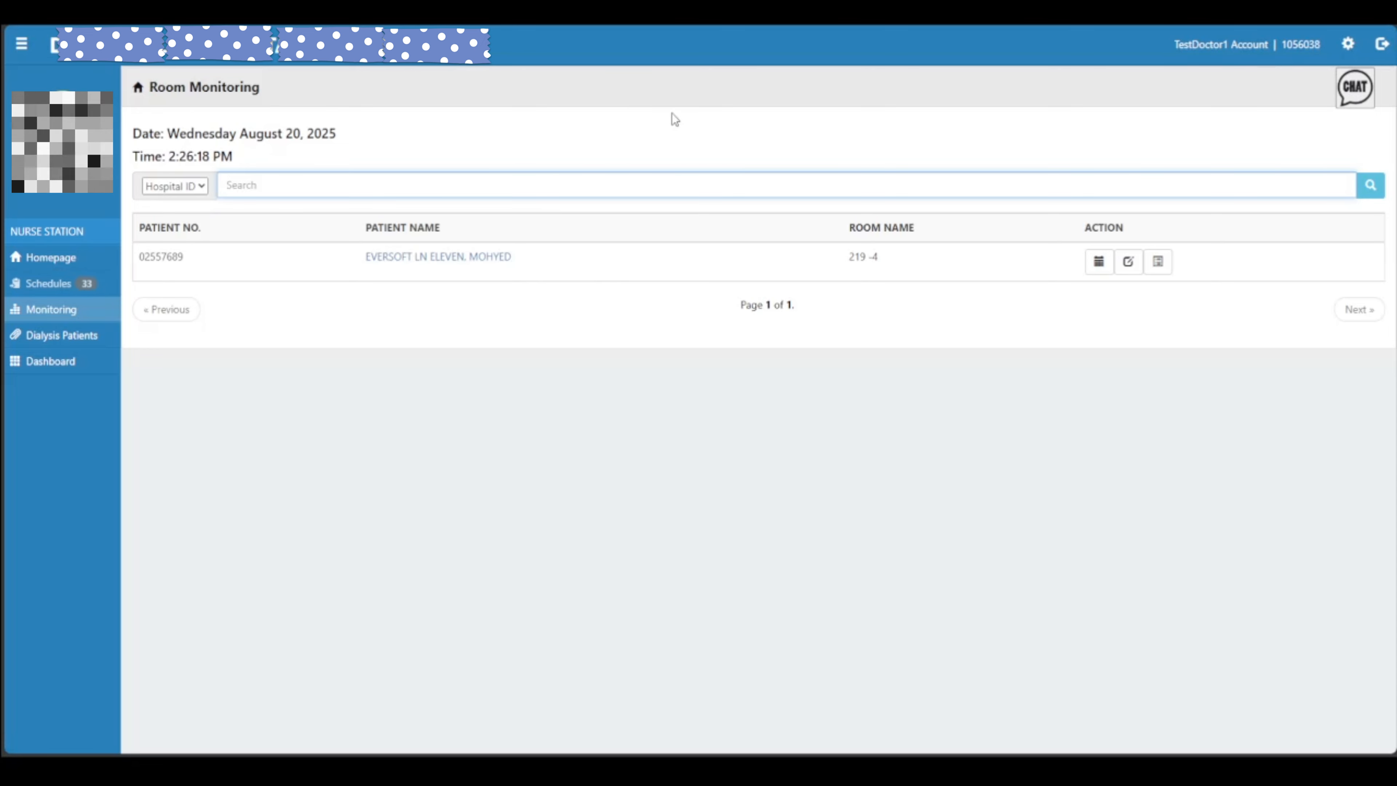
{"action": "type", "text": "FIRST"}
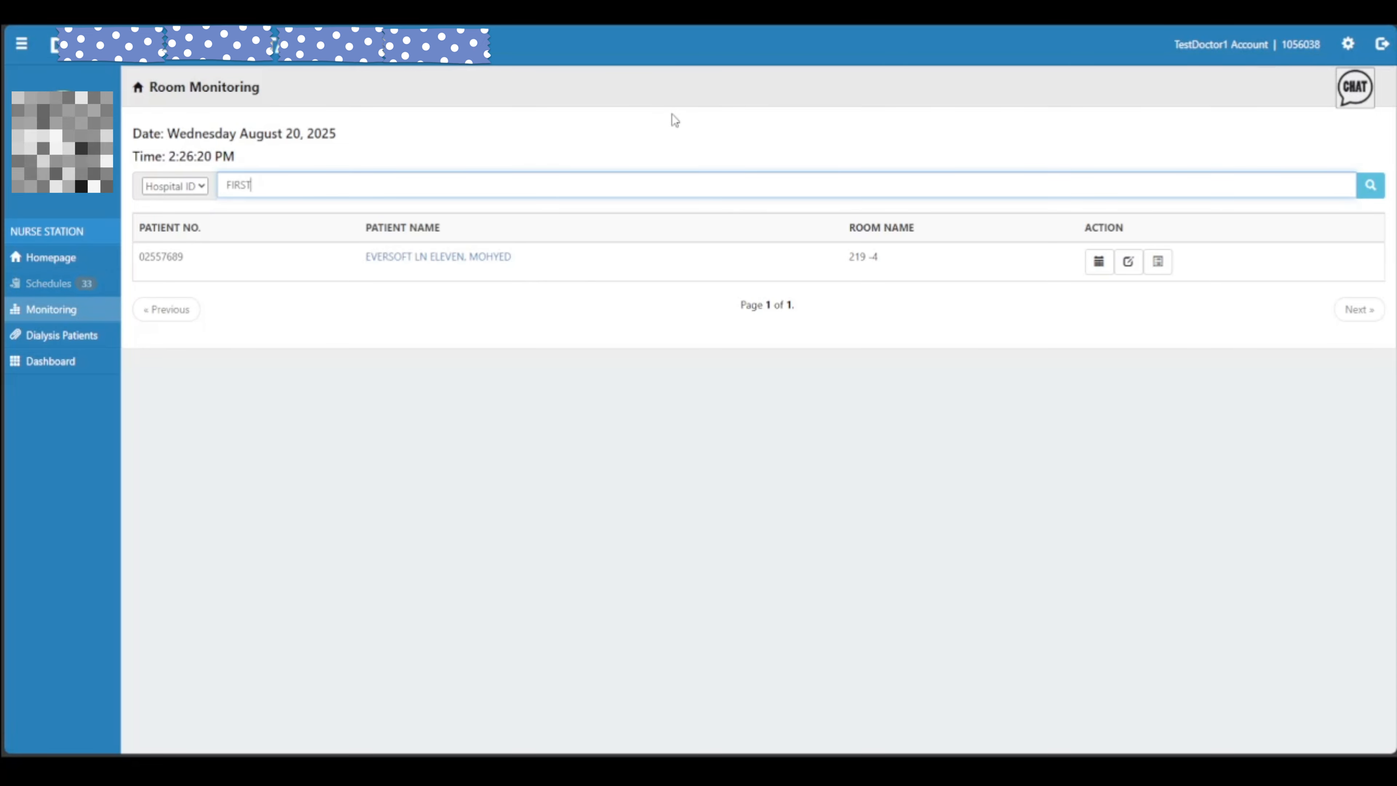
{"action": "left_click", "coordinate": [170, 226]}
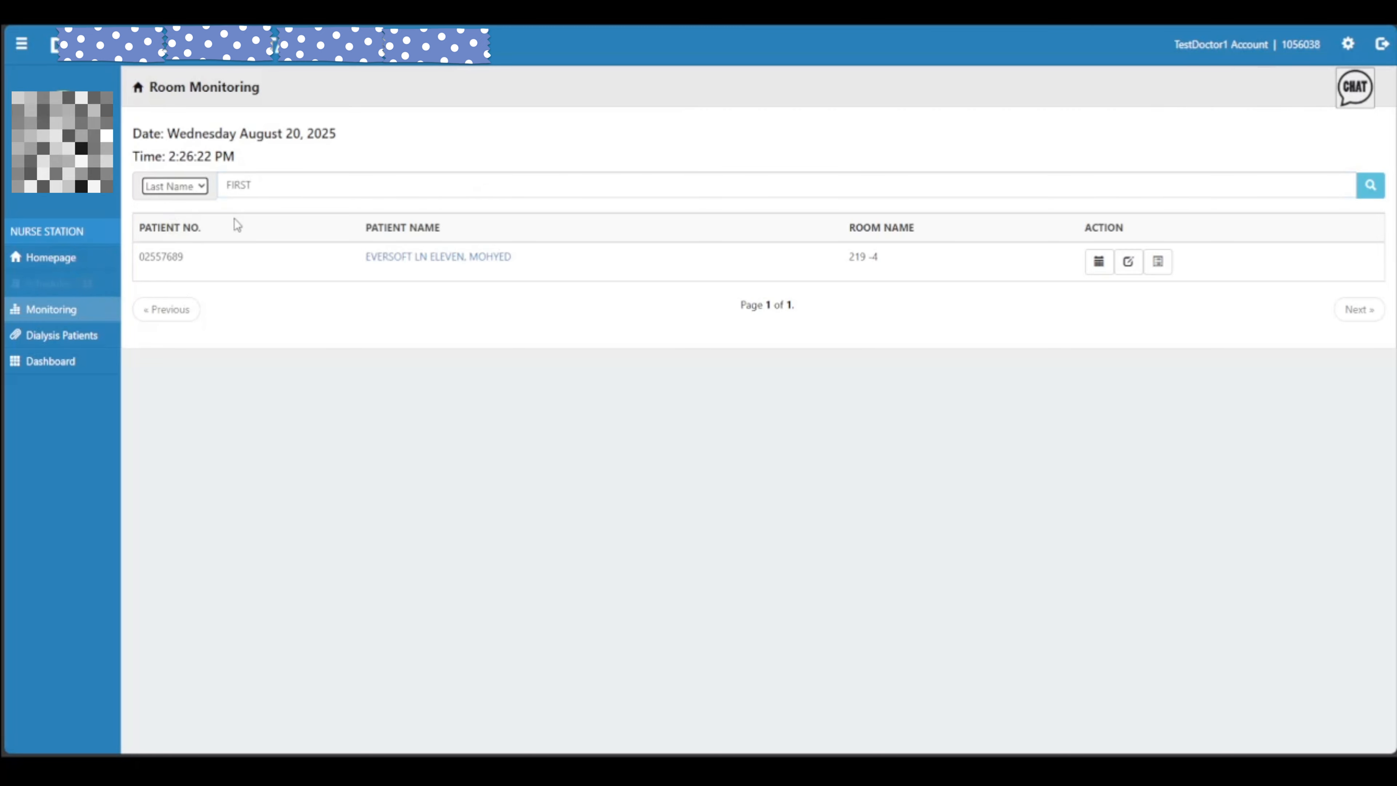
{"action": "left_click", "coordinate": [302, 186]}
{"action": "key", "text": "ctrl+a"}
{"action": "key", "text": "BackSpace"}
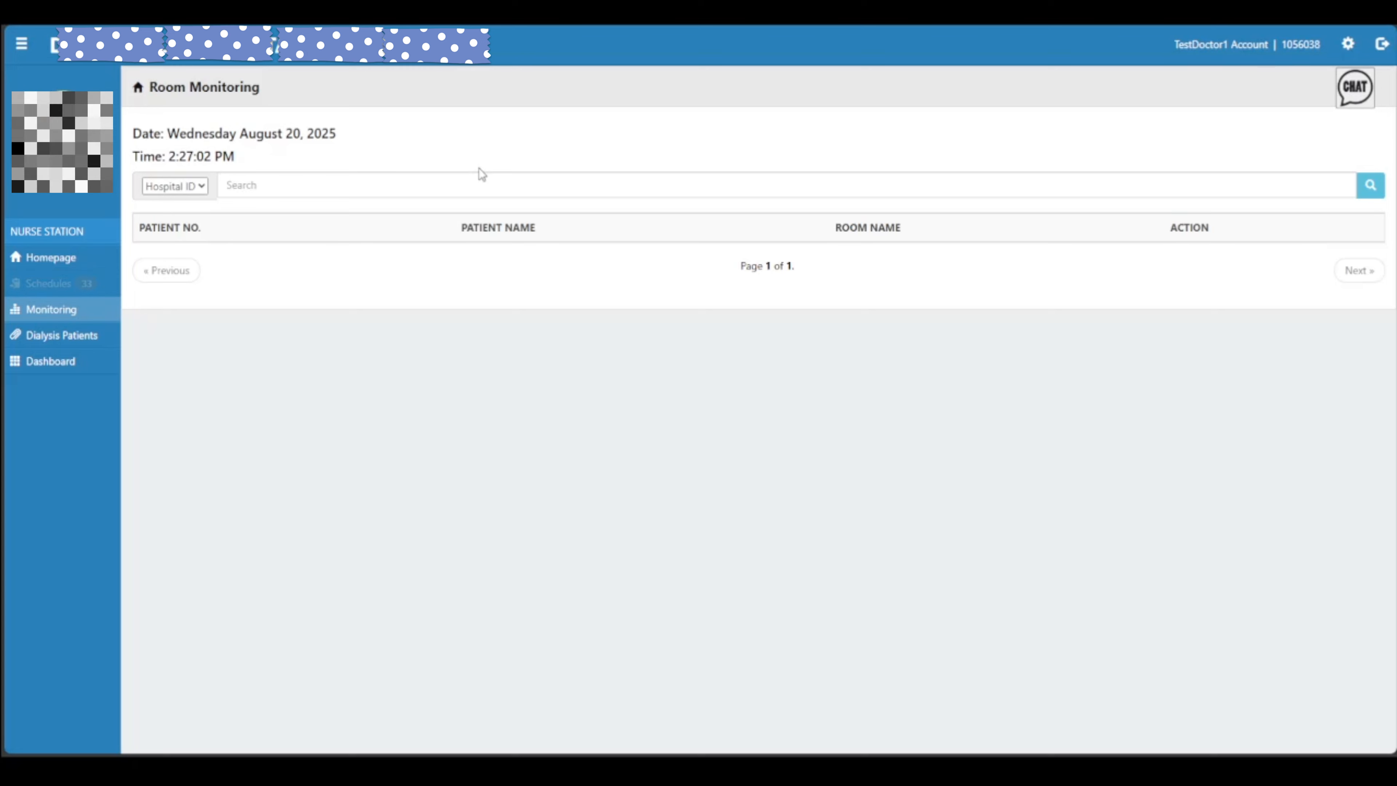
{"action": "left_click", "coordinate": [476, 176]}
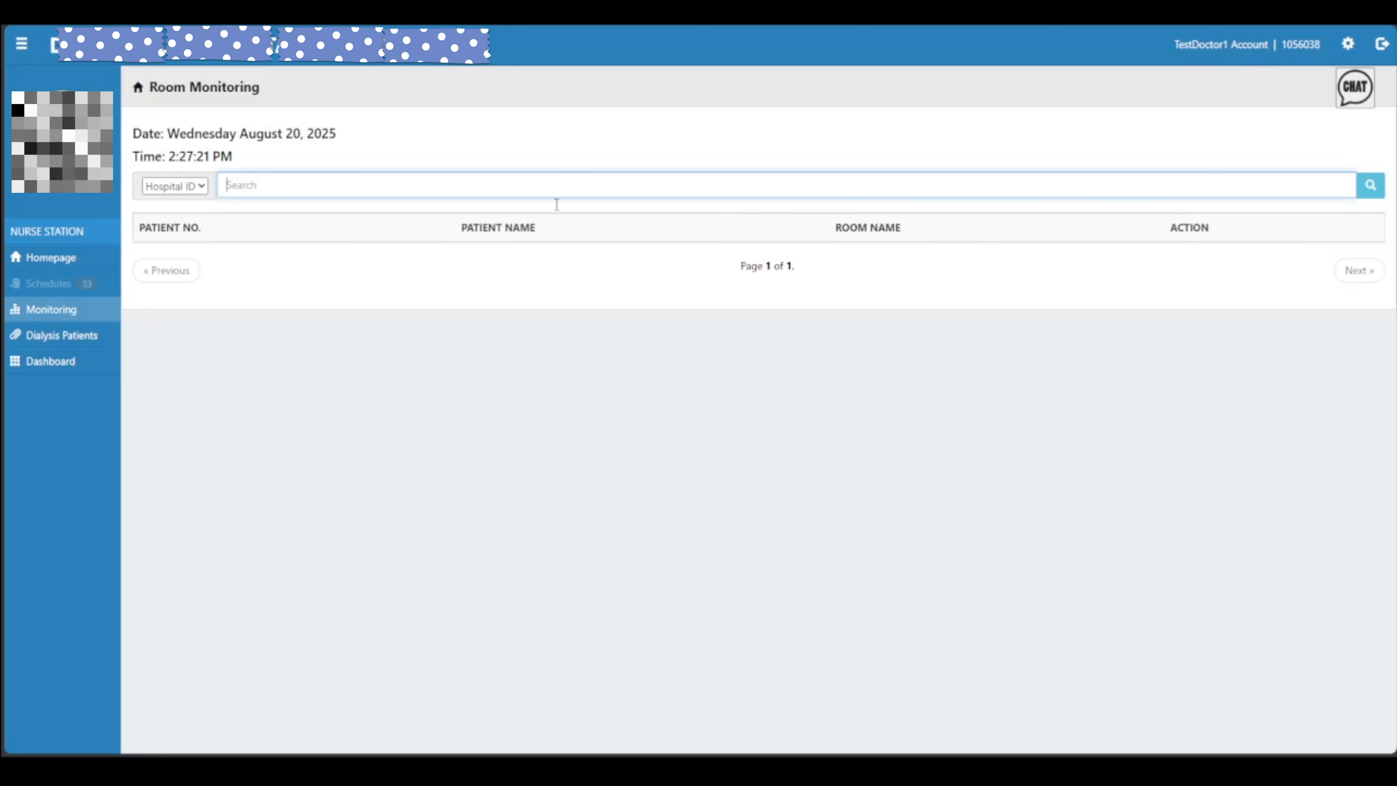
{"action": "left_click", "coordinate": [199, 186]}
{"action": "left_click", "coordinate": [191, 230]}
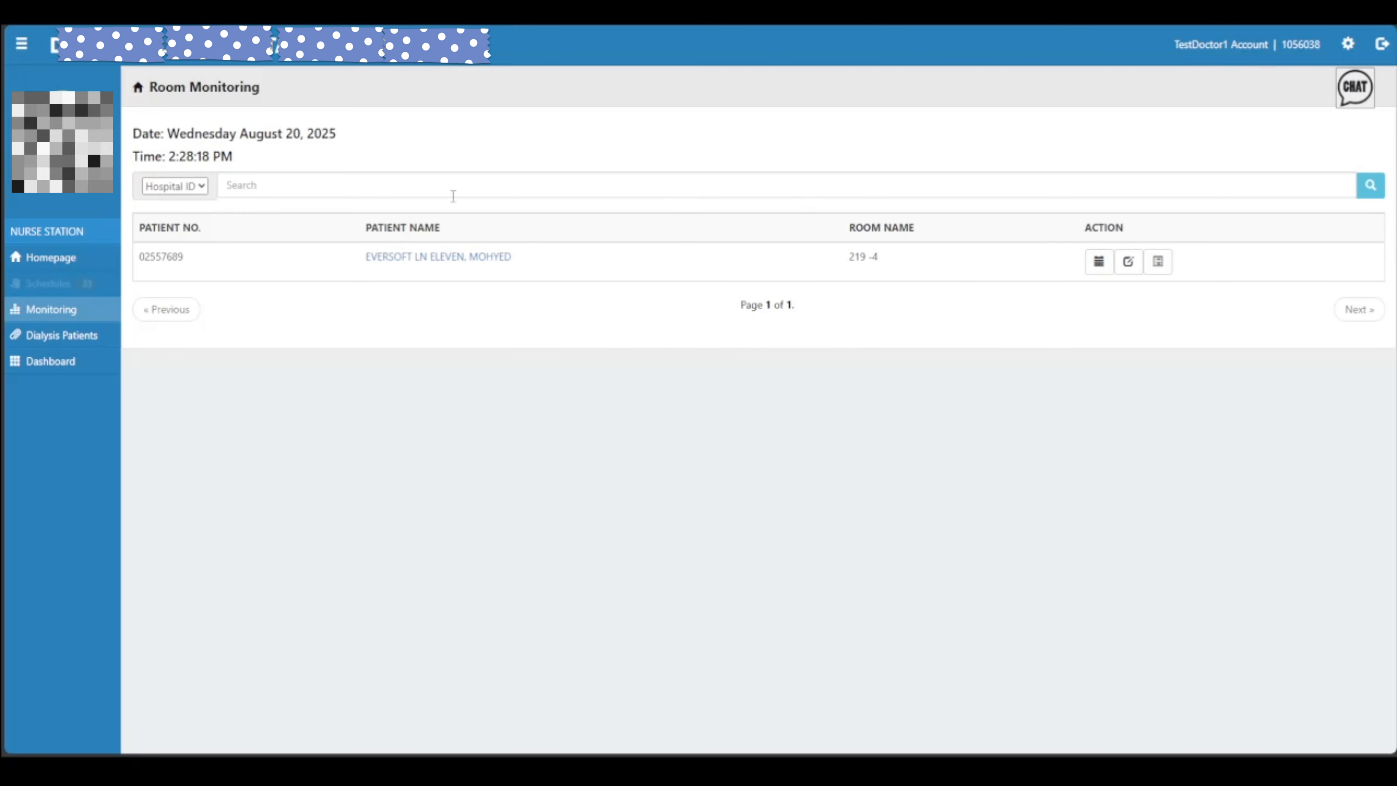
{"action": "left_click", "coordinate": [262, 191]}
{"action": "left_click", "coordinate": [187, 187]}
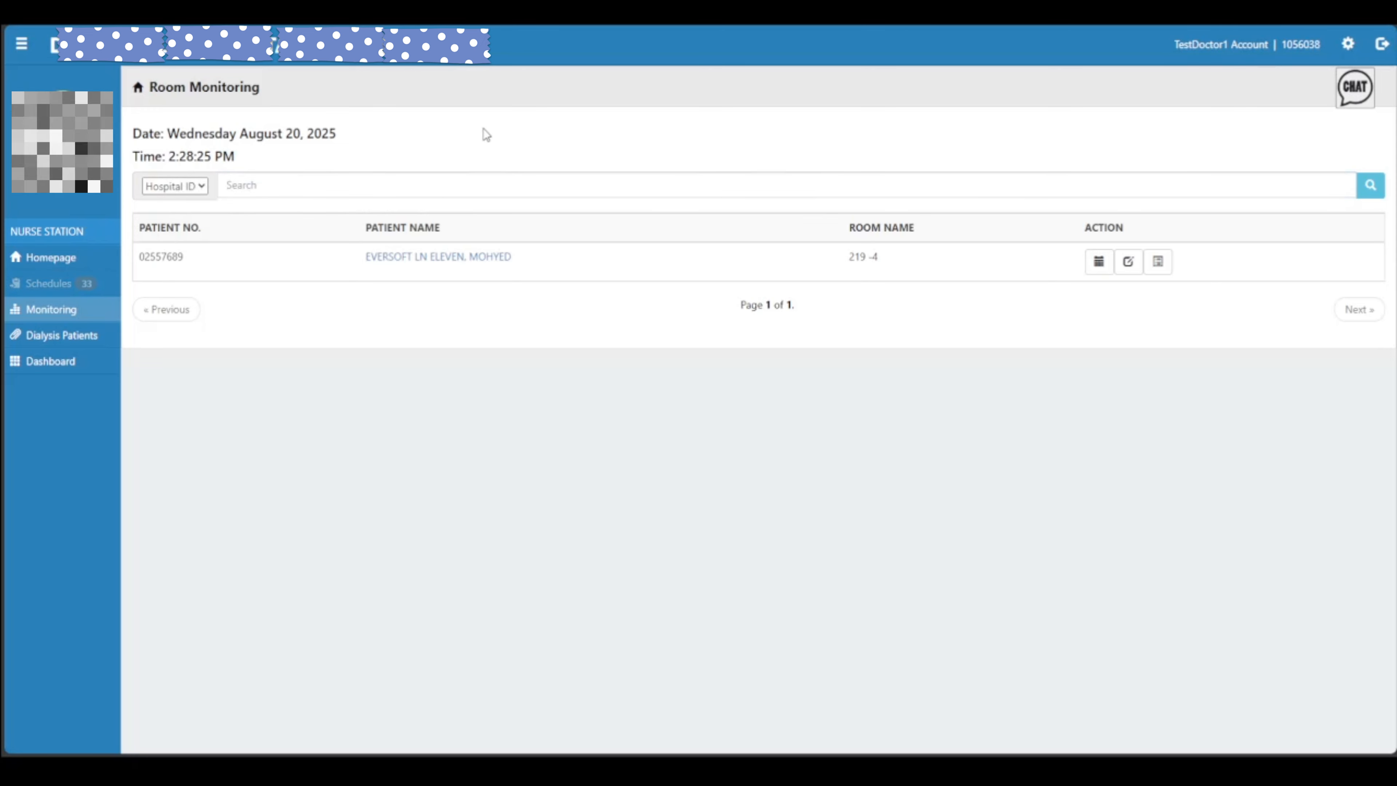
Open the calendar action on the room 219-4 patient row to get the Add Nurse Schedule form
{"action": "left_click", "coordinate": [1102, 270]}
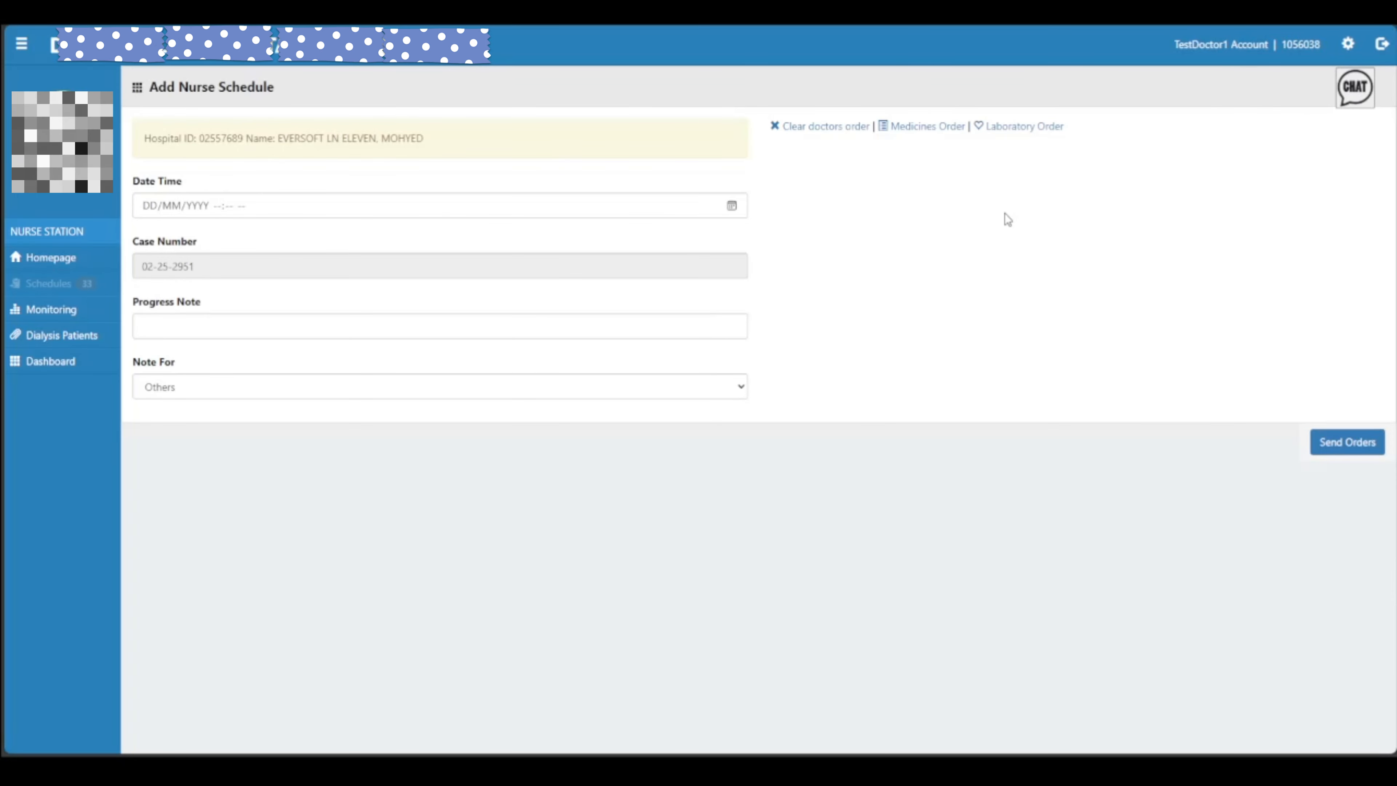
{"action": "left_click", "coordinate": [1025, 127]}
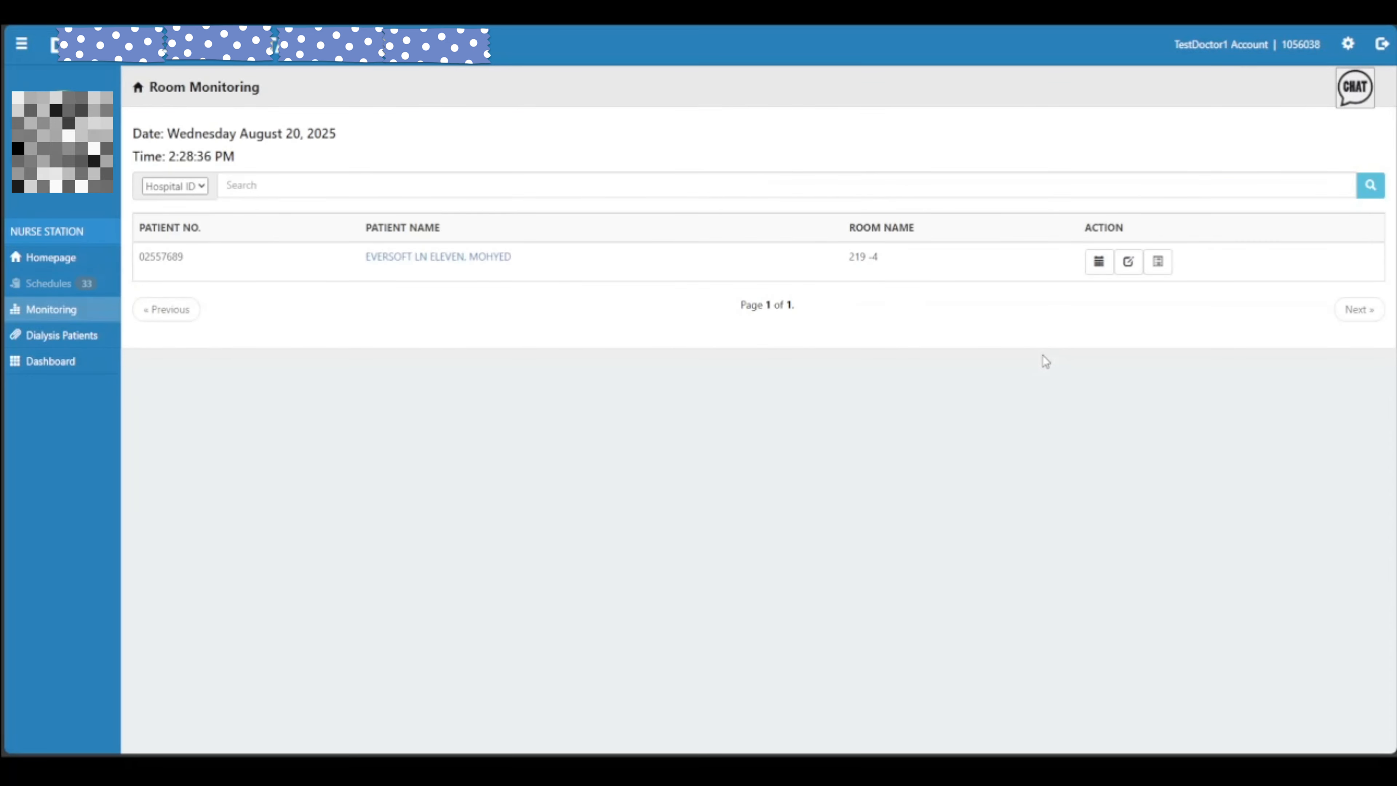
{"action": "left_click", "coordinate": [1099, 262]}
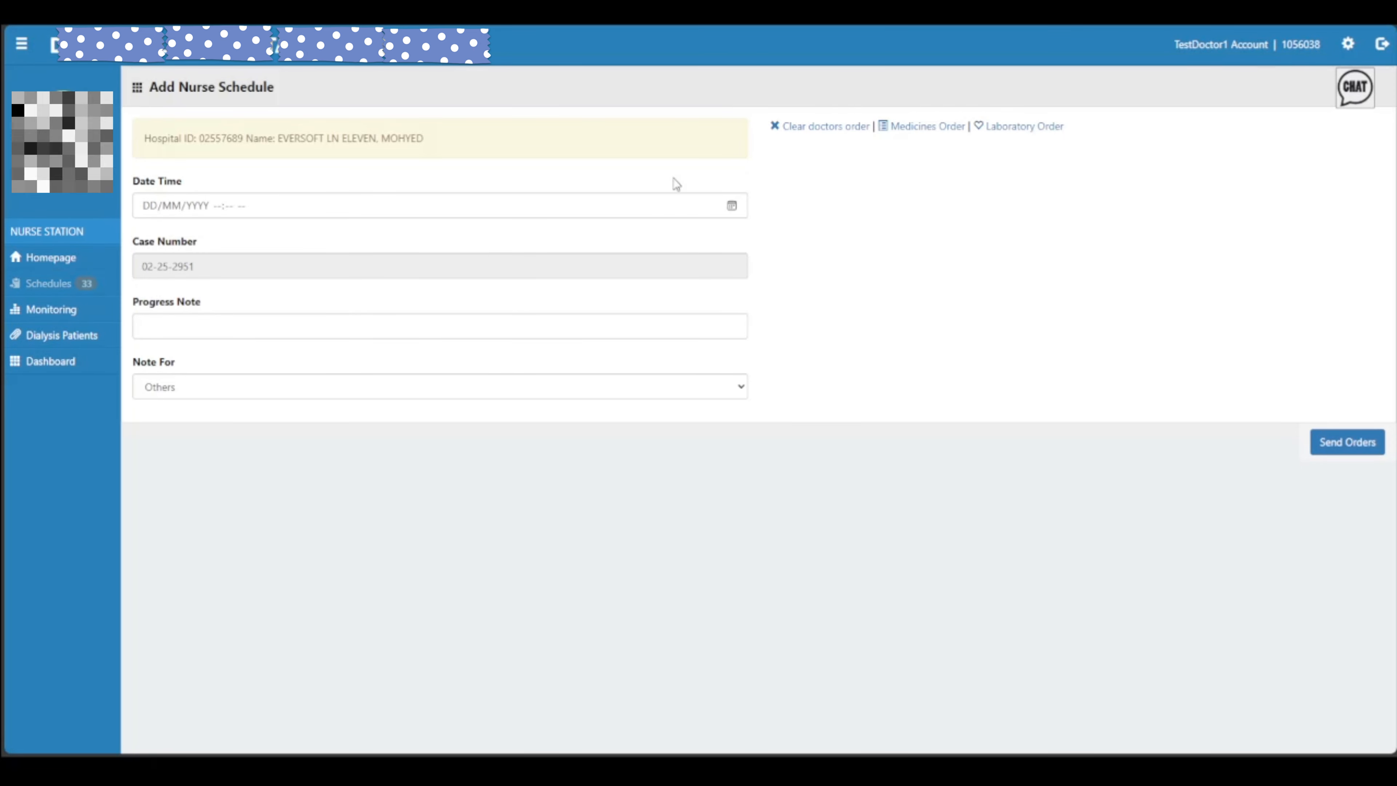
Set the schedule date and time to 20/08/2025 02:28 PM
{"action": "left_click", "coordinate": [284, 429]}
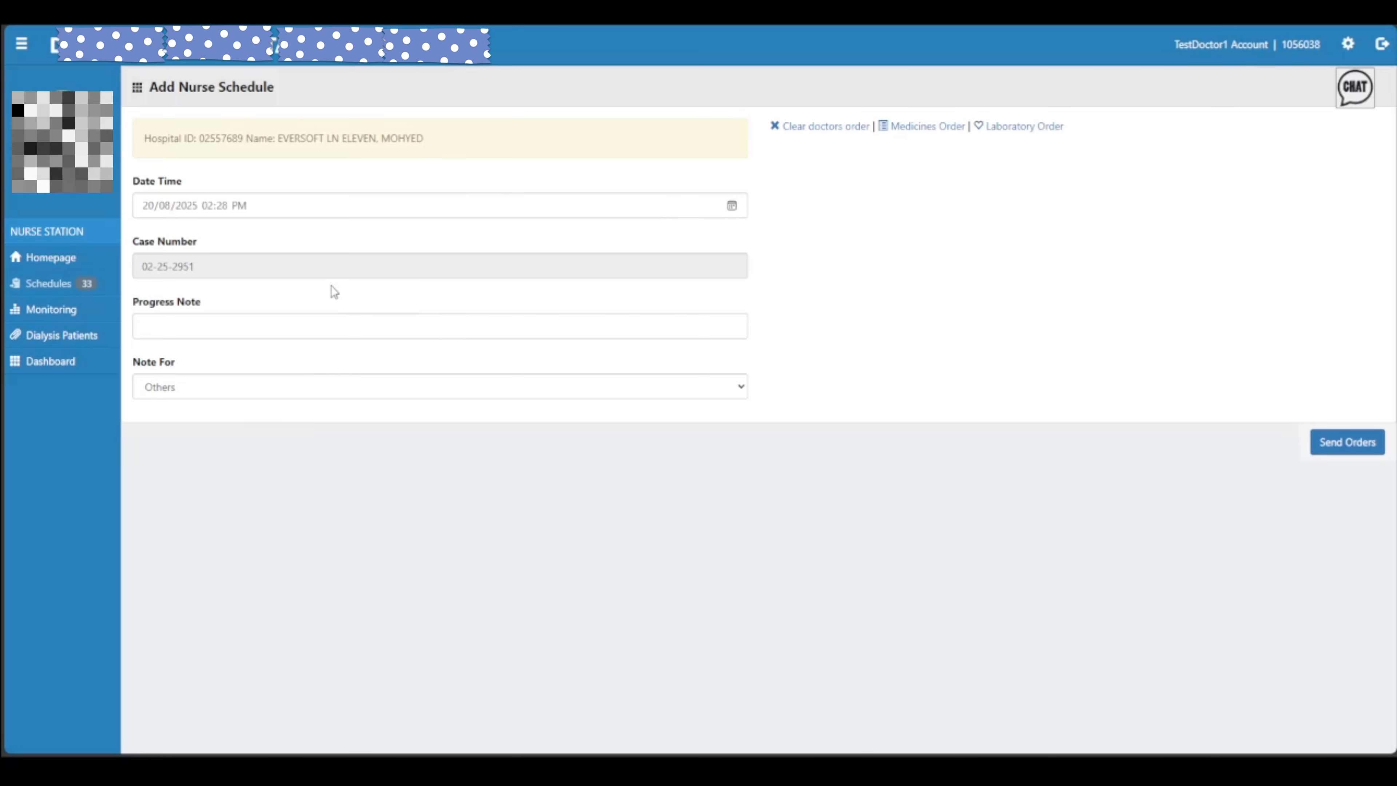
{"action": "left_click_drag", "start_coordinate": [195, 266], "coordinate": [148, 267]}
{"action": "left_click", "coordinate": [237, 268]}
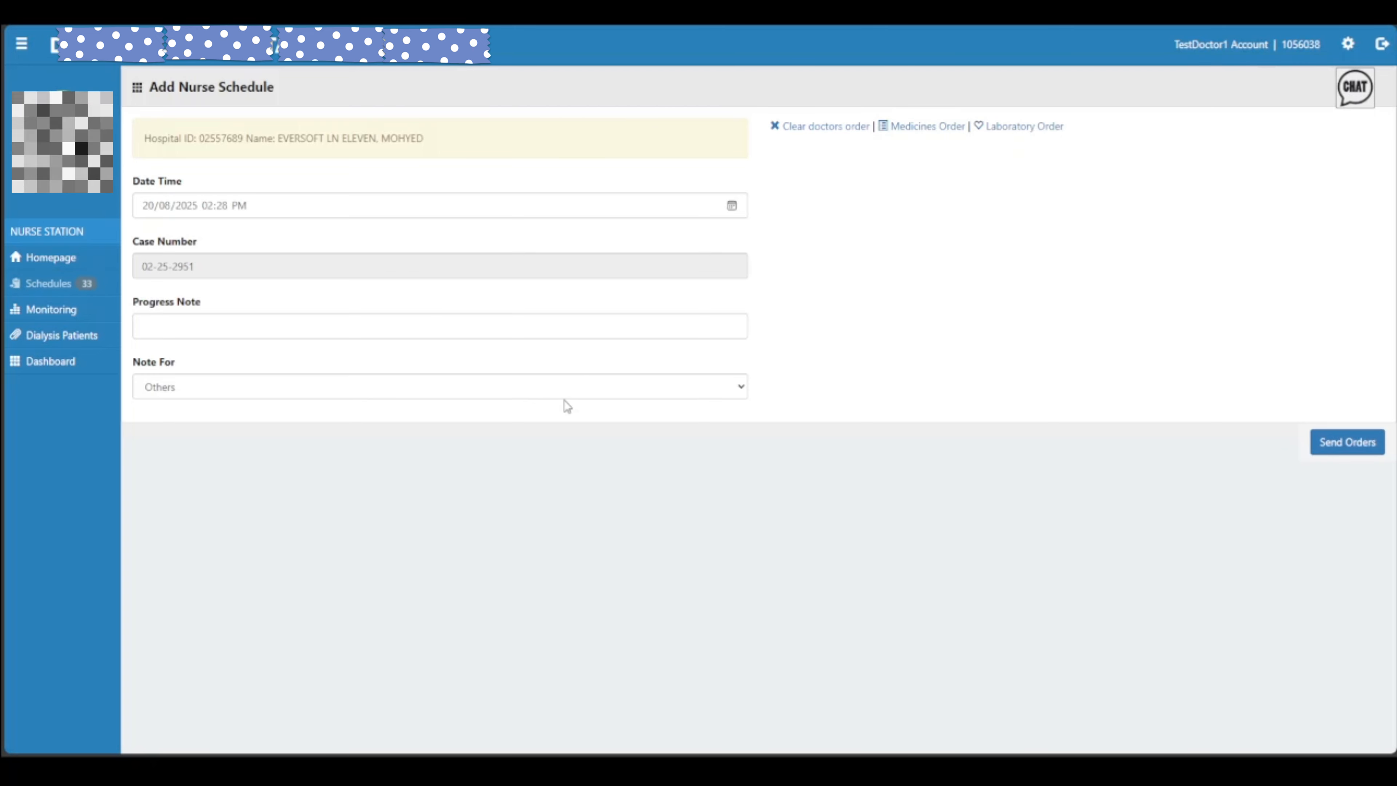
Add Blood Ph, Serology HCV, Triglyrecides and TSH lab tests, then switch to a Medicines order
{"action": "left_click", "coordinate": [851, 362]}
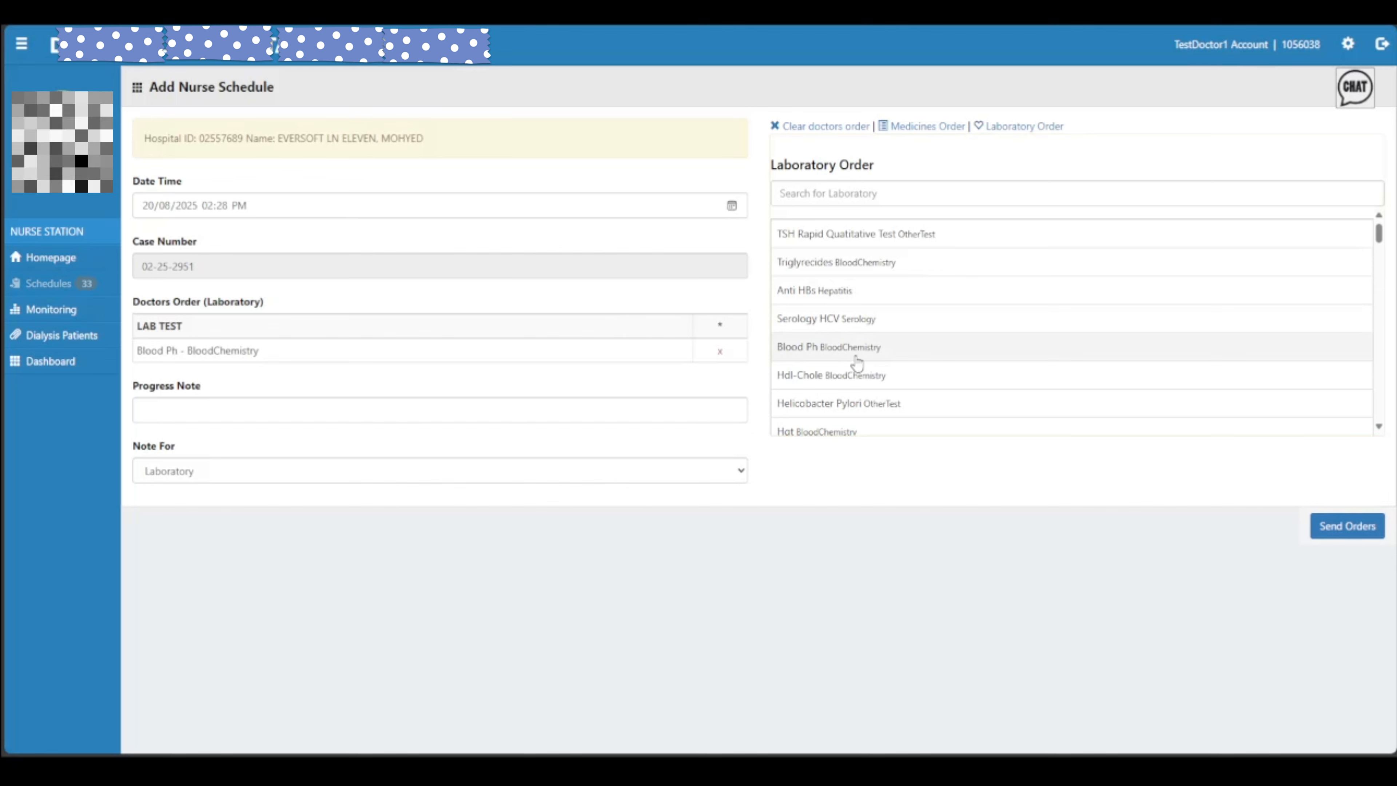
{"action": "left_click", "coordinate": [845, 317]}
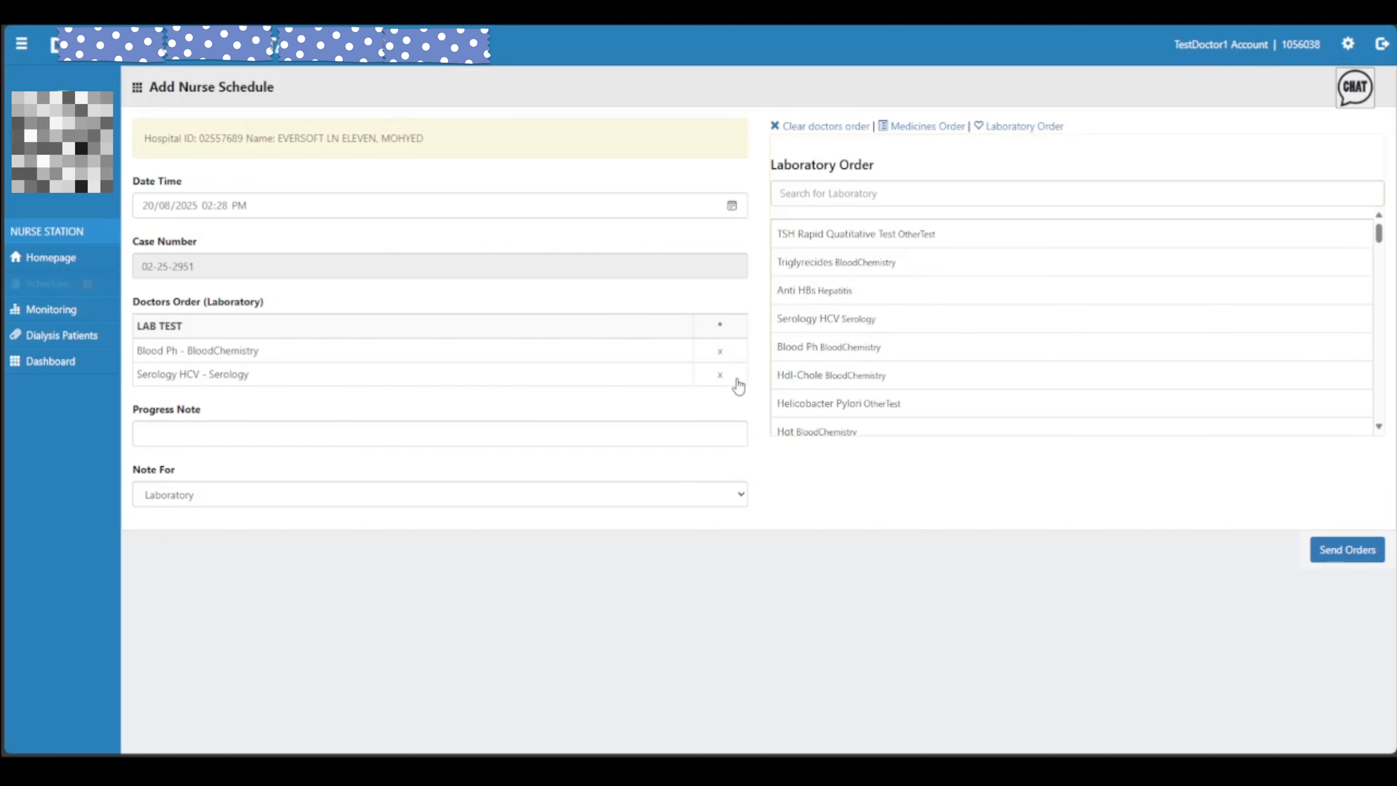
{"action": "left_click", "coordinate": [849, 263]}
{"action": "left_click", "coordinate": [898, 241]}
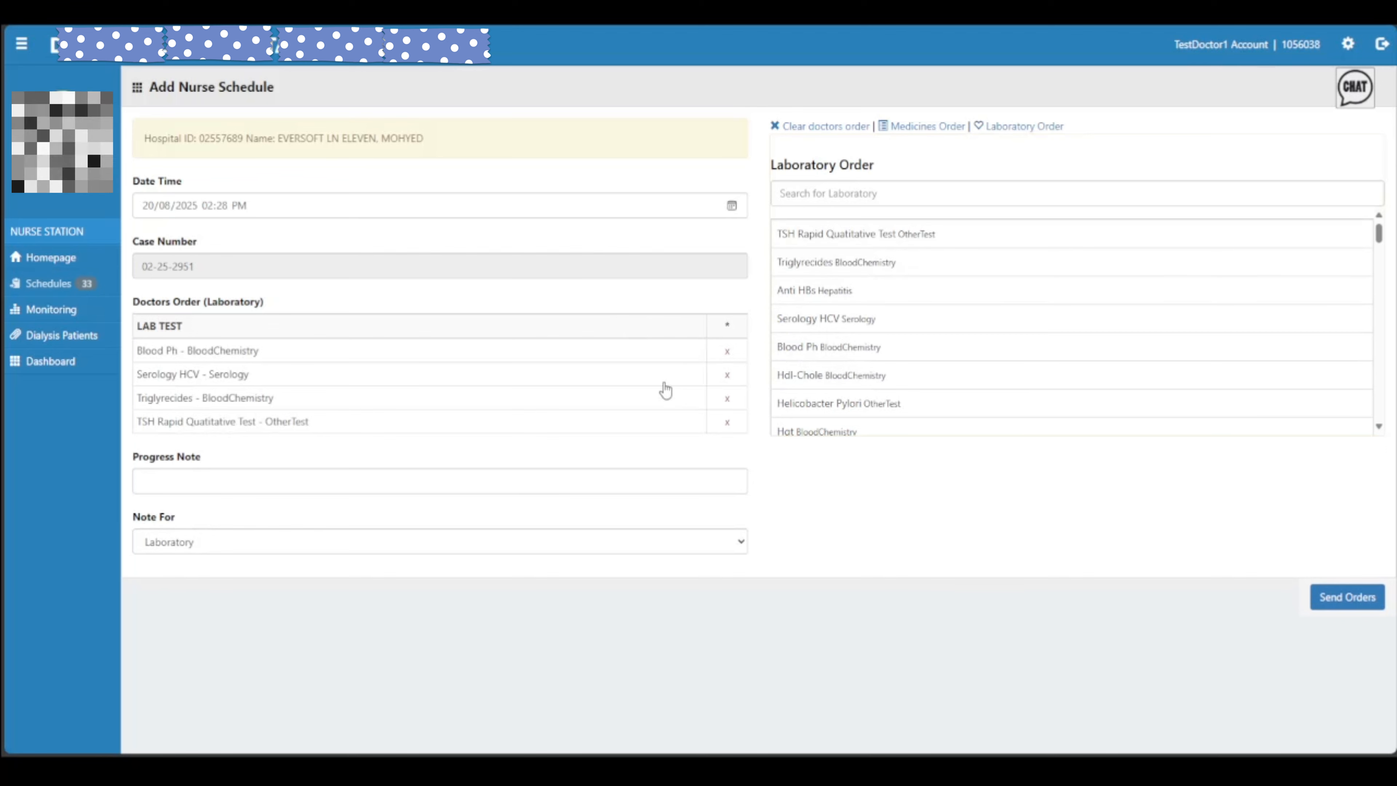
{"action": "left_click", "coordinate": [383, 541]}
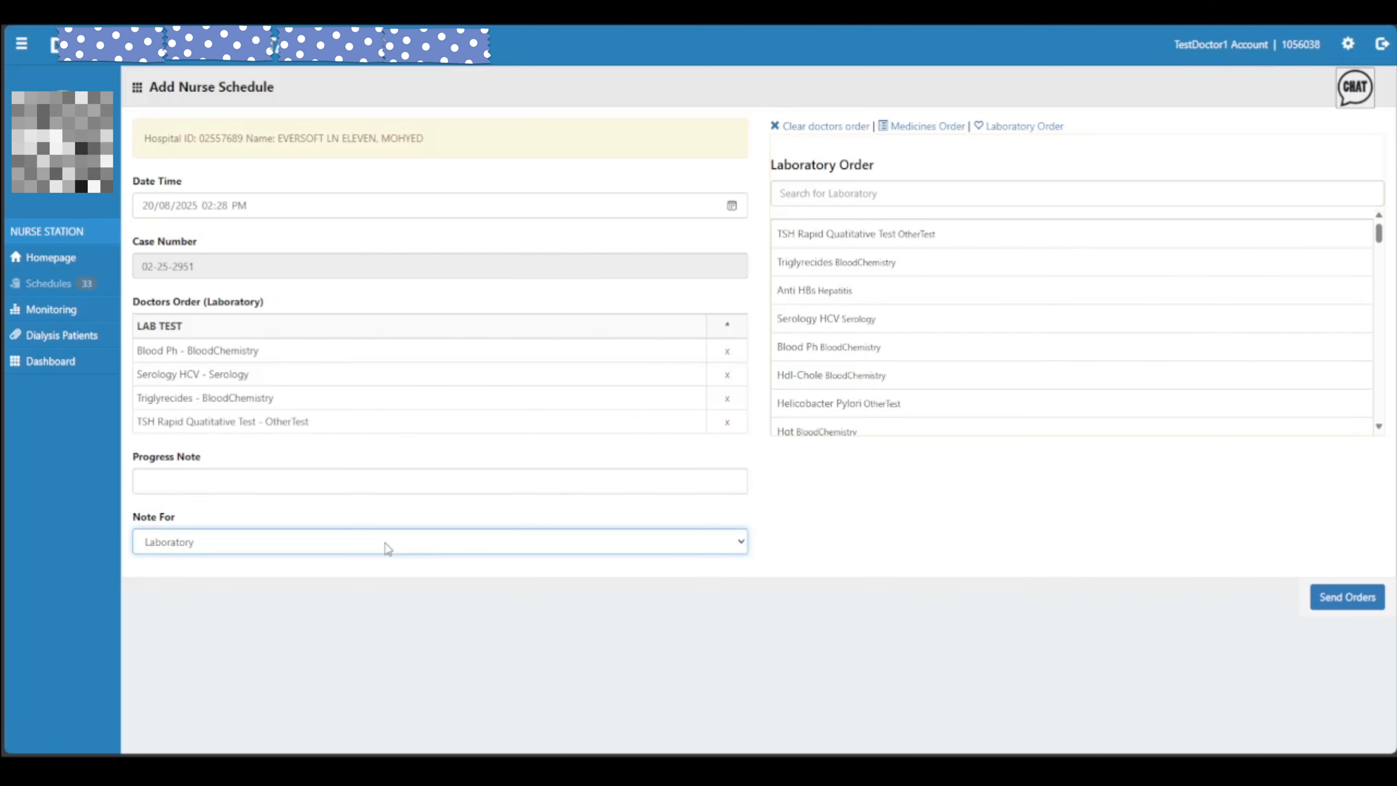
{"action": "left_click", "coordinate": [931, 127]}
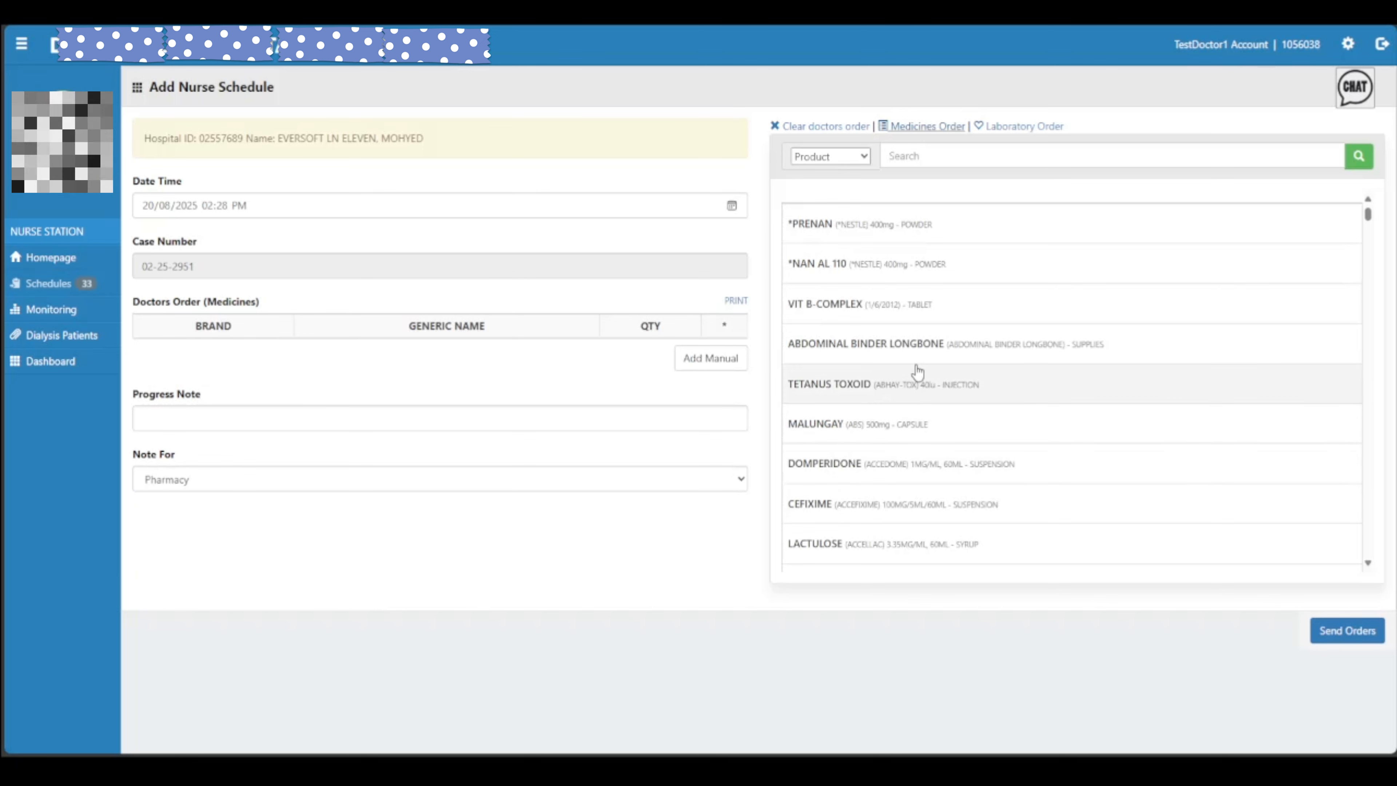
Search AMBRO and pick SAPHROXOL-T3O Ambroxol 30MG tablet with quantity 5
{"action": "left_click", "coordinate": [981, 155]}
{"action": "type", "text": "AMBROXOL"}
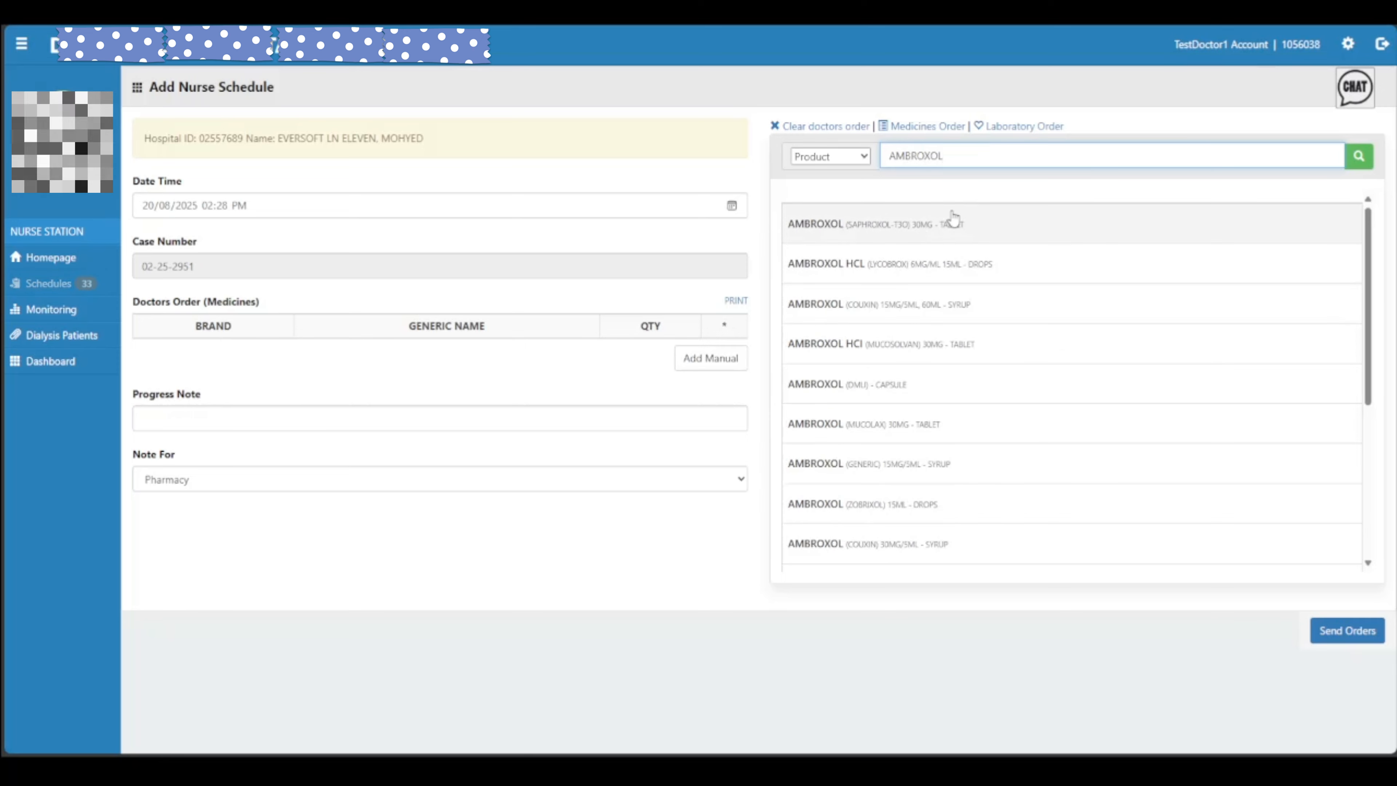
{"action": "left_click", "coordinate": [916, 237]}
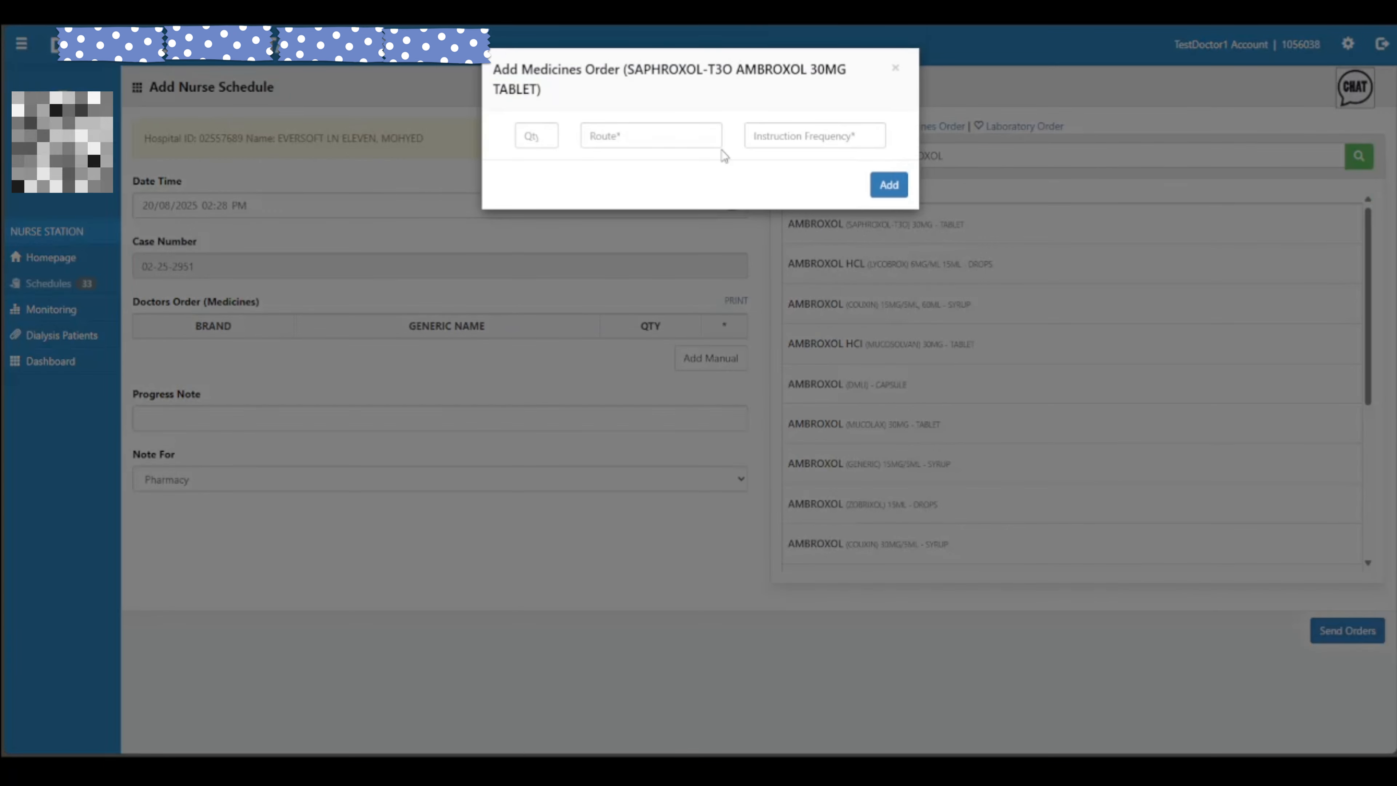
{"action": "left_click", "coordinate": [526, 135]}
{"action": "type", "text": "5"}
{"action": "key", "text": "Tab"}
Set route ORAL and frequency ONCE A DAY, and add the ambroxol order
{"action": "left_click", "coordinate": [636, 135]}
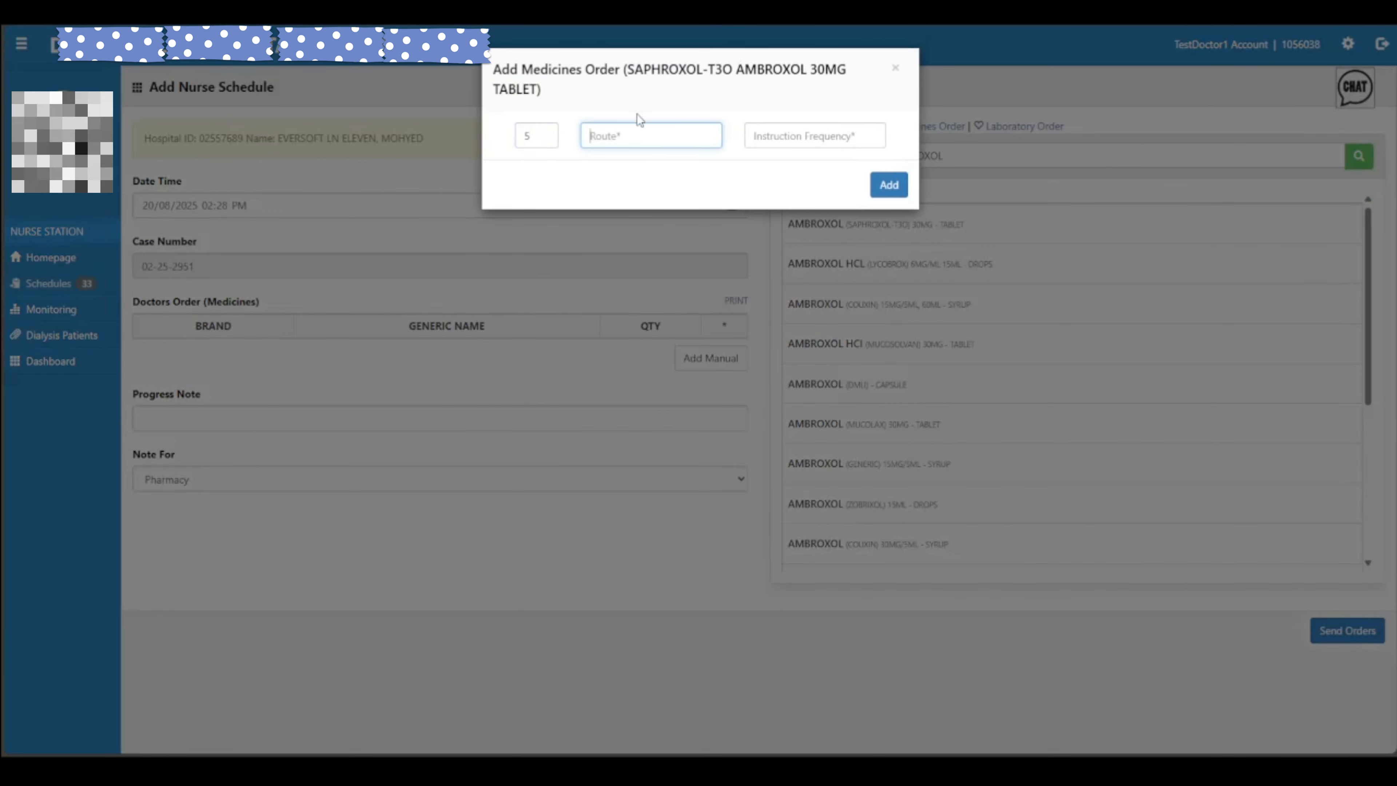
{"action": "left_click", "coordinate": [635, 211]}
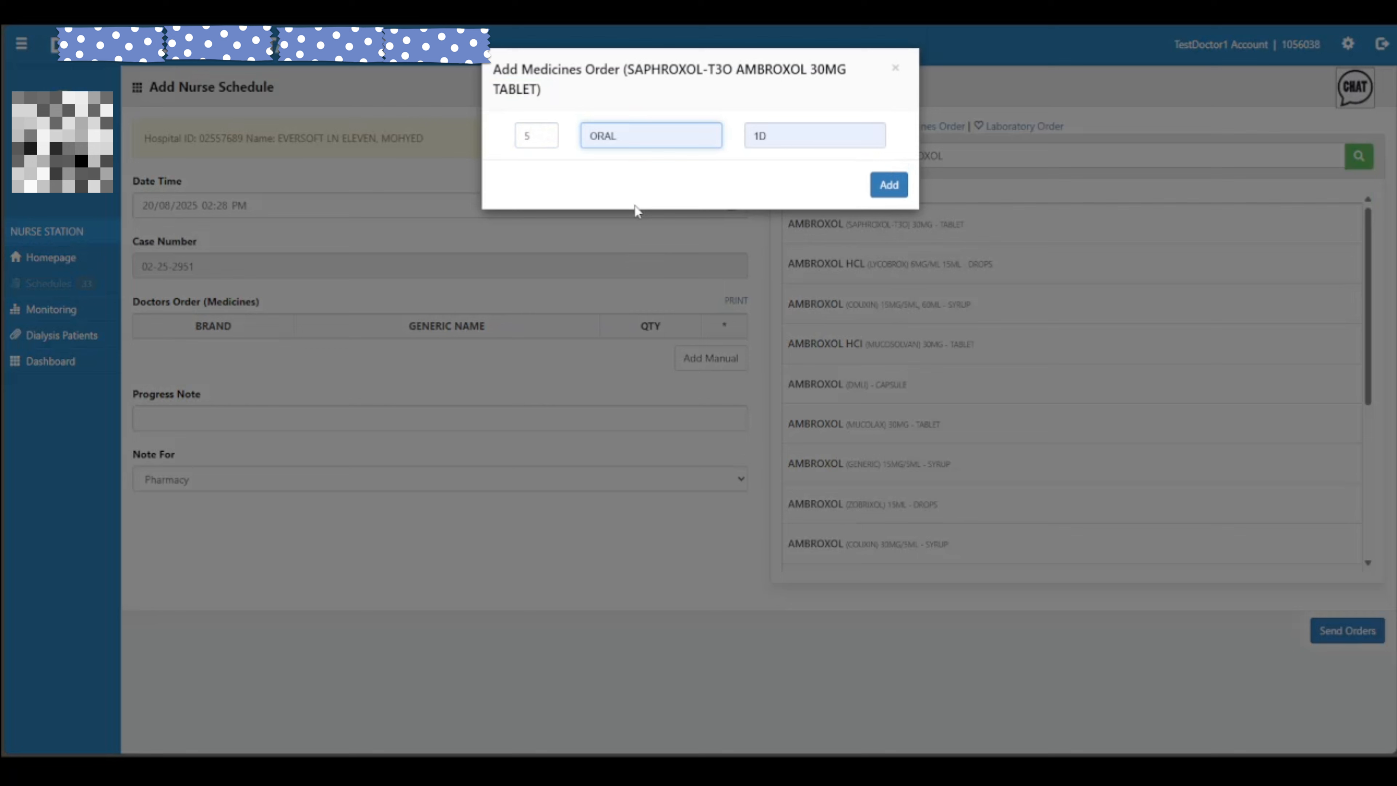
{"action": "left_click", "coordinate": [791, 137]}
{"action": "left_click_drag", "start_coordinate": [830, 136], "coordinate": [681, 141]}
{"action": "type", "text": "ONCE A"}
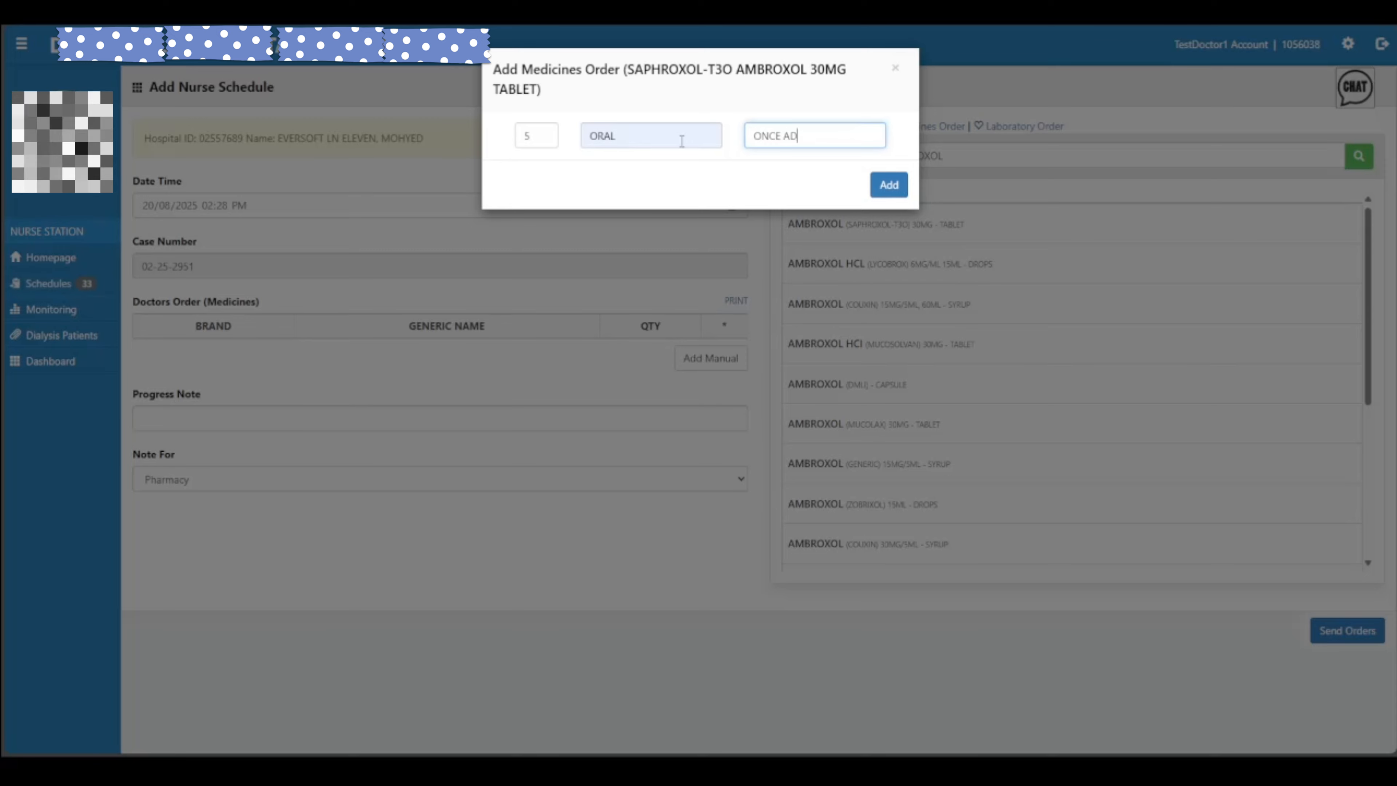
{"action": "type", "text": "D"}
{"action": "key", "text": "BackSpace"}
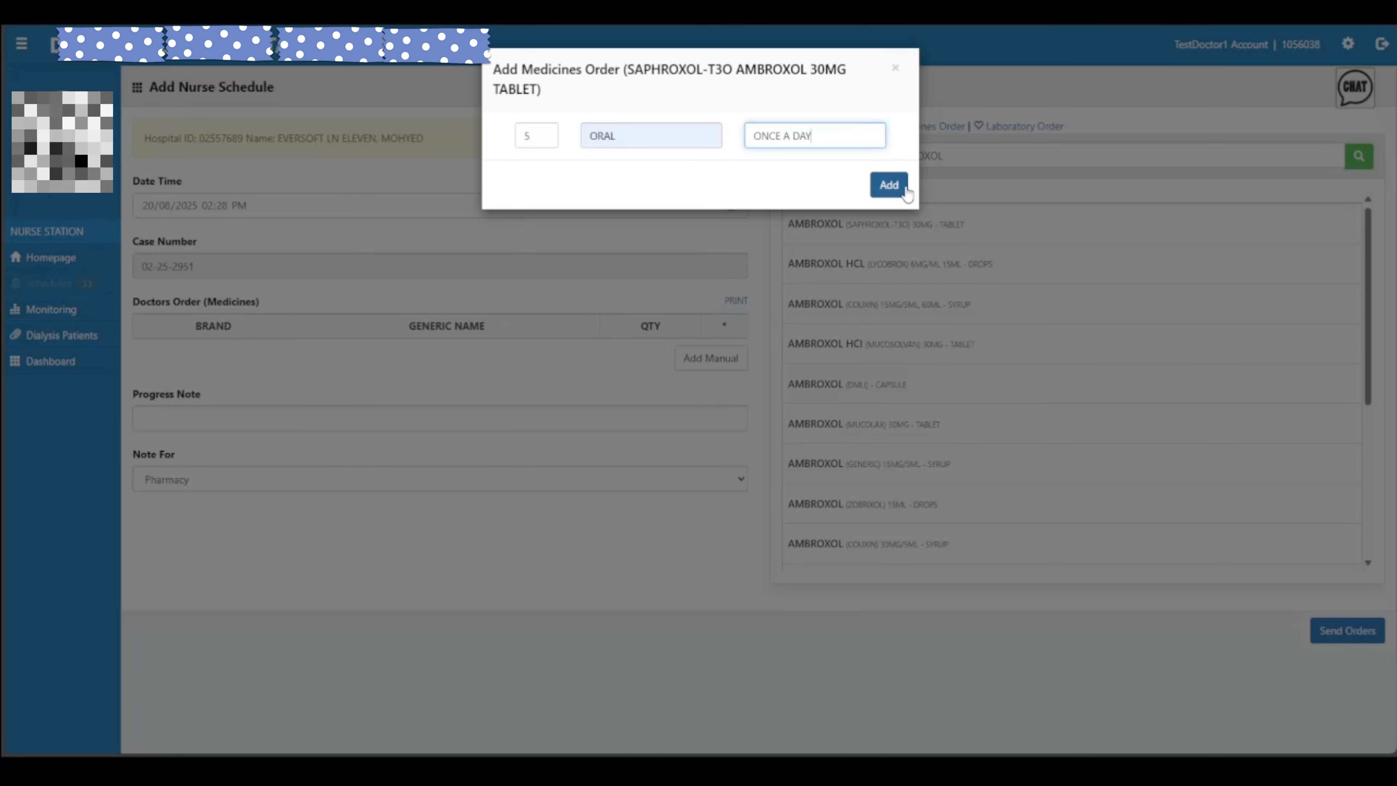
{"action": "left_click", "coordinate": [889, 184]}
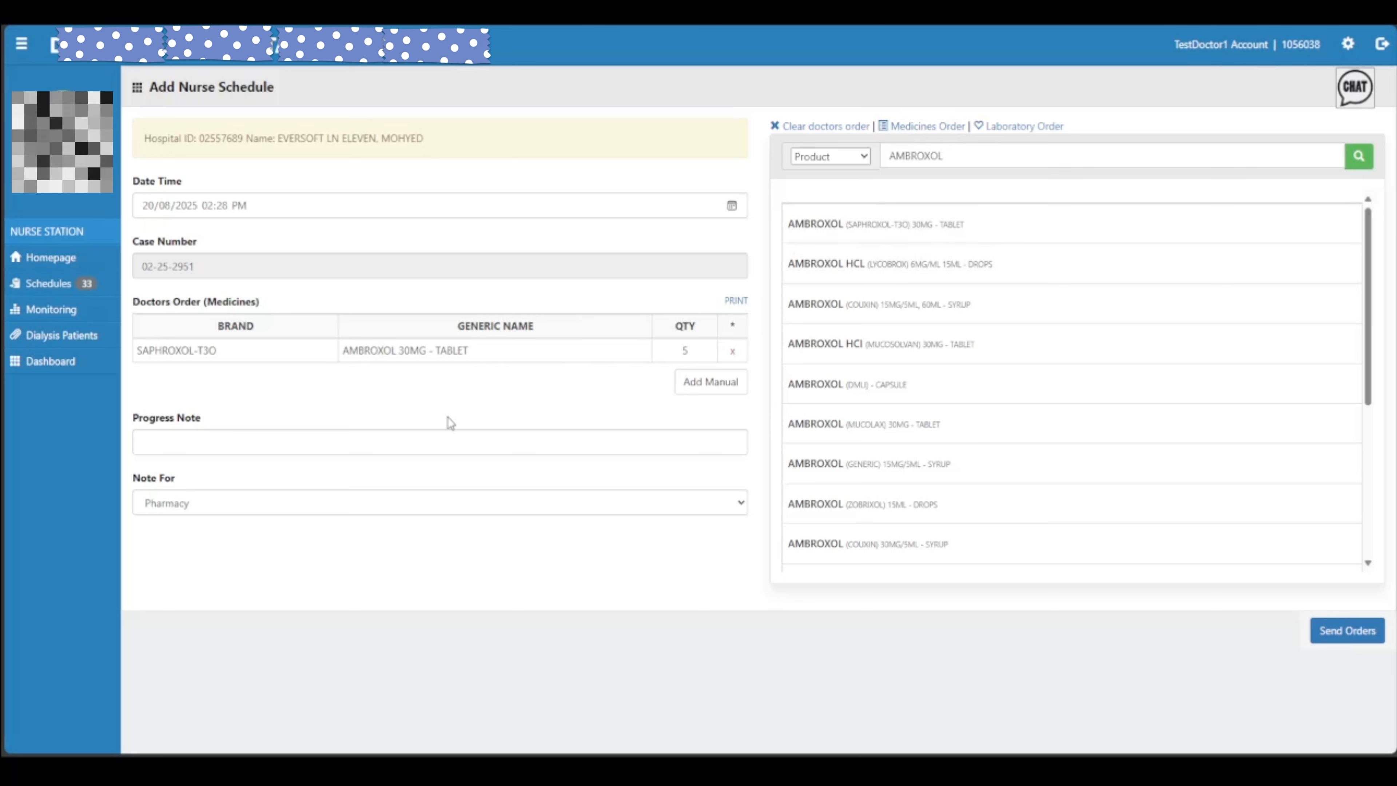
Open the manual entry dialog for a doctors' order
{"action": "left_click", "coordinate": [399, 513]}
{"action": "left_click", "coordinate": [352, 550]}
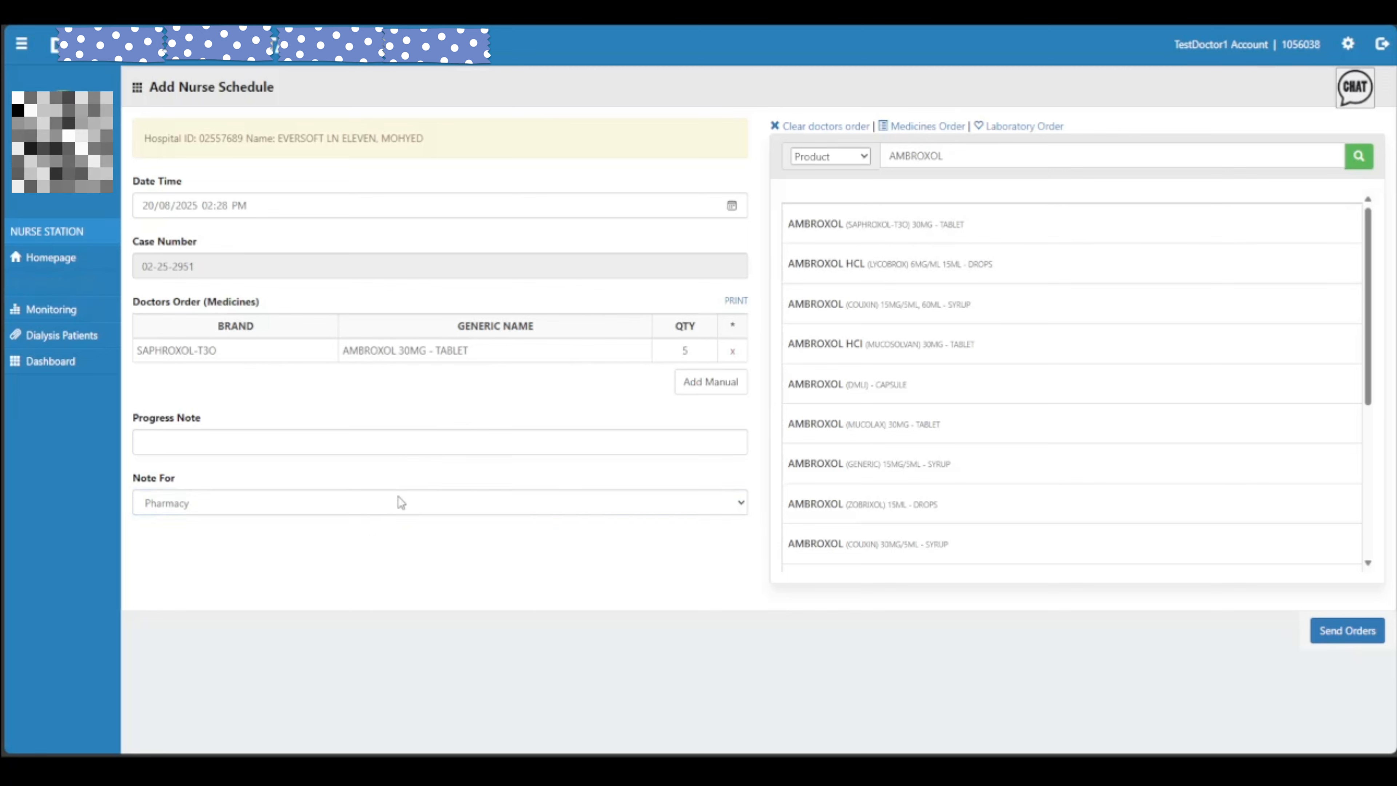
{"action": "left_click", "coordinate": [398, 500]}
{"action": "left_click", "coordinate": [394, 549]}
{"action": "left_click", "coordinate": [711, 381]}
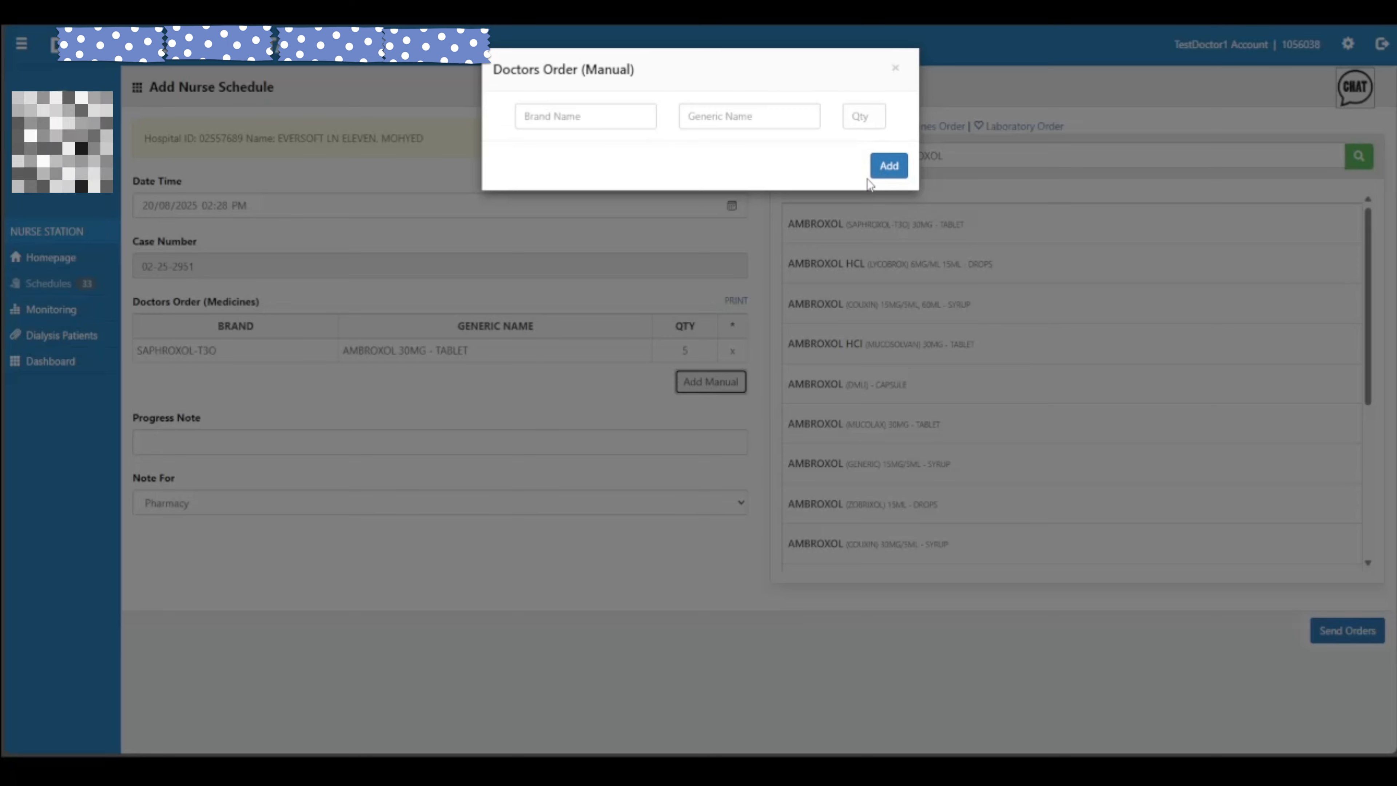
Close manual entry, try a CEFALEXI product search, then clear the search box
{"action": "left_click", "coordinate": [885, 165]}
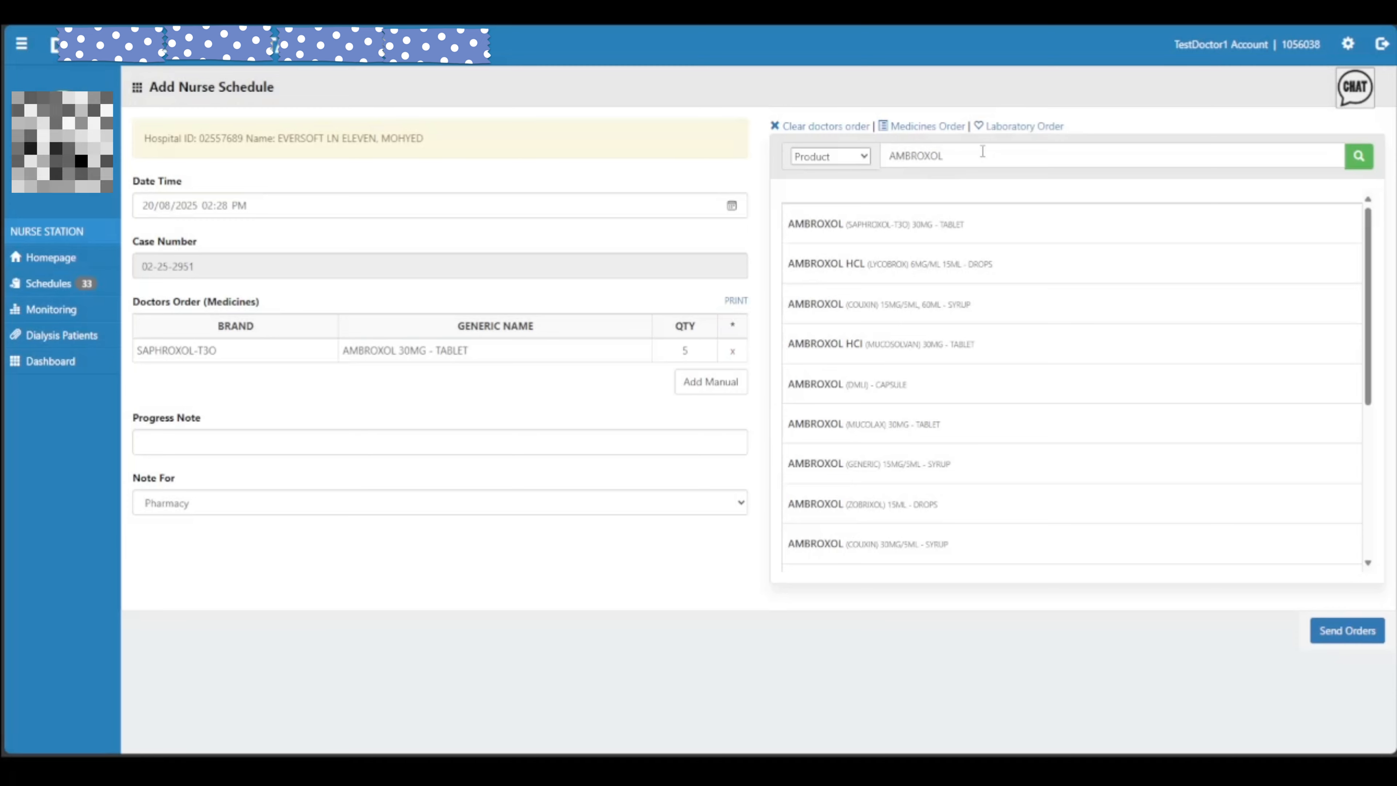
{"action": "double_click", "coordinate": [981, 149]}
{"action": "type", "text": "CE"}
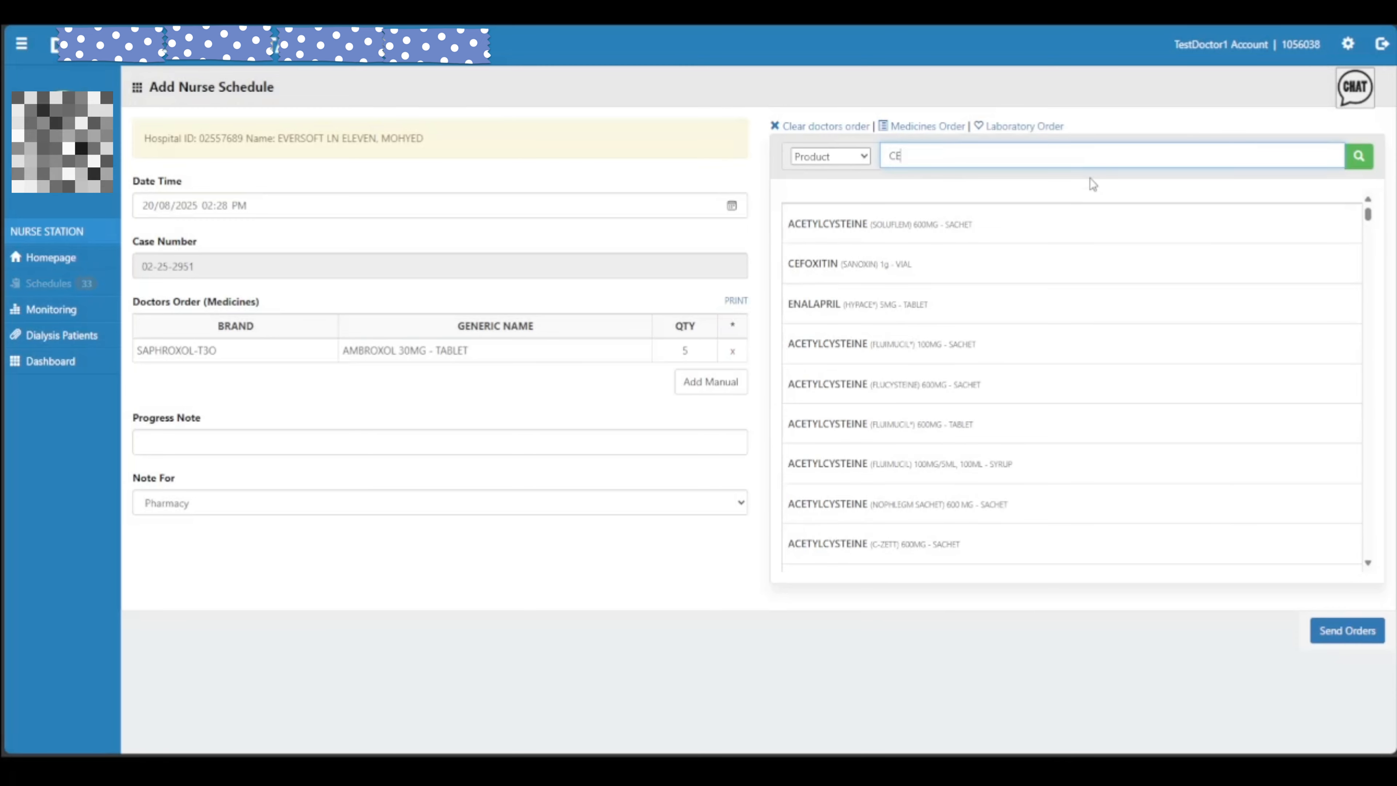
{"action": "type", "text": "FALEXI"}
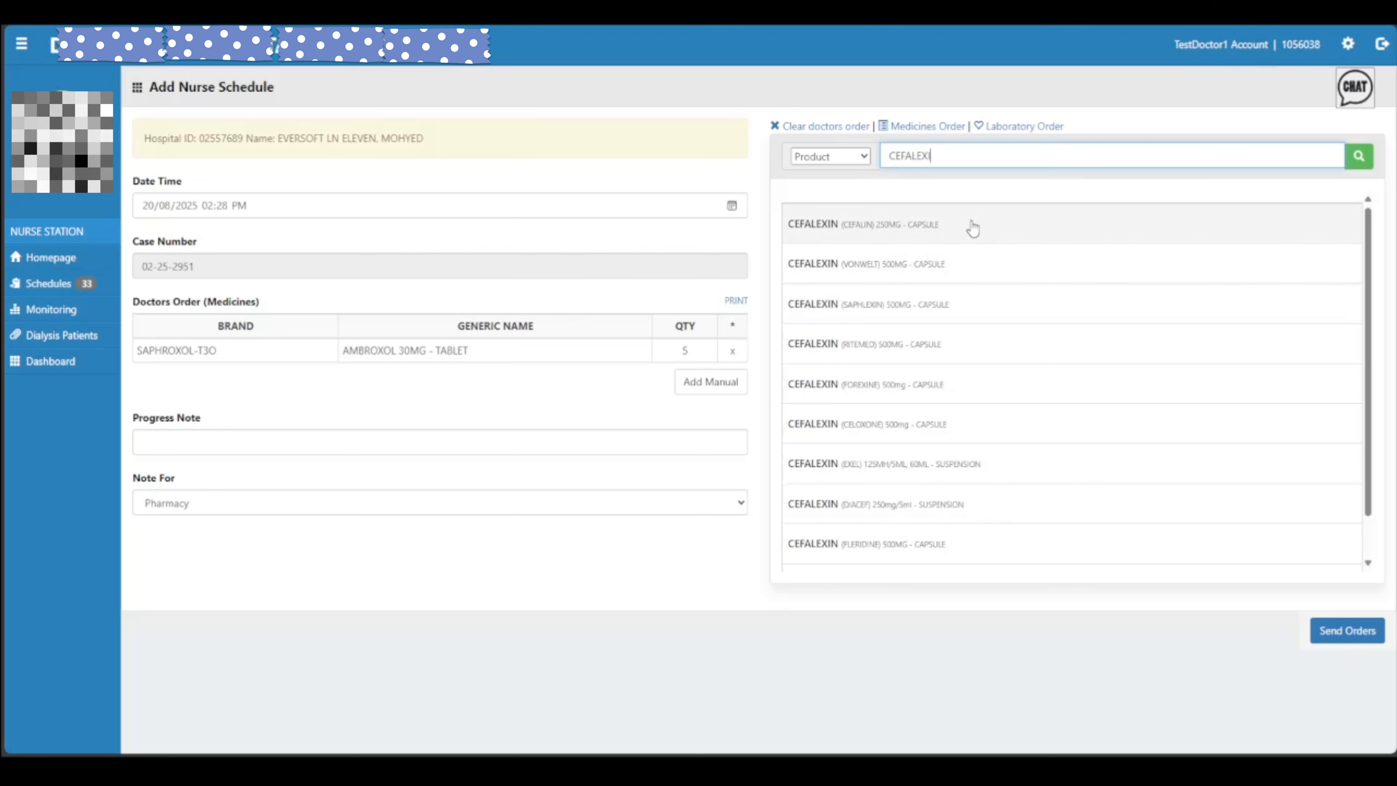
{"action": "scroll", "coordinate": [967, 432], "scroll_direction": "down", "scroll_amount": 1}
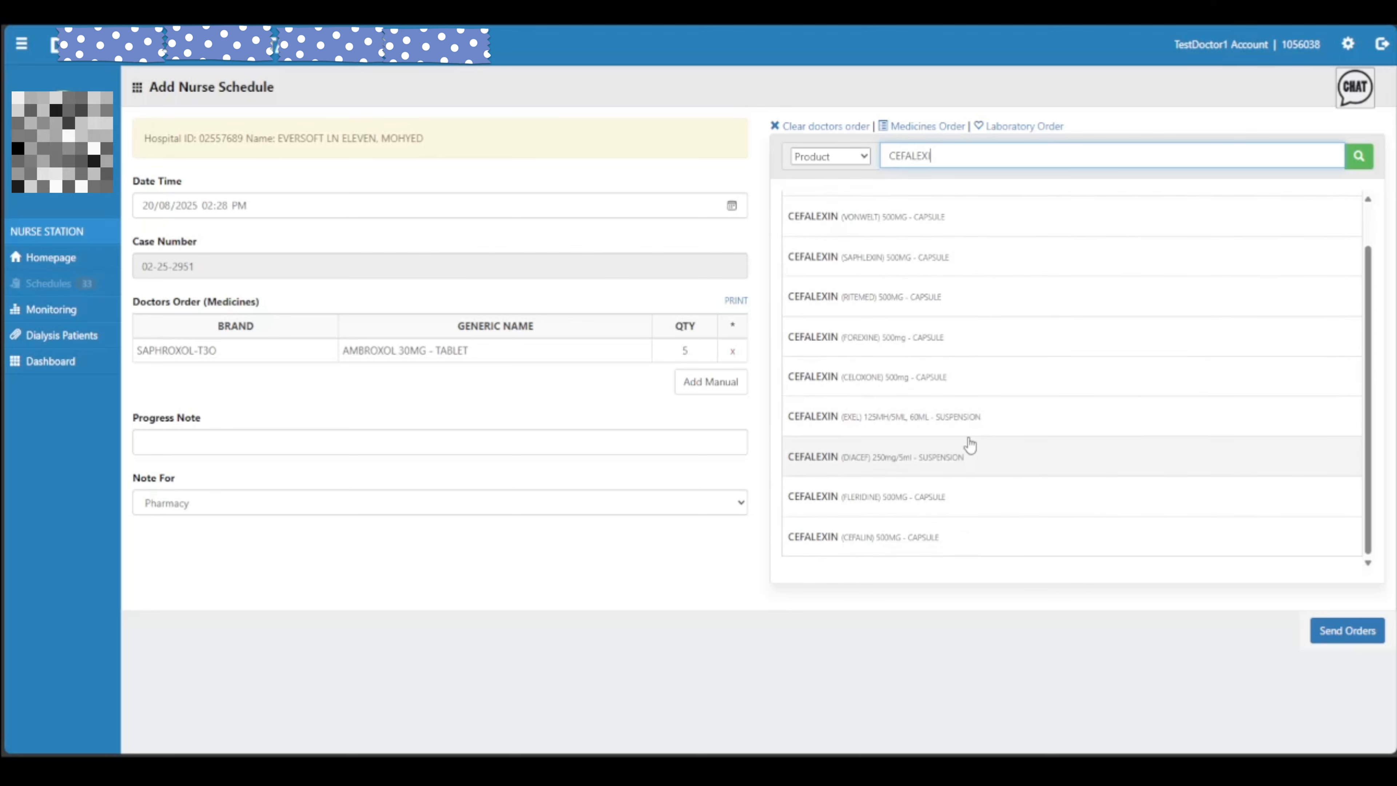
{"action": "double_click", "coordinate": [954, 154]}
{"action": "key", "text": "BackSpace"}
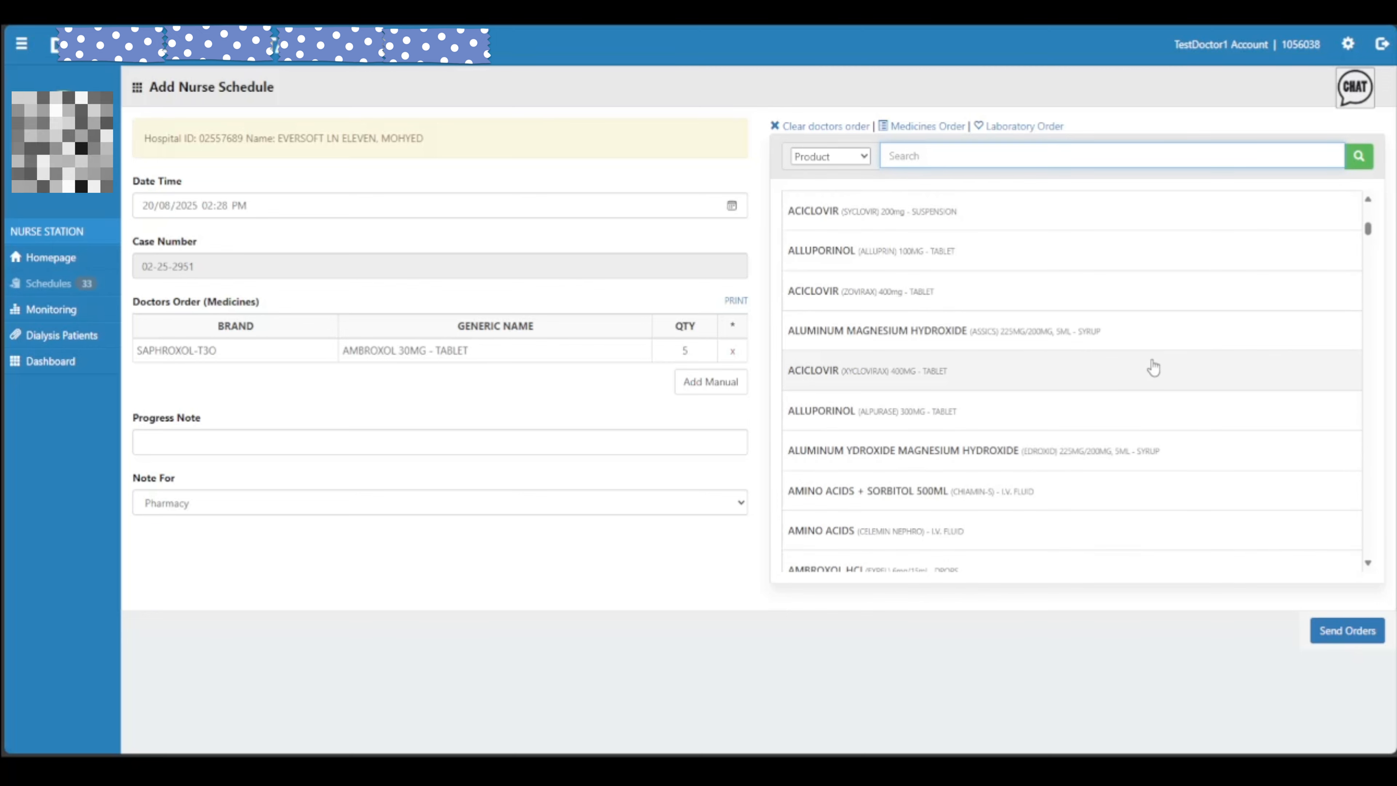
Manually add Brand x, generic ammoxcicilin, quantity 14, and dismiss the confirmation
{"action": "left_click", "coordinate": [711, 384]}
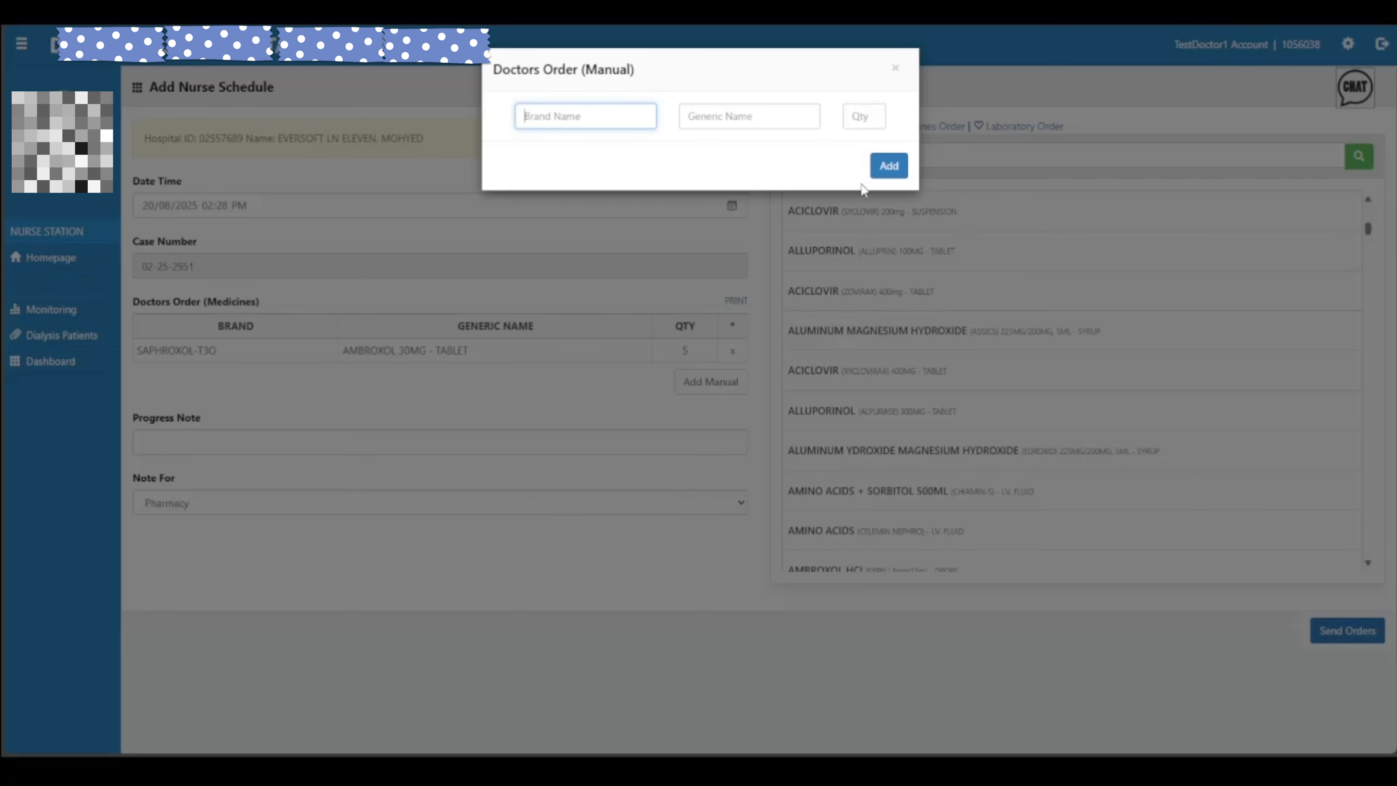
{"action": "type", "text": "BRAND X"}
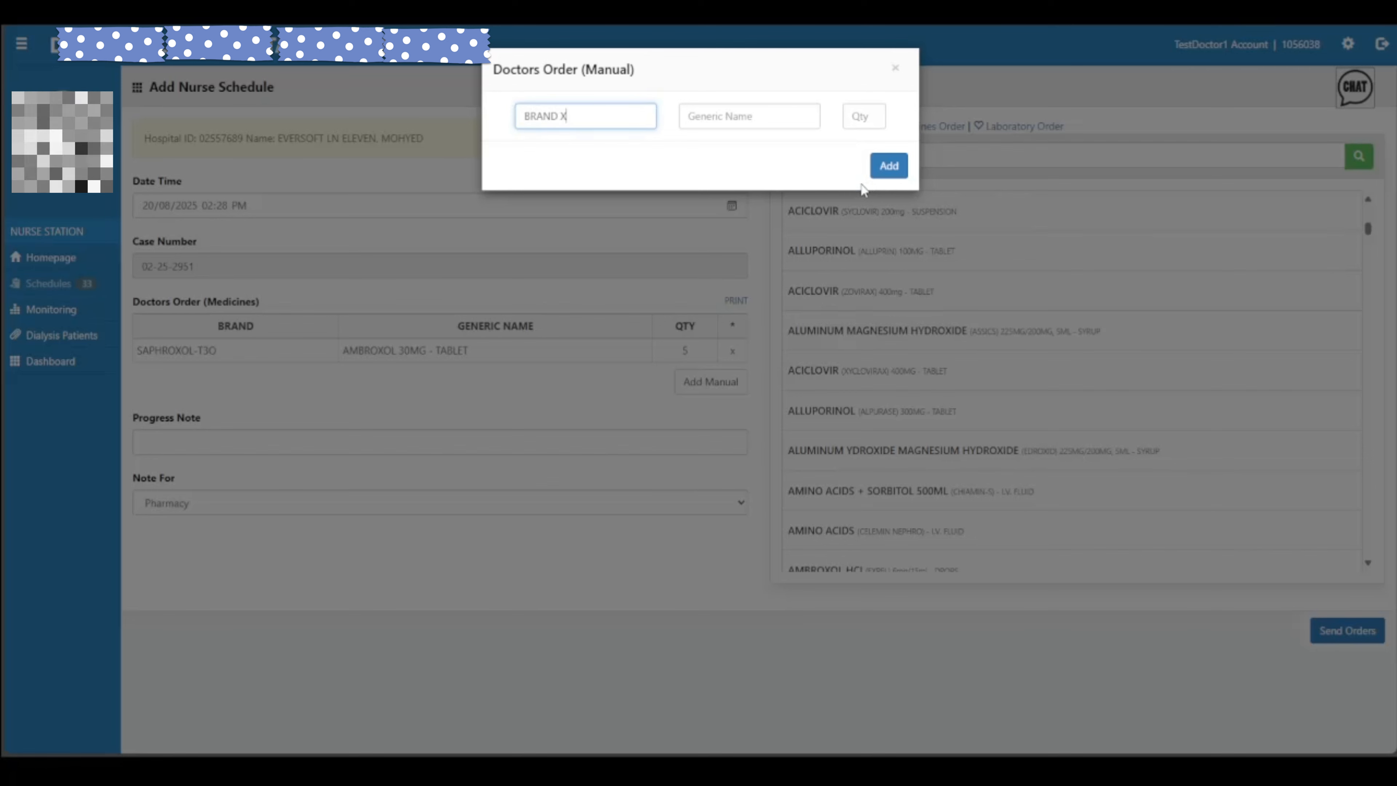
{"action": "key", "text": "Tab"}
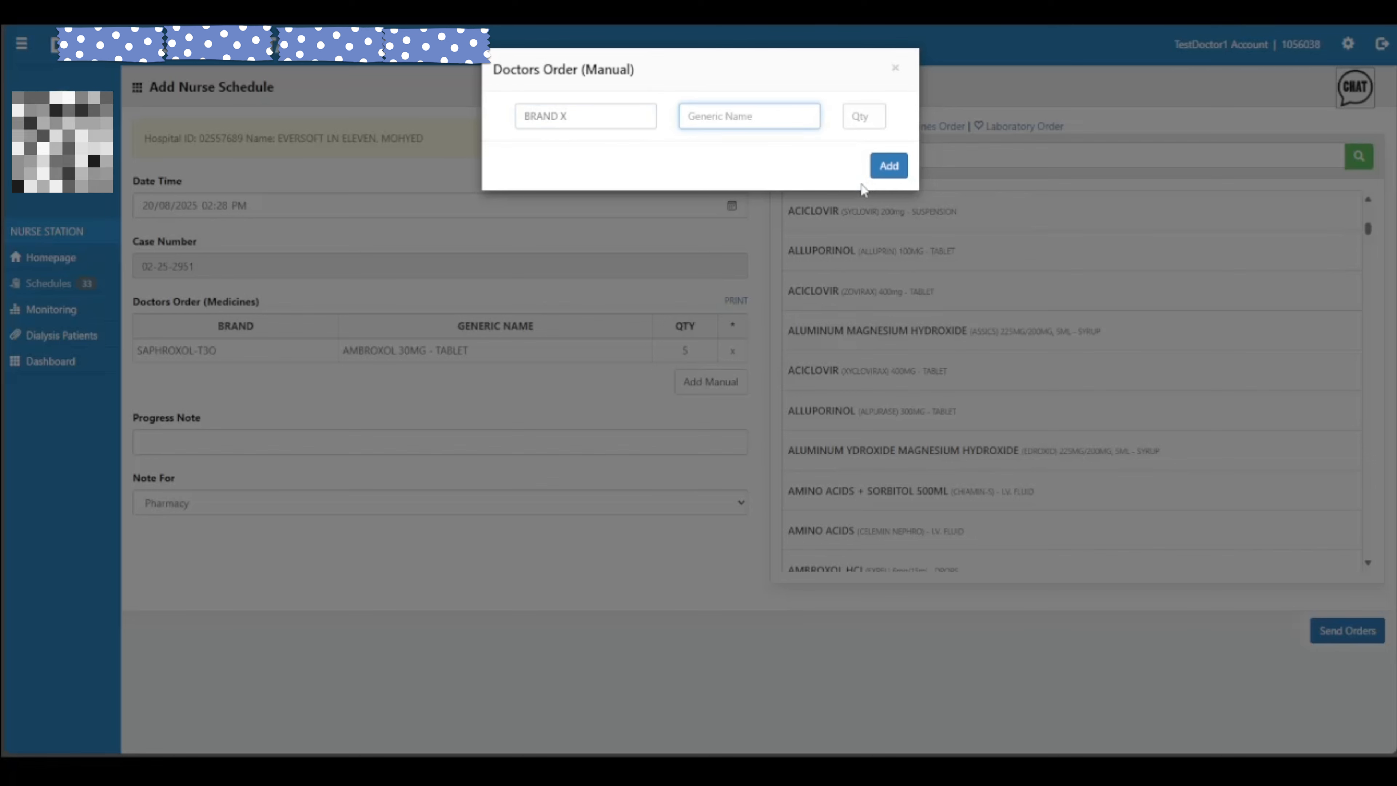
{"action": "type", "text": "AMMOXCICILIN"}
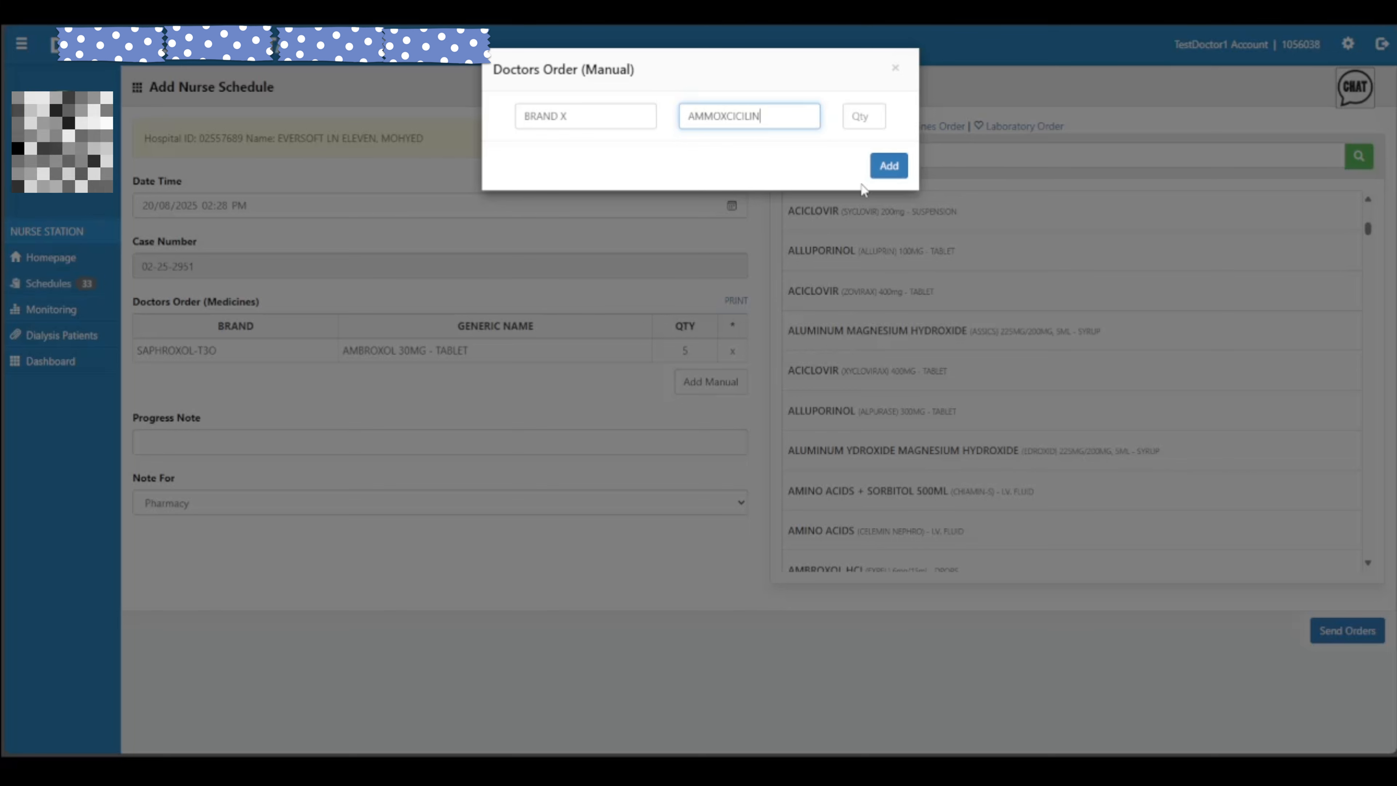
{"action": "left_click", "coordinate": [867, 114]}
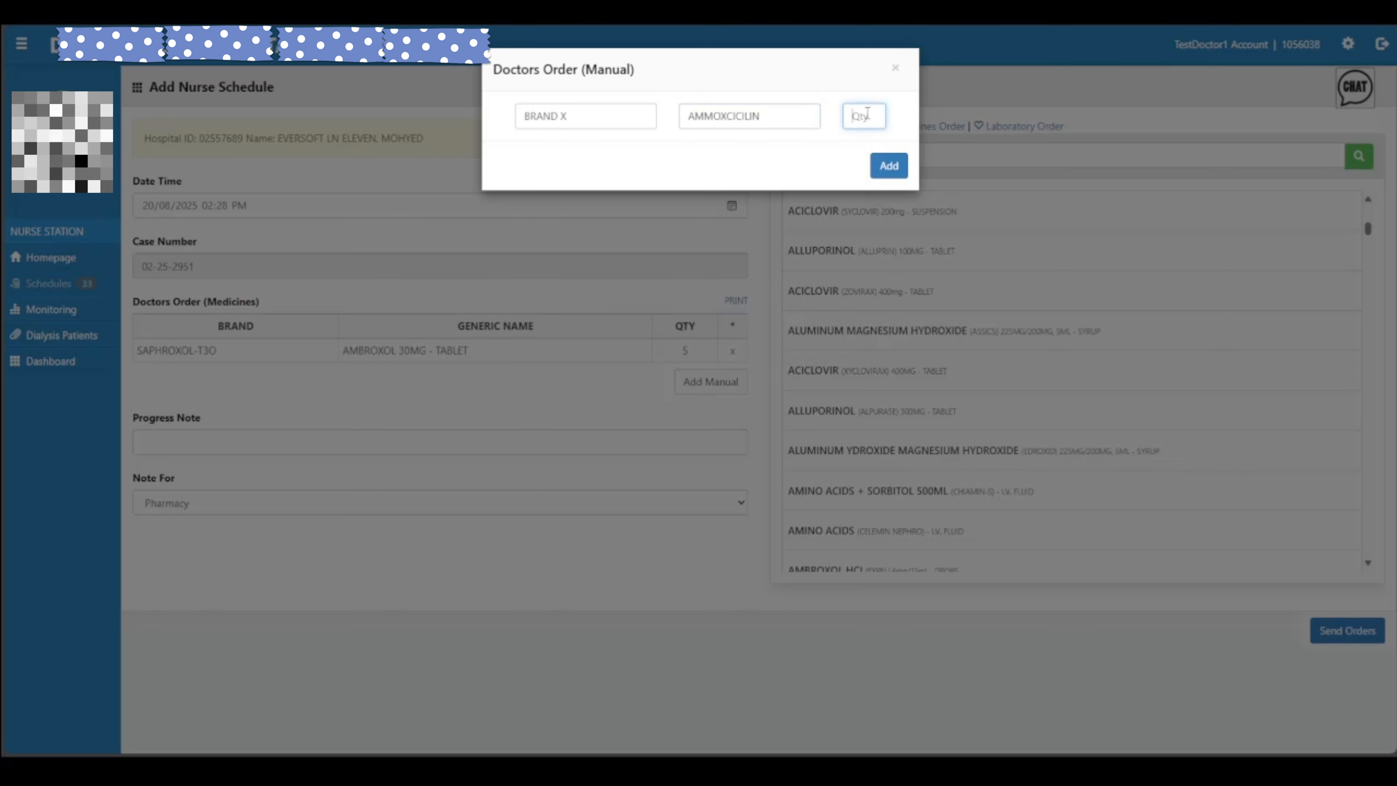
{"action": "left_click", "coordinate": [820, 167]}
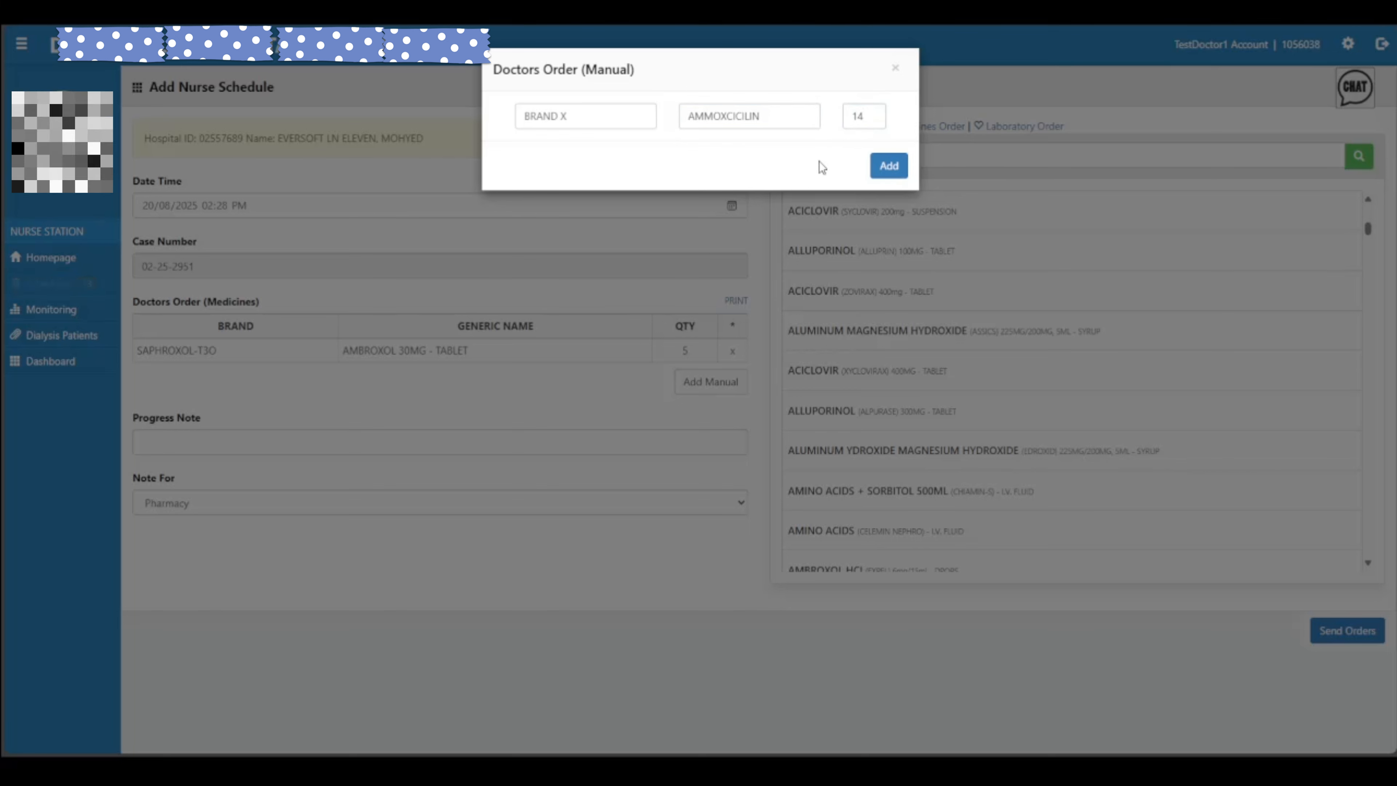
{"action": "left_click", "coordinate": [889, 166]}
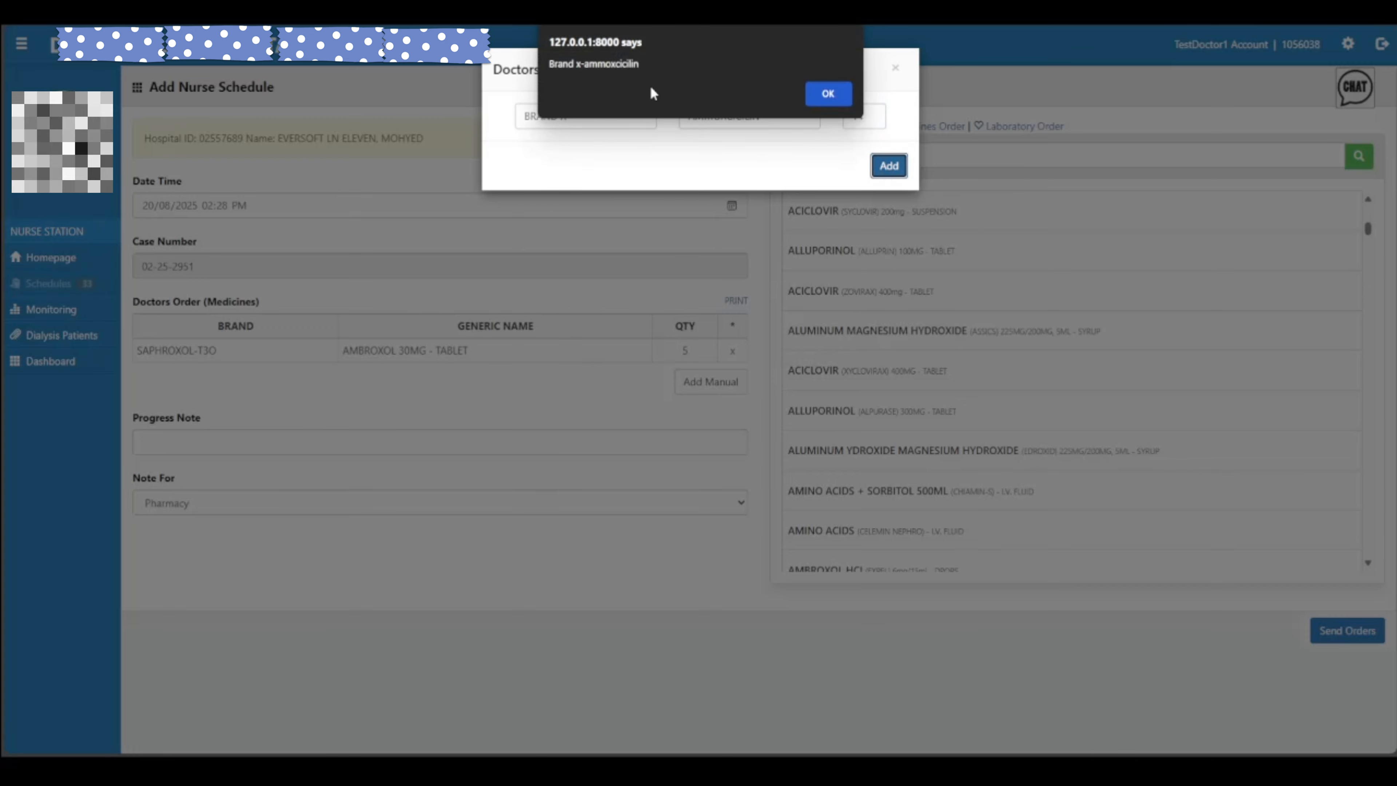
{"action": "left_click", "coordinate": [825, 99]}
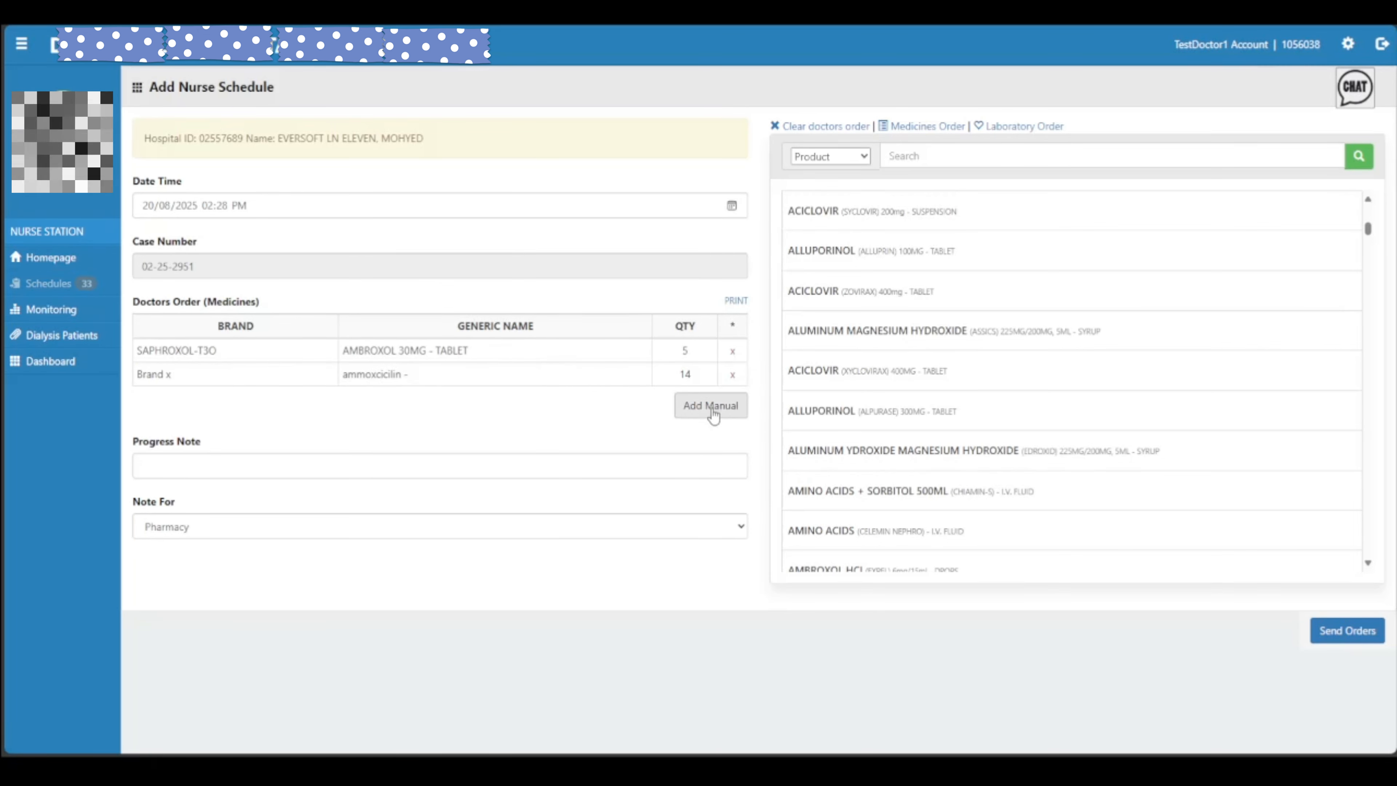
Check the new ammoxcicilin row and switch to a Laboratory order
{"action": "left_click_drag", "start_coordinate": [345, 382], "coordinate": [433, 371]}
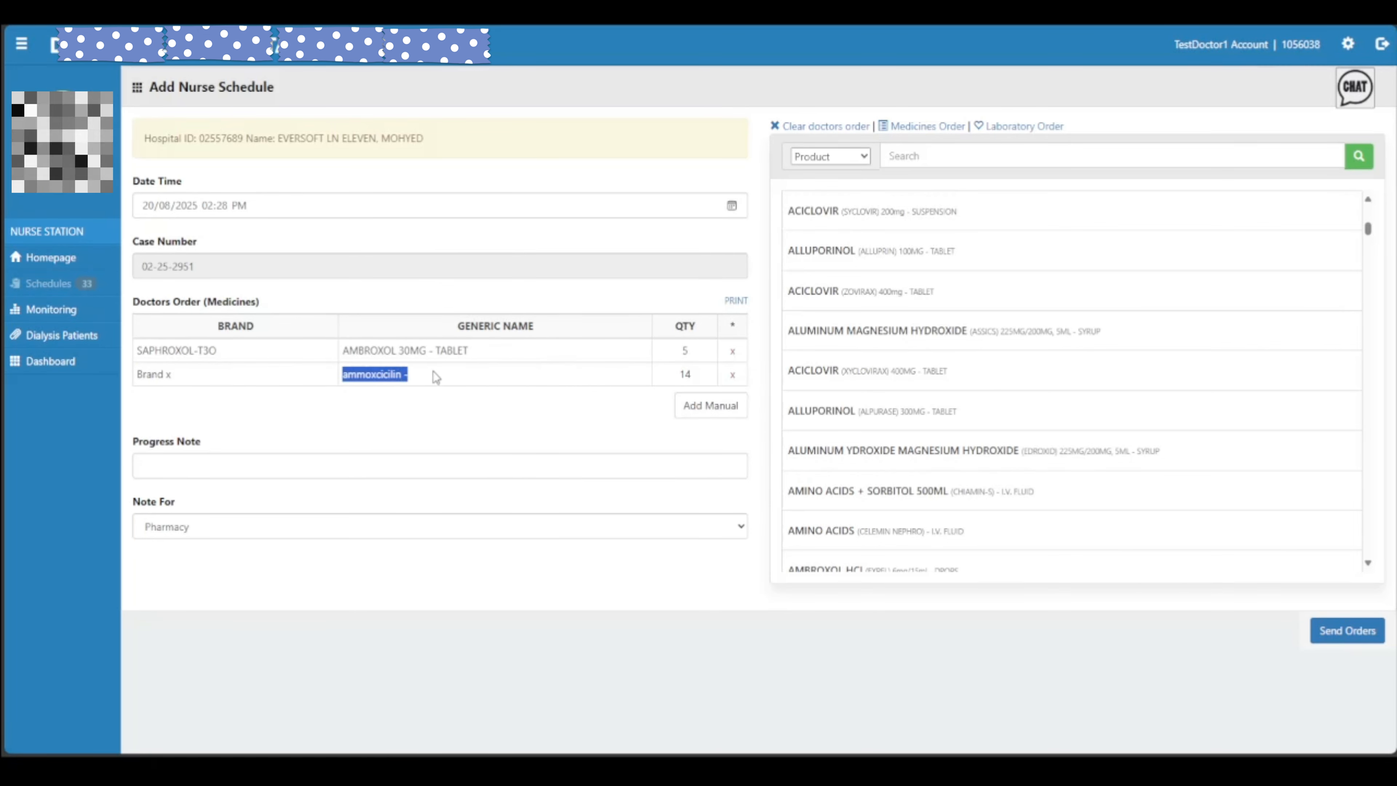
{"action": "left_click", "coordinate": [587, 383]}
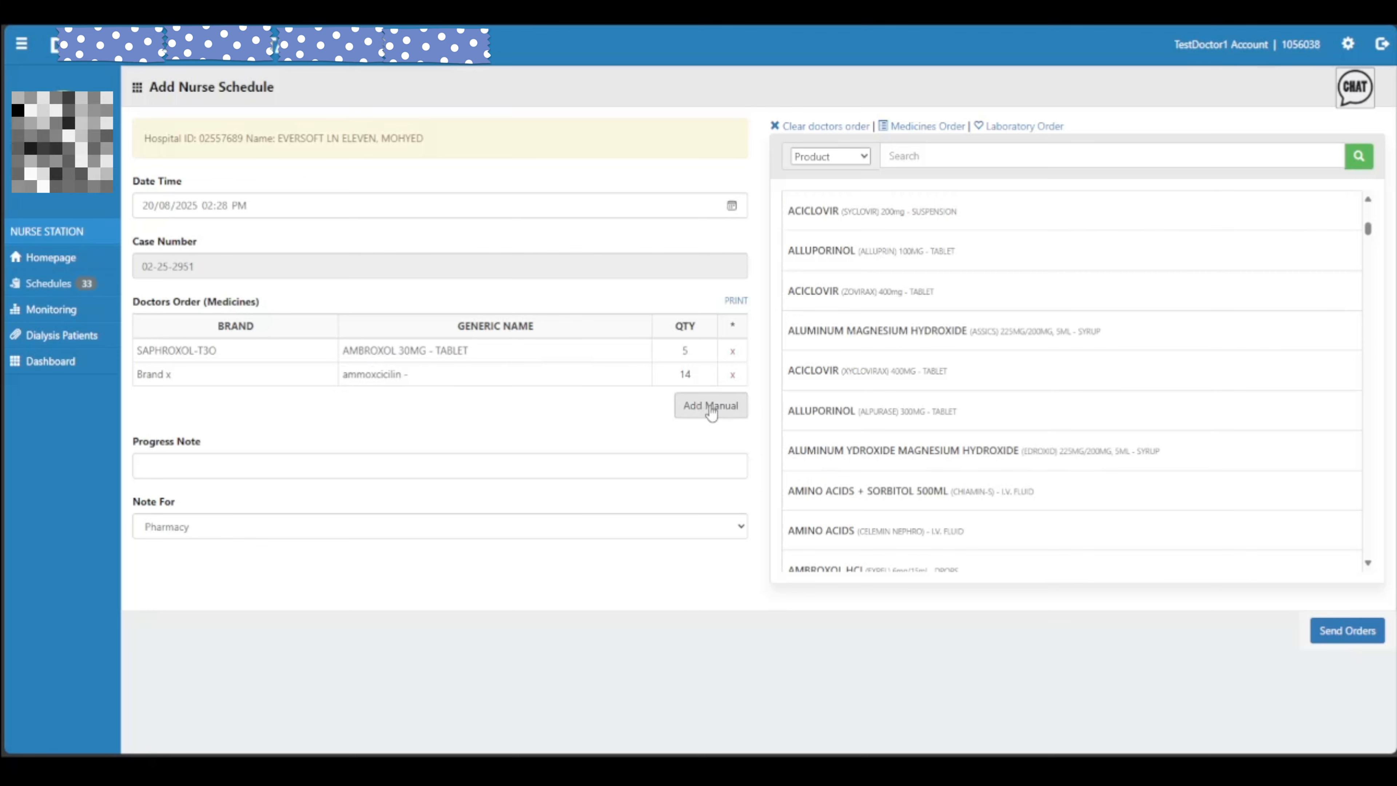
{"action": "scroll", "coordinate": [1089, 314], "scroll_direction": "down", "scroll_amount": 5}
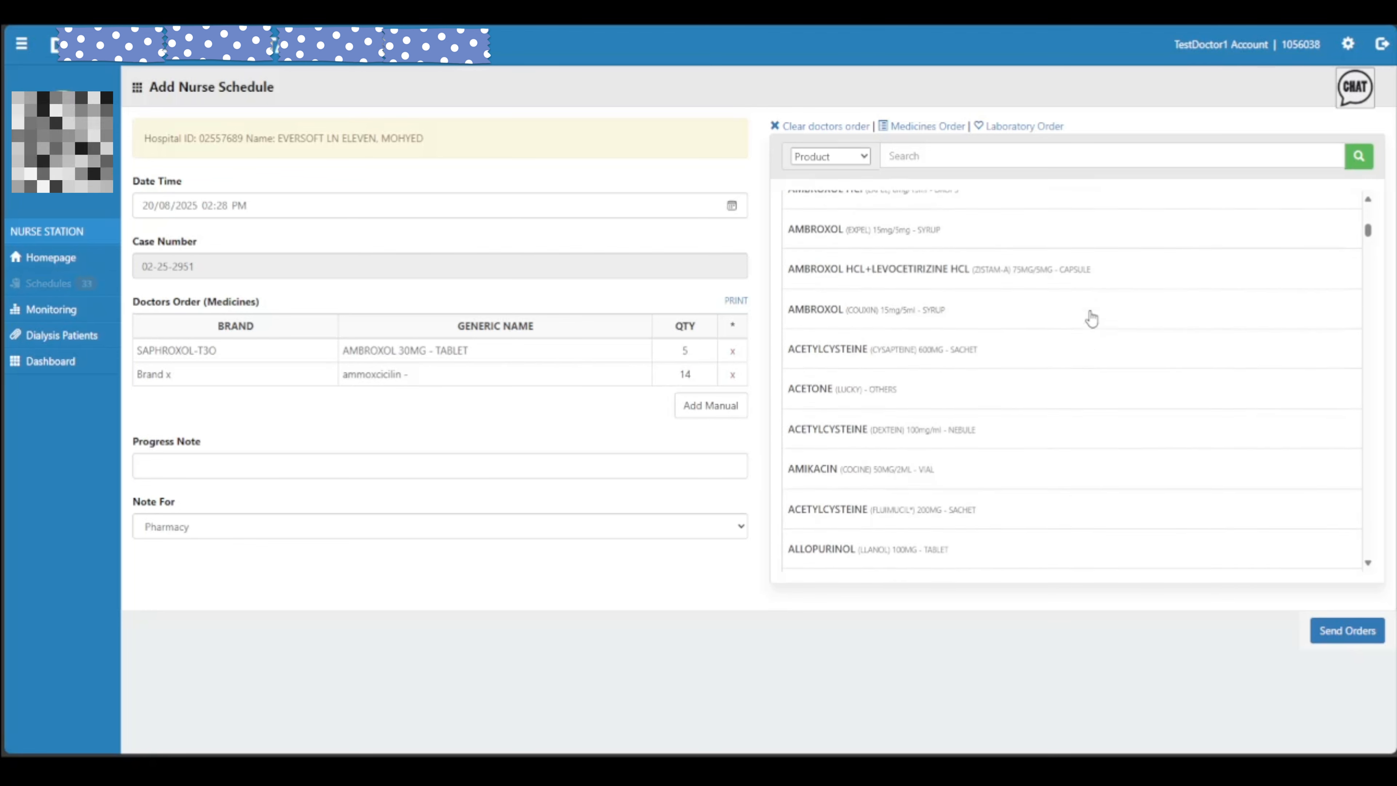
{"action": "scroll", "coordinate": [1091, 319], "scroll_direction": "down", "scroll_amount": 15}
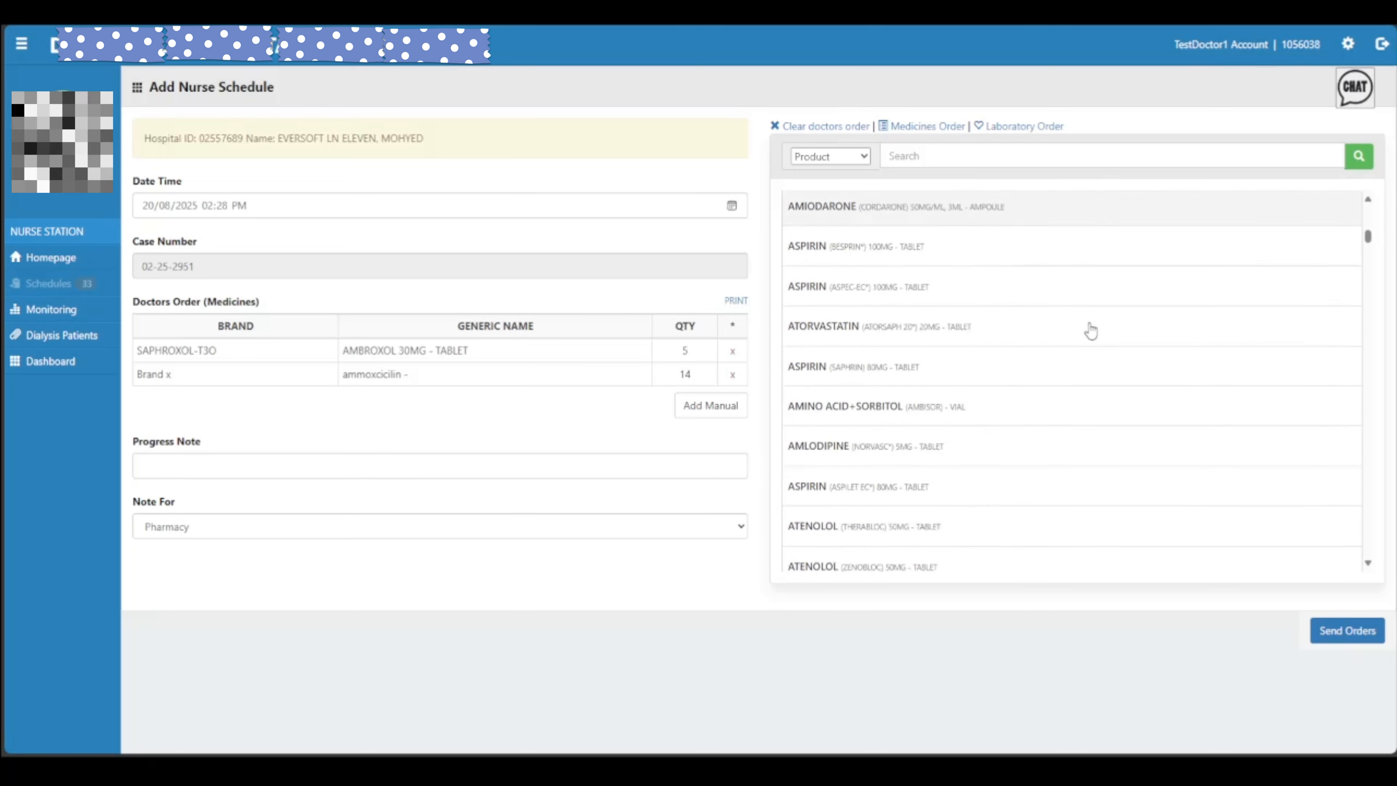
{"action": "scroll", "coordinate": [1090, 330], "scroll_direction": "down", "scroll_amount": 5}
{"action": "left_click", "coordinate": [1024, 126]}
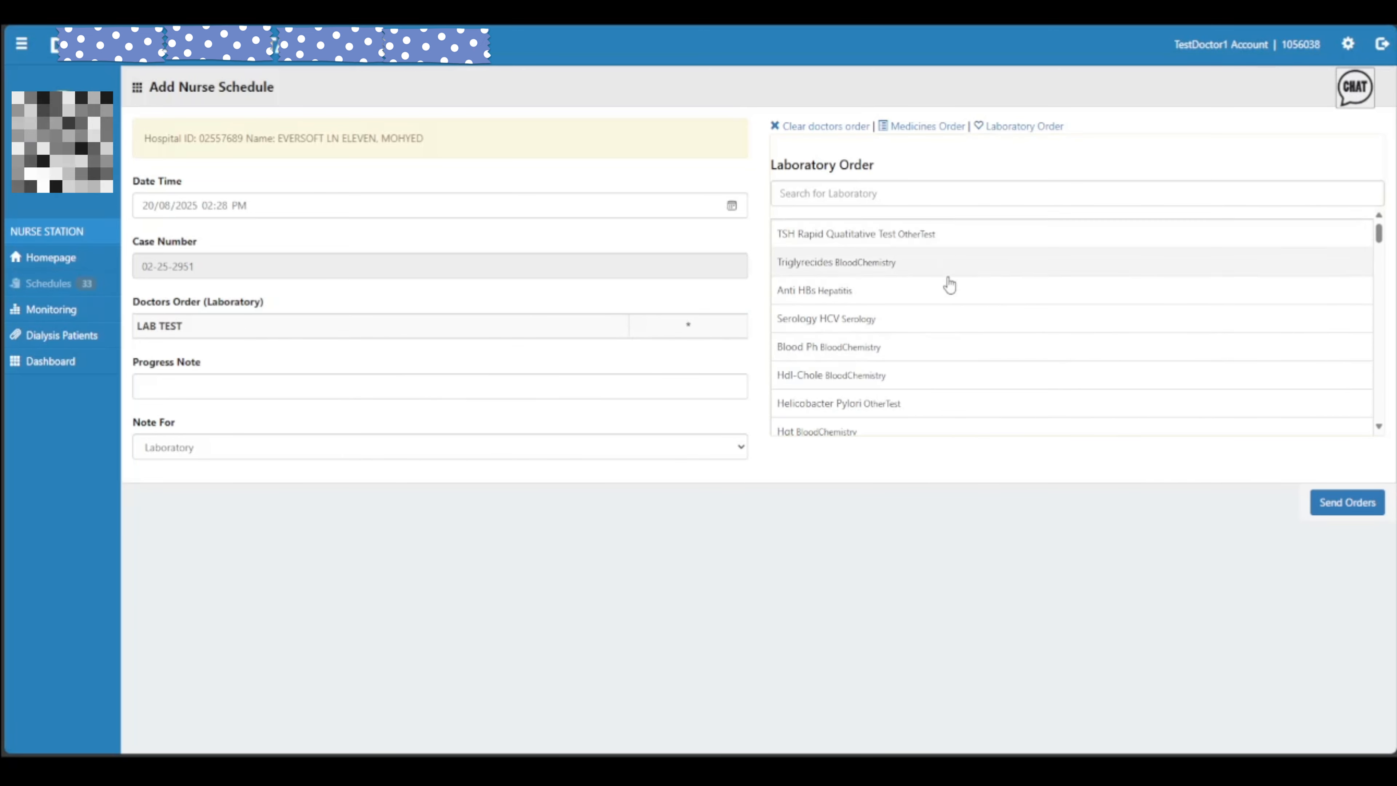
{"action": "scroll", "coordinate": [943, 325], "scroll_direction": "down", "scroll_amount": 5}
{"action": "scroll", "coordinate": [942, 334], "scroll_direction": "down", "scroll_amount": 10}
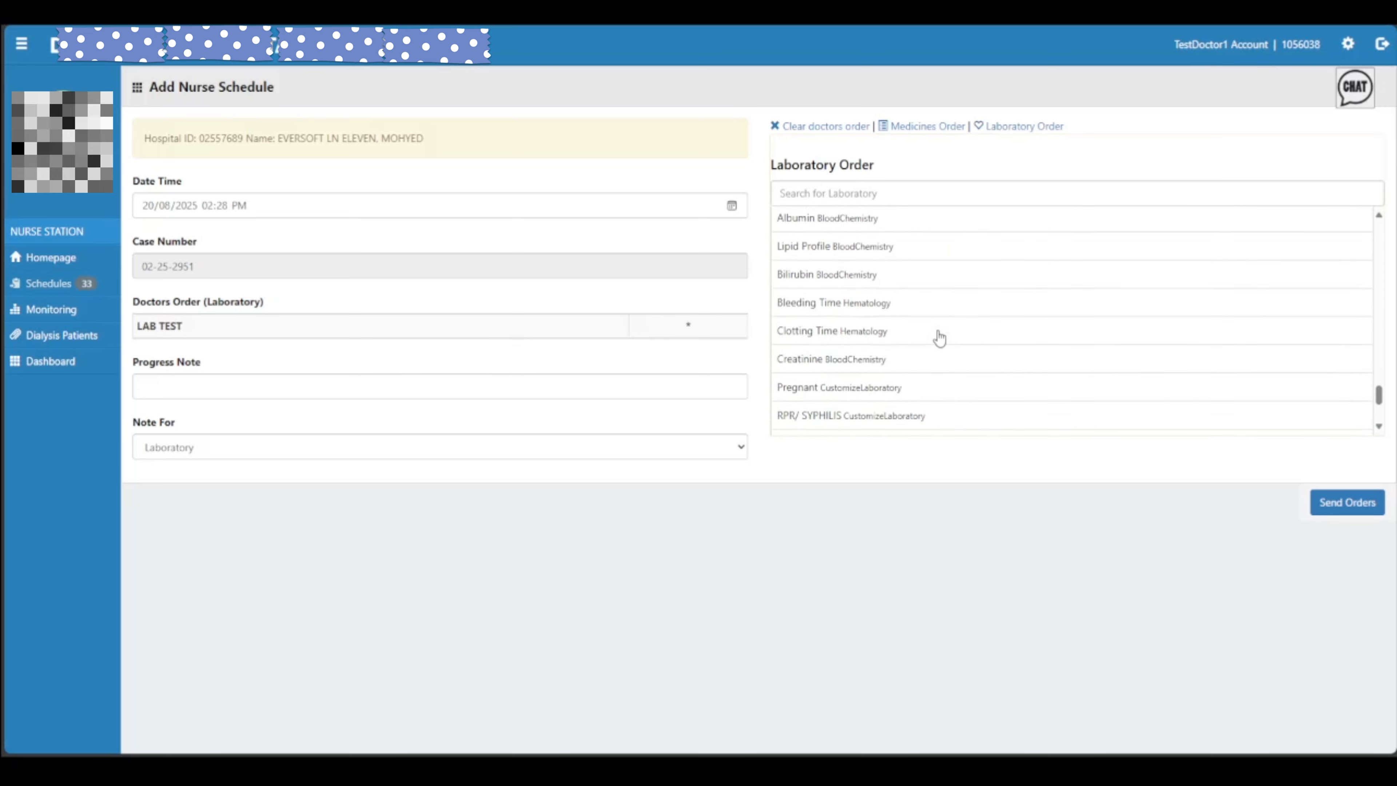
{"action": "left_click", "coordinate": [929, 355]}
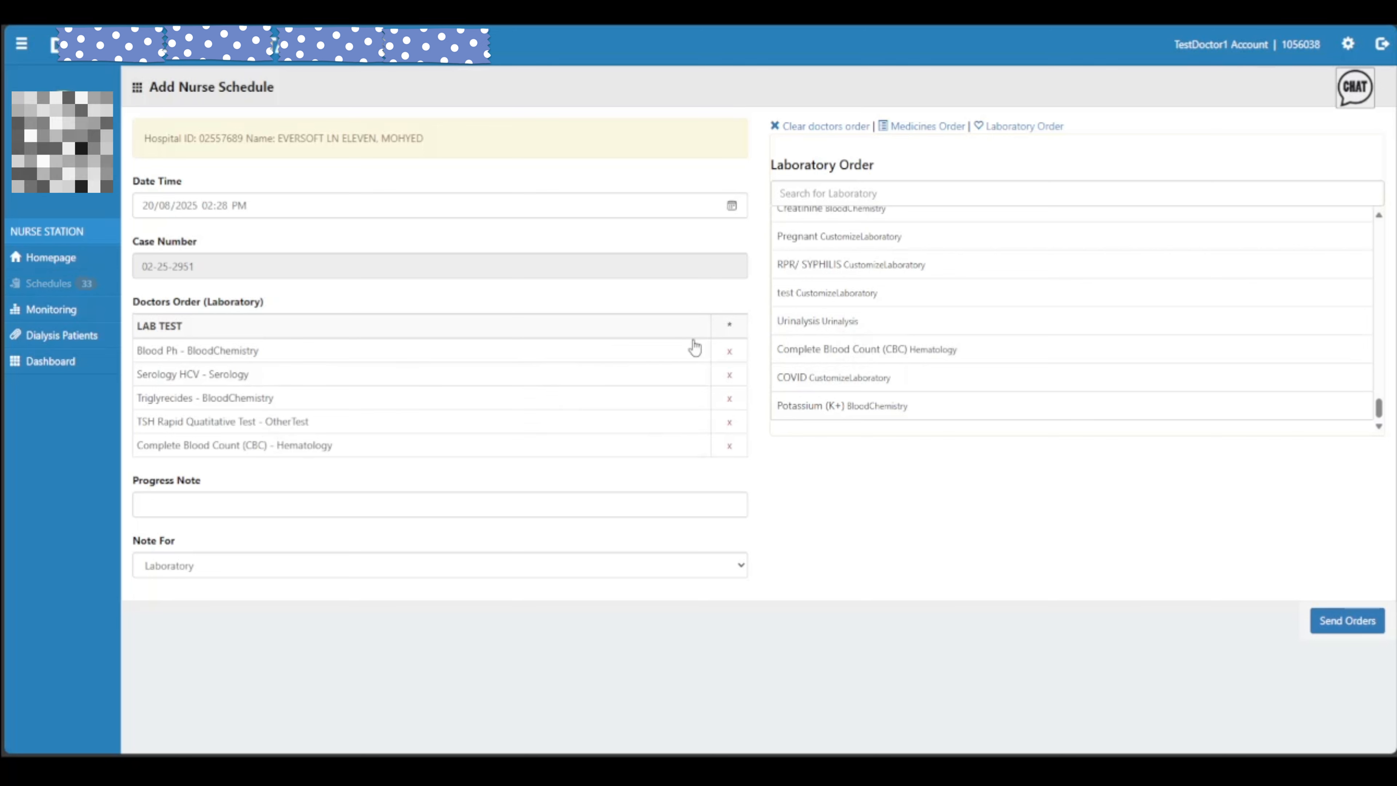
{"action": "left_click", "coordinate": [730, 352]}
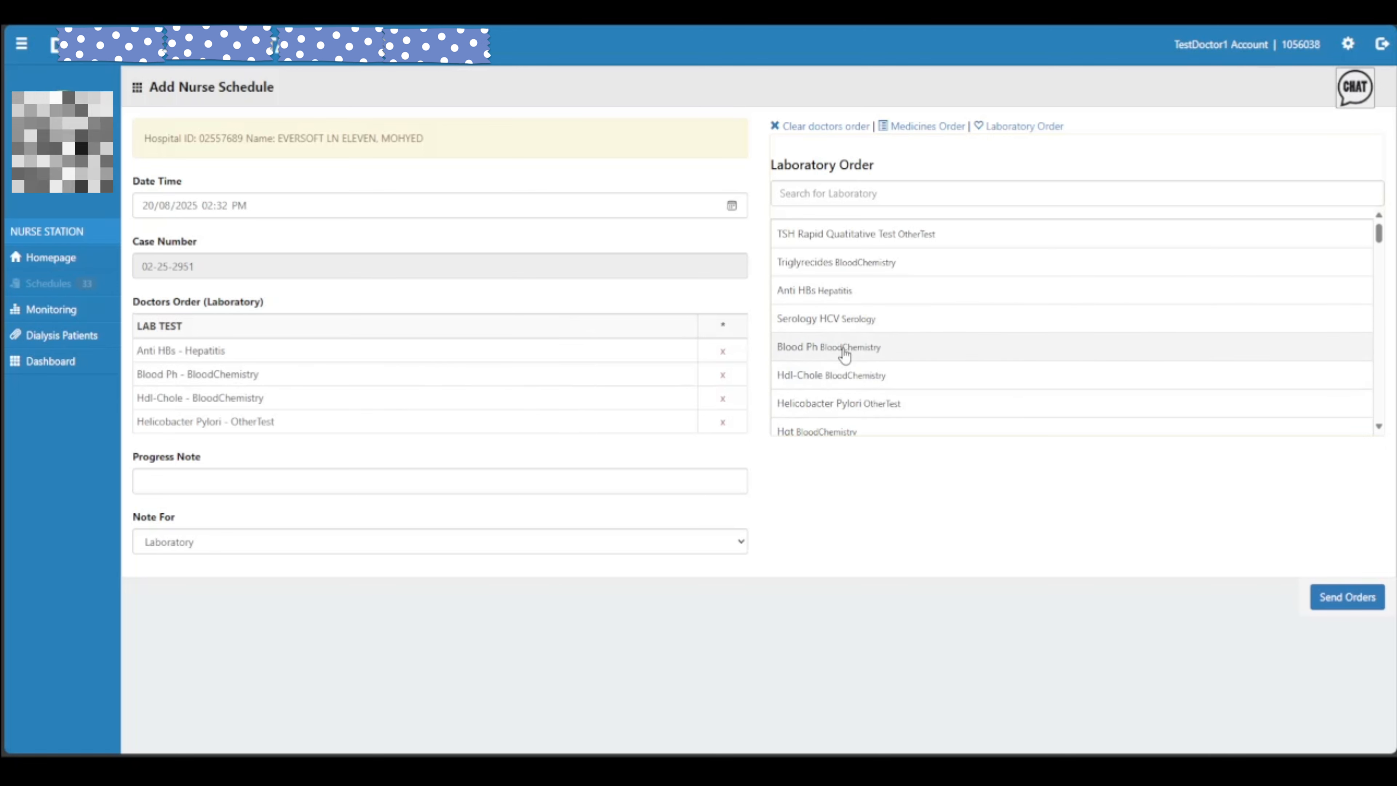
{"action": "left_click", "coordinate": [948, 358]}
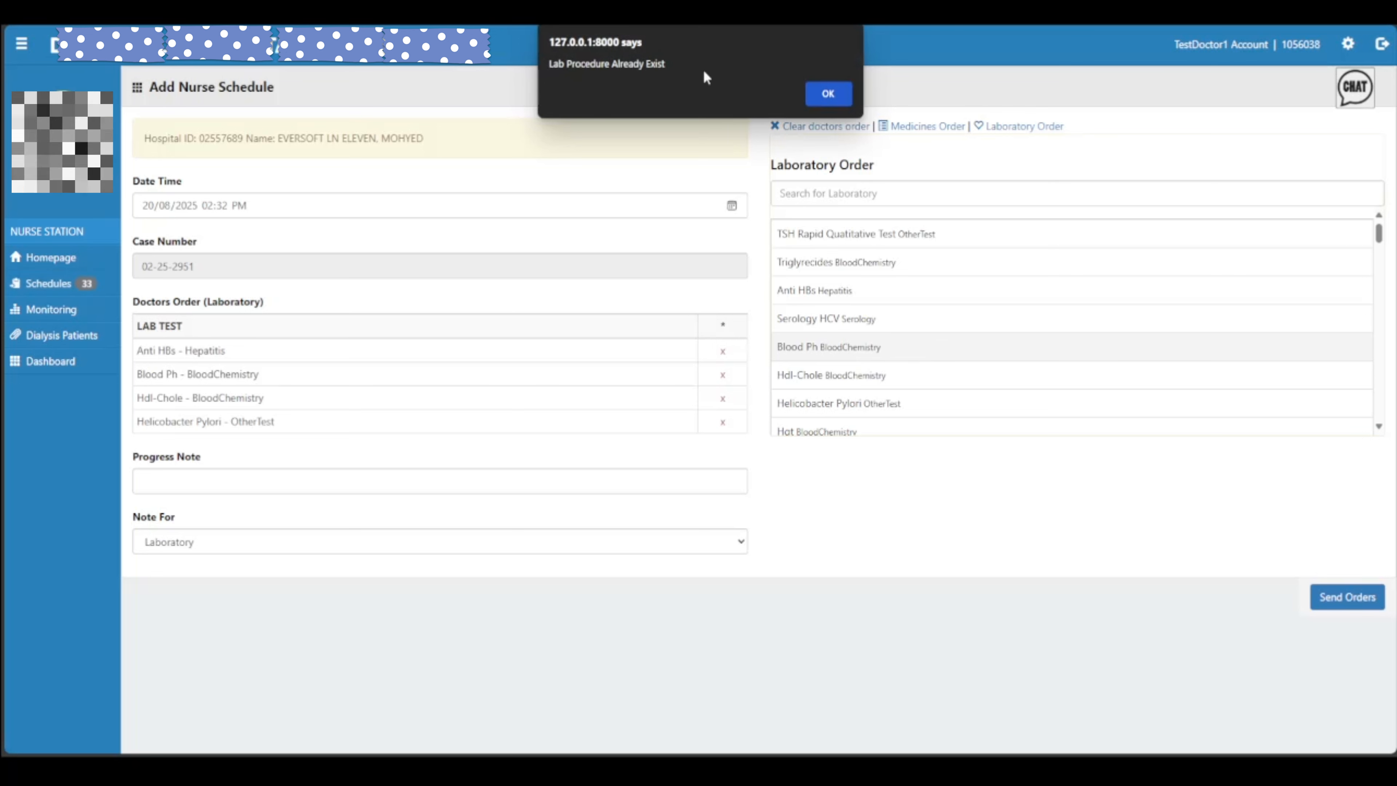
{"action": "left_click_drag", "start_coordinate": [600, 85], "coordinate": [651, 77]}
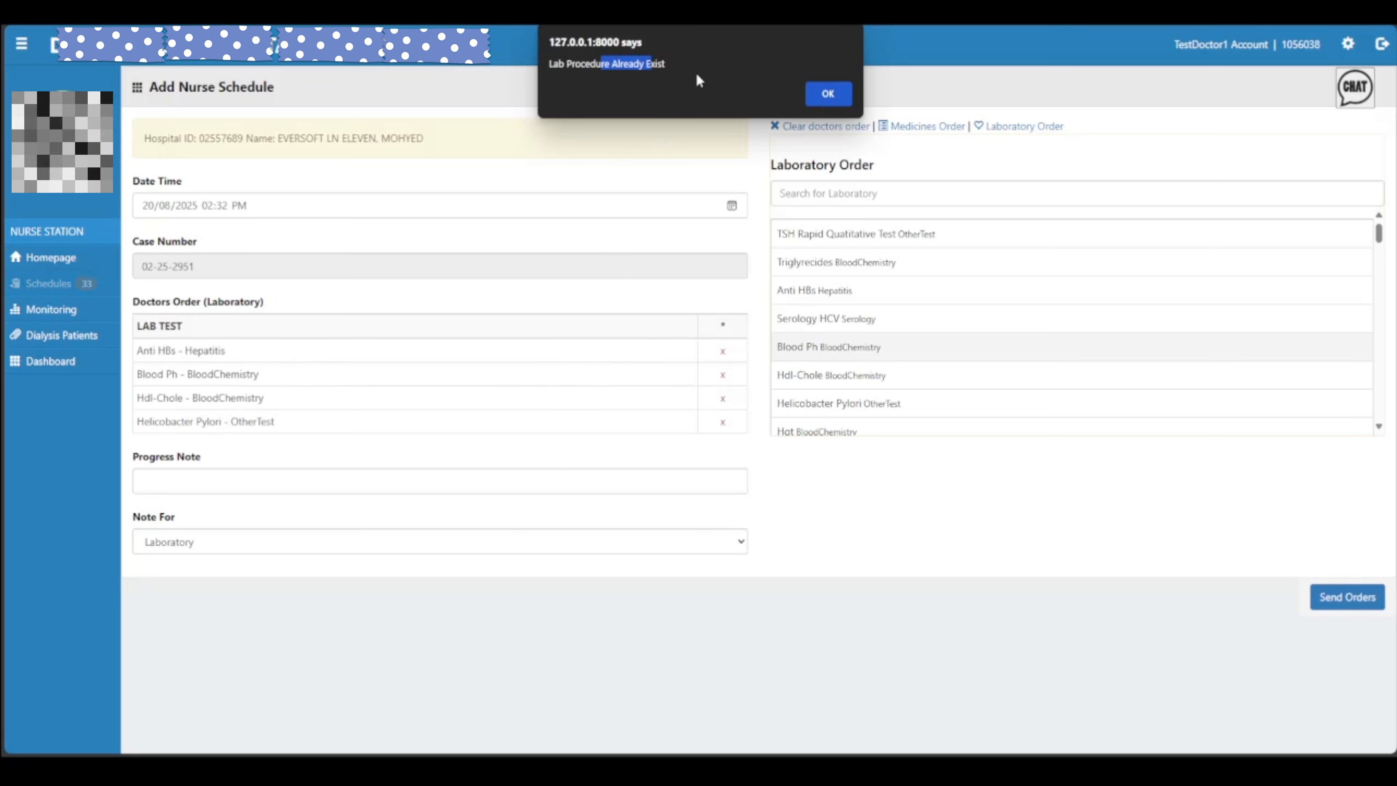
{"action": "left_click", "coordinate": [638, 66]}
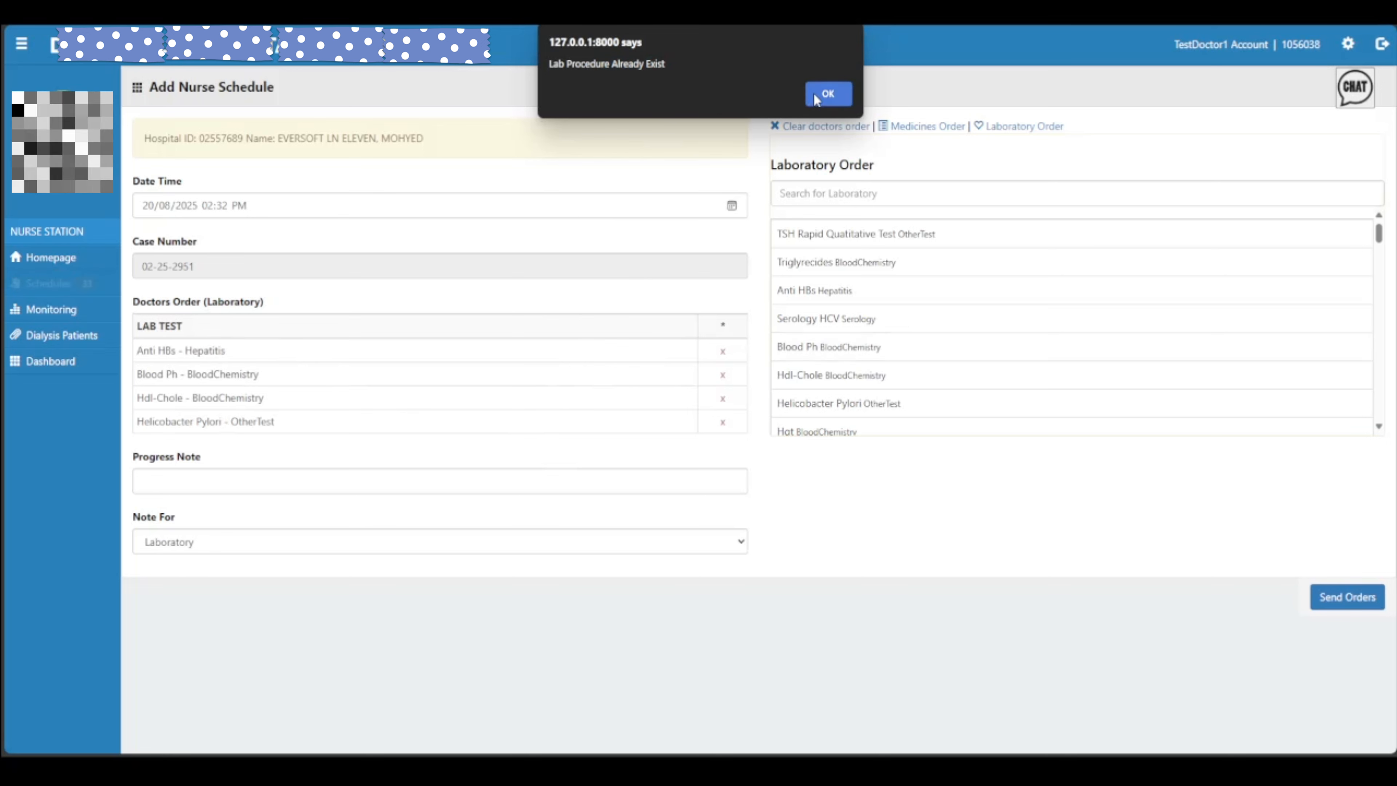
{"action": "left_click", "coordinate": [825, 93]}
{"action": "left_click", "coordinate": [830, 128]}
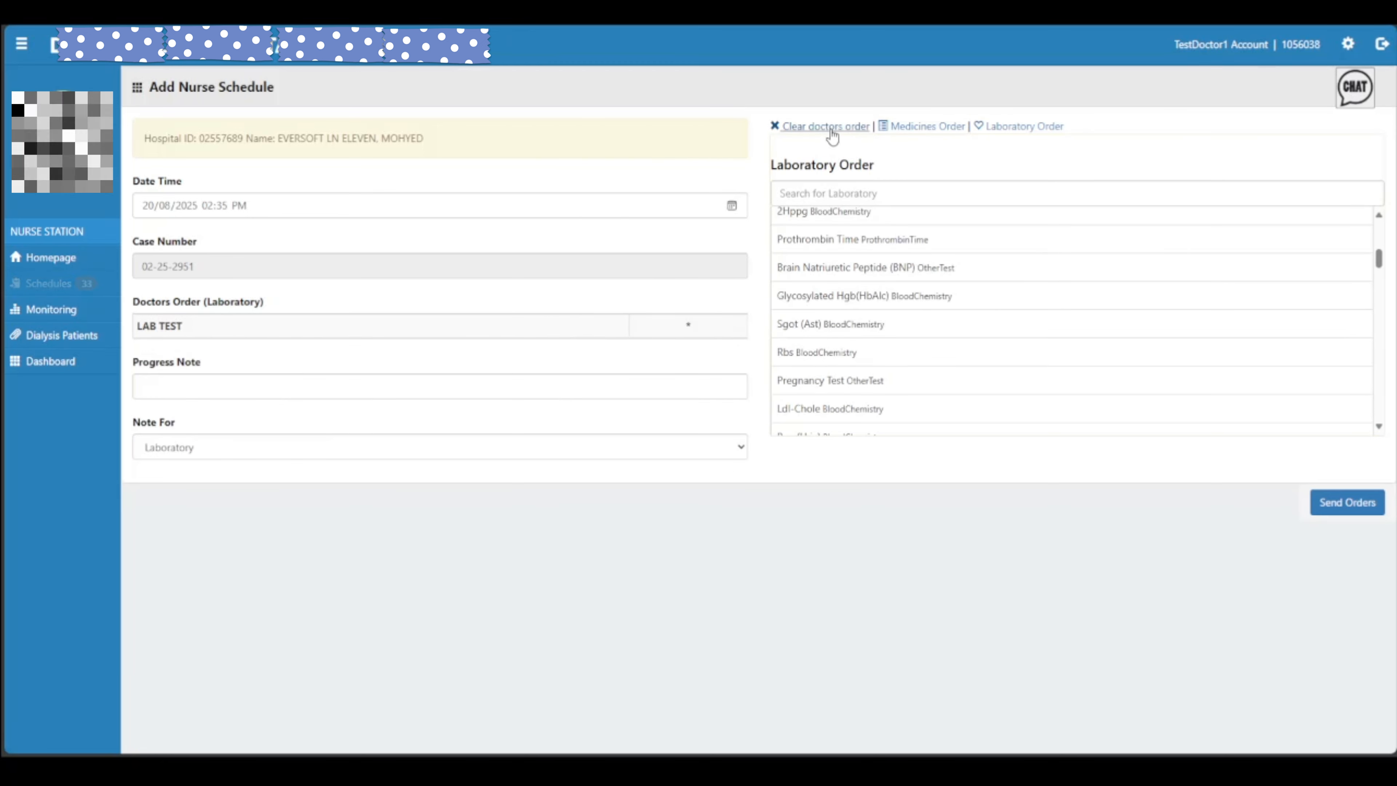
Send the orders, confirm, and view the Pending schedules
{"action": "left_click", "coordinate": [1347, 507]}
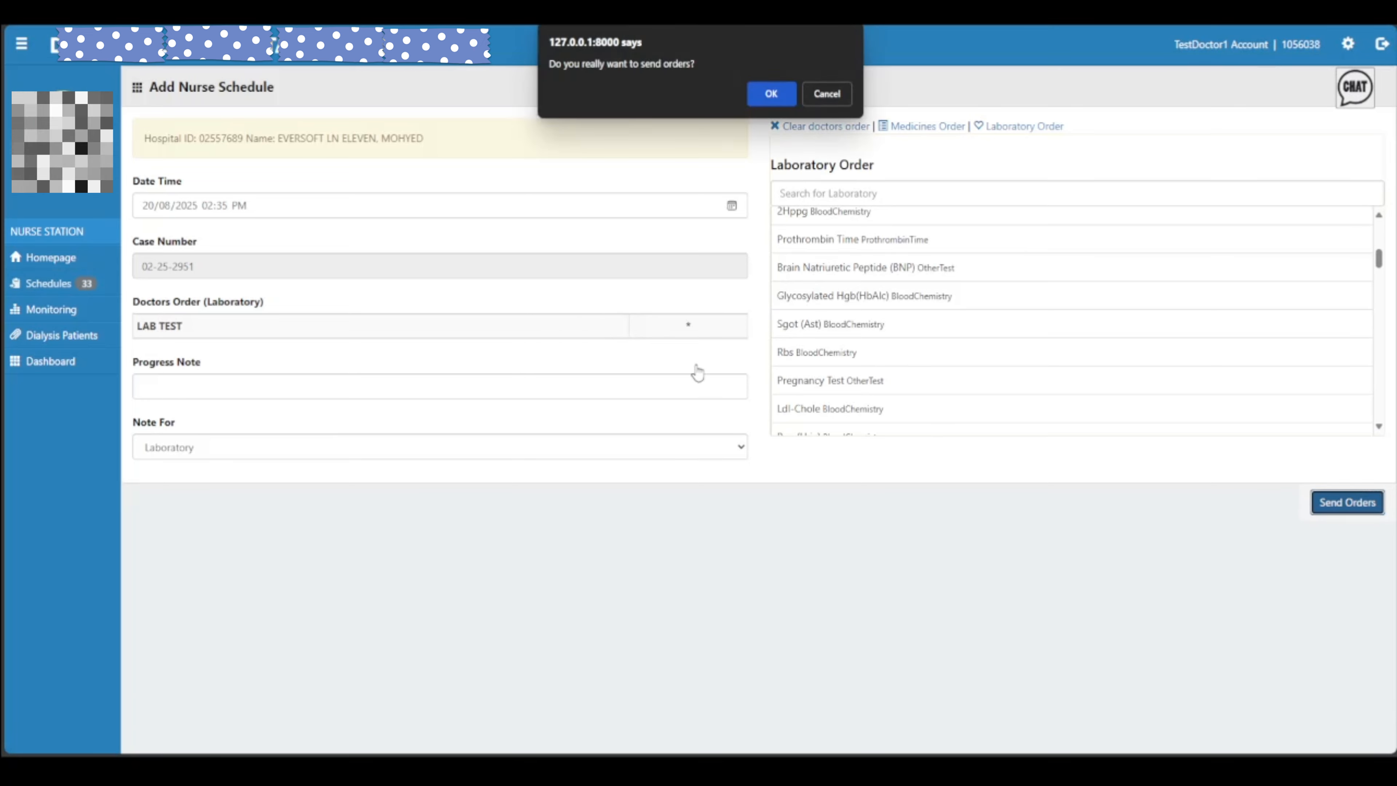
{"action": "left_click", "coordinate": [762, 94]}
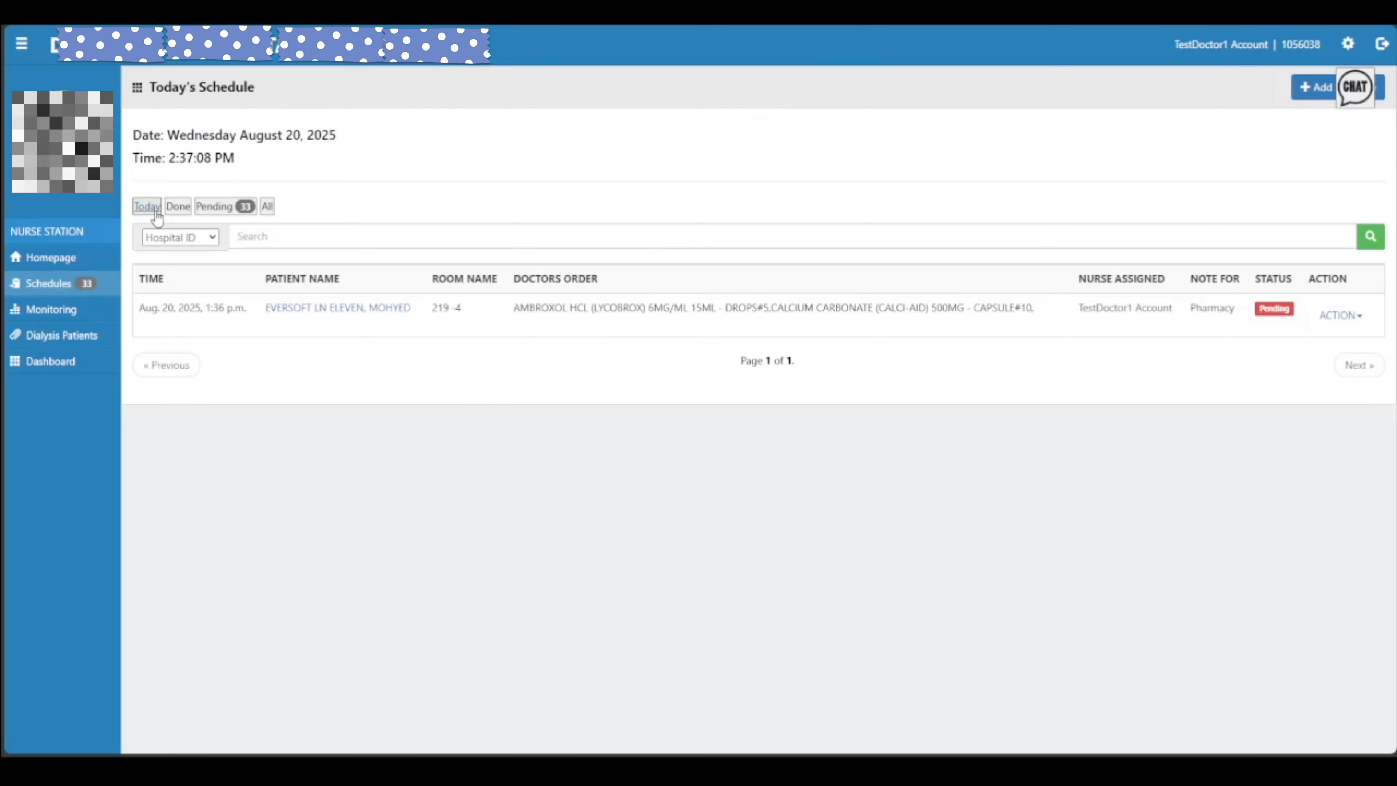
{"action": "left_click", "coordinate": [227, 207]}
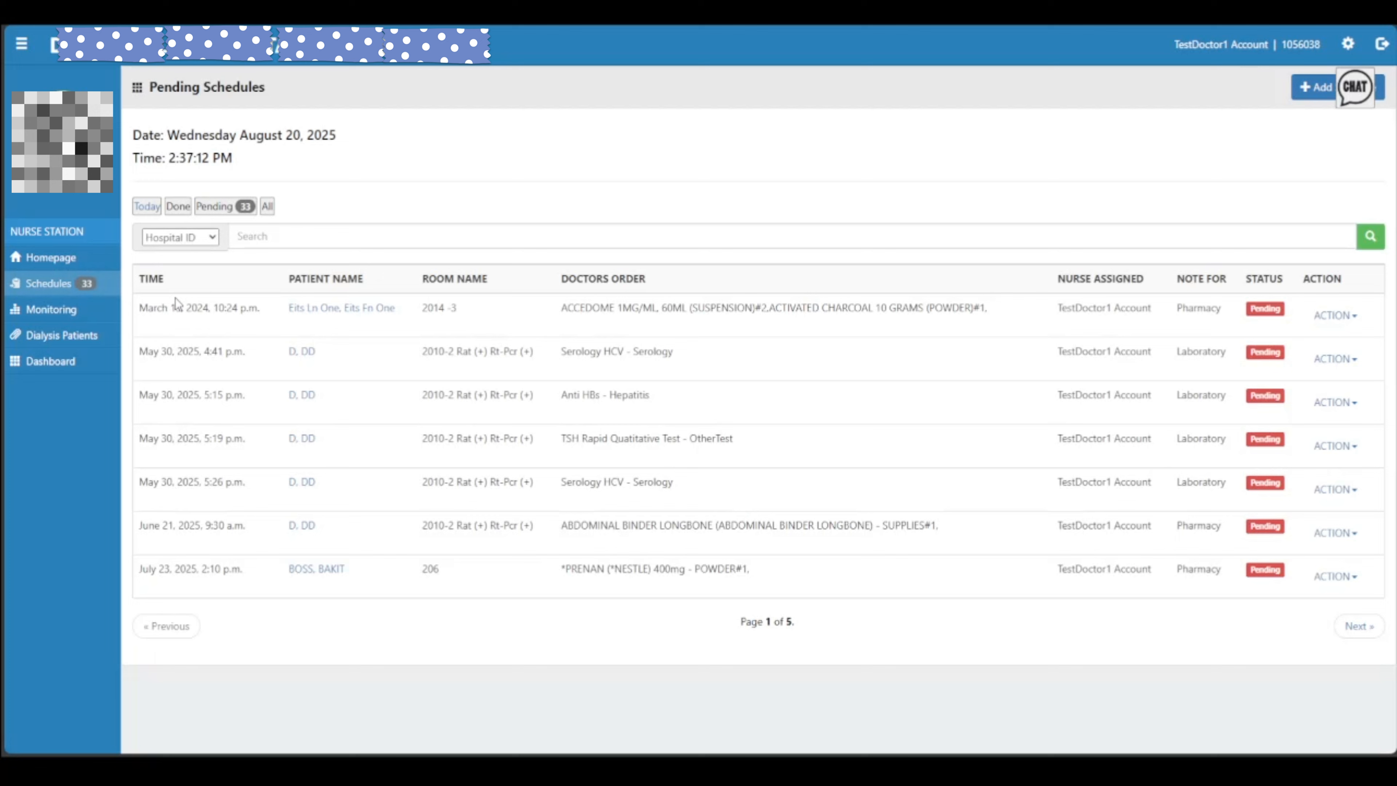
Search schedules by Last Name for the patient and show All matching entries
{"action": "left_click", "coordinate": [179, 236]}
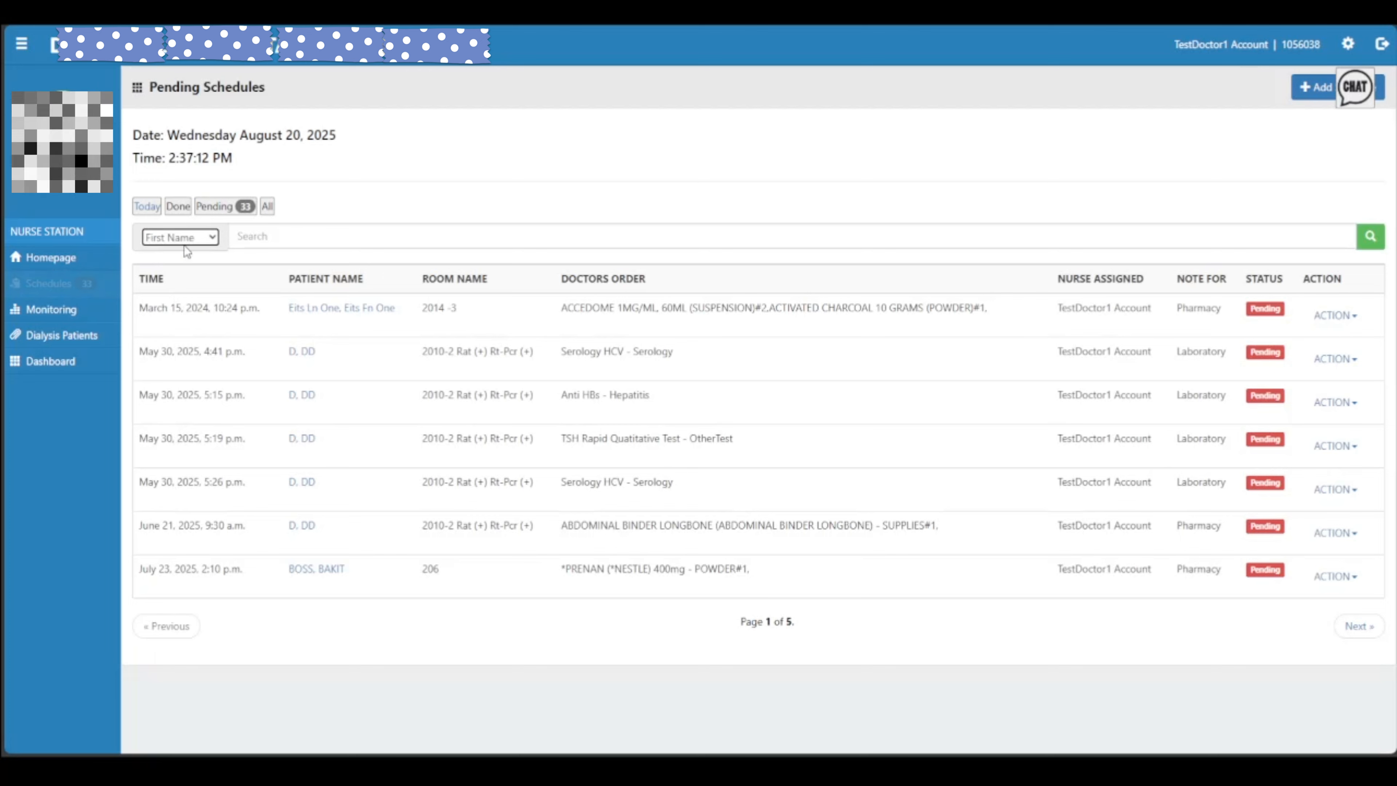
{"action": "left_click", "coordinate": [178, 287]}
{"action": "left_click", "coordinate": [273, 242]}
{"action": "type", "text": "EB"}
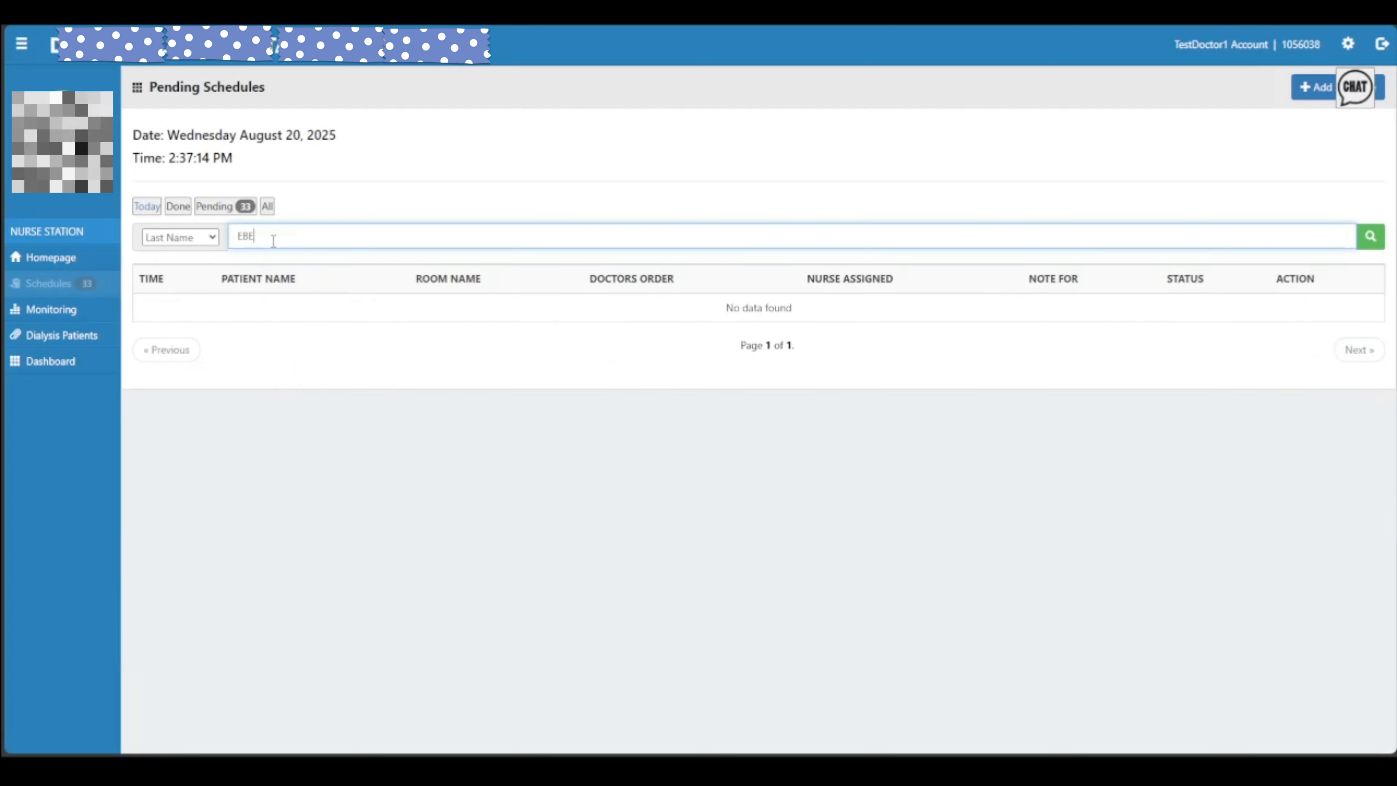
{"action": "key", "text": "BackSpace"}
{"action": "type", "text": "VERS"}
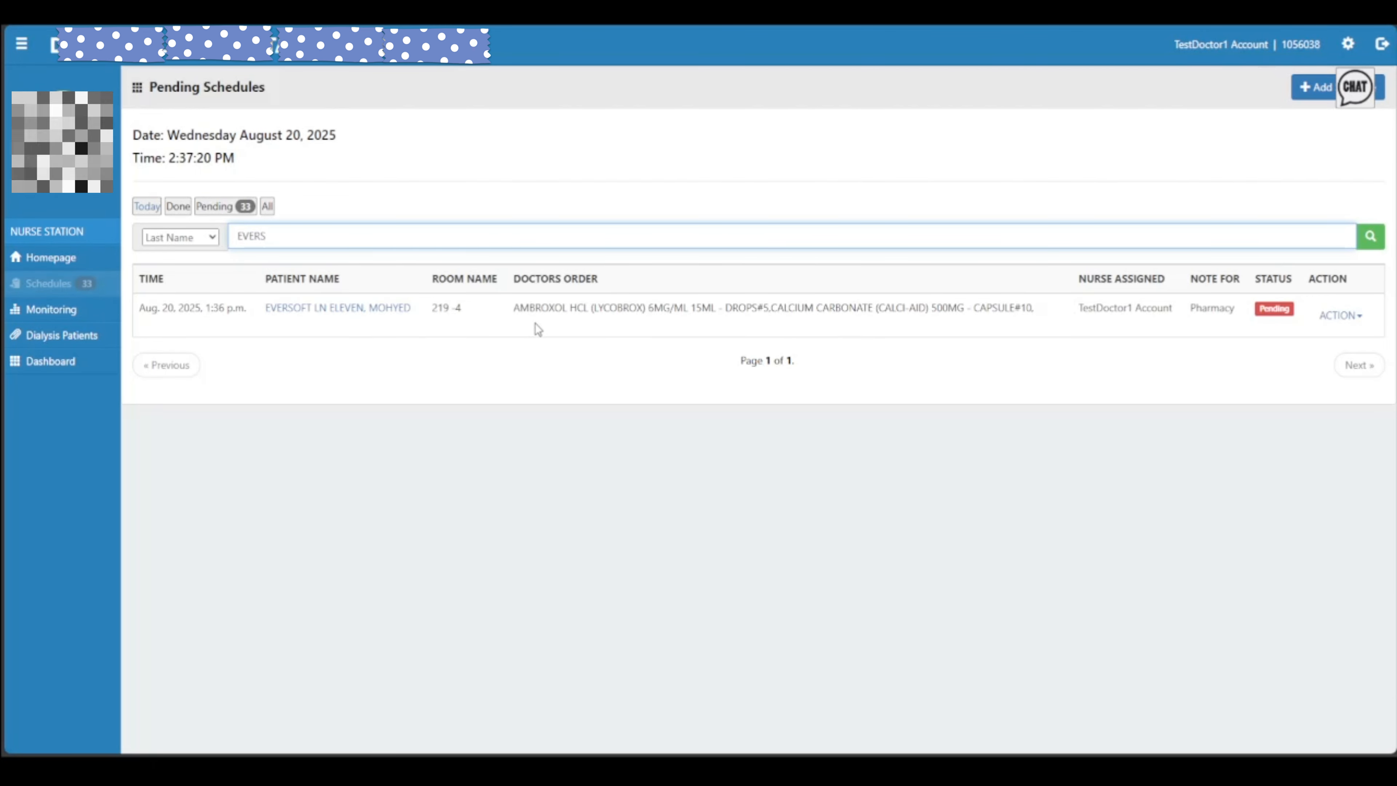
{"action": "key", "text": "BackSpace"}
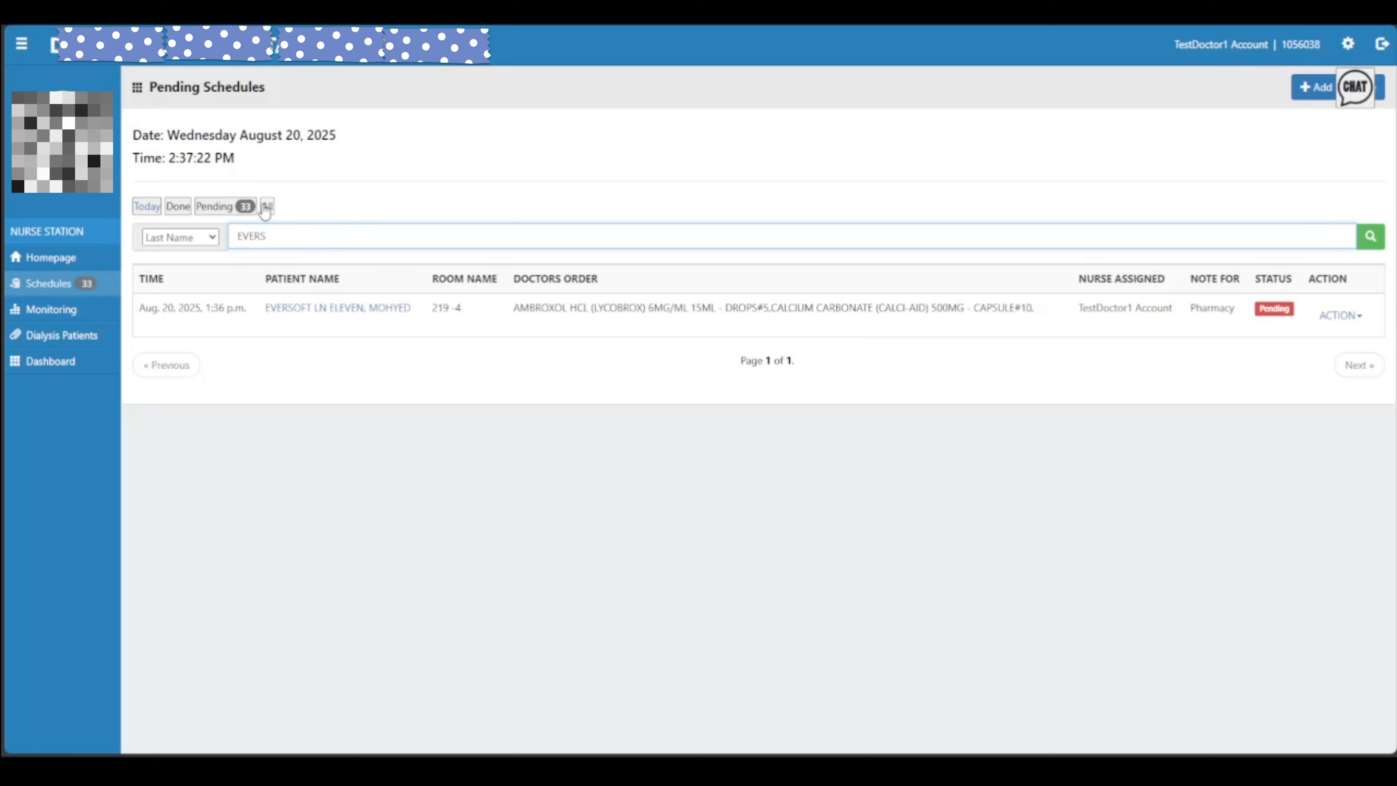
{"action": "left_click", "coordinate": [266, 206]}
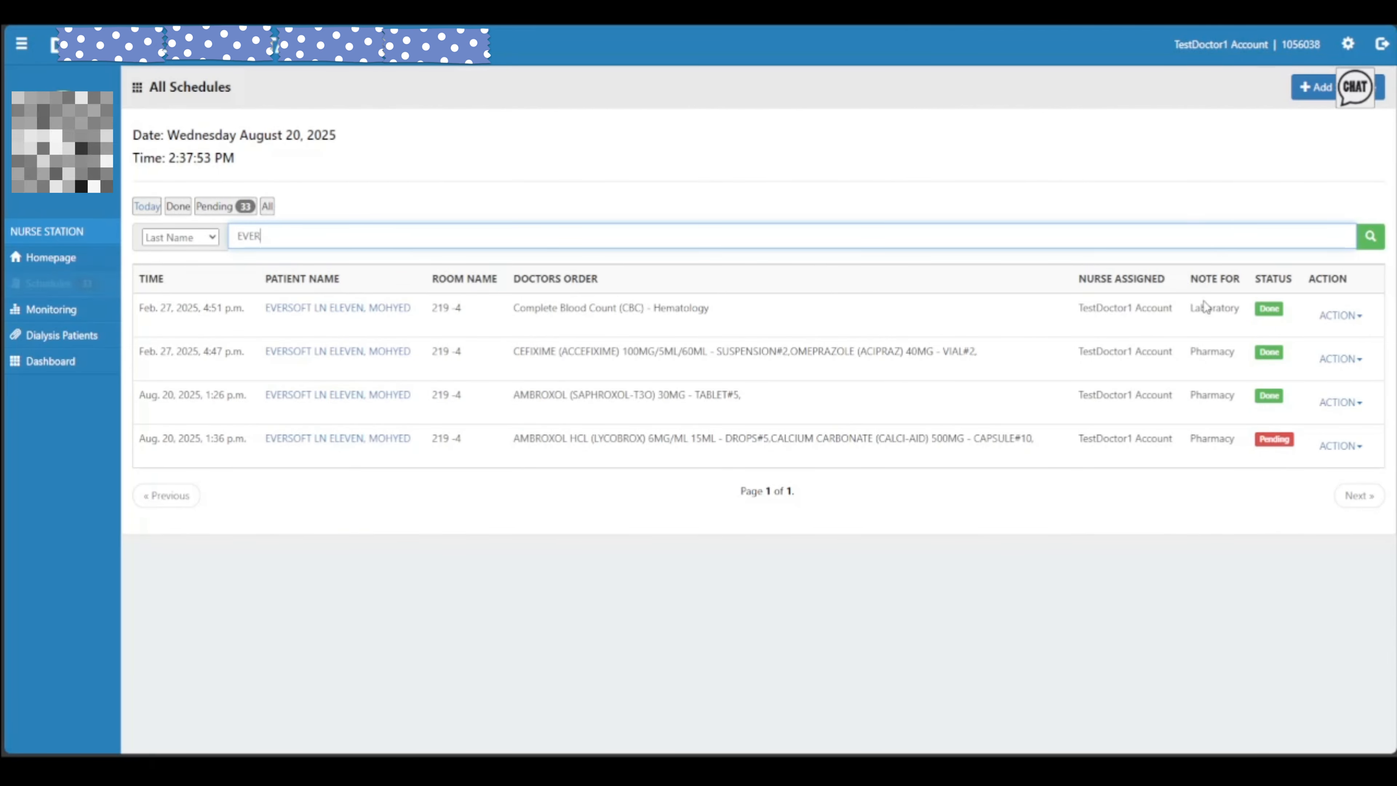
{"action": "left_click", "coordinate": [817, 219]}
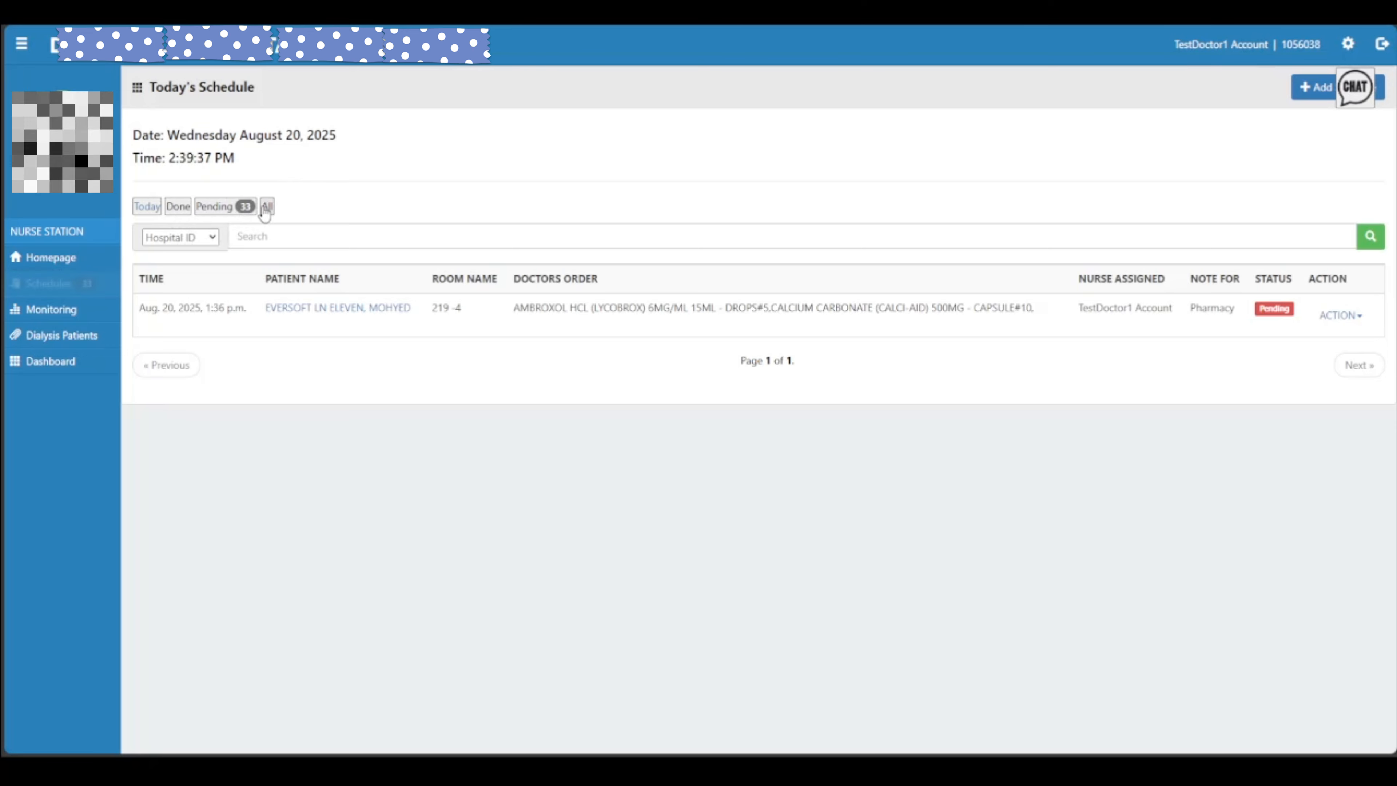
Reload Today's Schedule and review the single pending Pharmacy order for room 219-4
{"action": "left_click", "coordinate": [146, 208]}
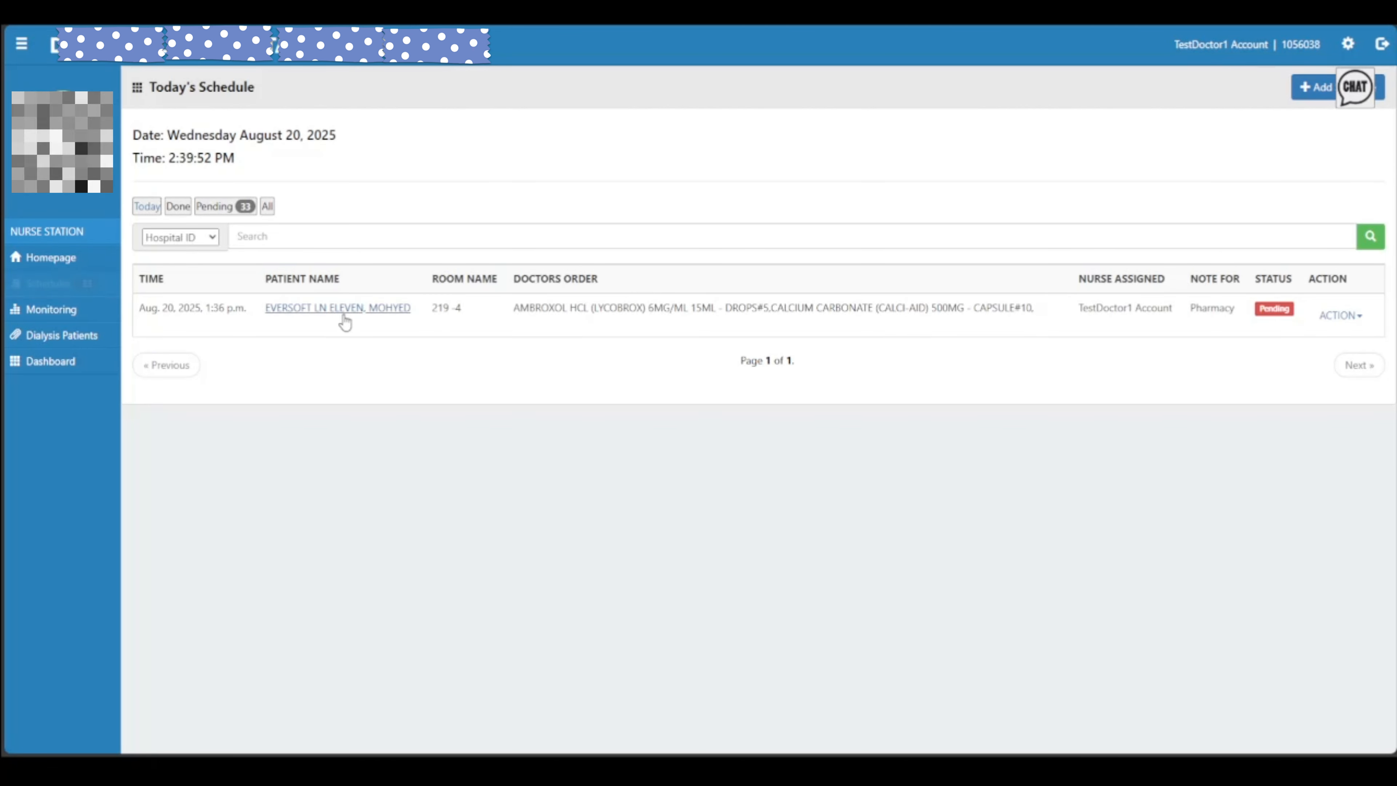
{"action": "left_click_drag", "start_coordinate": [1034, 308], "coordinate": [770, 320]}
{"action": "left_click", "coordinate": [768, 320]}
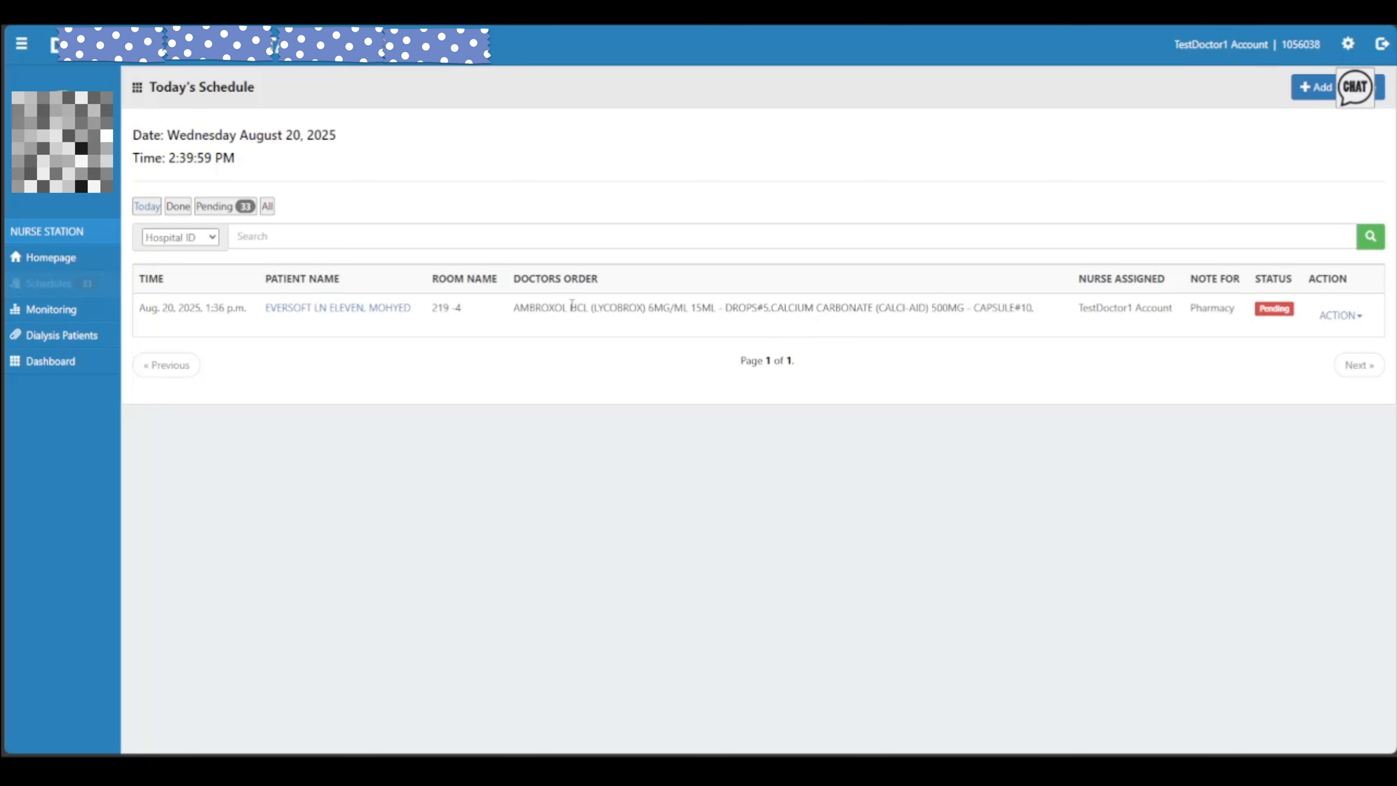
{"action": "left_click_drag", "start_coordinate": [593, 307], "coordinate": [960, 315]}
{"action": "left_click", "coordinate": [937, 331]}
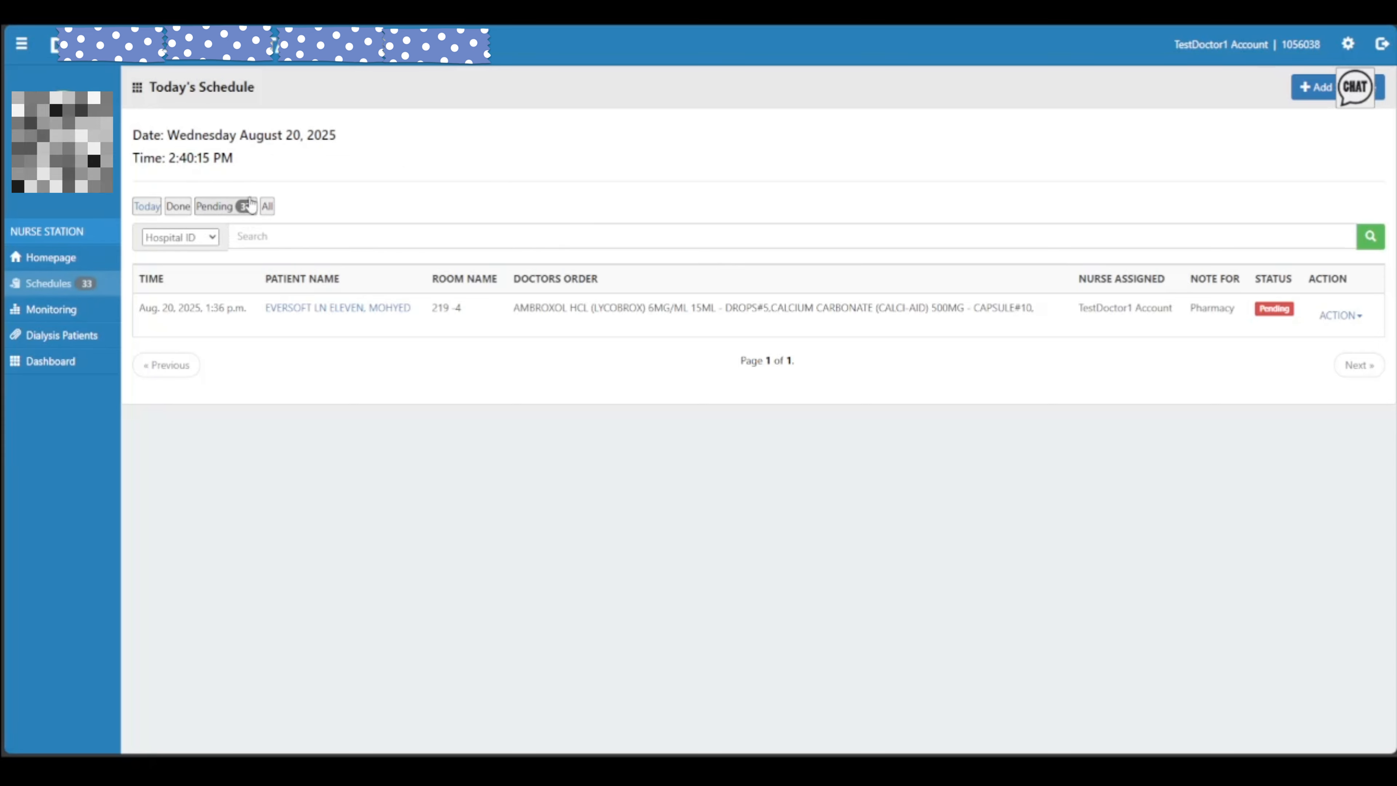
Open Pending schedules and inspect the first order's action list
{"action": "left_click", "coordinate": [254, 212]}
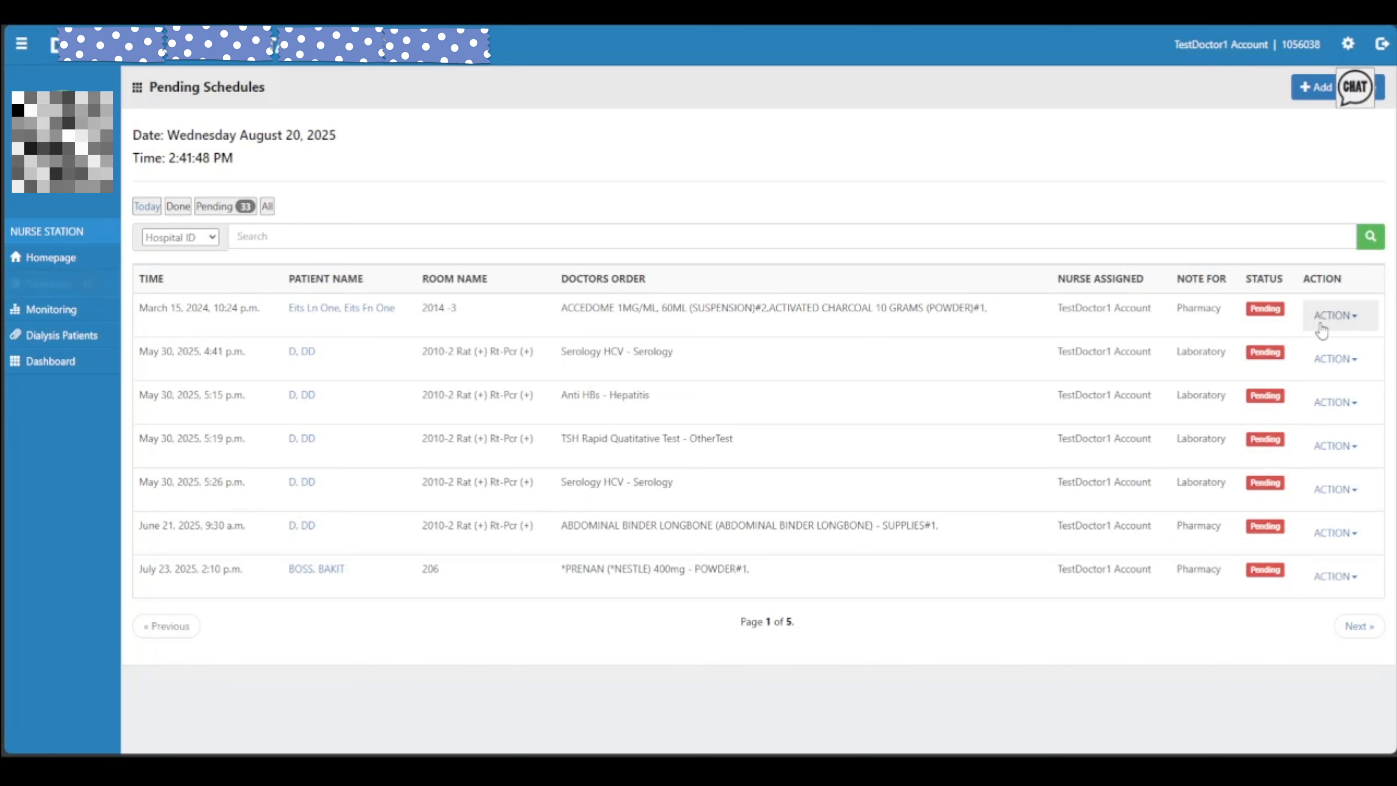
{"action": "left_click", "coordinate": [1335, 315]}
{"action": "left_click", "coordinate": [1345, 319]}
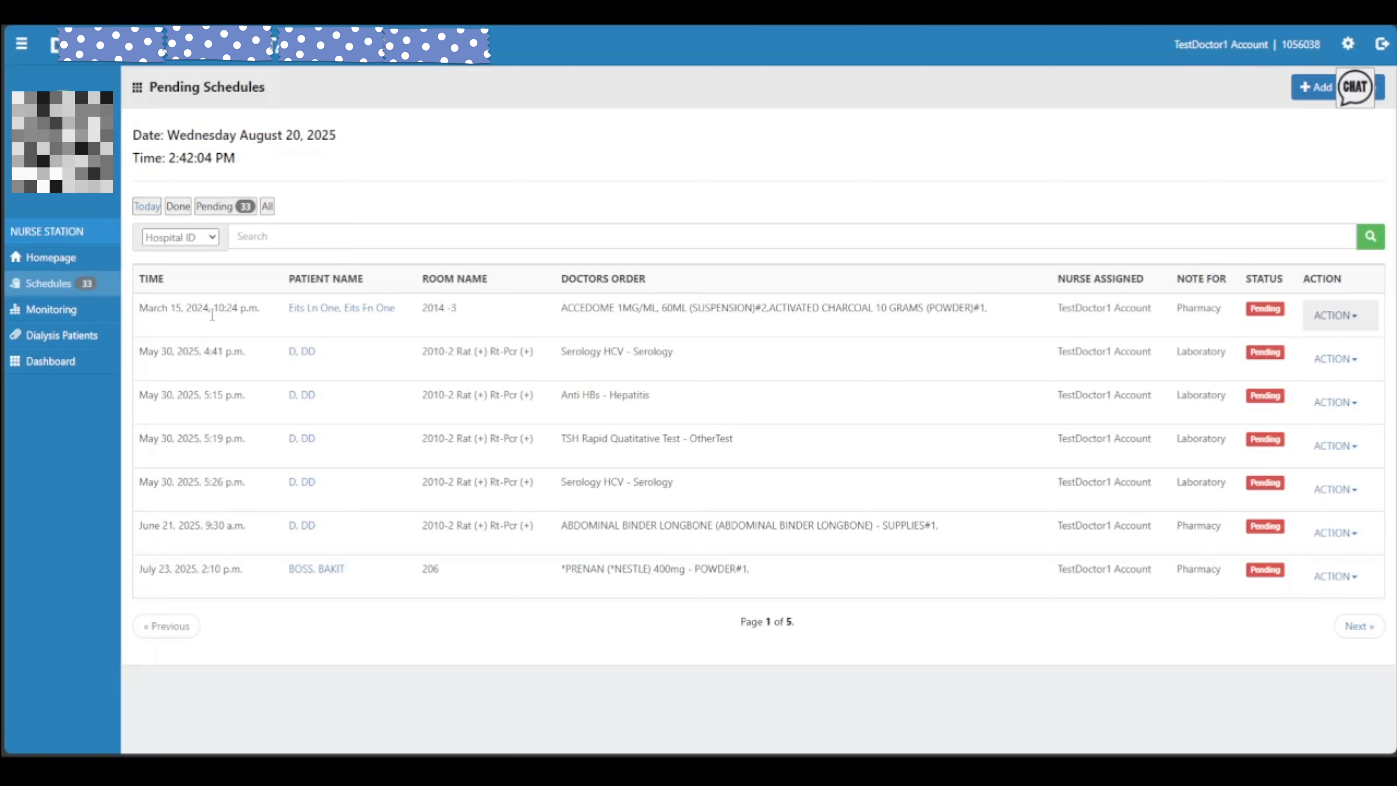
{"action": "left_click", "coordinate": [1344, 322]}
{"action": "left_click", "coordinate": [1355, 324]}
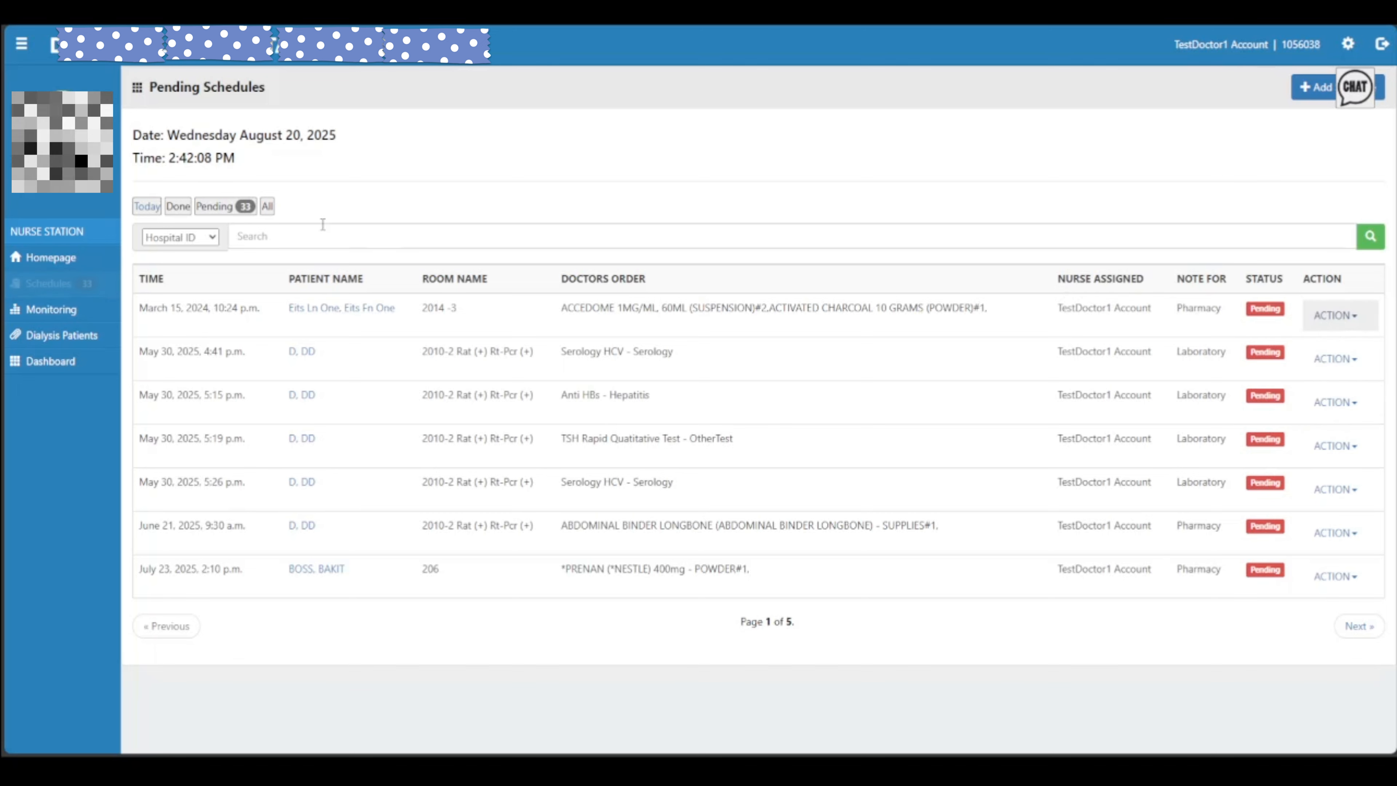
{"action": "left_click_drag", "start_coordinate": [138, 309], "coordinate": [1376, 317]}
{"action": "left_click", "coordinate": [1372, 316]}
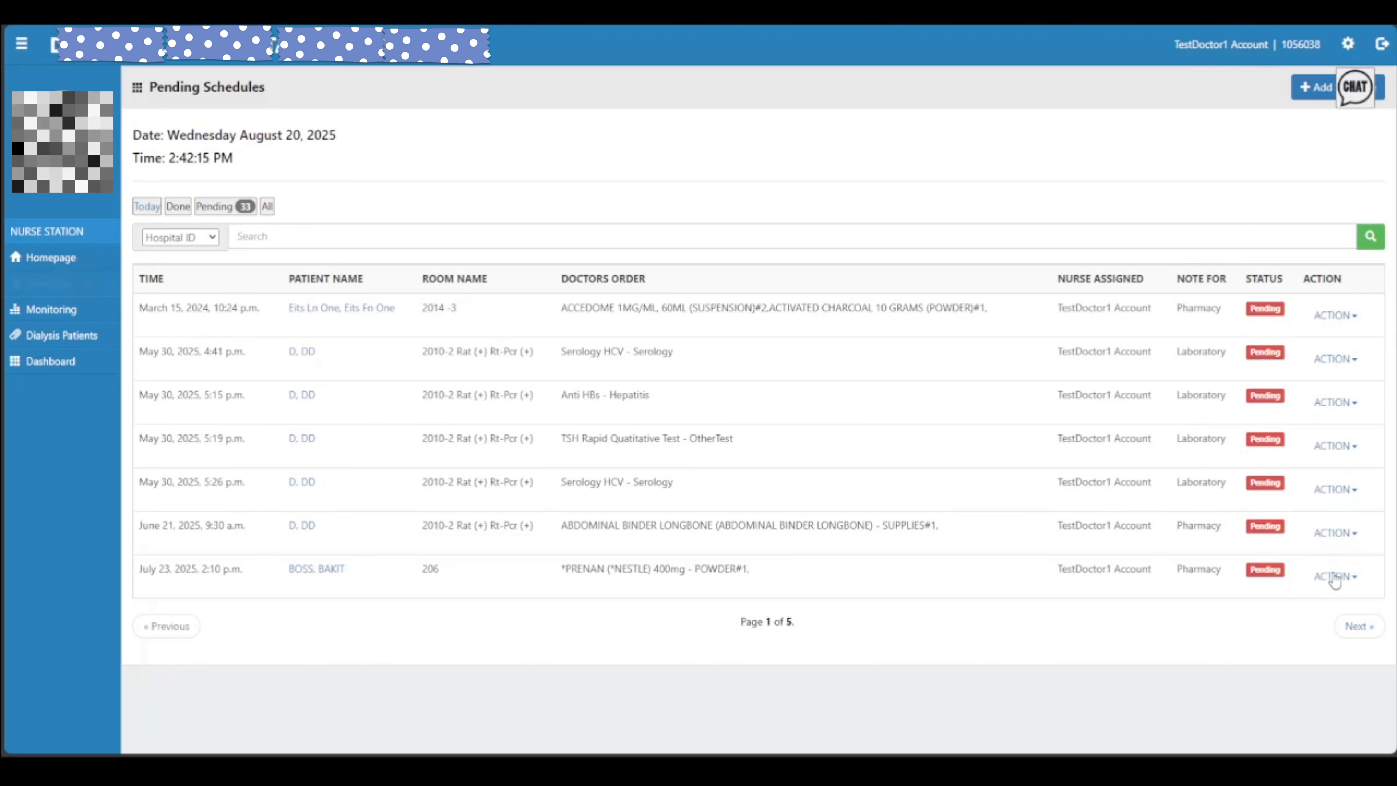
Page to the last page of pending schedules, then focus the search box
{"action": "left_click", "coordinate": [1358, 627]}
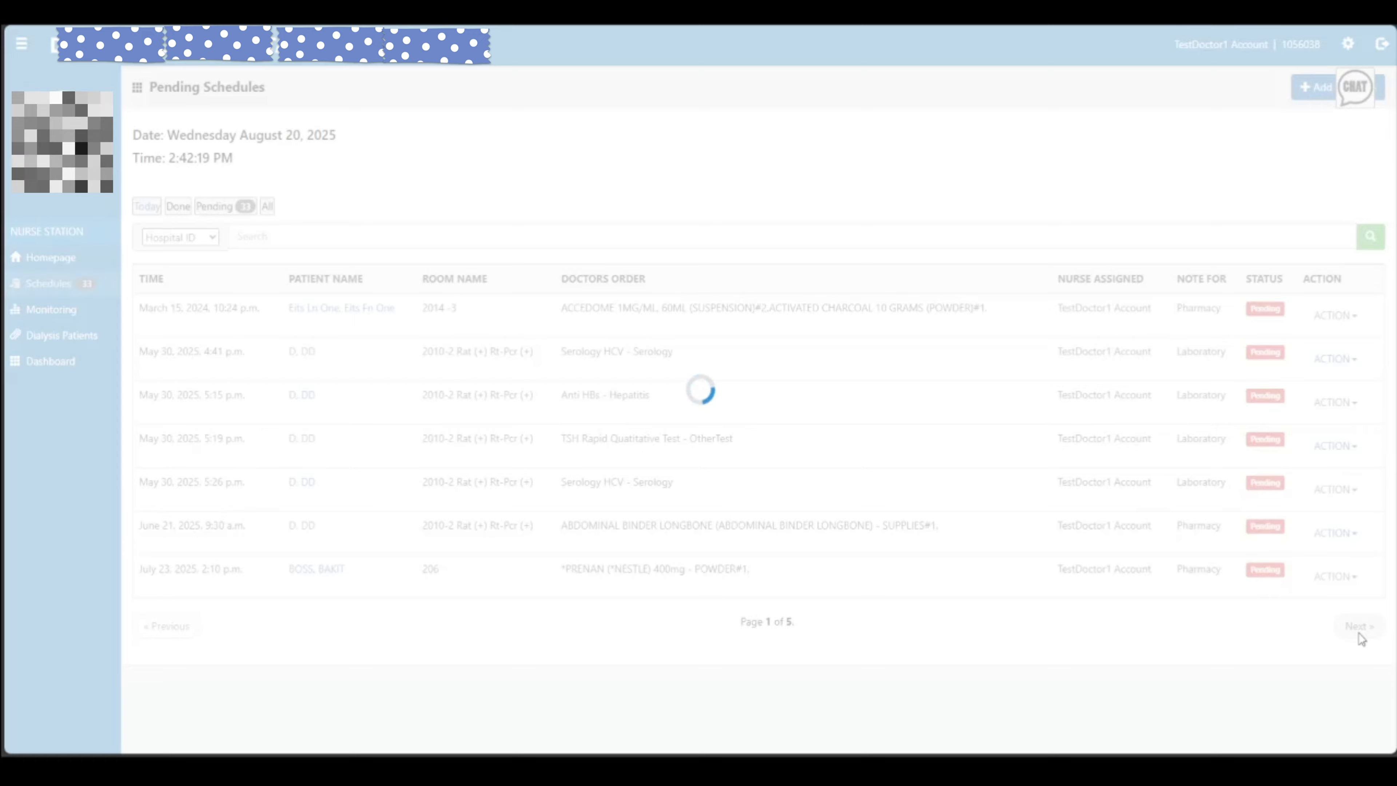
{"action": "left_click", "coordinate": [1358, 629]}
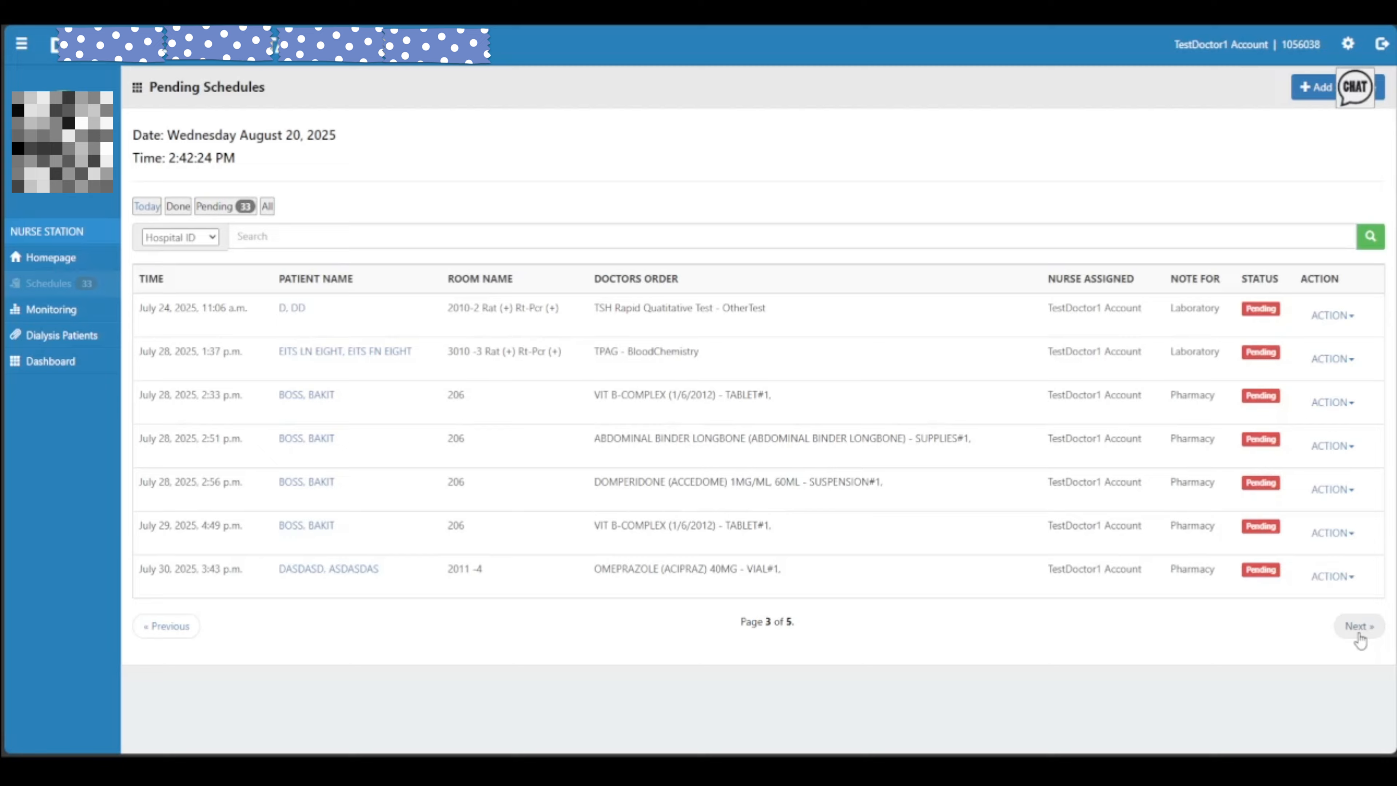
{"action": "left_click", "coordinate": [1359, 632]}
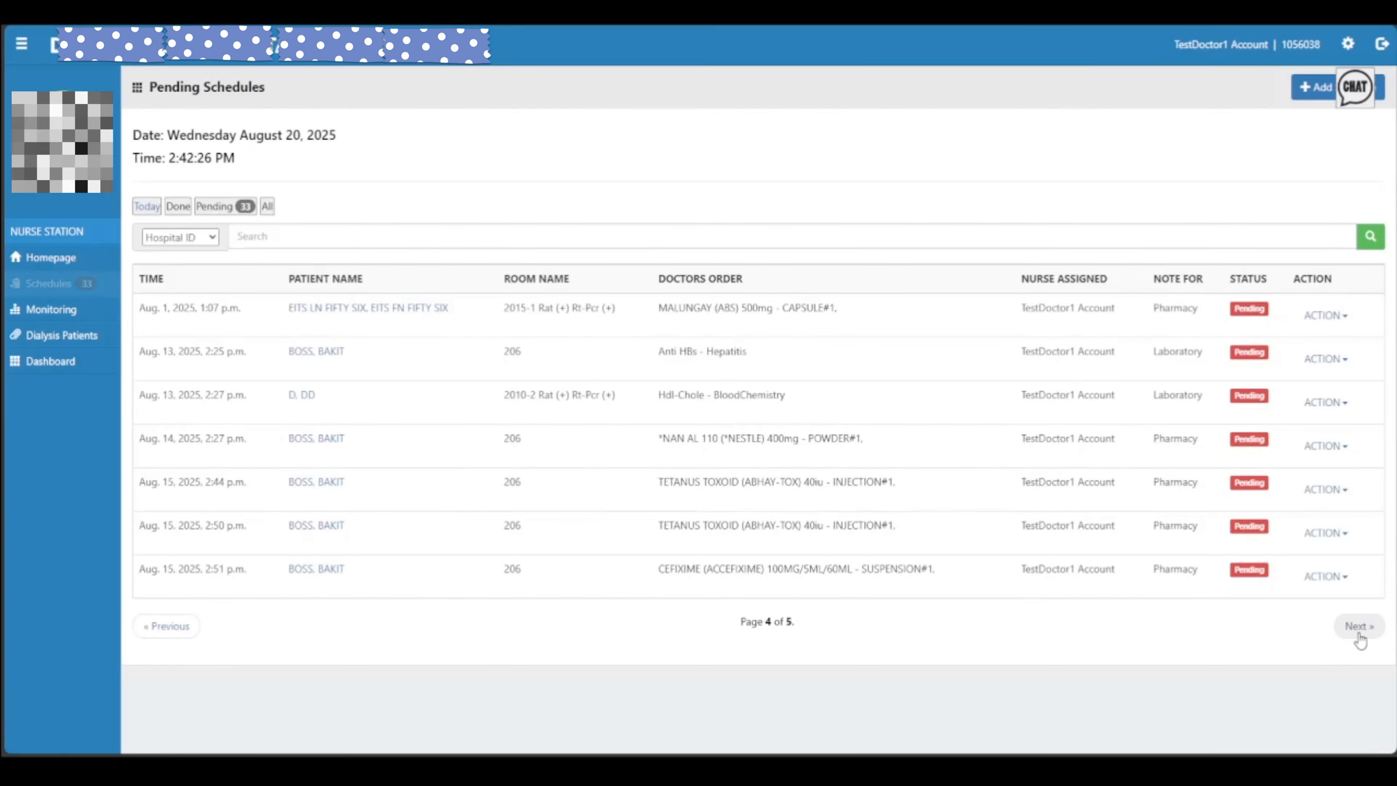
{"action": "left_click", "coordinate": [1359, 632]}
{"action": "triple_click", "coordinate": [1363, 638]}
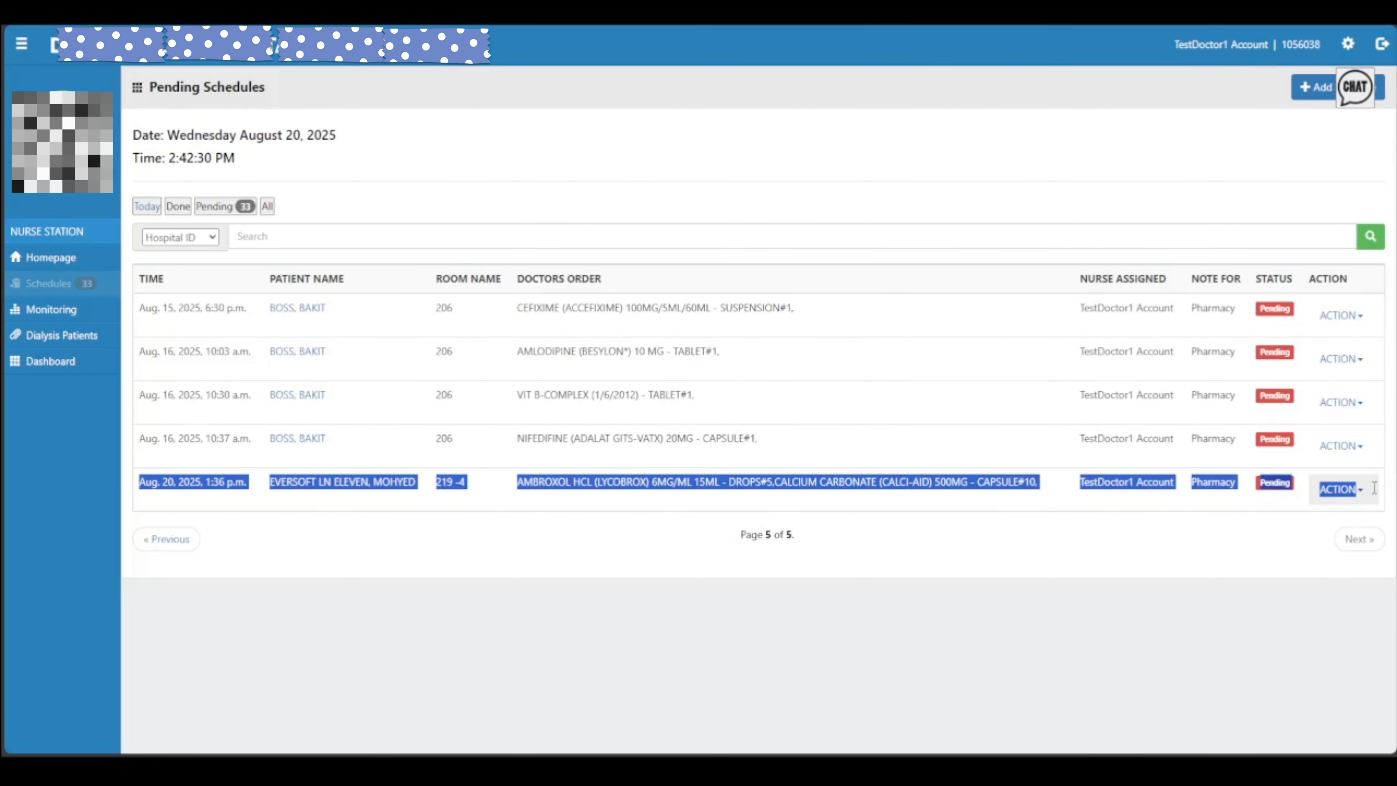
{"action": "key", "text": "alt+Left"}
{"action": "left_click", "coordinate": [604, 236]}
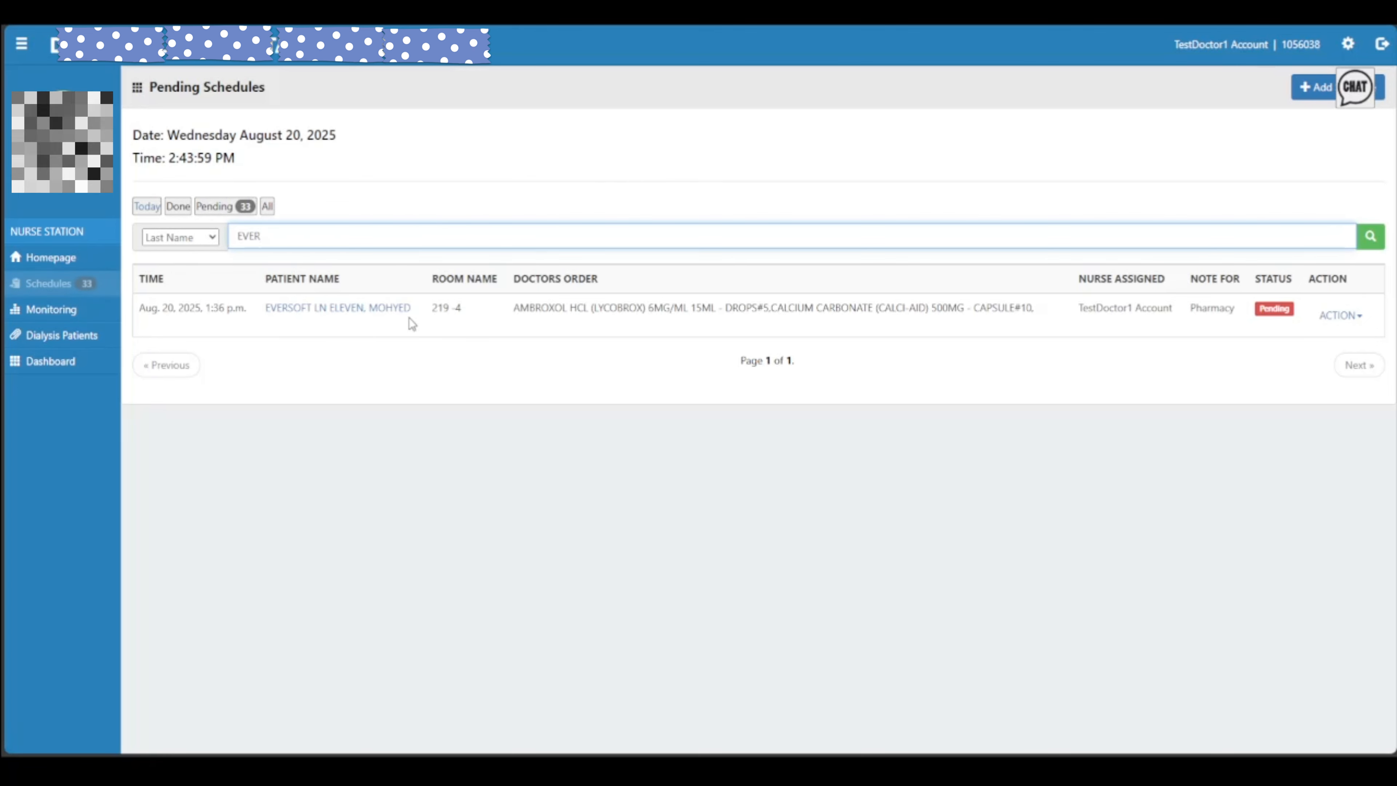
Clear the old search text and browse the Done and Pending schedule lists
{"action": "triple_click", "coordinate": [357, 237]}
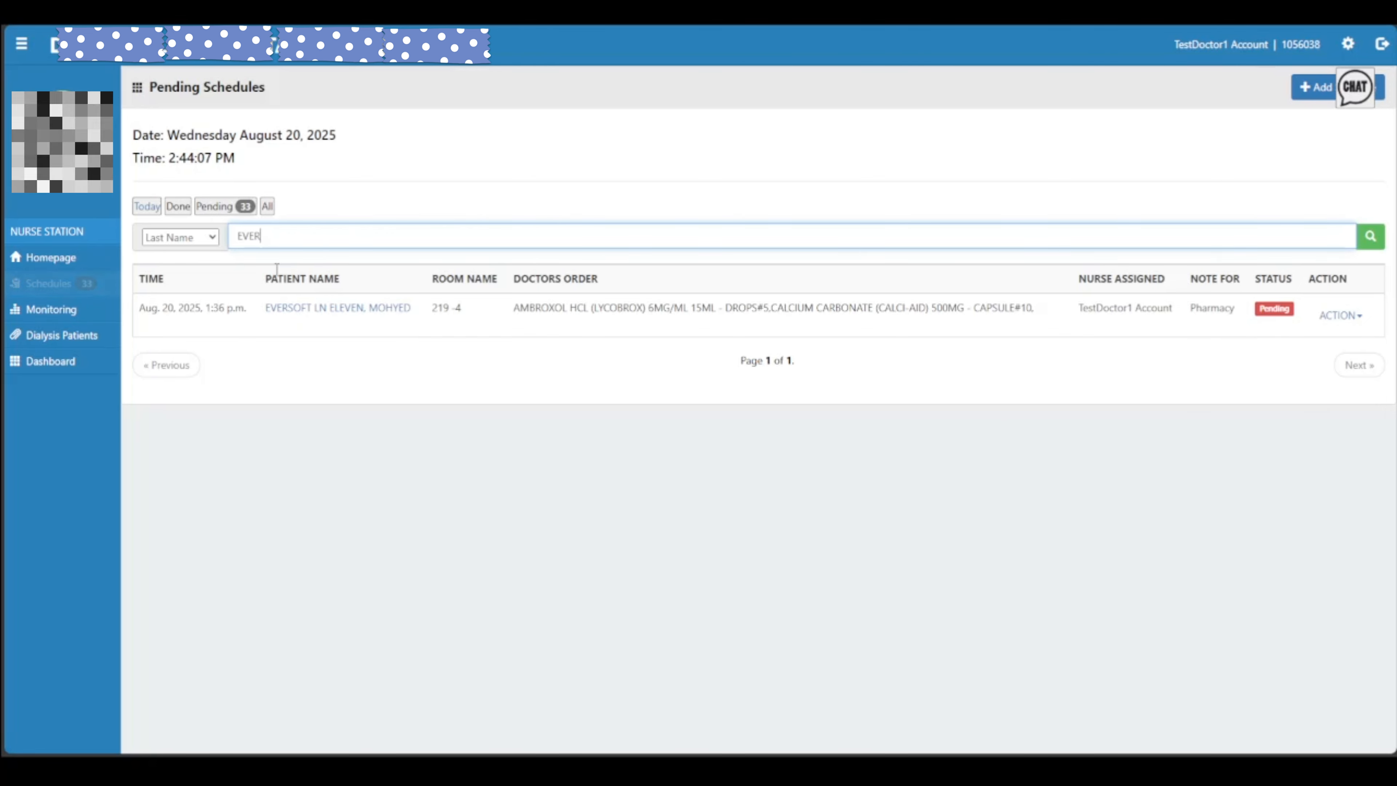
{"action": "left_click_drag", "start_coordinate": [321, 235], "coordinate": [217, 238]}
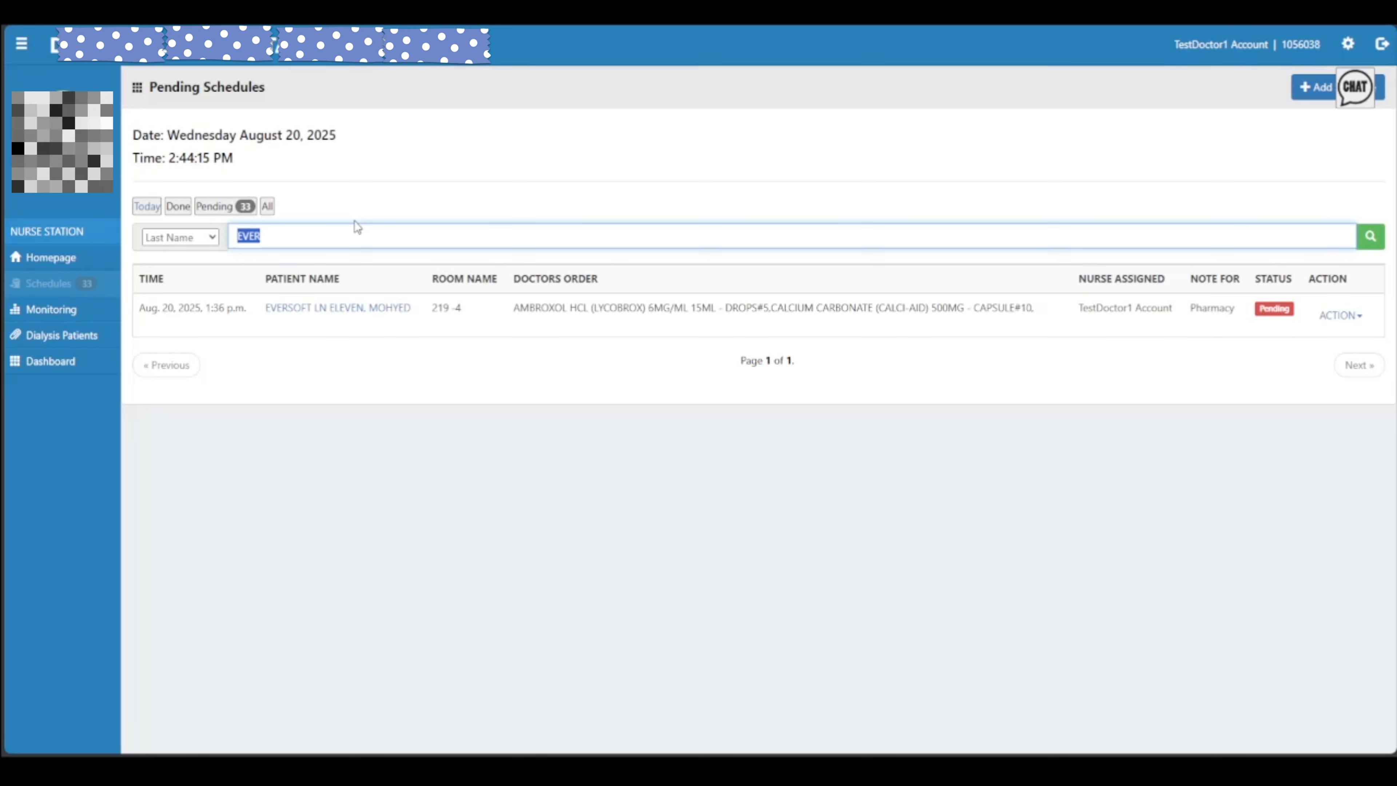
{"action": "left_click", "coordinate": [237, 257]}
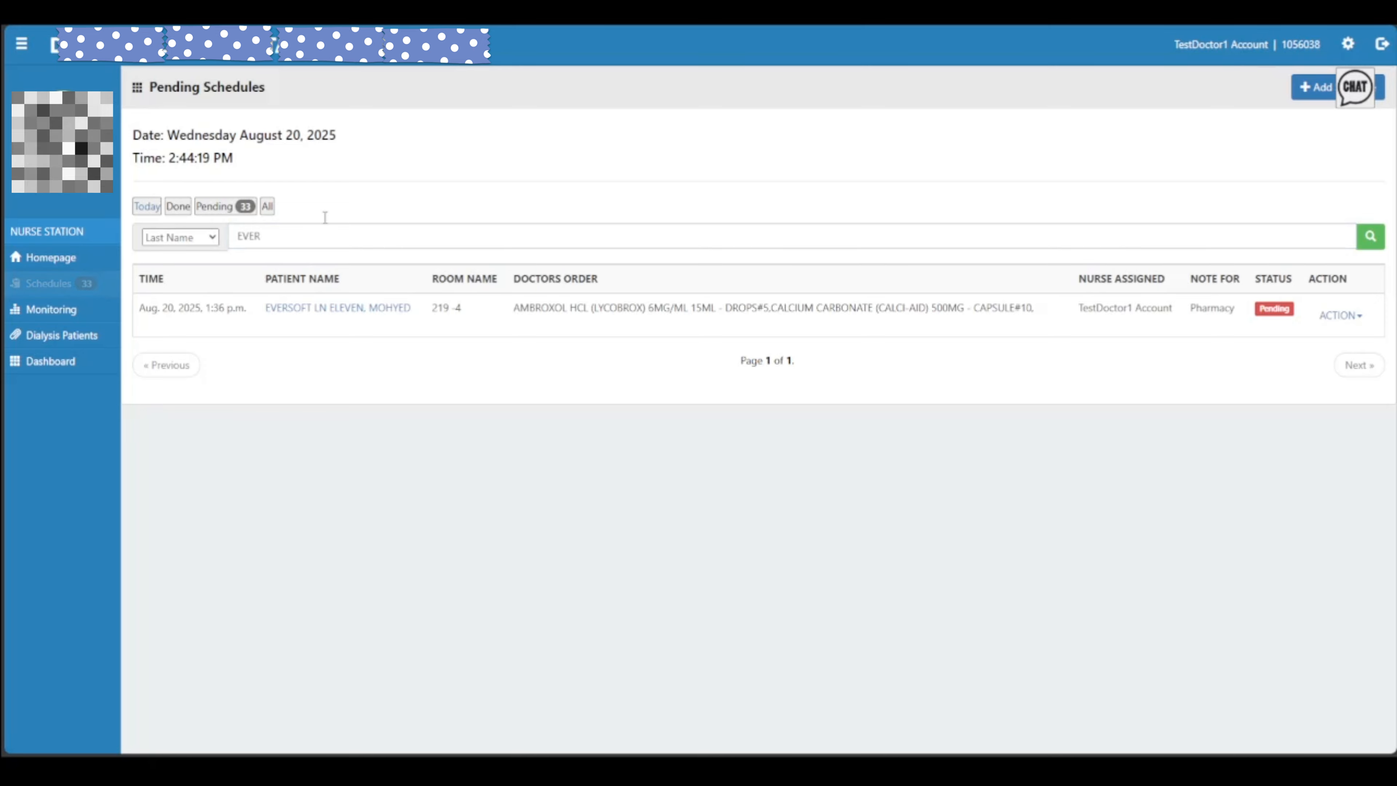
{"action": "left_click", "coordinate": [177, 206]}
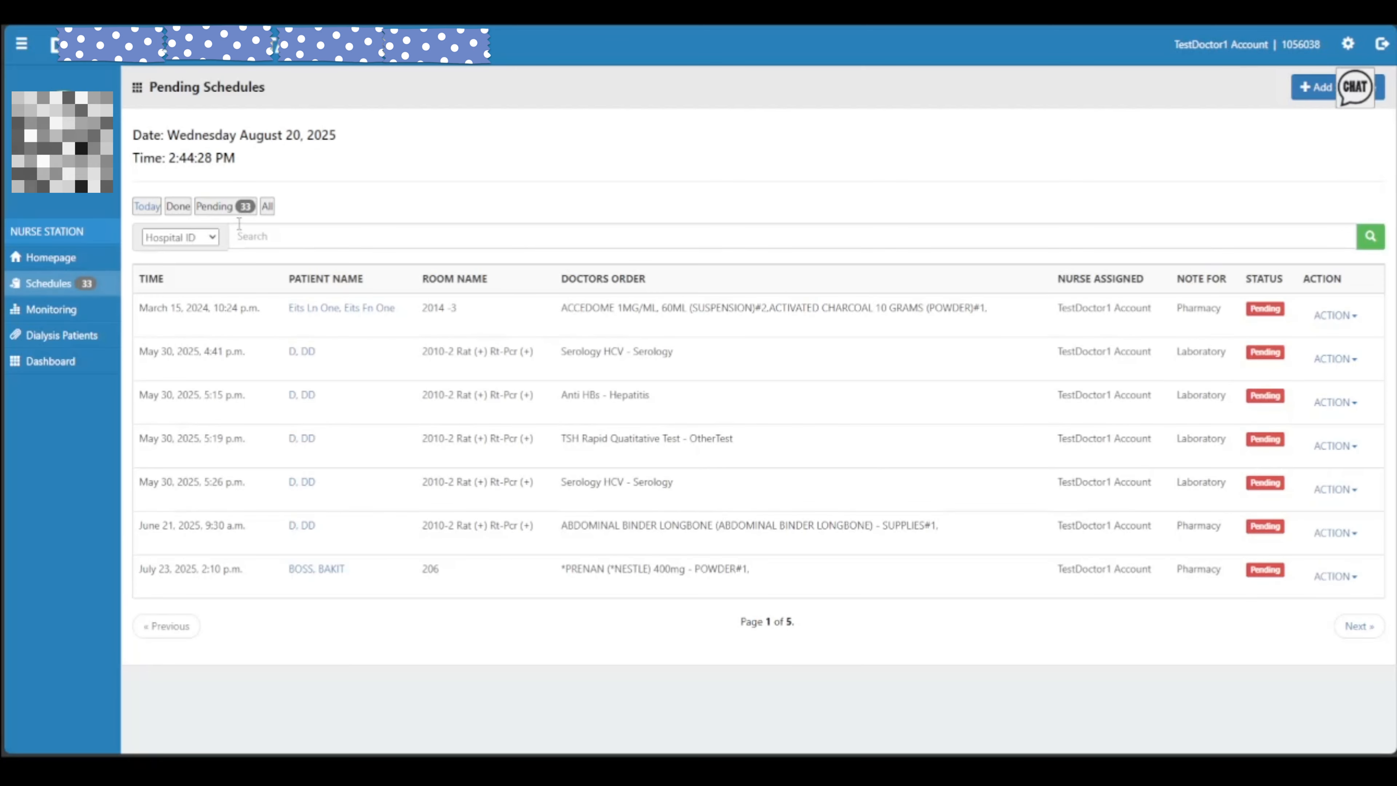
{"action": "left_click", "coordinate": [237, 208]}
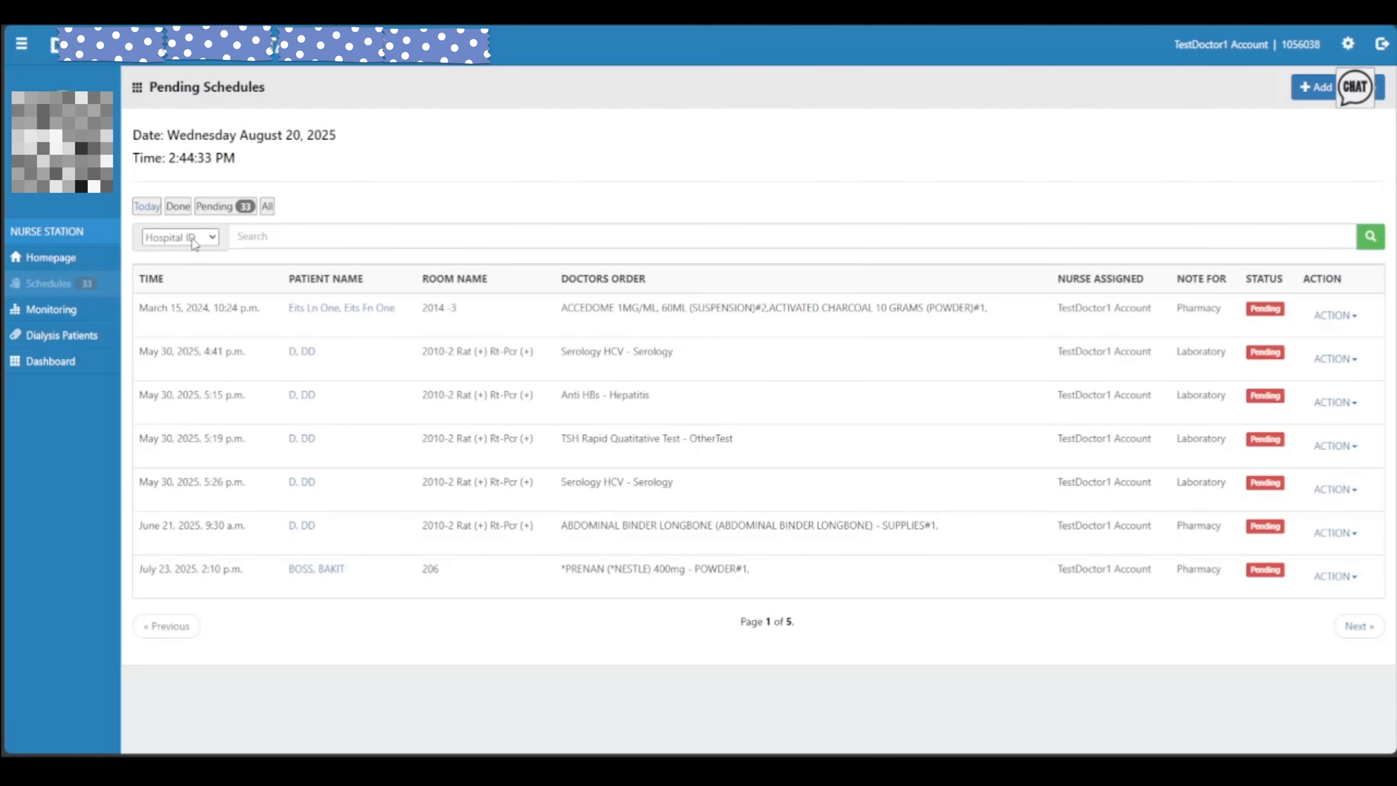
Cycle the search-by dropdown through Hospital ID, Last Name and First Name
{"action": "left_click", "coordinate": [208, 242]}
{"action": "left_click", "coordinate": [169, 239]}
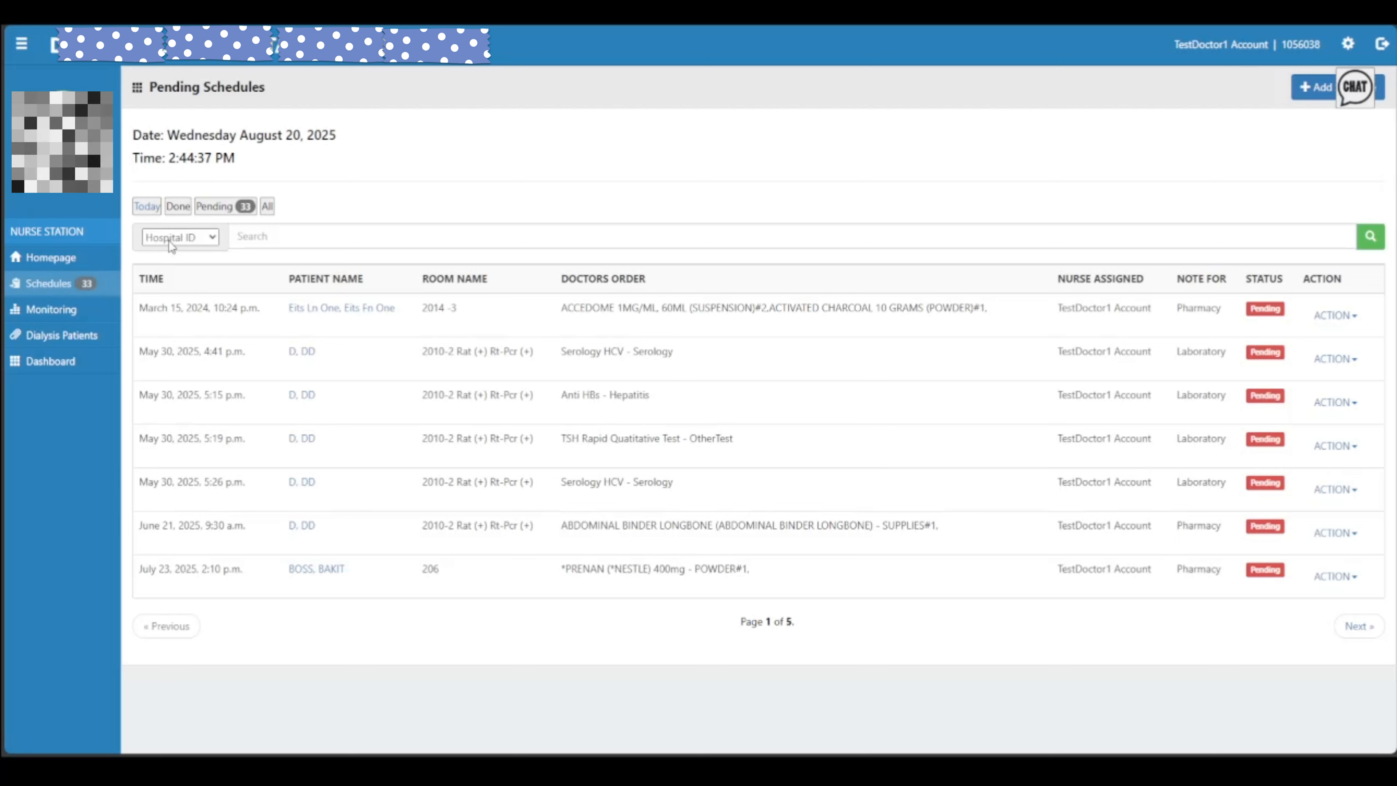
{"action": "left_click", "coordinate": [189, 283]}
{"action": "key", "text": "Down"}
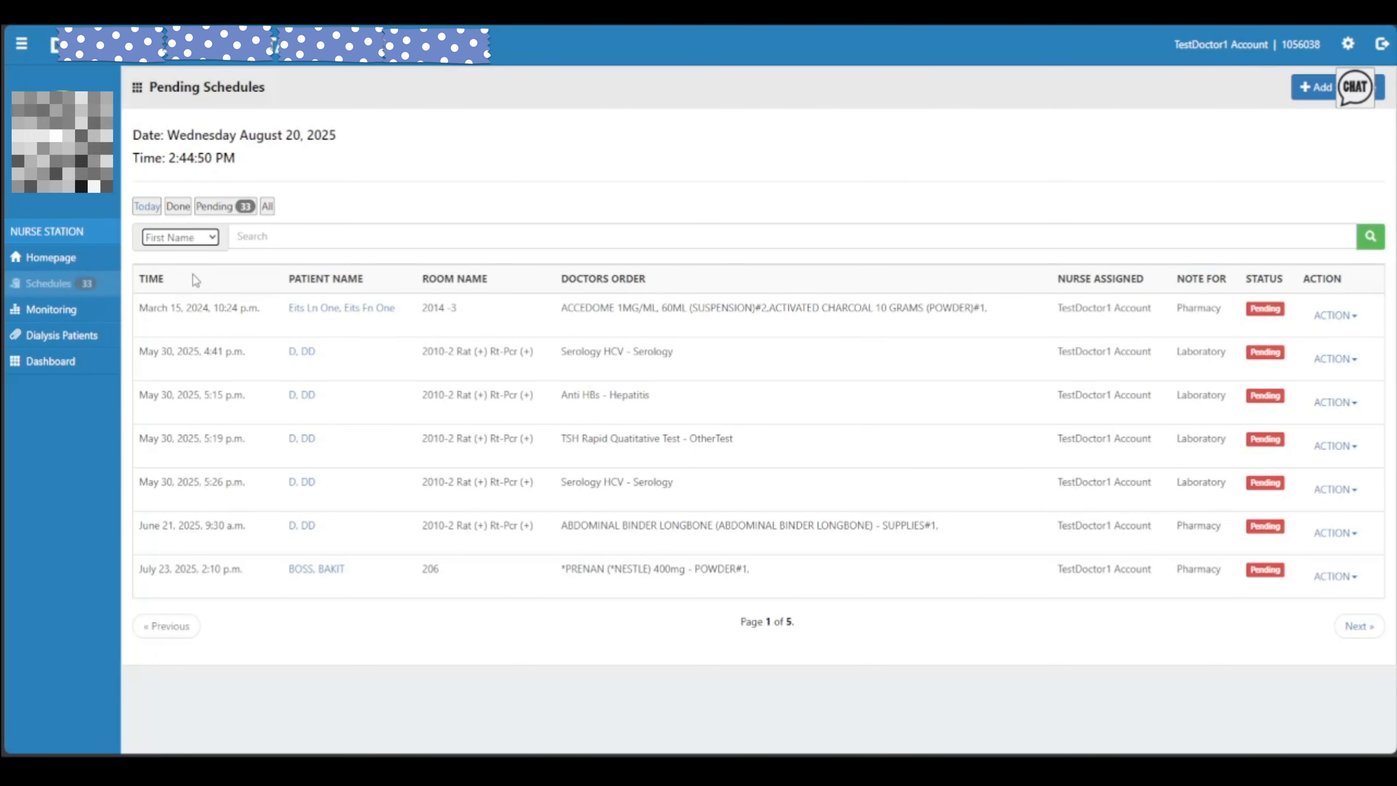
{"action": "left_click", "coordinate": [185, 238]}
{"action": "left_click", "coordinate": [185, 292]}
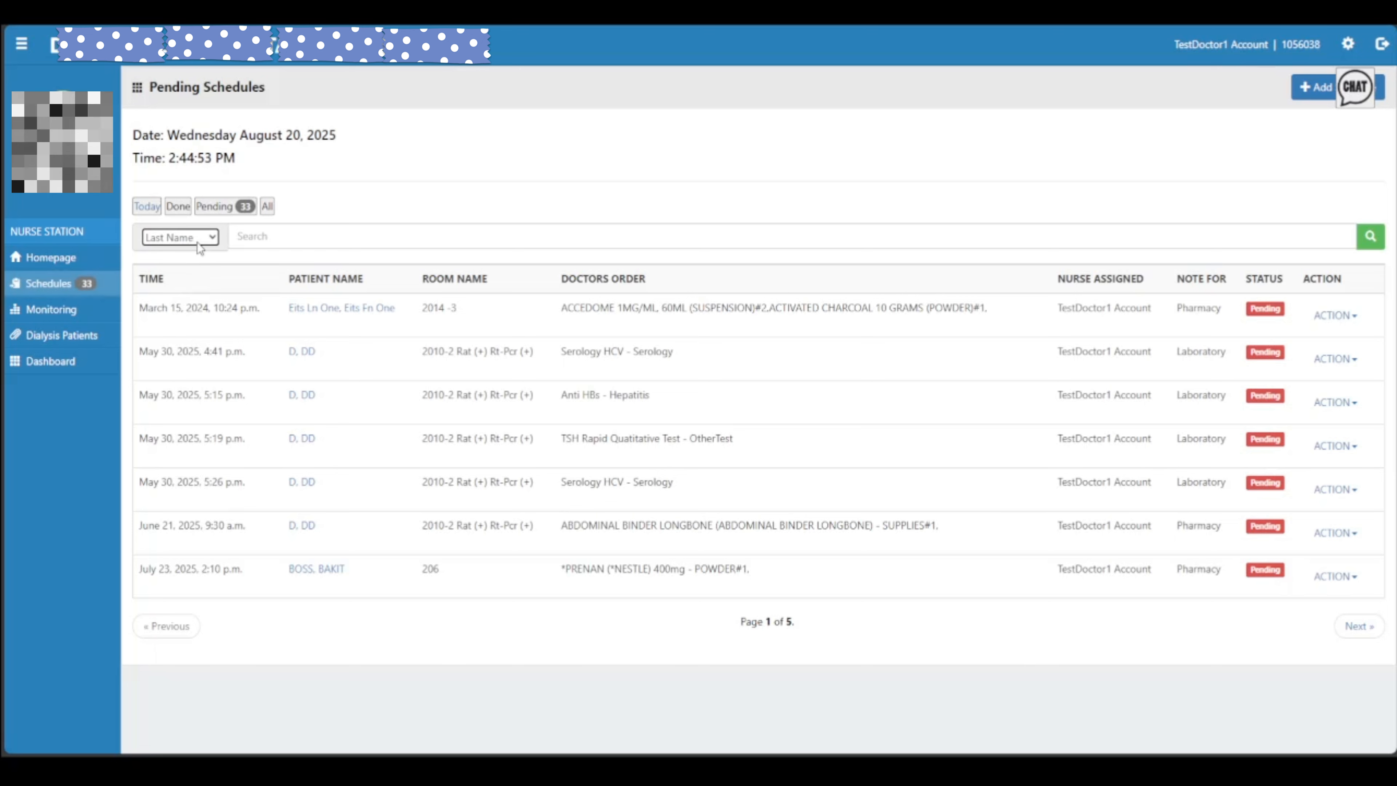
{"action": "key", "text": "Up"}
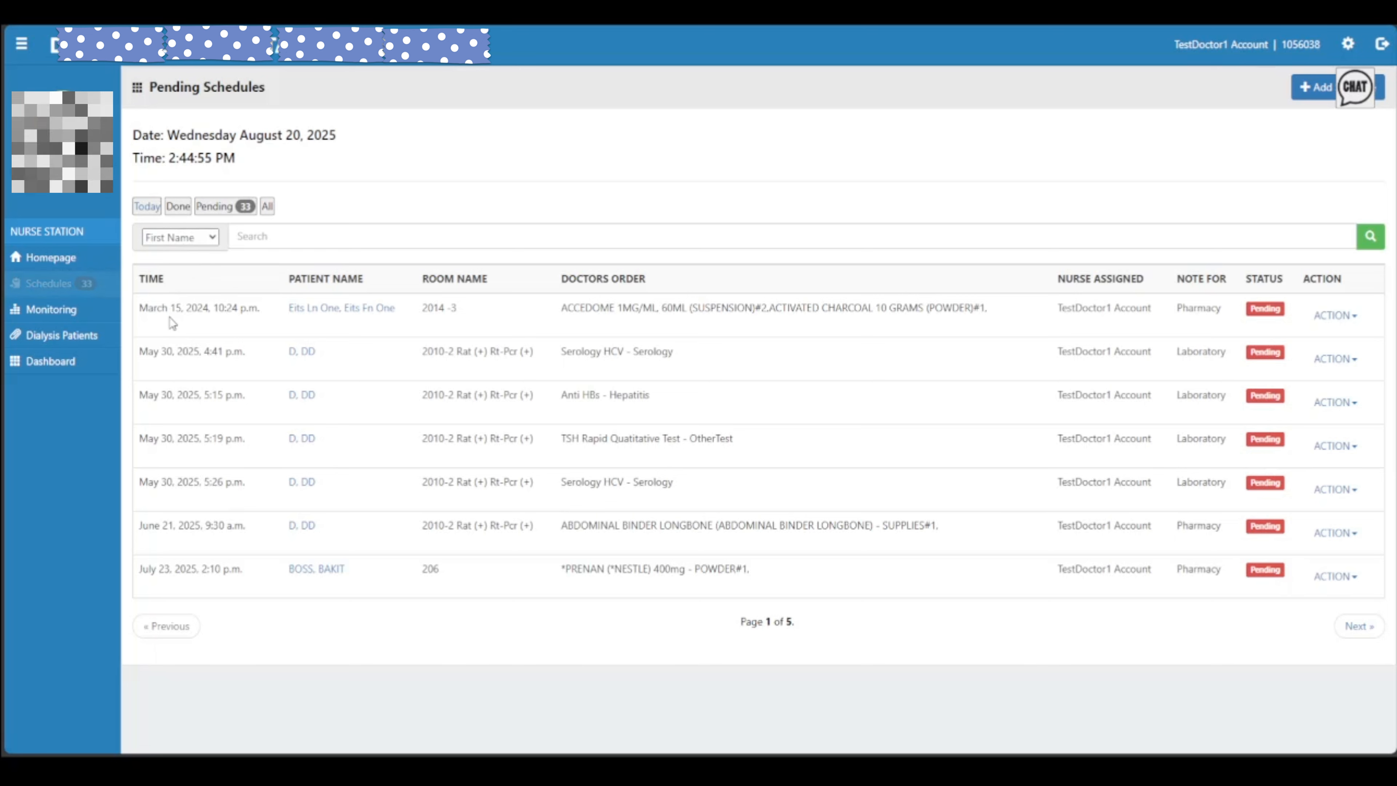
{"action": "left_click", "coordinate": [171, 237]}
{"action": "left_click", "coordinate": [191, 258]}
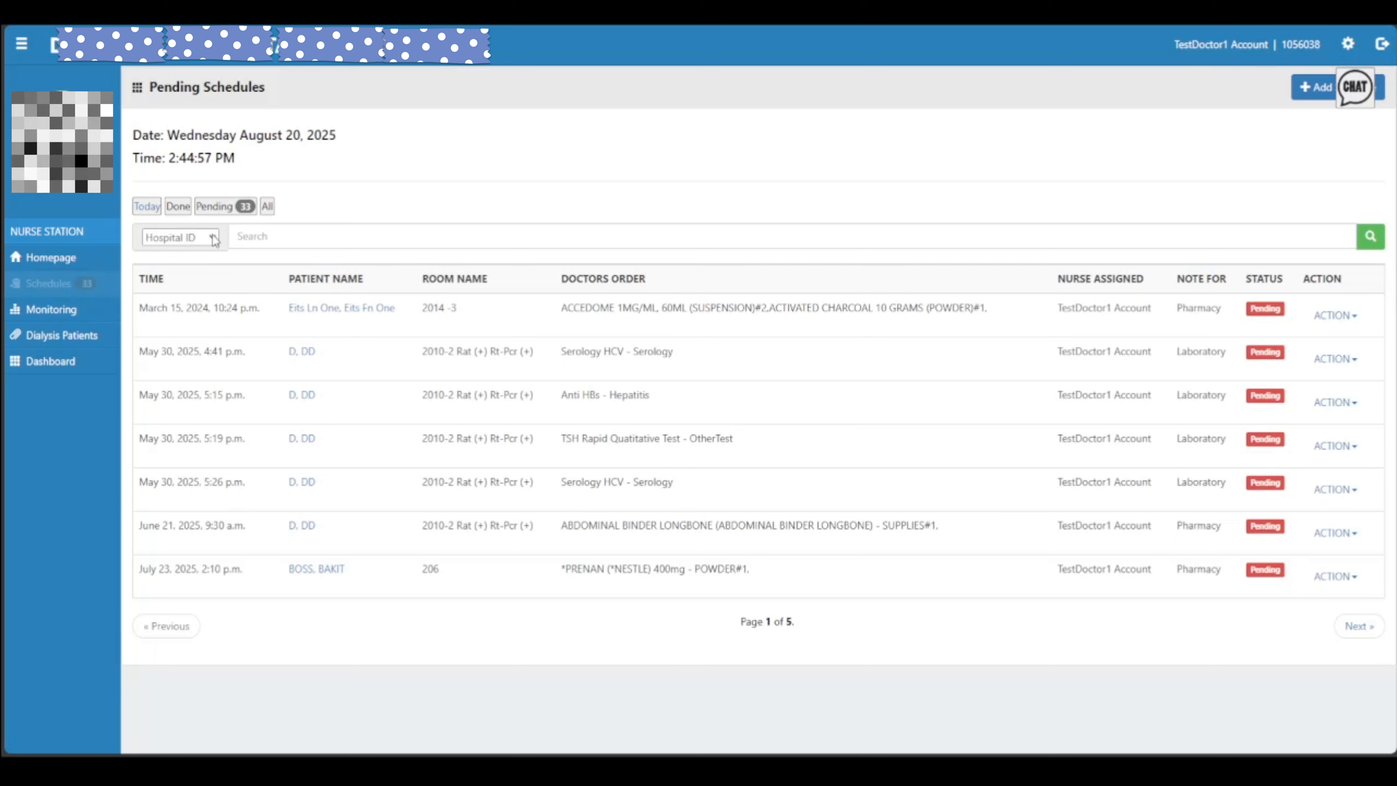
{"action": "left_click", "coordinate": [428, 227]}
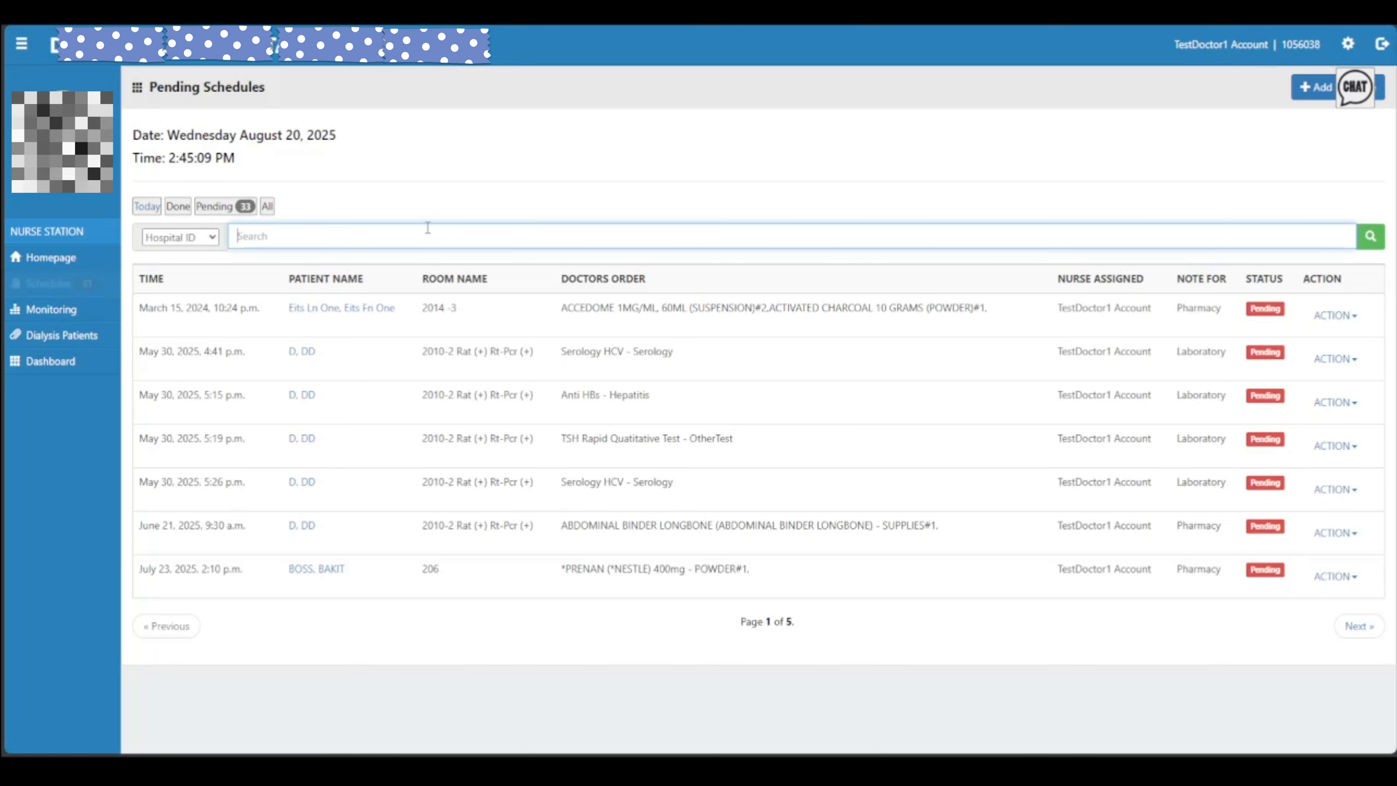
{"action": "left_click", "coordinate": [180, 243]}
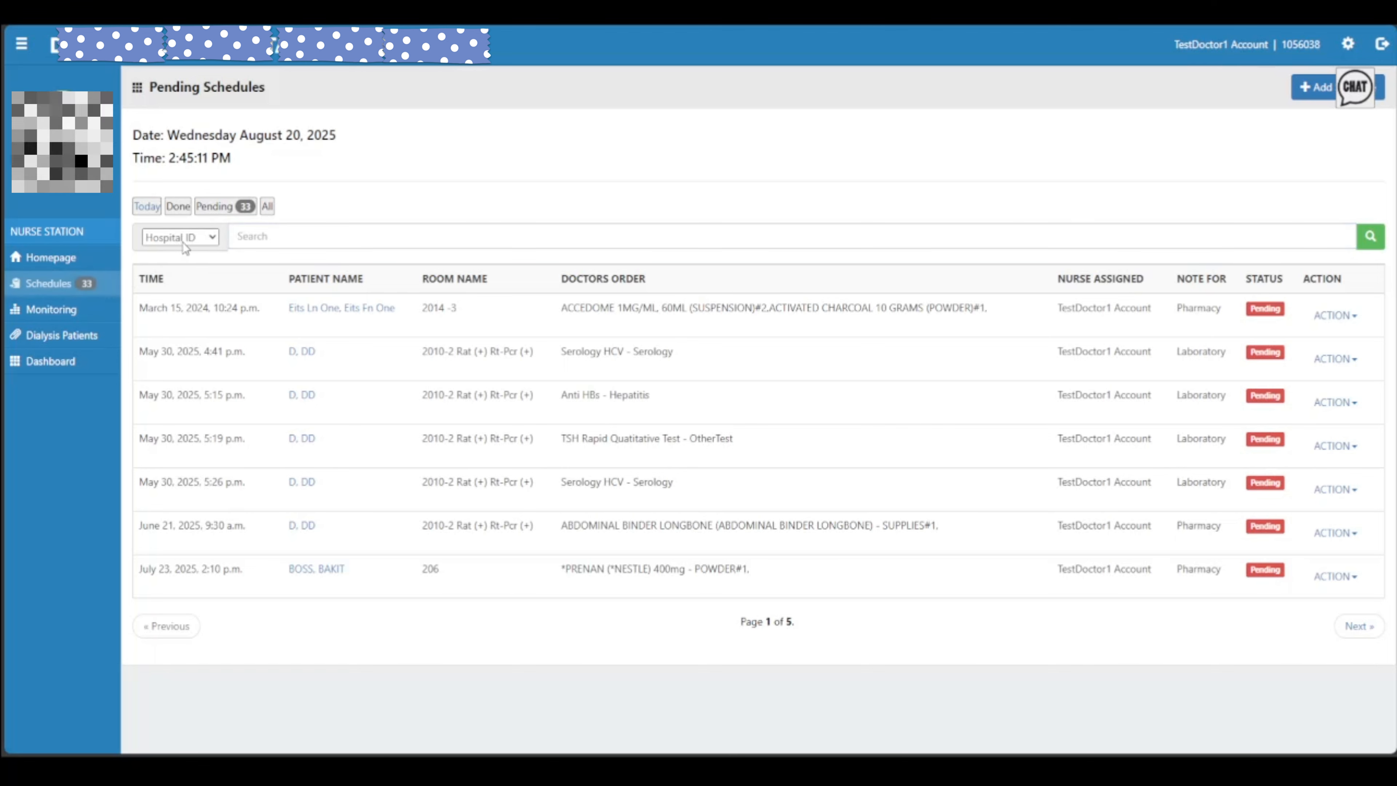
Search by the patient's First Name to list four schedules: three Done, one Pending
{"action": "left_click", "coordinate": [267, 238]}
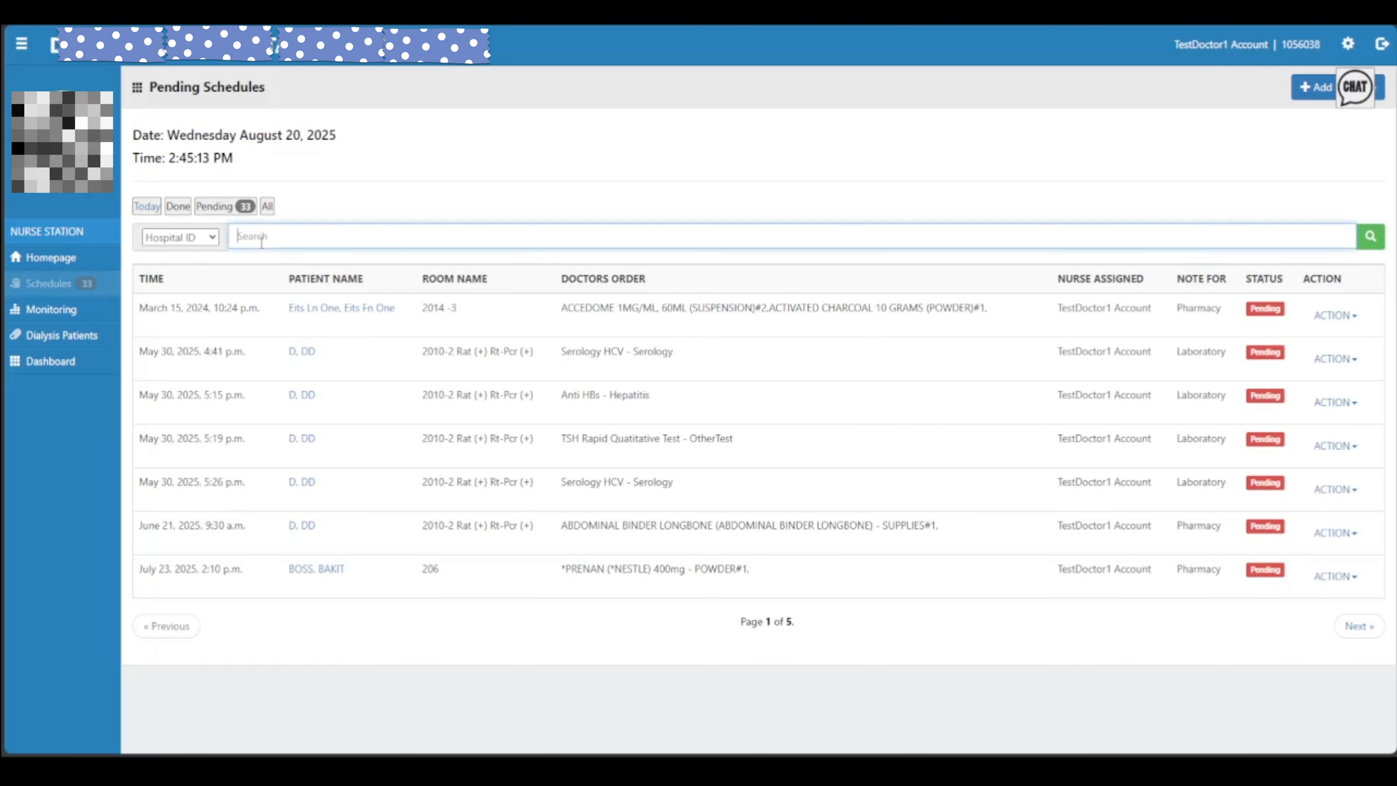
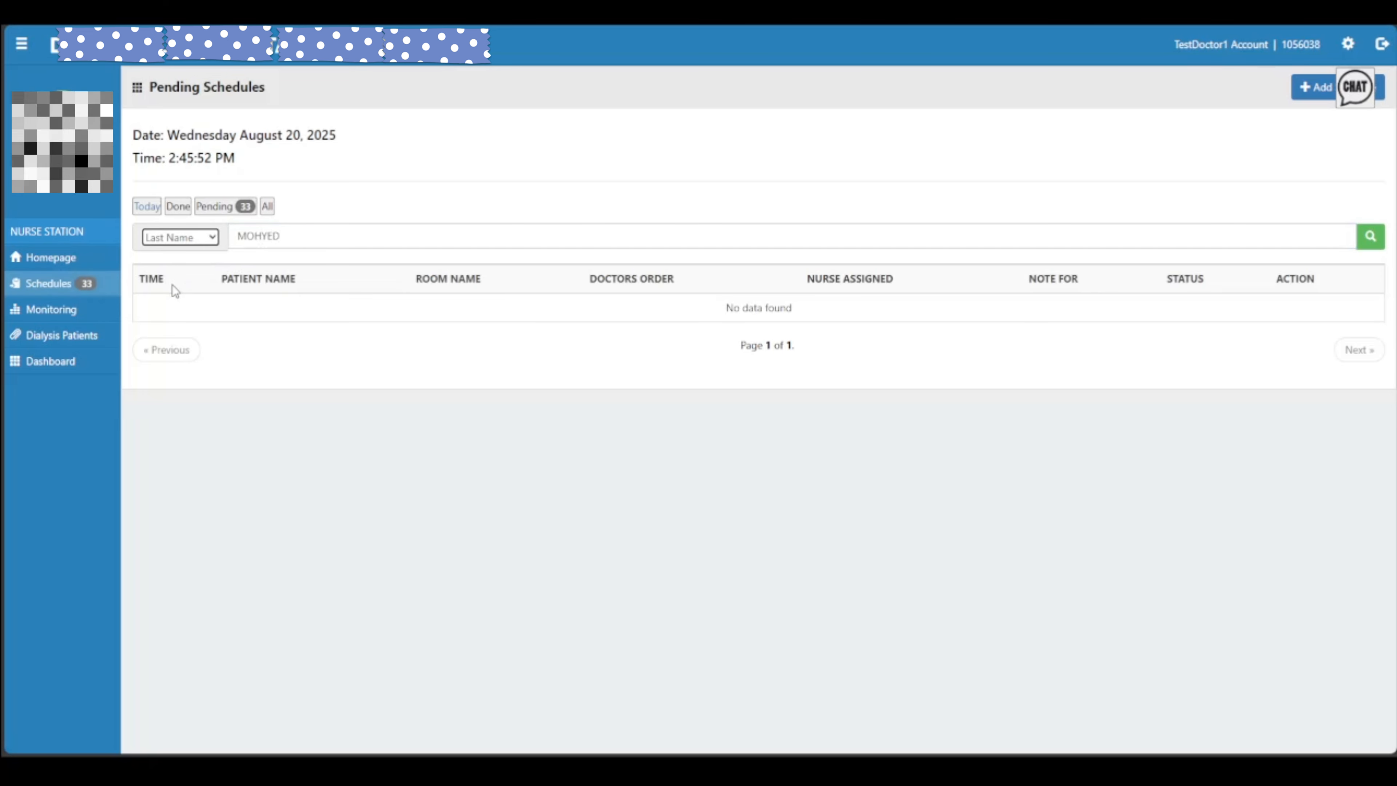
{"action": "left_click", "coordinate": [396, 237]}
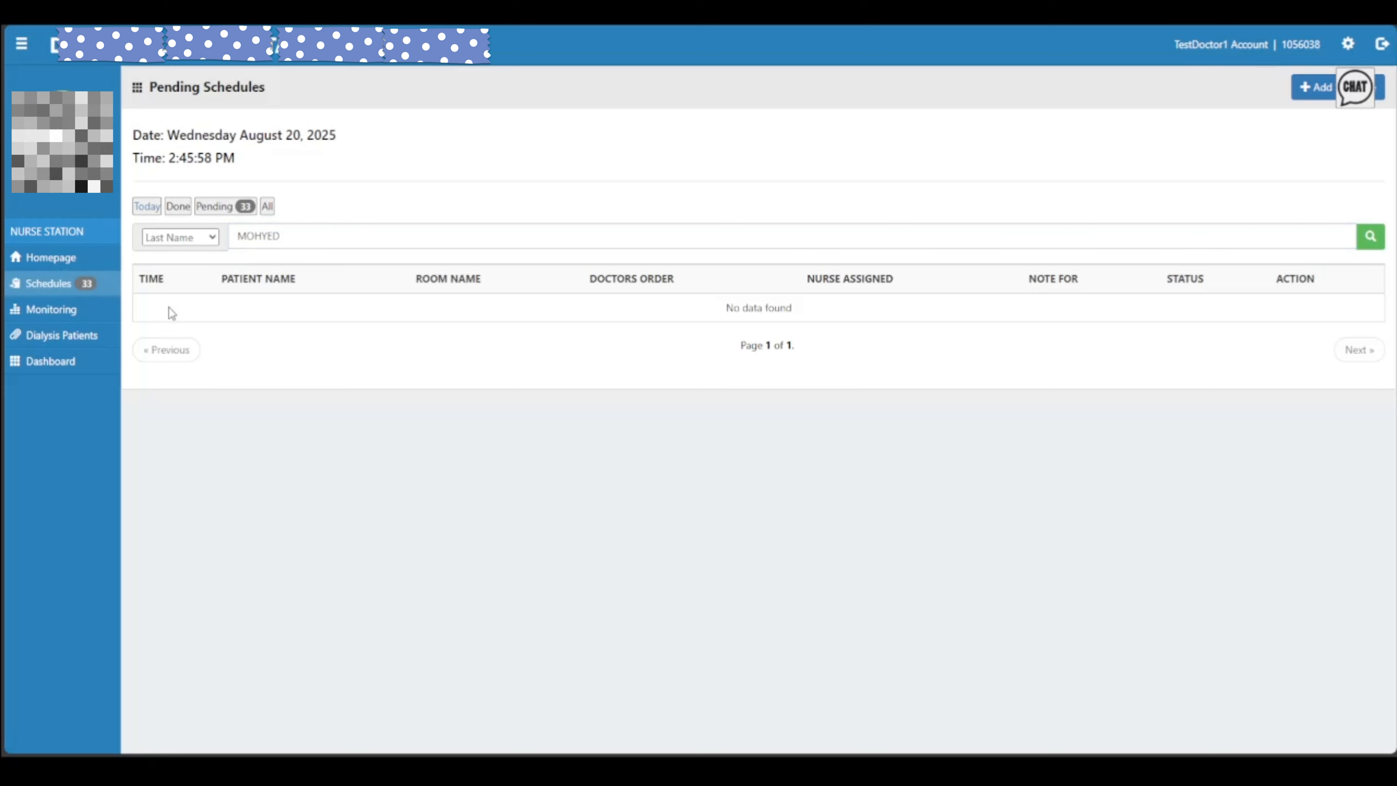
{"action": "key", "text": "Up"}
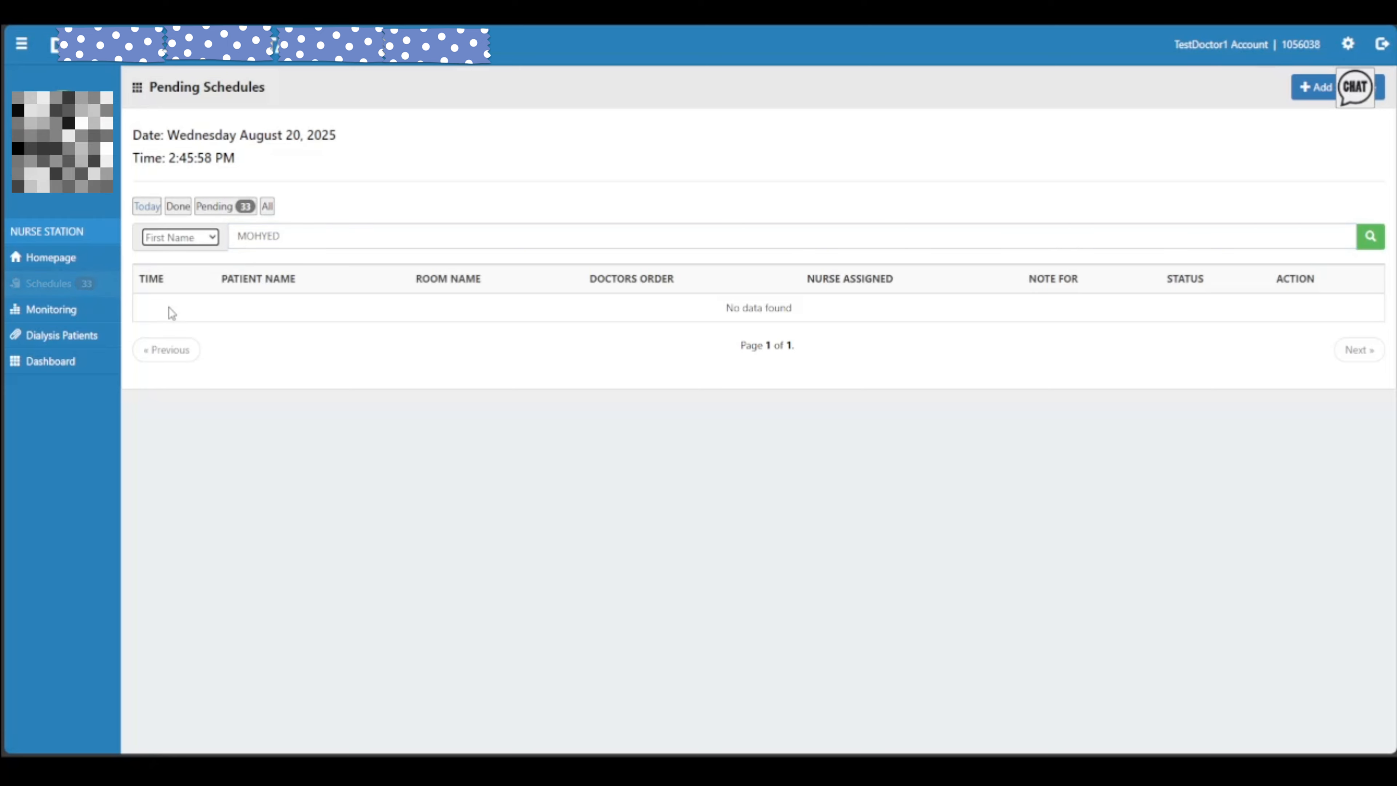
{"action": "left_click", "coordinate": [322, 236]}
{"action": "key", "text": "Return"}
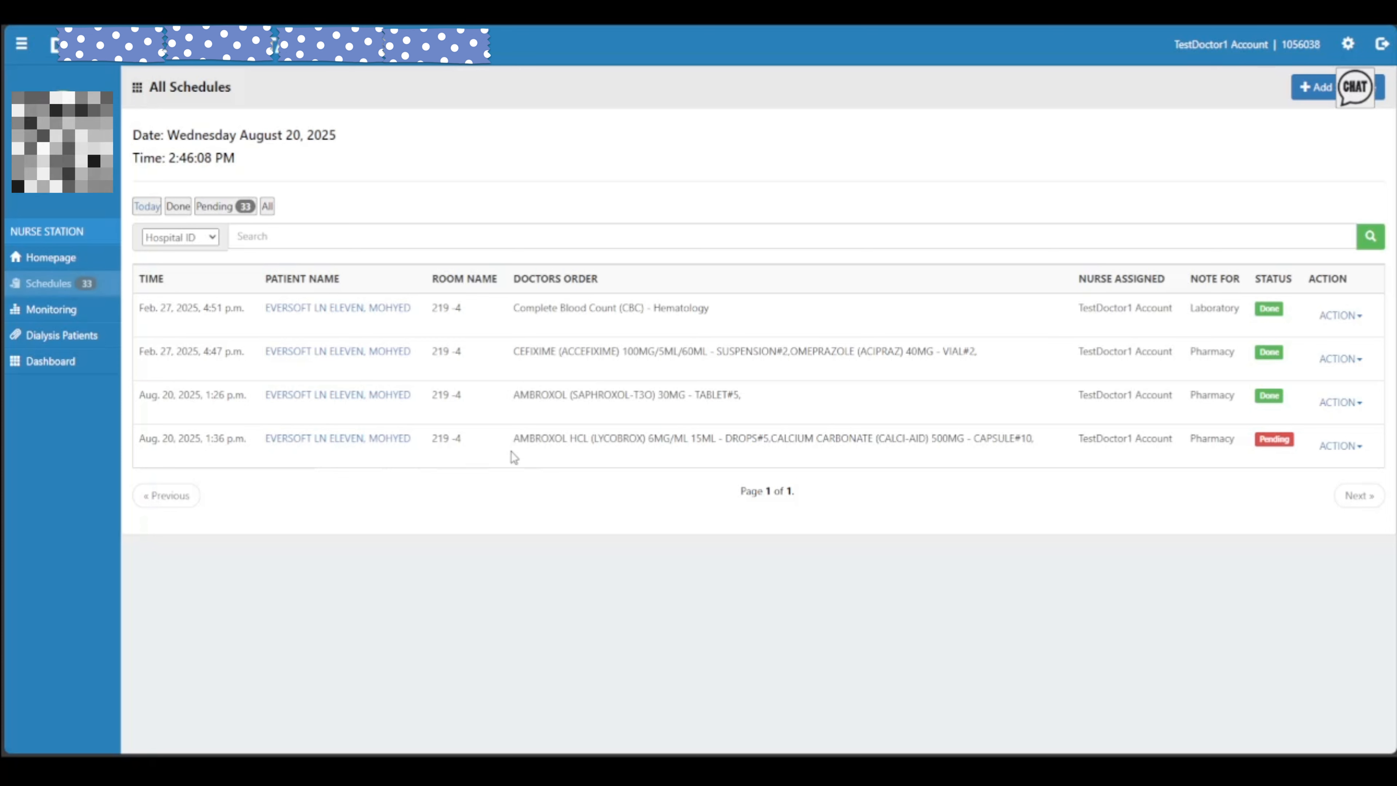
Go from the schedules table to the Monitoring patient list
{"action": "left_click_drag", "start_coordinate": [512, 451], "coordinate": [1342, 448]}
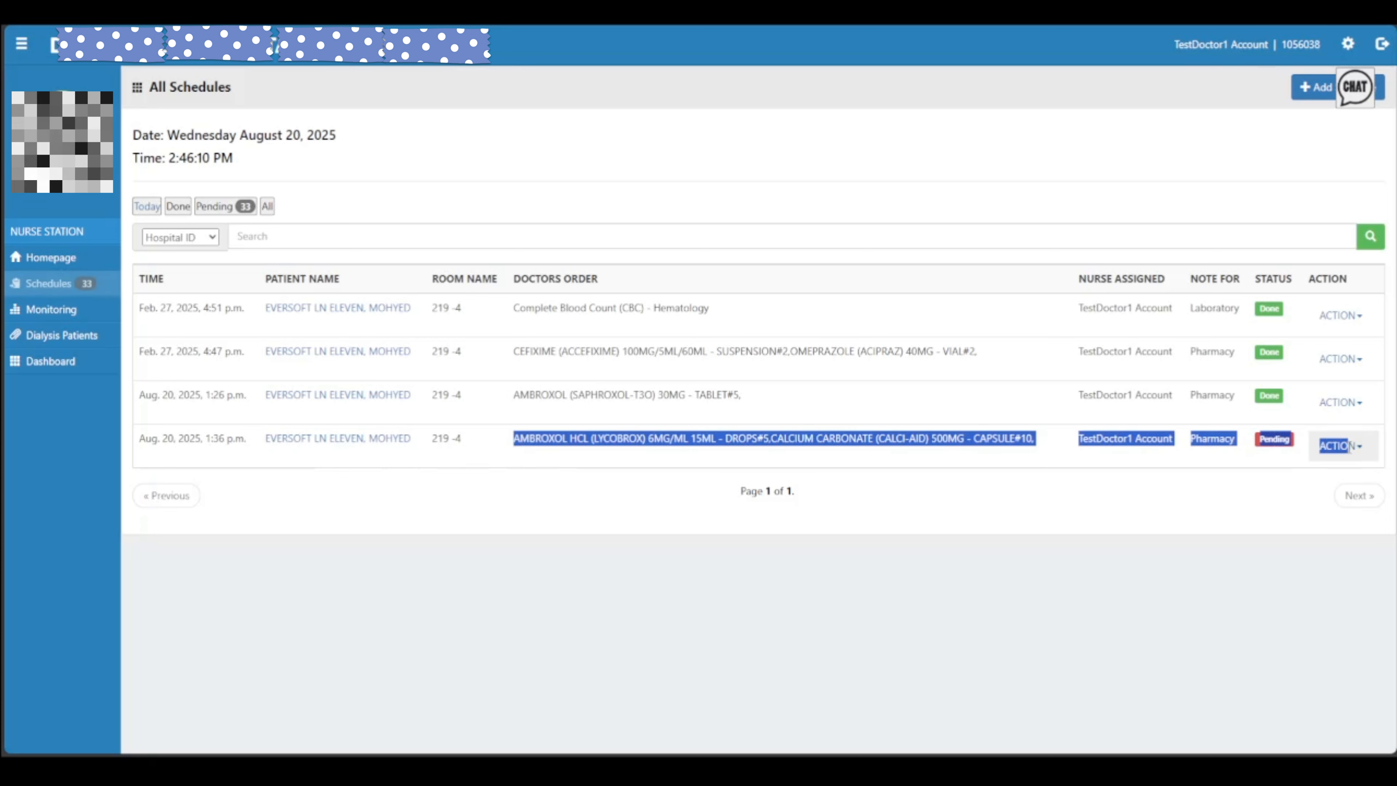
{"action": "left_click", "coordinate": [975, 463]}
{"action": "left_click", "coordinate": [44, 311]}
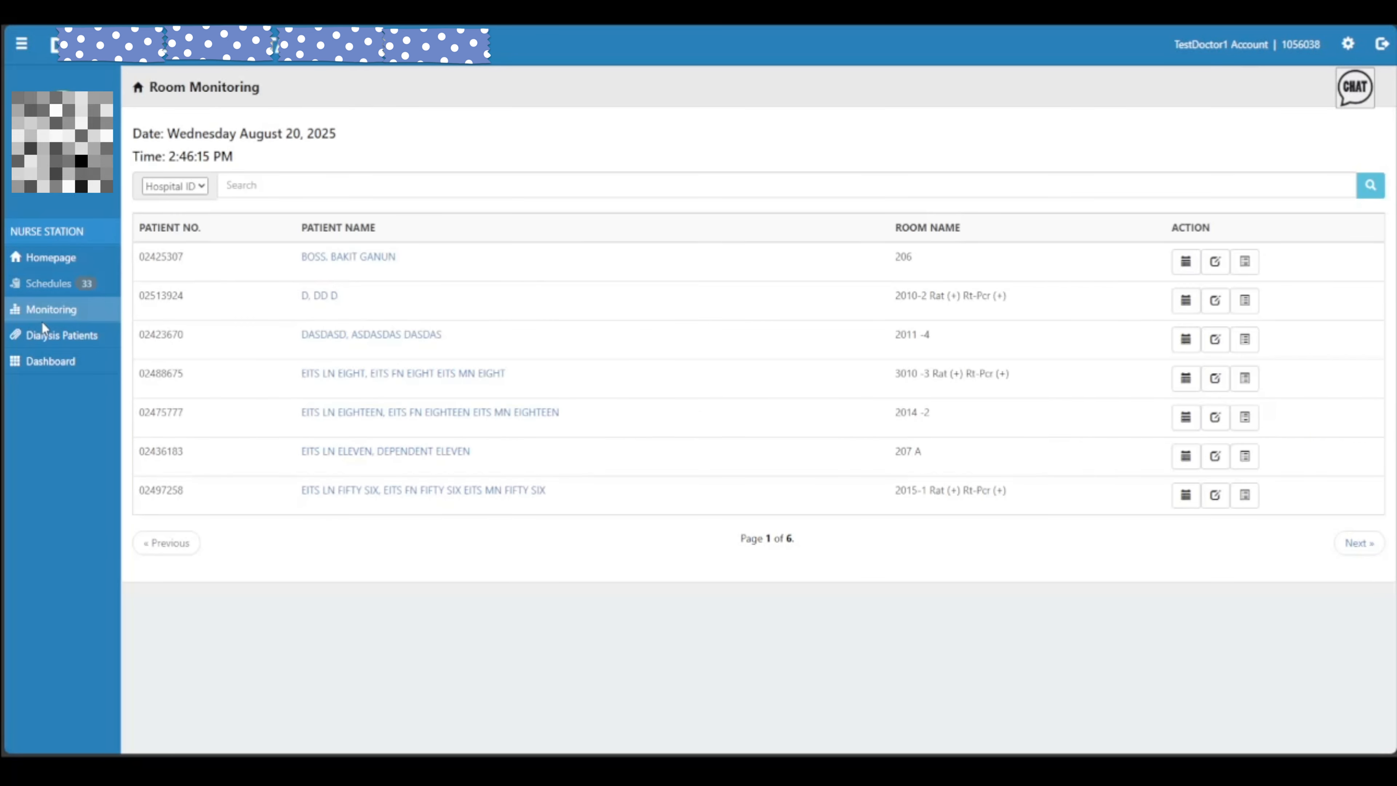
Search patients by First Name and start a nurse schedule for the room 219-4 patient
{"action": "left_click", "coordinate": [285, 185]}
{"action": "left_click", "coordinate": [181, 186]}
{"action": "left_click", "coordinate": [177, 211]}
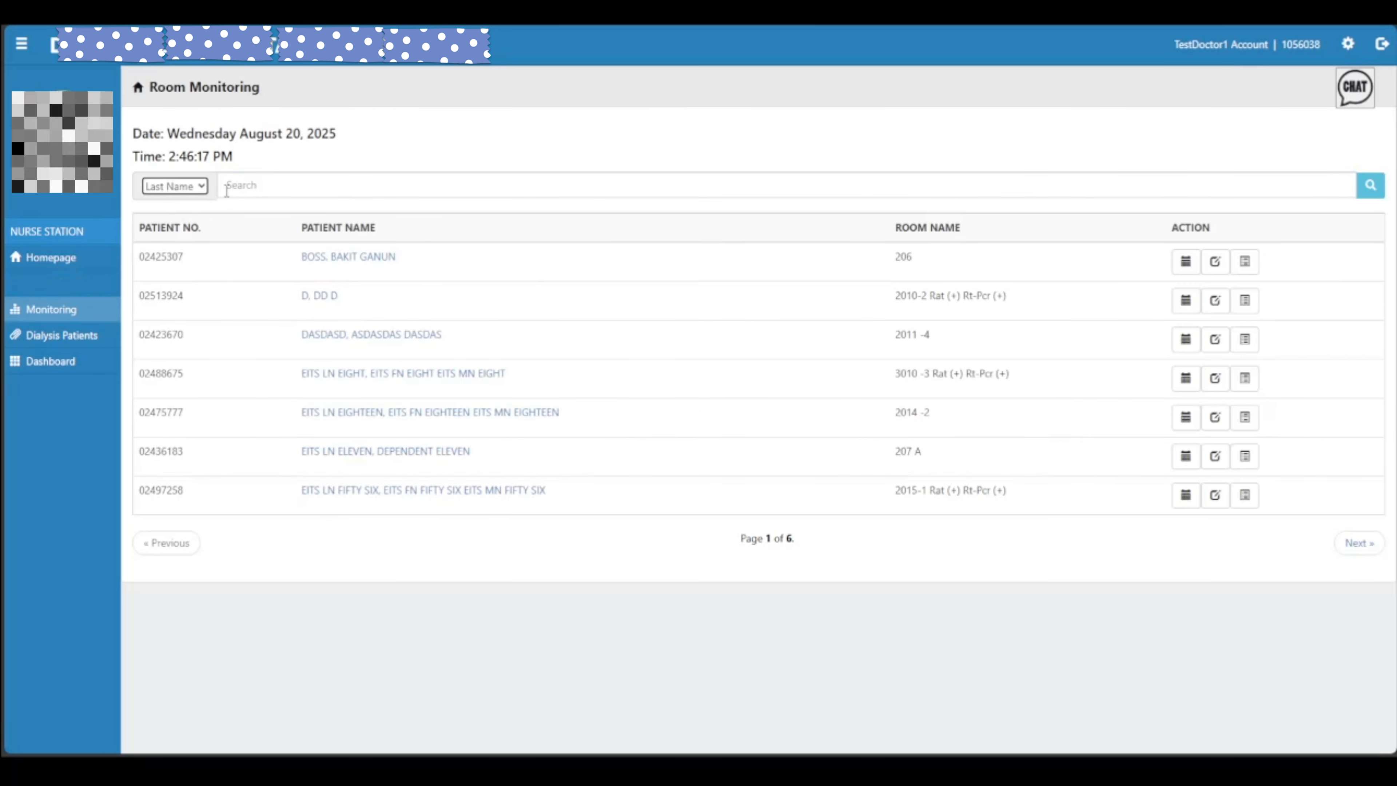
{"action": "left_click", "coordinate": [236, 187]}
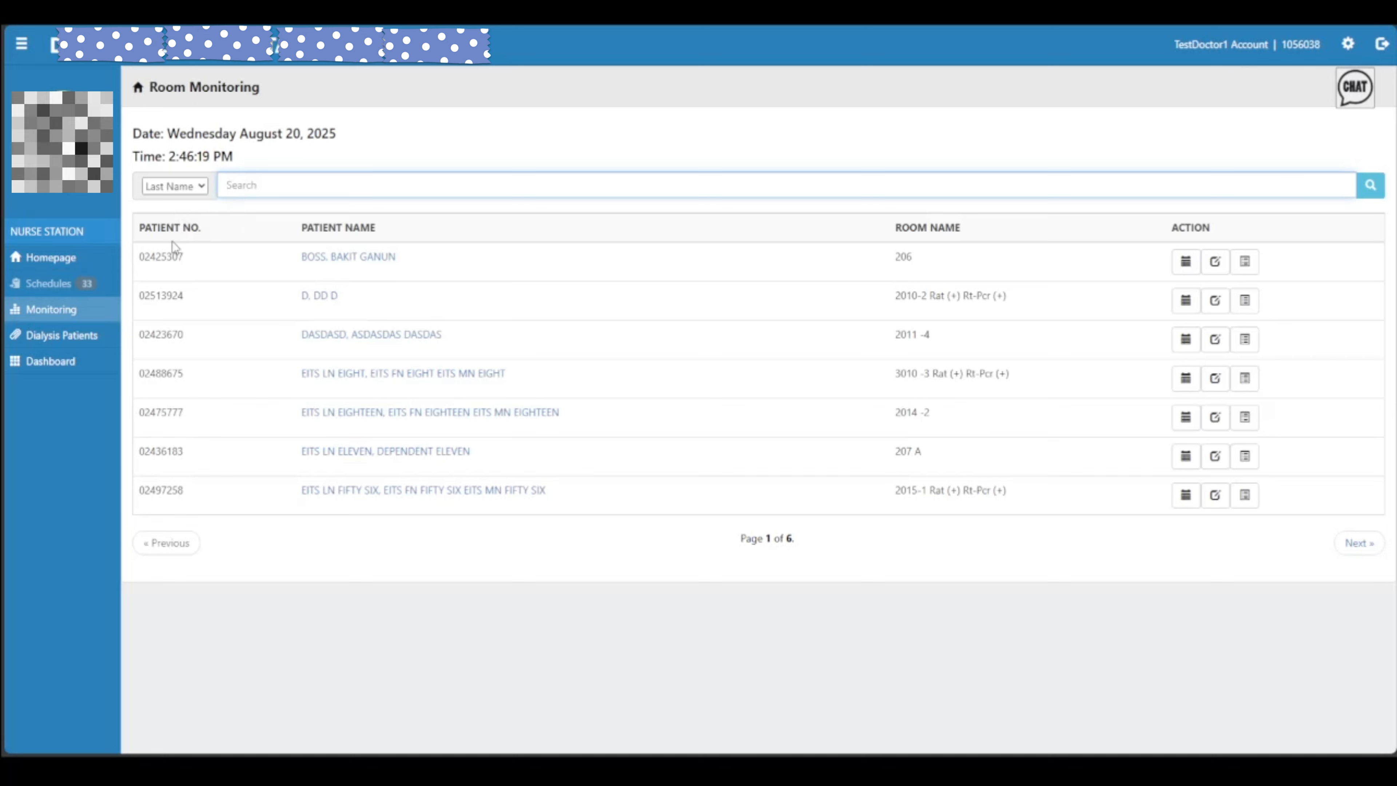
{"action": "left_click", "coordinate": [187, 203]}
{"action": "left_click", "coordinate": [197, 237]}
{"action": "left_click", "coordinate": [269, 186]}
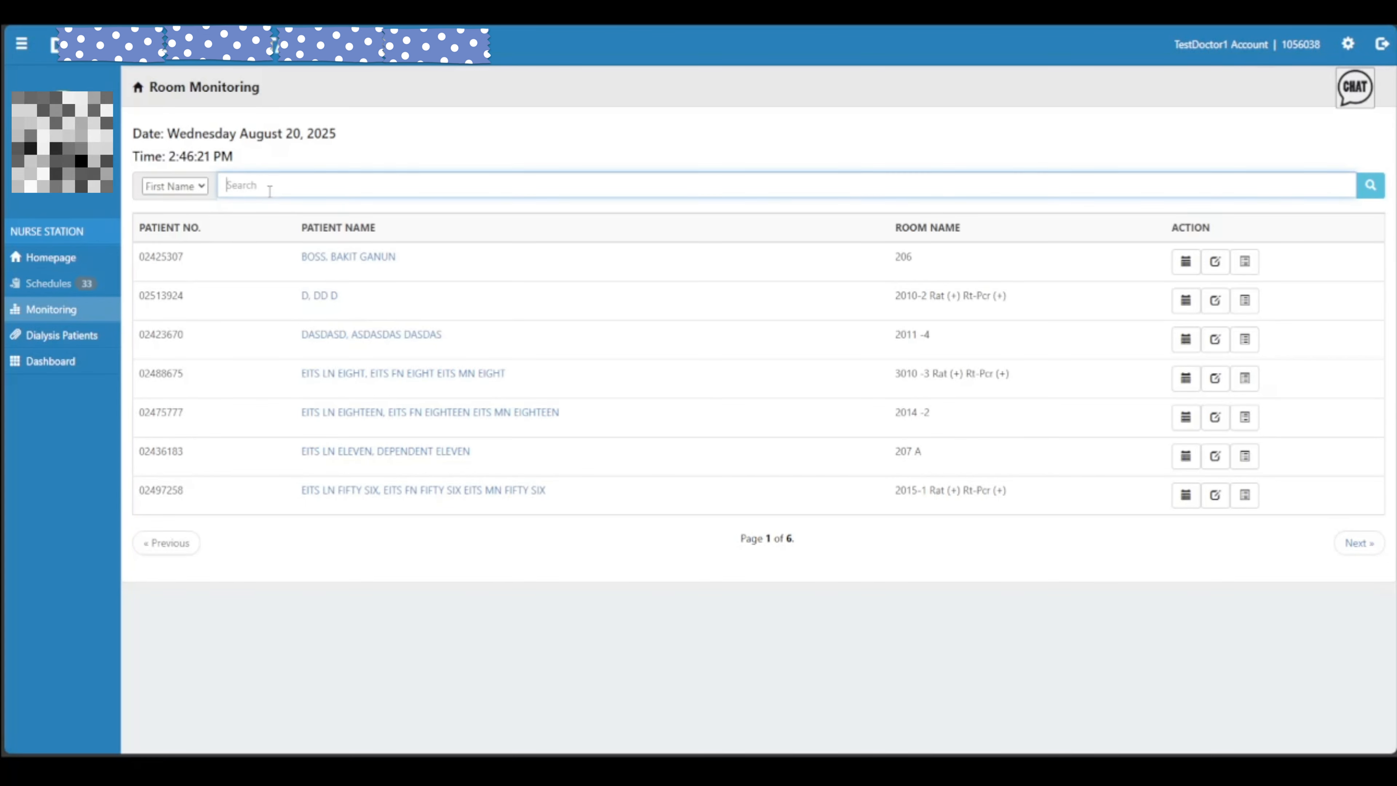
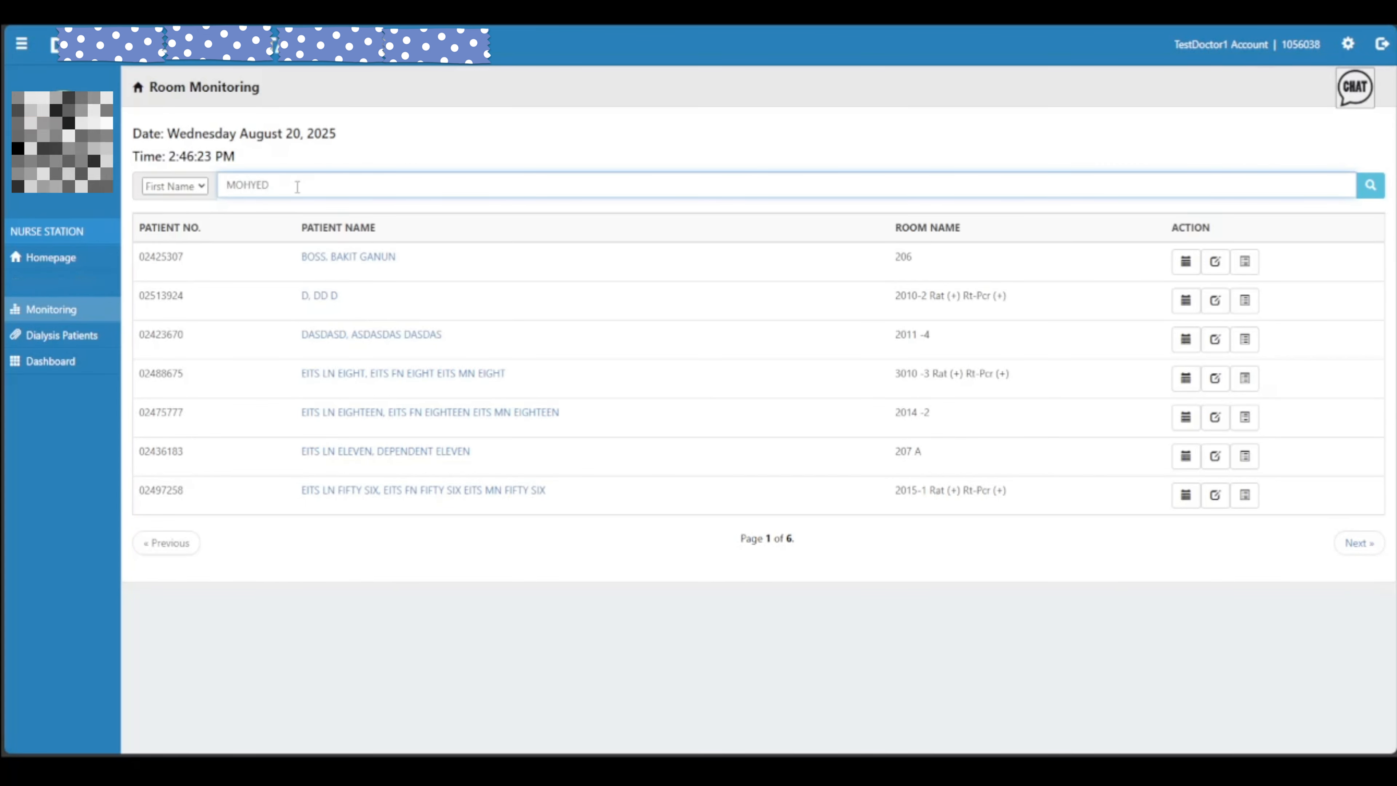
{"action": "key", "text": "Return"}
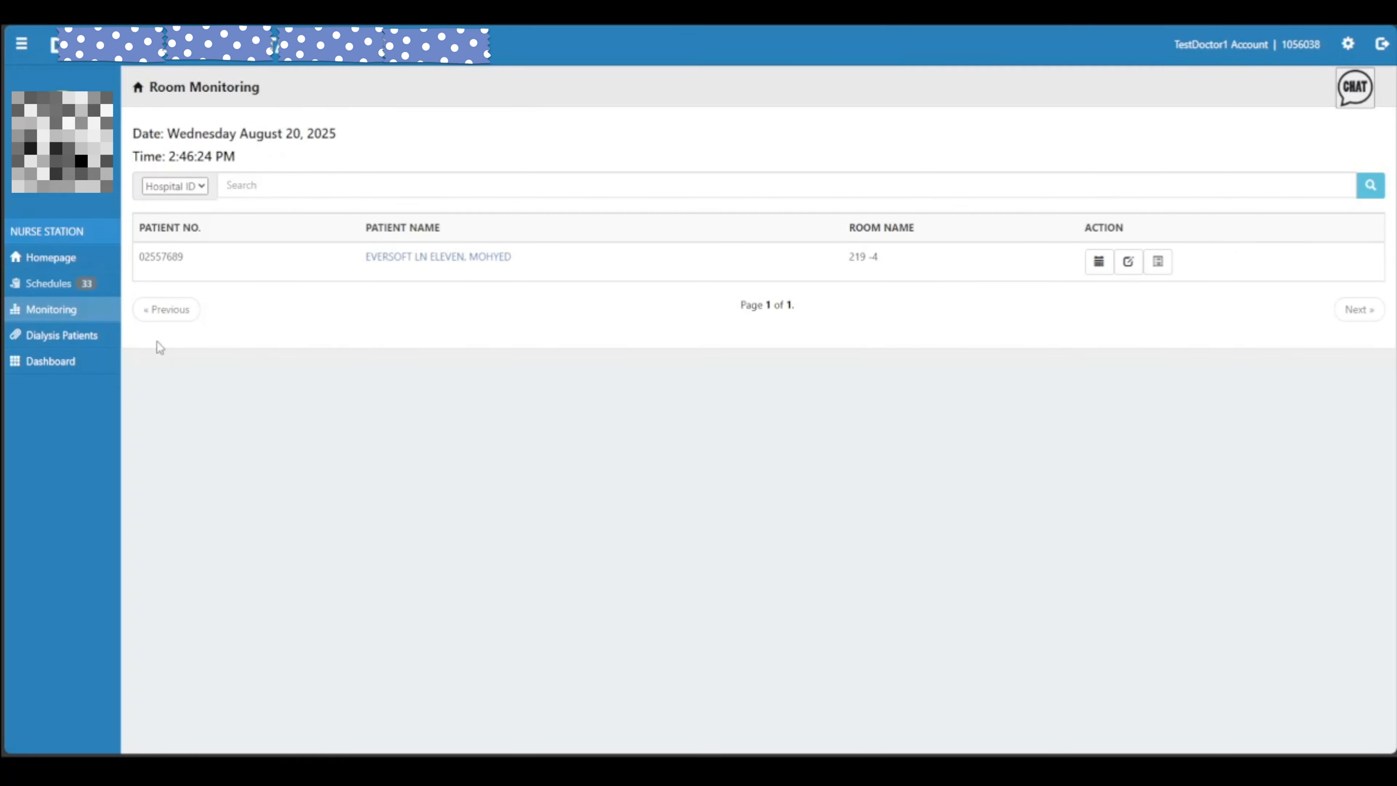
{"action": "left_click", "coordinate": [1098, 263]}
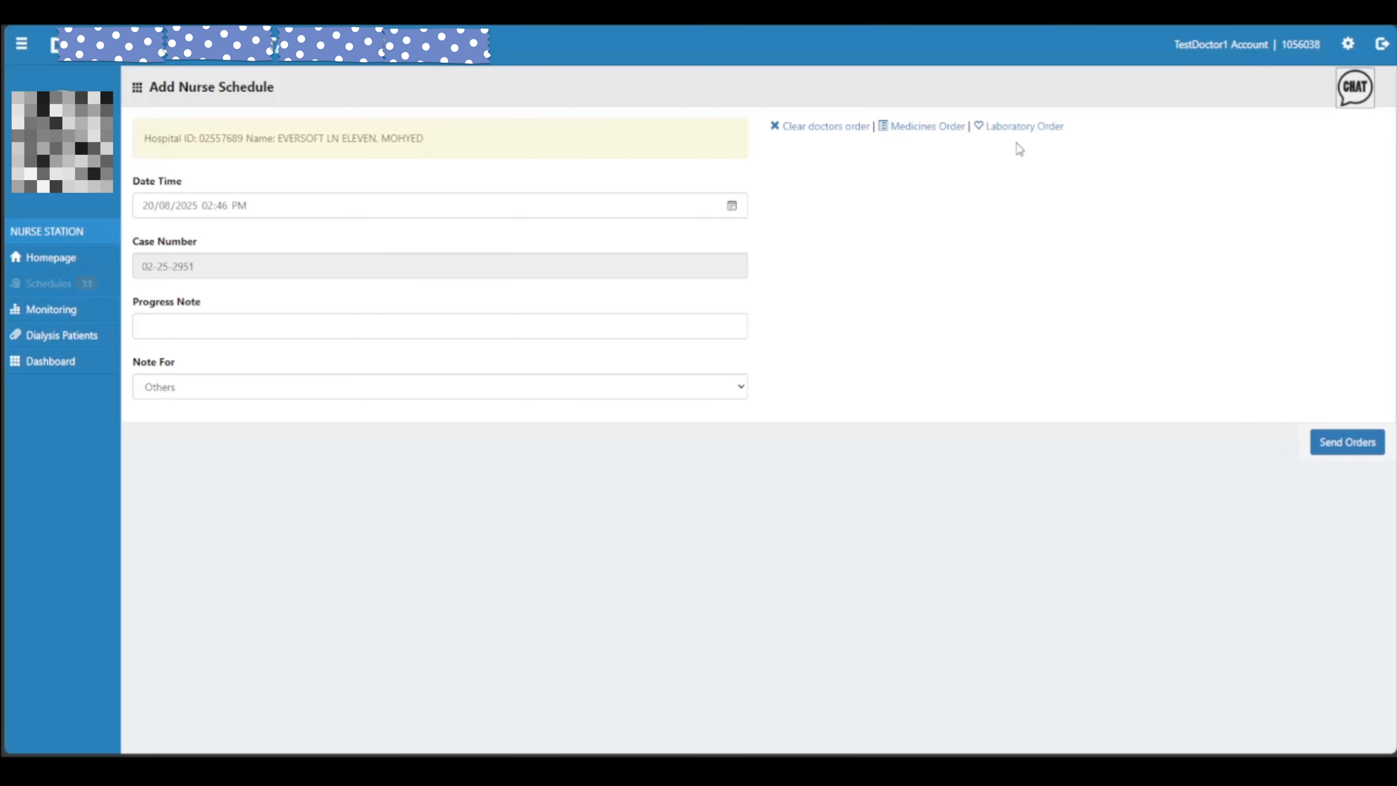
Add Psa, Hbeab, C-Reactive Protein and D-Dimer lab tests, then switch to a Medicines order
{"action": "left_click", "coordinate": [1022, 127]}
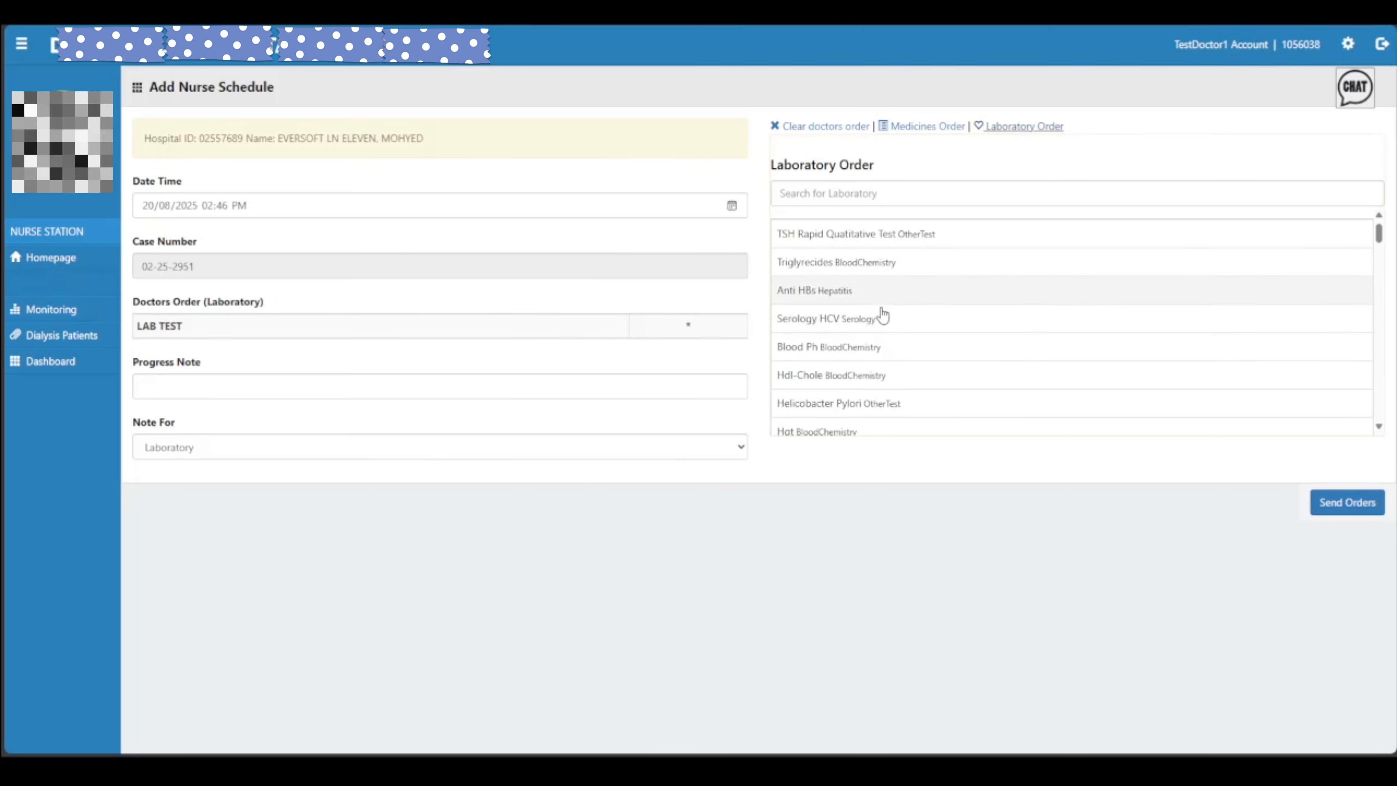
{"action": "scroll", "coordinate": [882, 316], "scroll_direction": "down", "scroll_amount": 10}
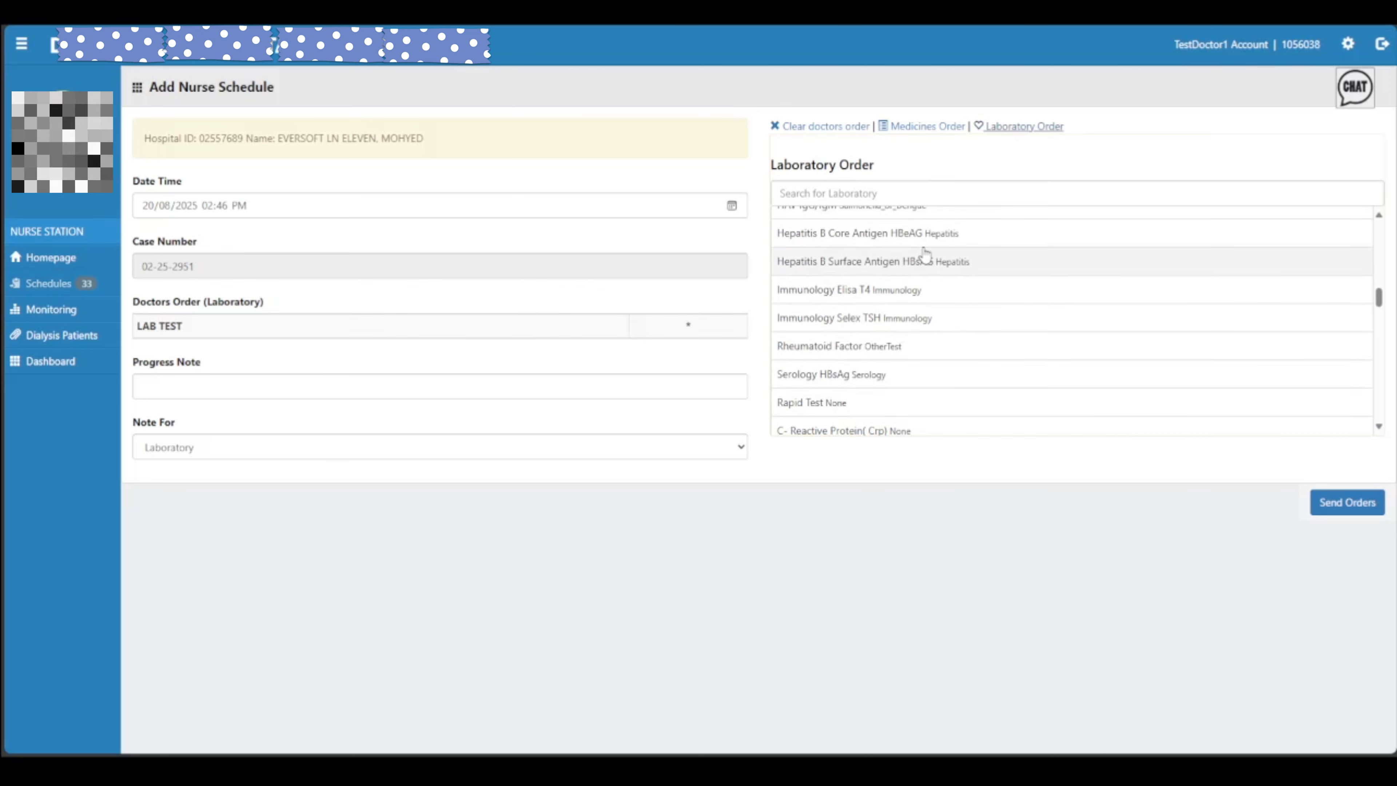
{"action": "scroll", "coordinate": [904, 312], "scroll_direction": "down", "scroll_amount": 3}
{"action": "left_click", "coordinate": [904, 333]}
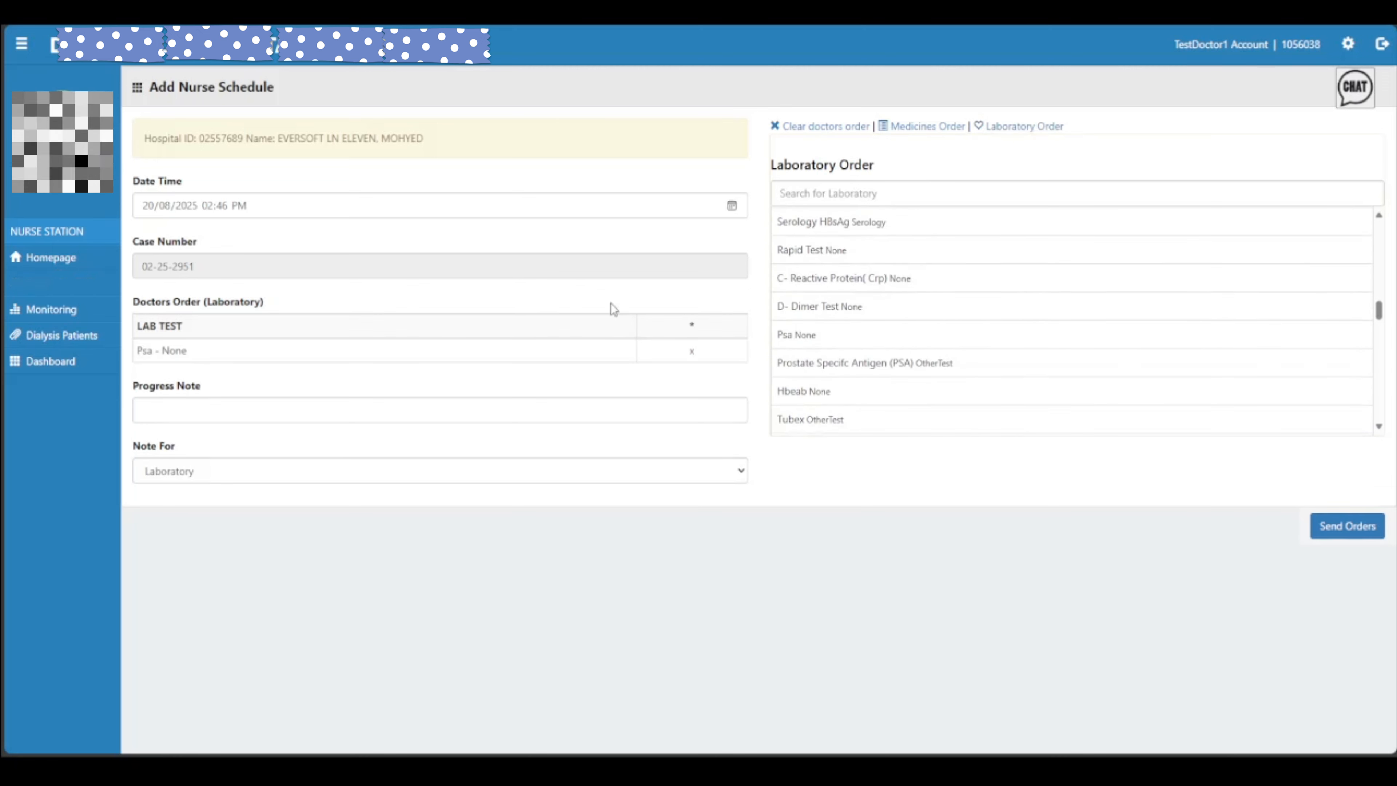
{"action": "left_click", "coordinate": [907, 390]}
{"action": "left_click", "coordinate": [906, 277]}
{"action": "left_click", "coordinate": [906, 306]}
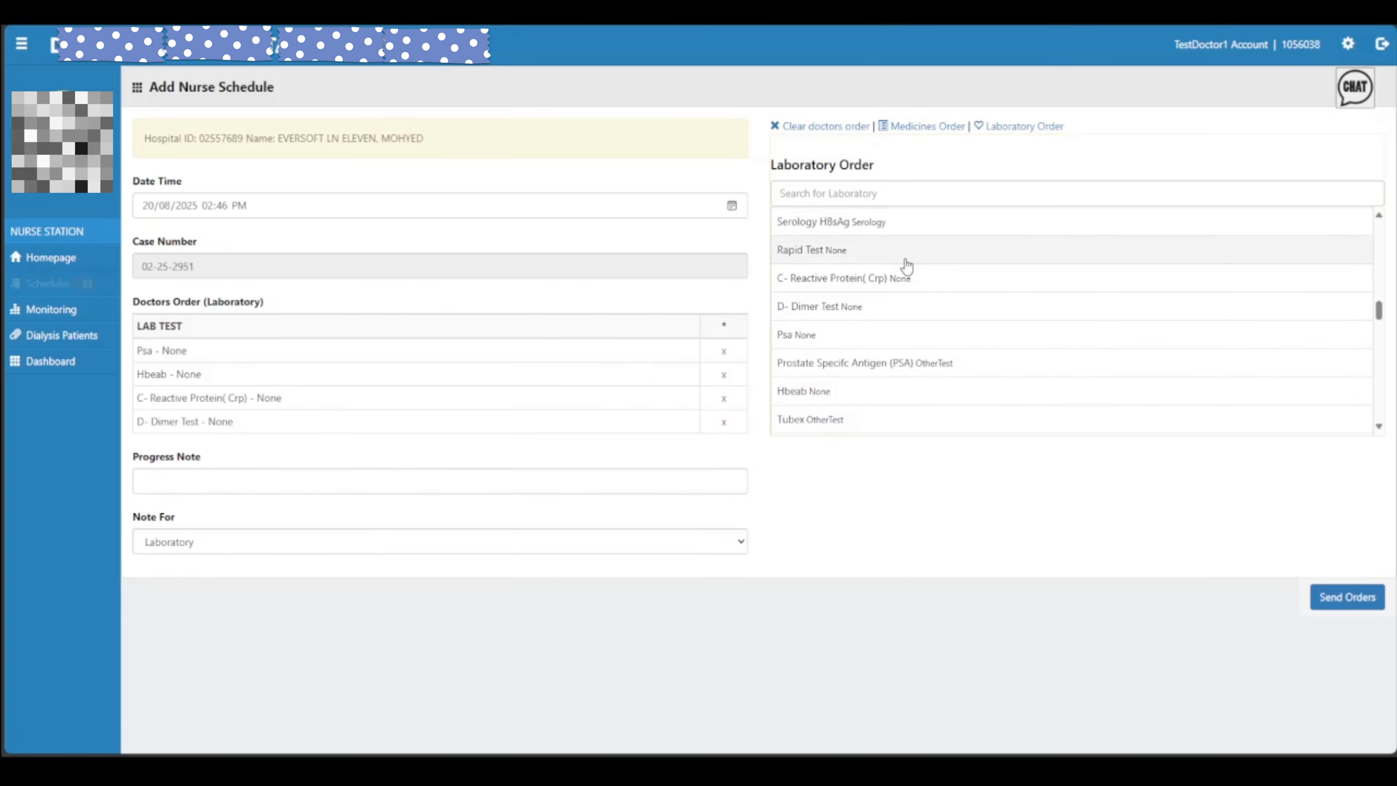
{"action": "left_click", "coordinate": [906, 127]}
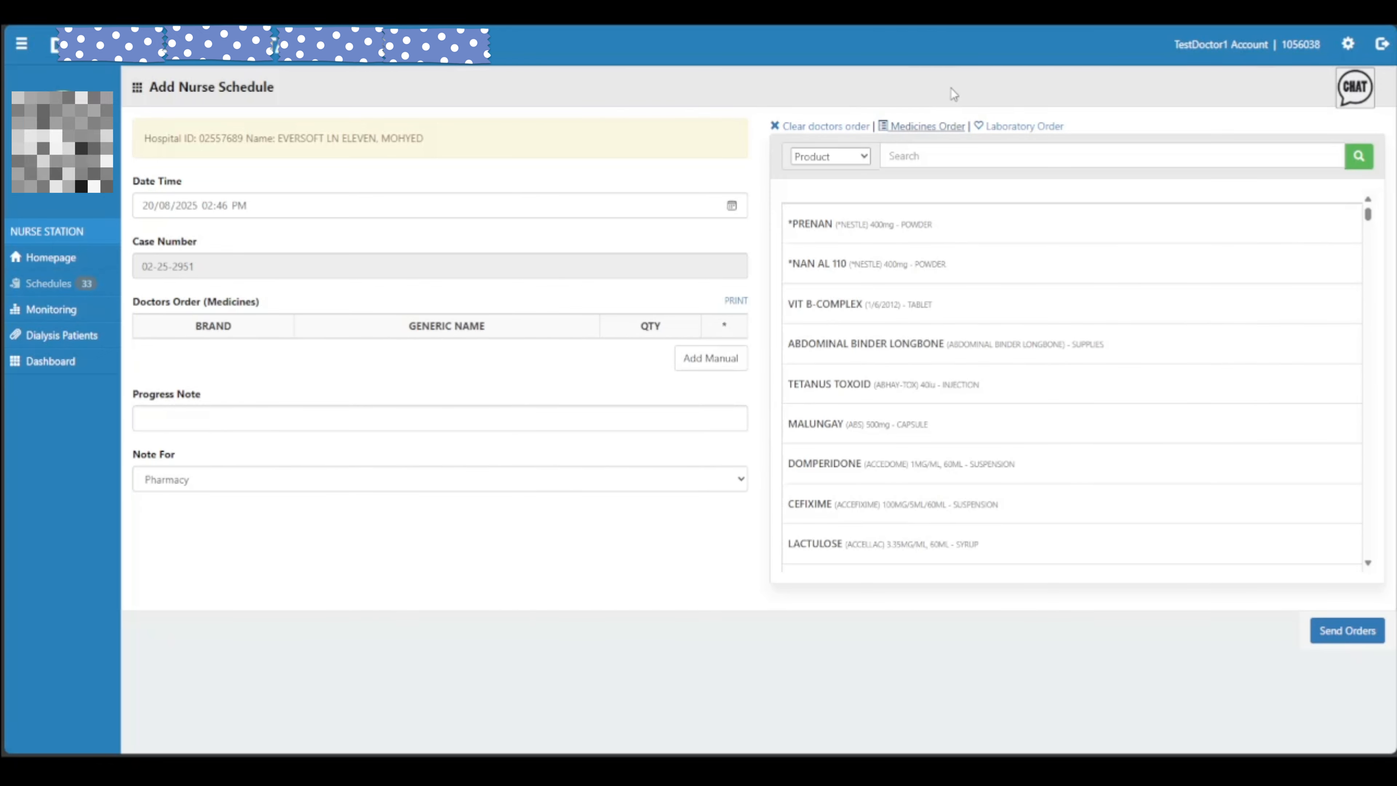
Add one BIPERIDEN (AKIDIN) 2mg tablet to the order, then send and confirm it
{"action": "scroll", "coordinate": [1045, 385], "scroll_direction": "down", "scroll_amount": 5}
{"action": "left_click", "coordinate": [812, 358]}
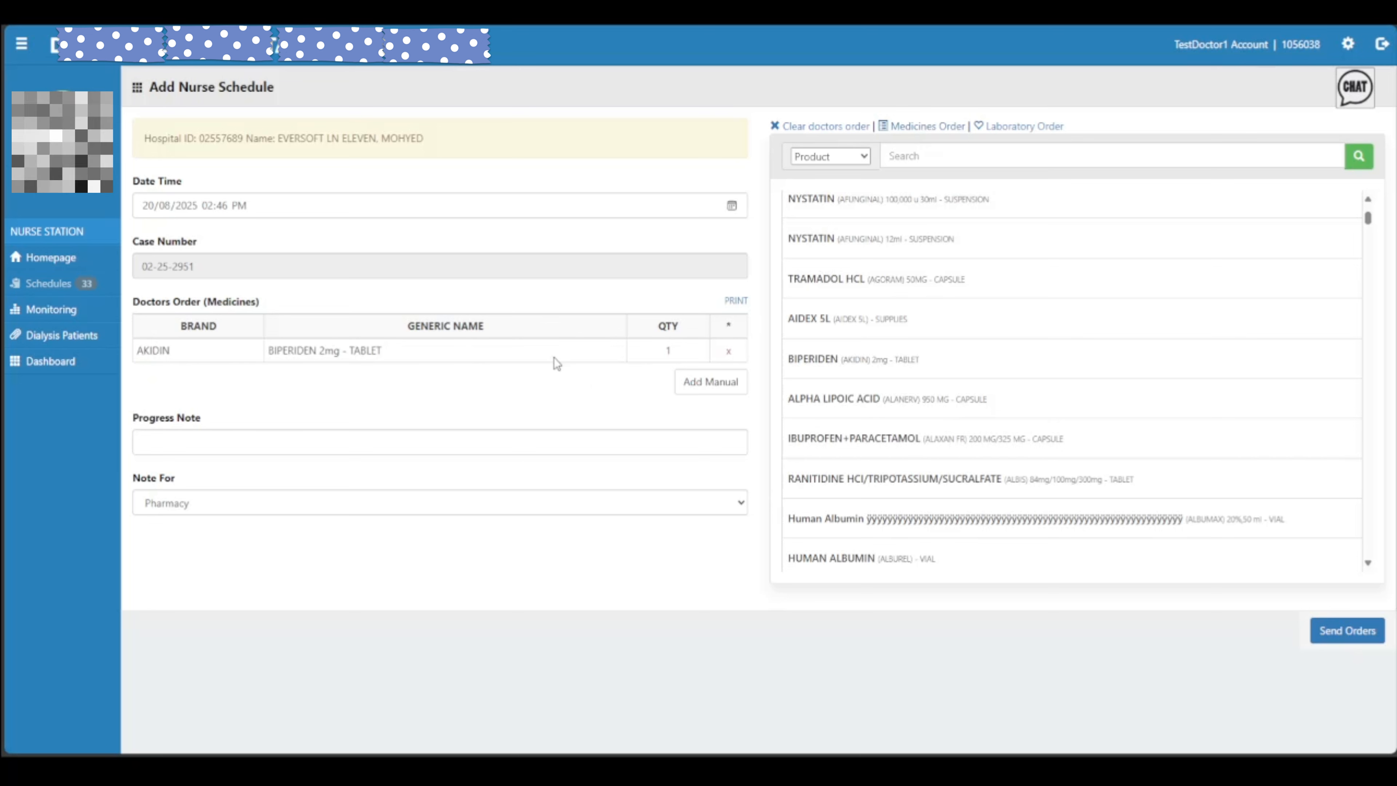
{"action": "triple_click", "coordinate": [276, 351]}
{"action": "left_click", "coordinate": [457, 357]}
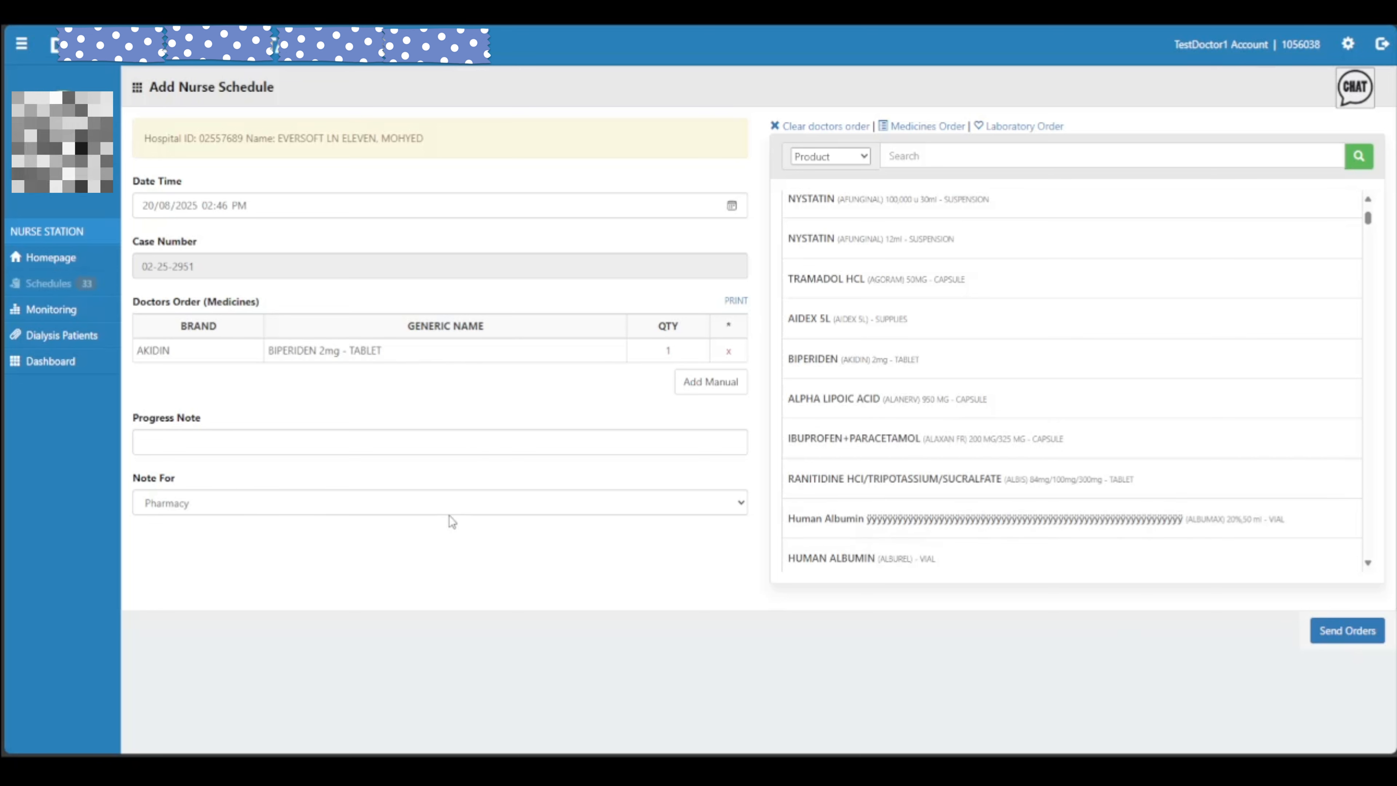
{"action": "left_click", "coordinate": [1347, 630]}
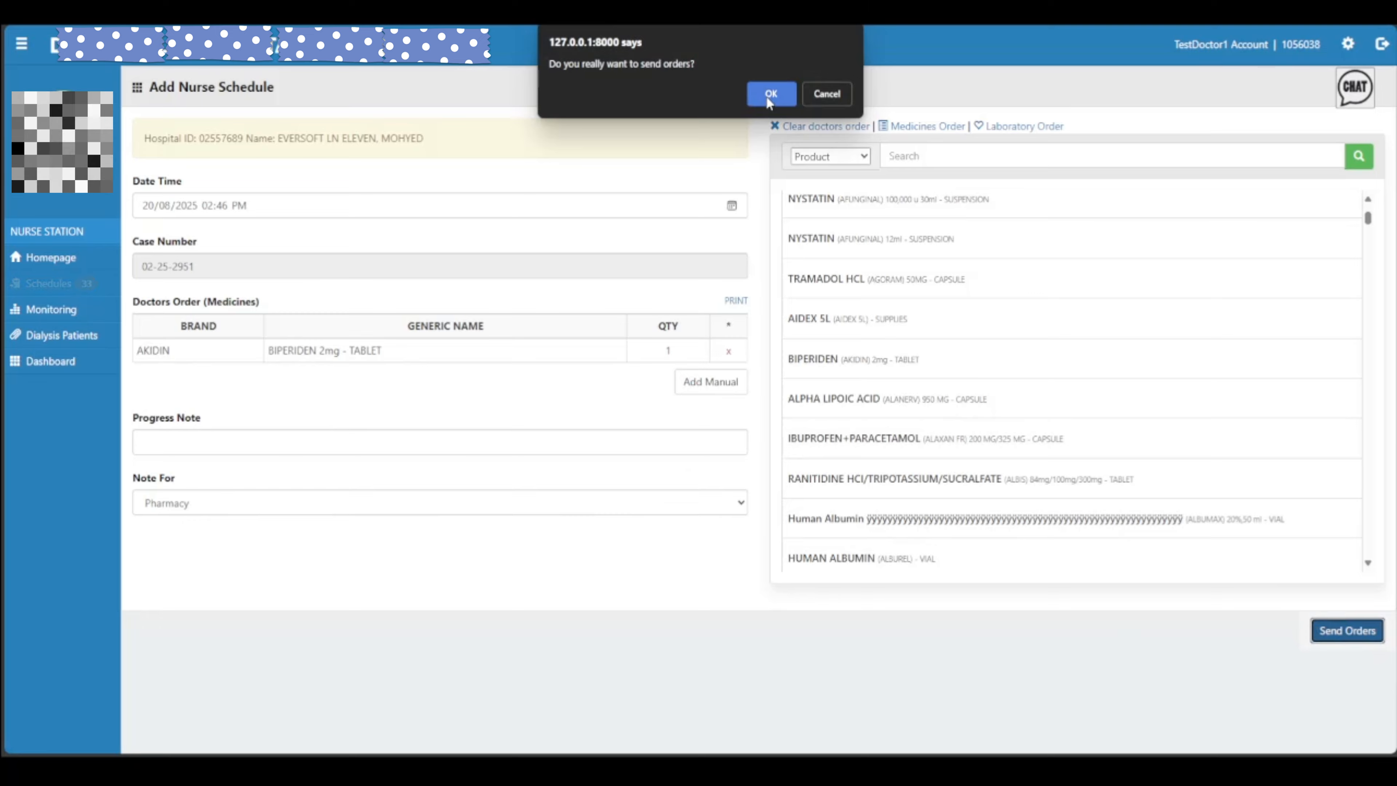
{"action": "left_click", "coordinate": [770, 94]}
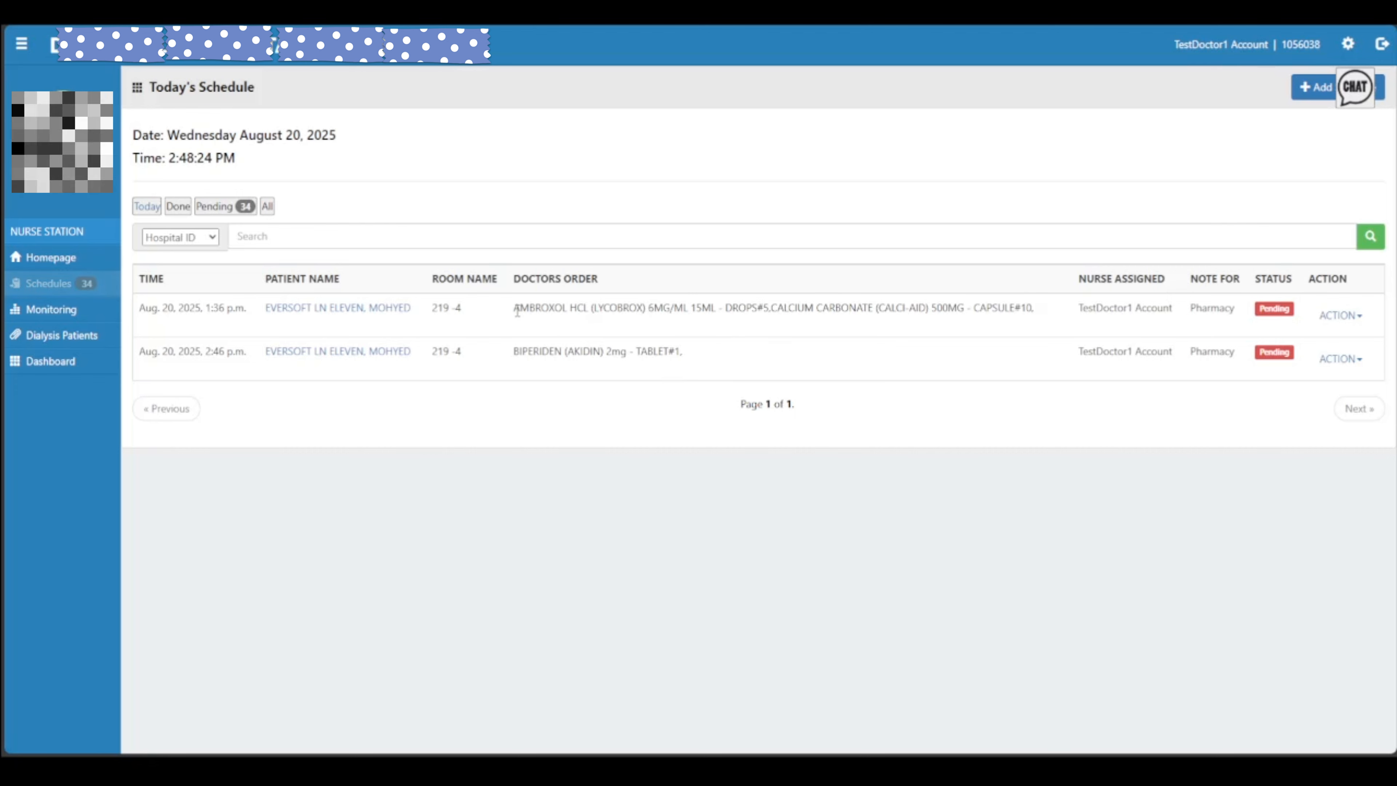
{"action": "left_click_drag", "start_coordinate": [517, 311], "coordinate": [883, 334]}
{"action": "left_click", "coordinate": [1036, 314]}
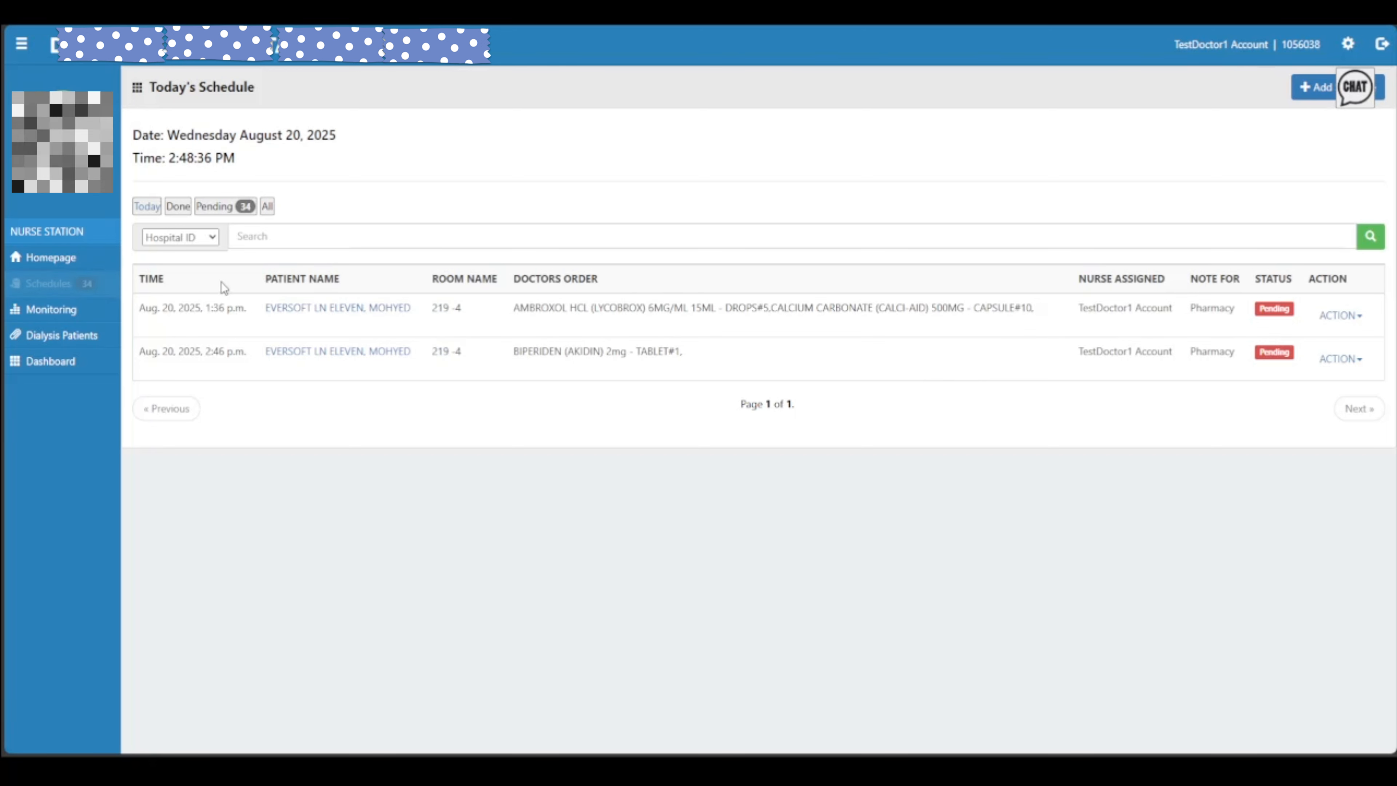
{"action": "left_click", "coordinate": [194, 356]}
{"action": "double_click", "coordinate": [225, 309]}
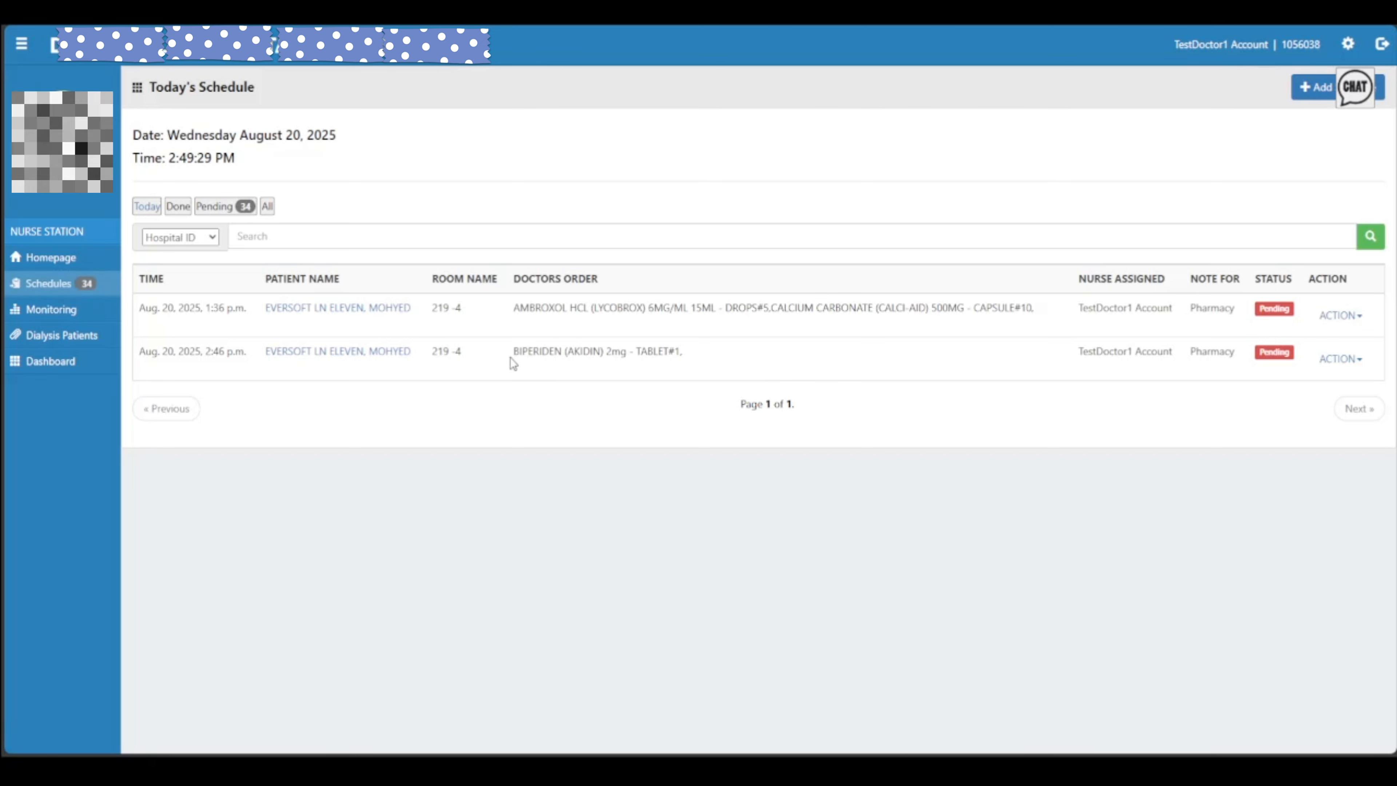
{"action": "left_click_drag", "start_coordinate": [512, 355], "coordinate": [691, 360]}
{"action": "left_click", "coordinate": [732, 364]}
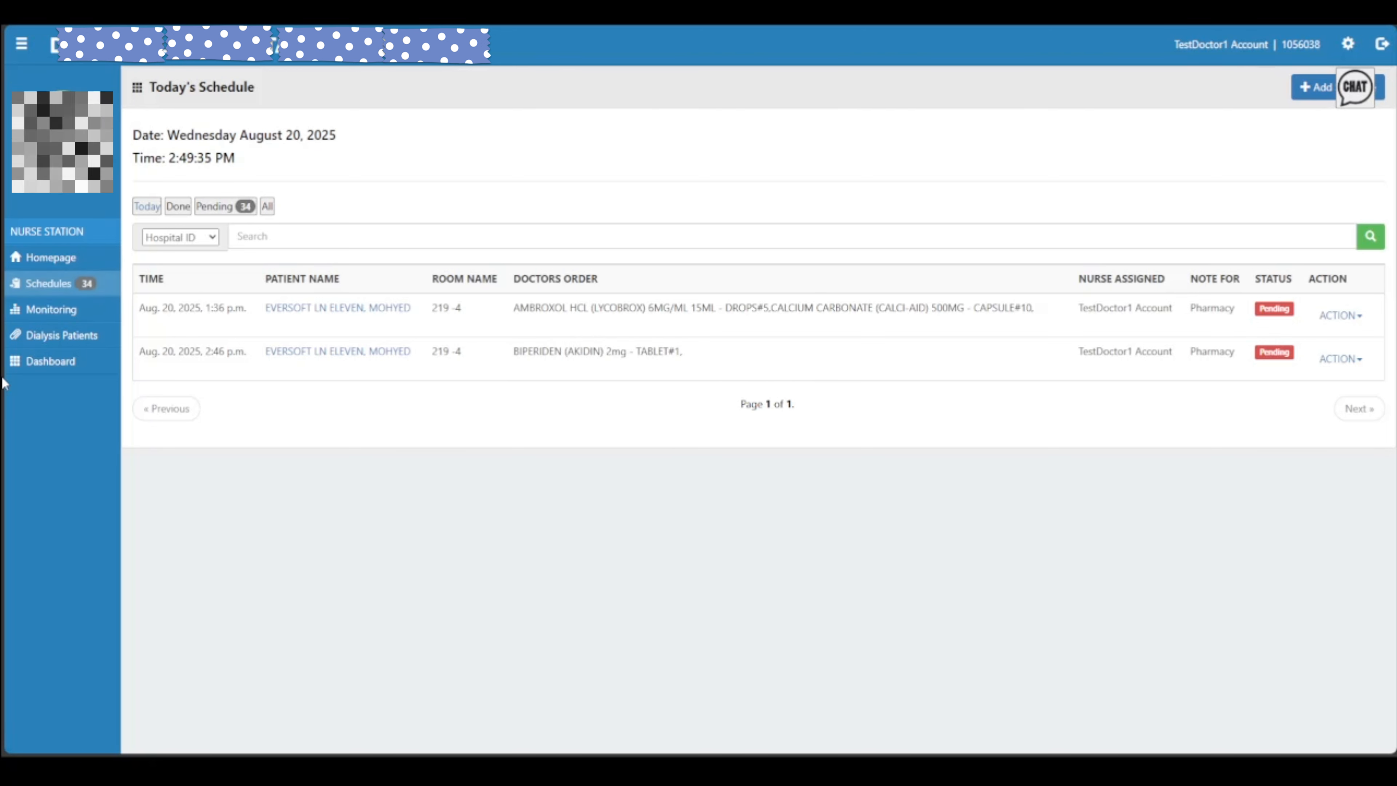
Find the patient by last name in Room Monitoring and start a new nurse schedule
{"action": "left_click", "coordinate": [47, 311]}
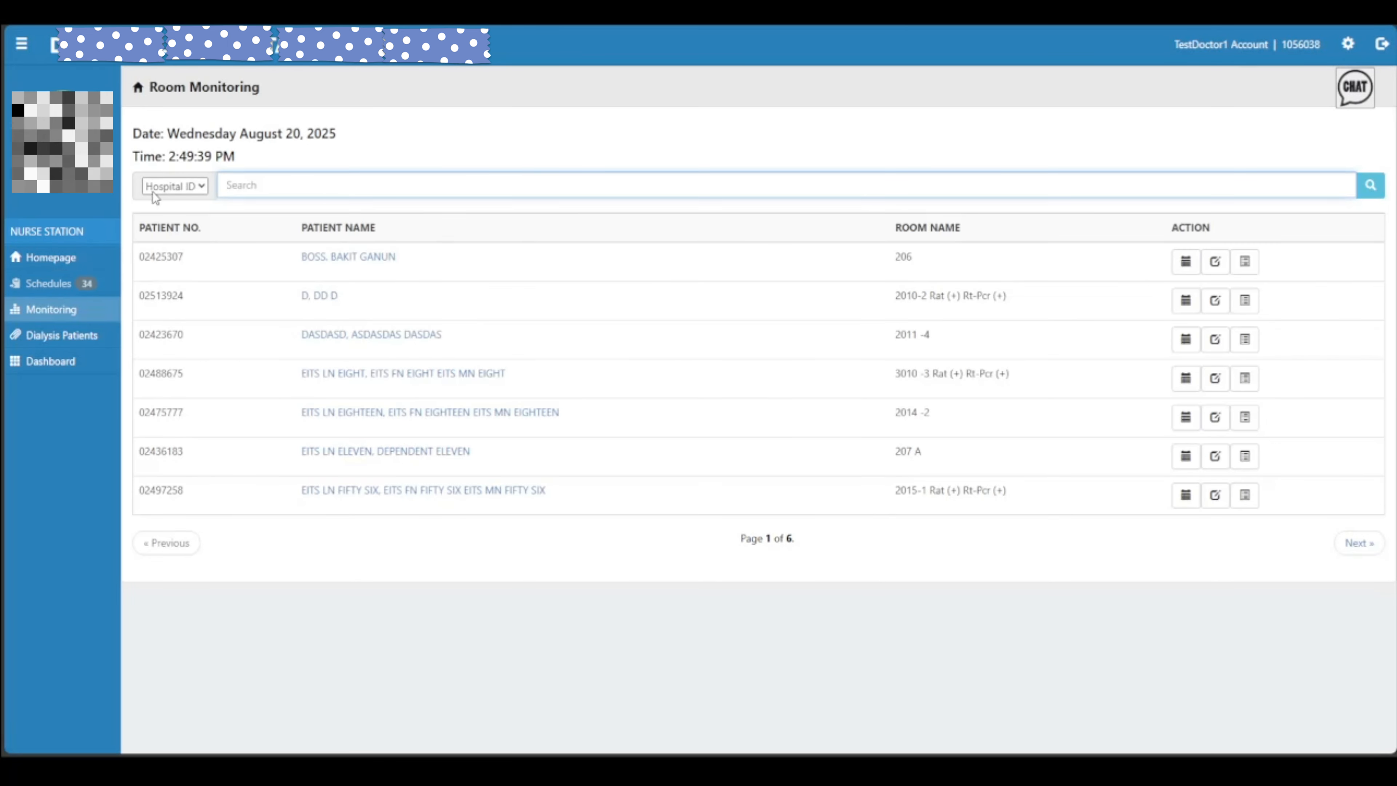
{"action": "left_click", "coordinate": [175, 186]}
{"action": "left_click", "coordinate": [170, 204]}
{"action": "left_click", "coordinate": [332, 186]}
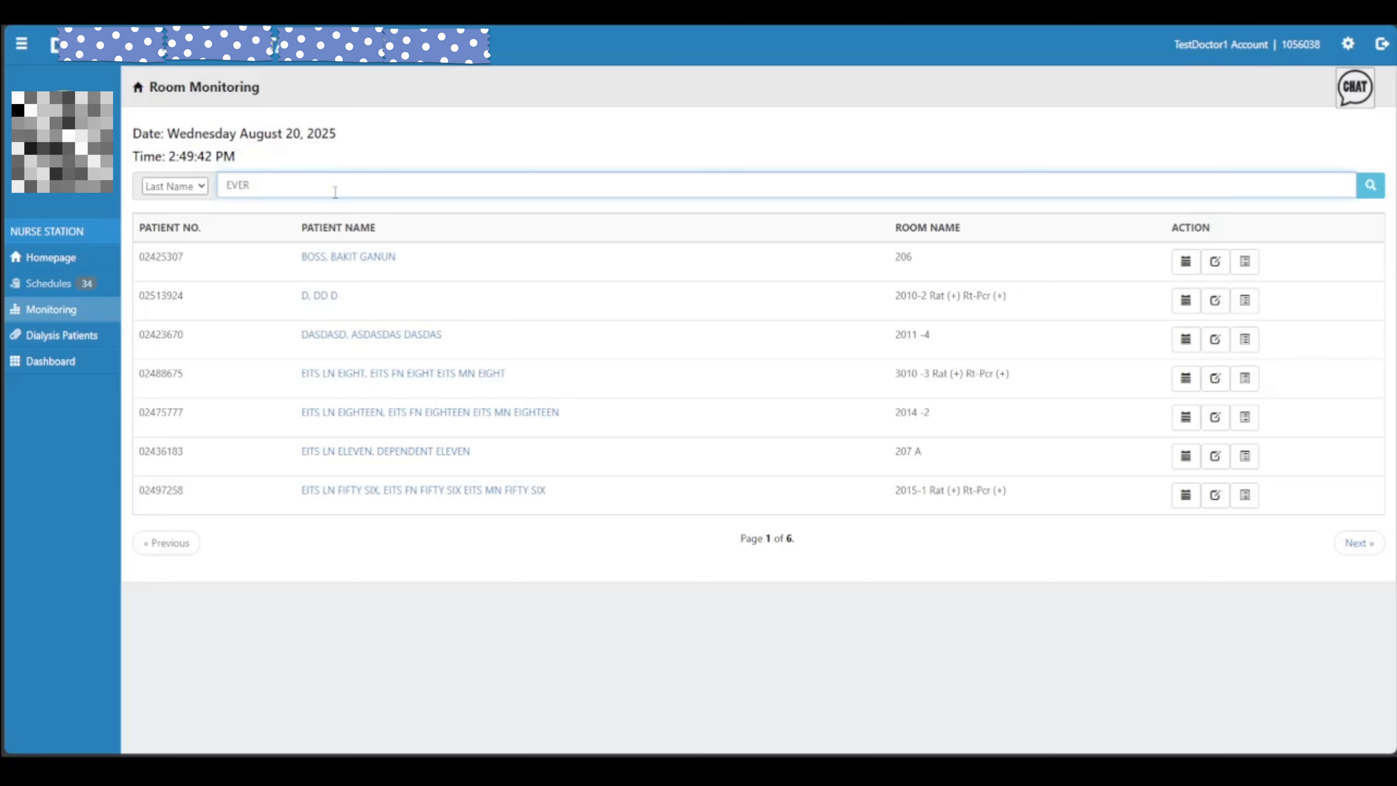
{"action": "key", "text": "Return"}
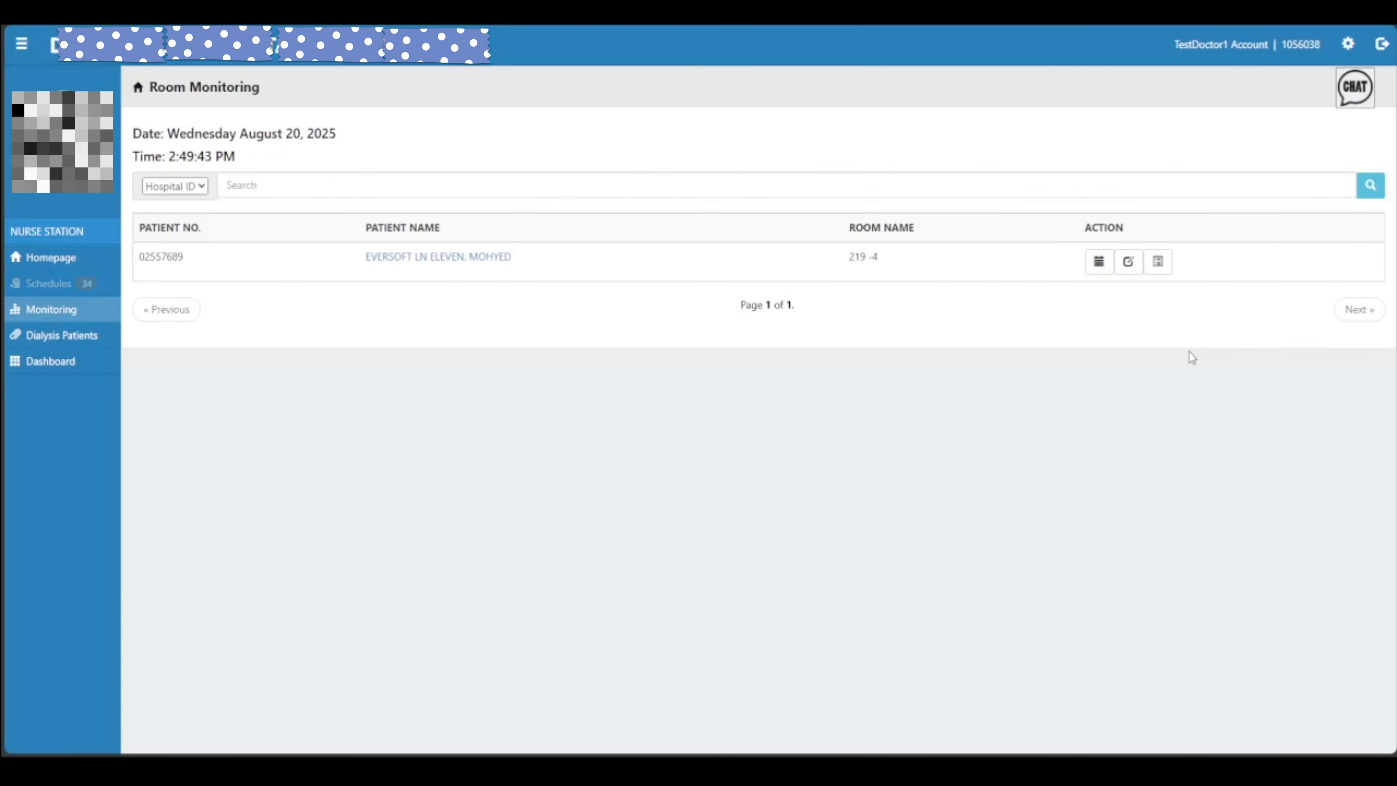
{"action": "left_click", "coordinate": [1099, 262]}
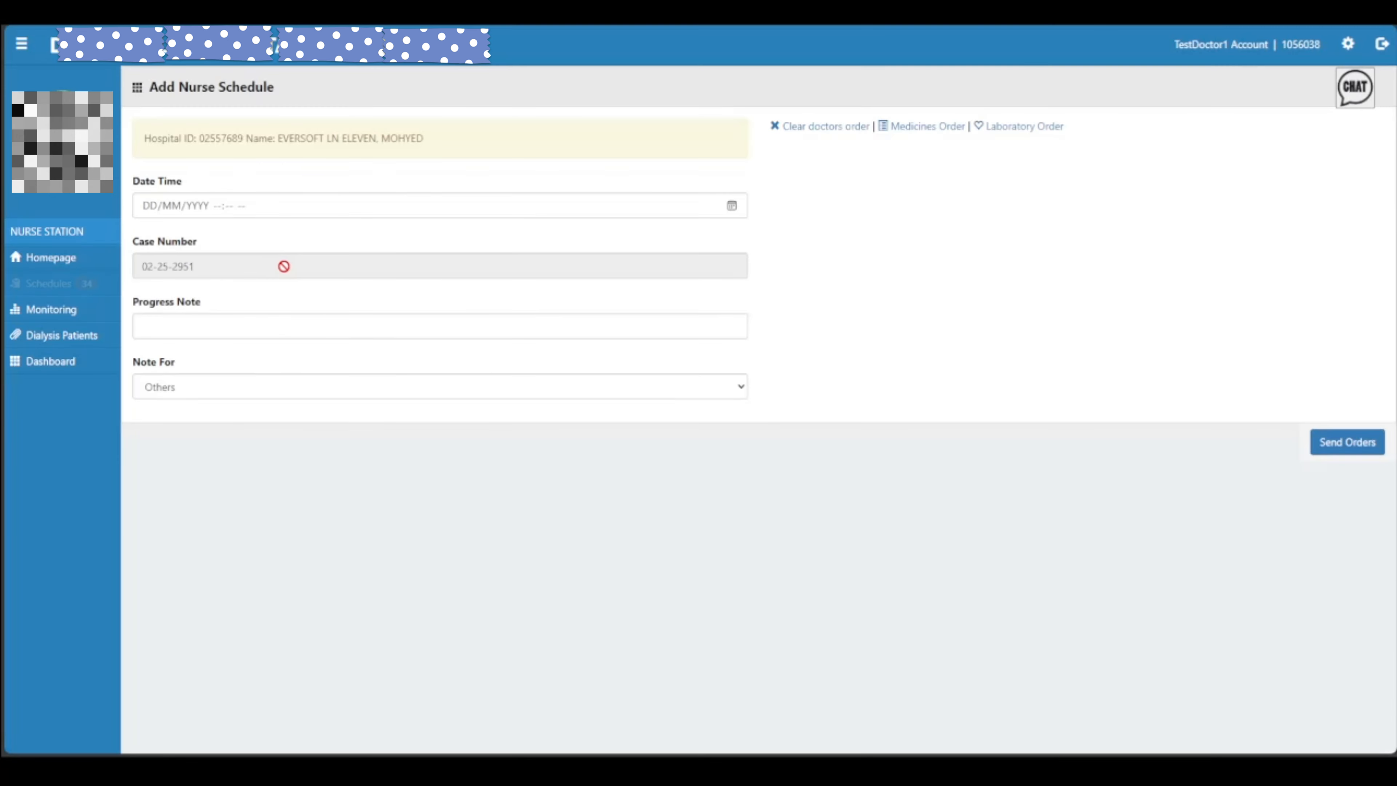
Order the TSH Rapid Quatitative Test, Triglyrecides and Anti HBs lab tests and send them
{"action": "left_click", "coordinate": [910, 126]}
{"action": "left_click", "coordinate": [1023, 127]}
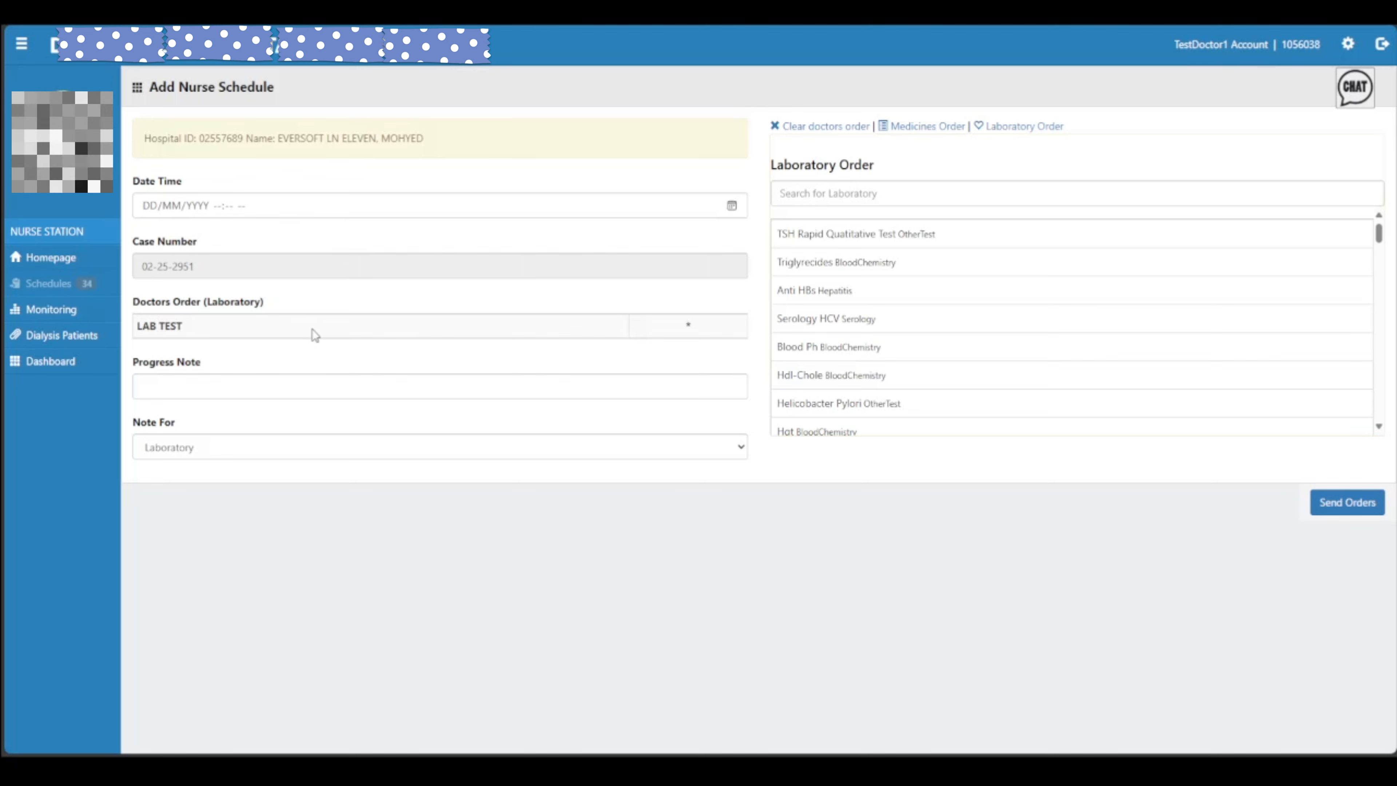
{"action": "left_click", "coordinate": [878, 238]}
{"action": "left_click", "coordinate": [876, 270]}
{"action": "left_click", "coordinate": [870, 292]}
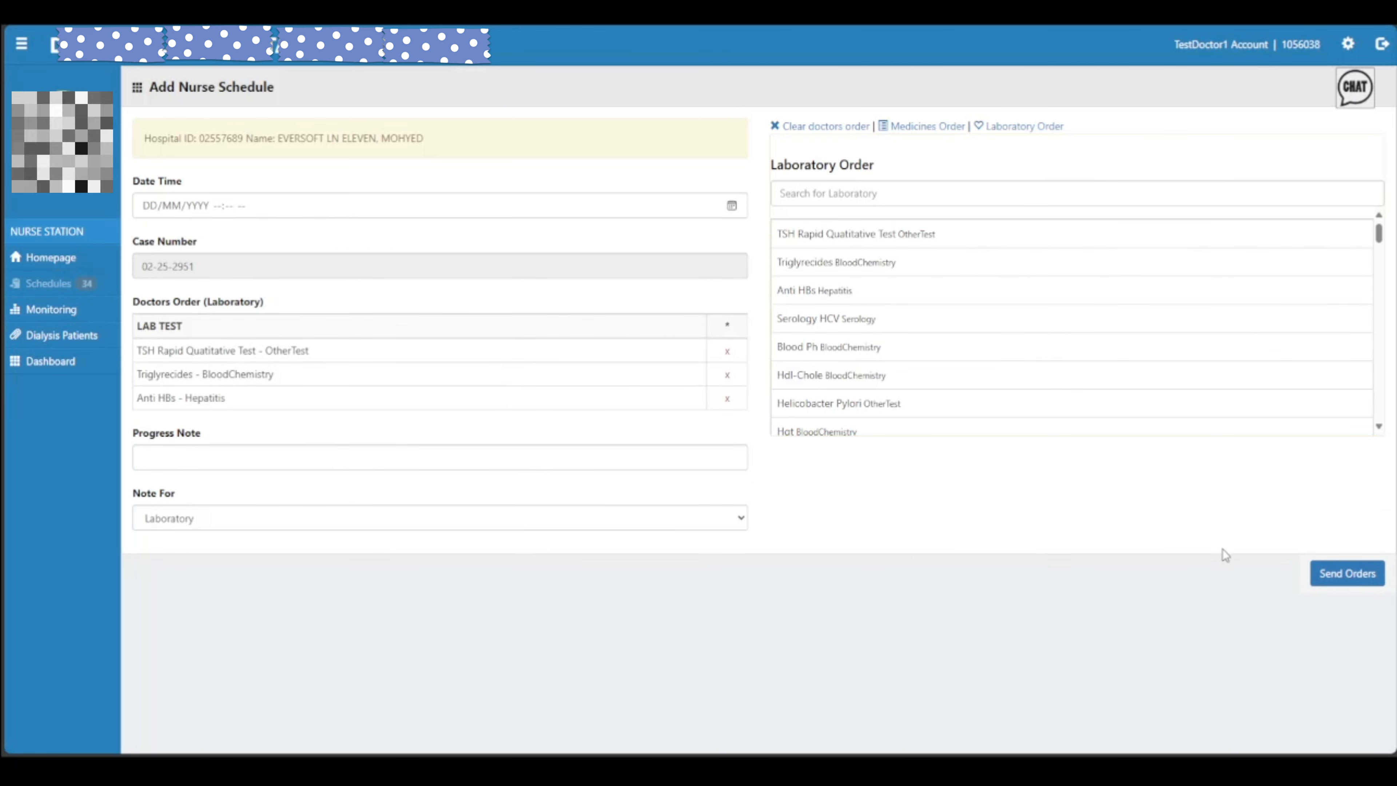
{"action": "left_click", "coordinate": [1317, 575]}
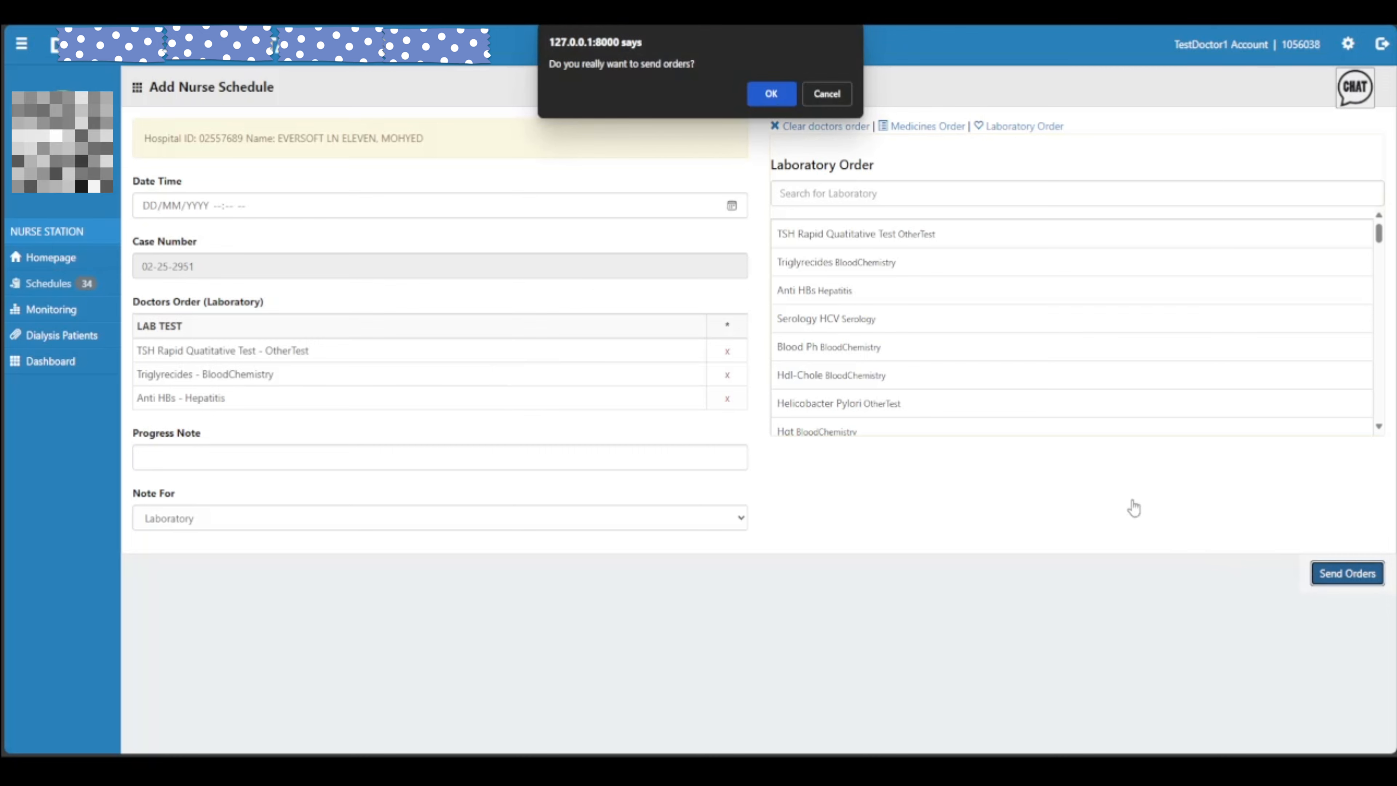
{"action": "left_click", "coordinate": [776, 99]}
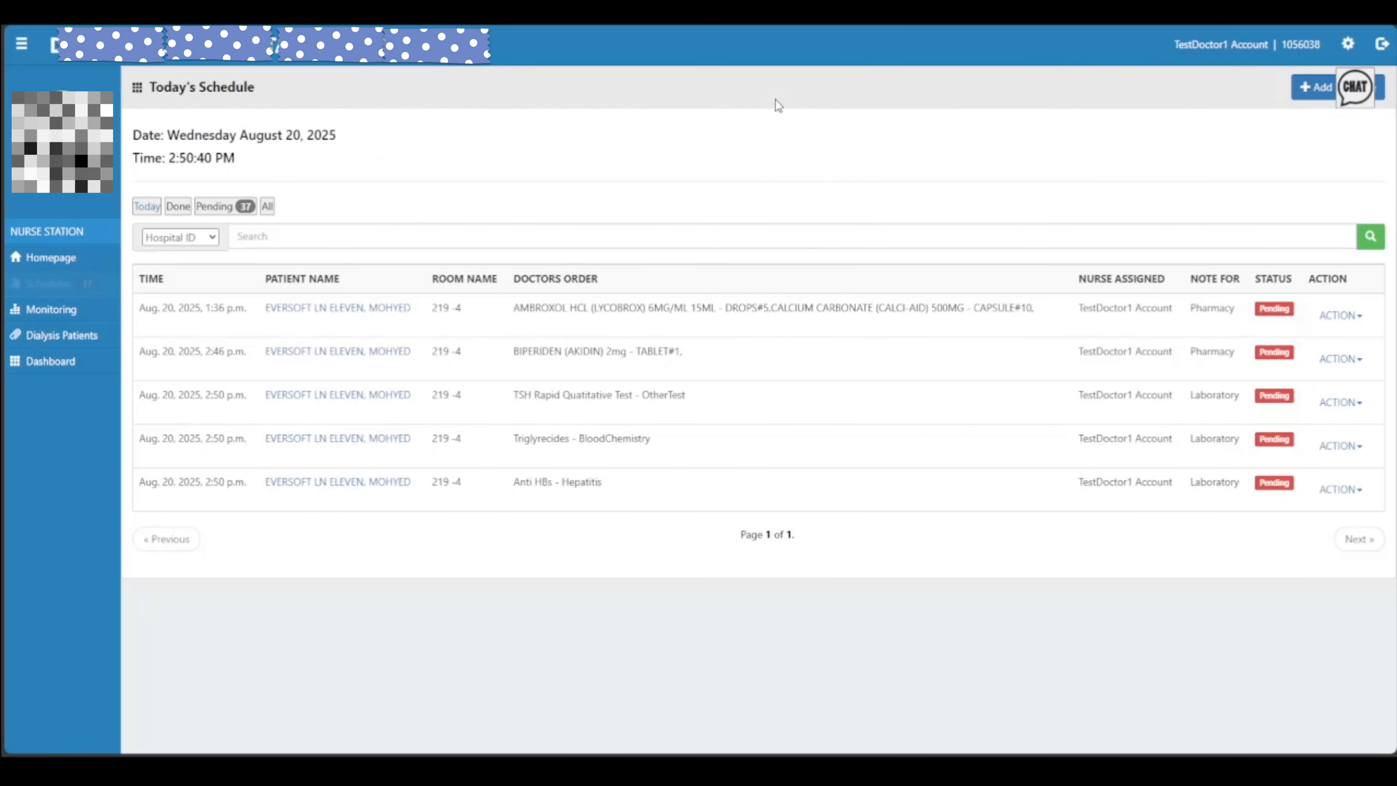
Search All Schedules by the patient's last name and review the Pharmacy orders
{"action": "left_click", "coordinate": [295, 236]}
{"action": "left_click", "coordinate": [180, 236]}
{"action": "left_click", "coordinate": [174, 251]}
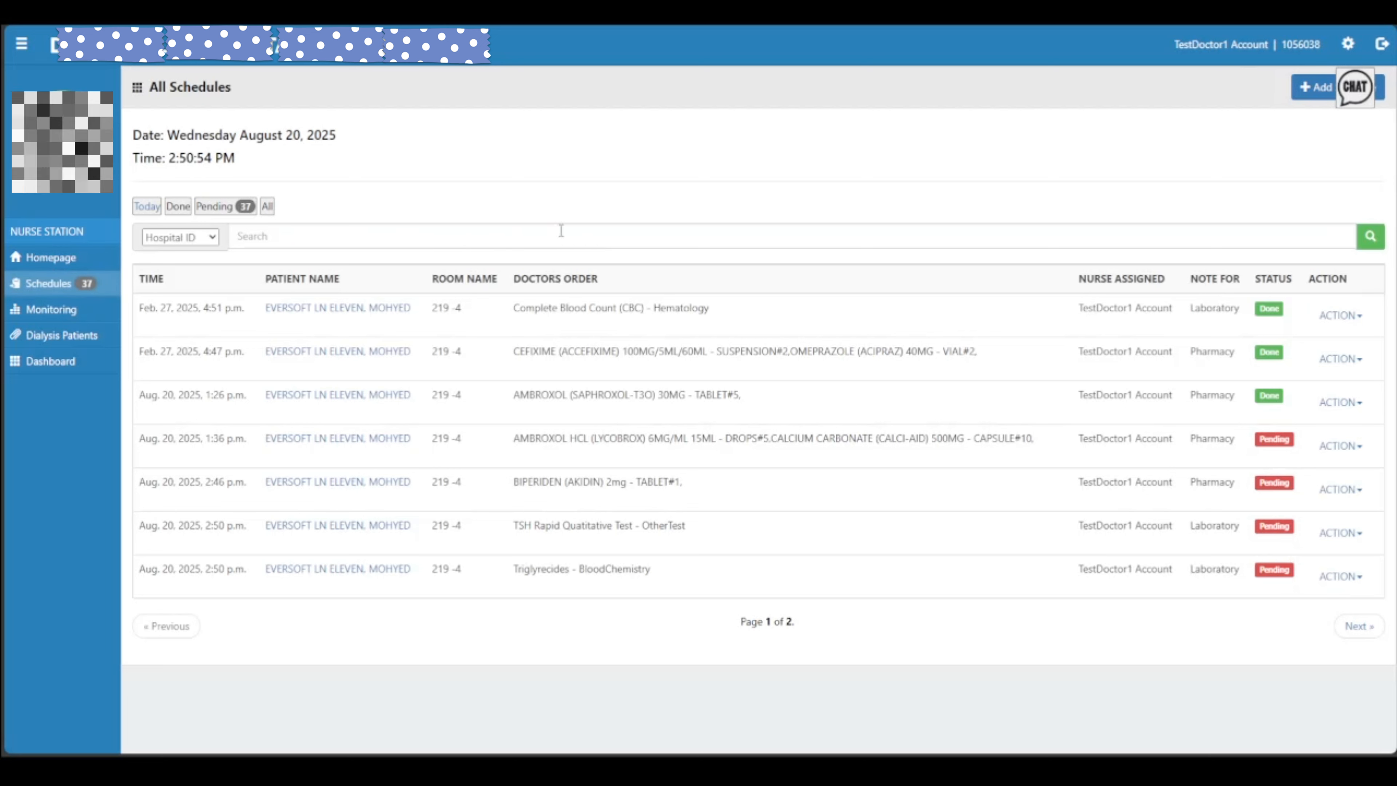
{"action": "double_click", "coordinate": [1212, 438]}
{"action": "double_click", "coordinate": [1202, 484]}
{"action": "left_click", "coordinate": [1168, 453]}
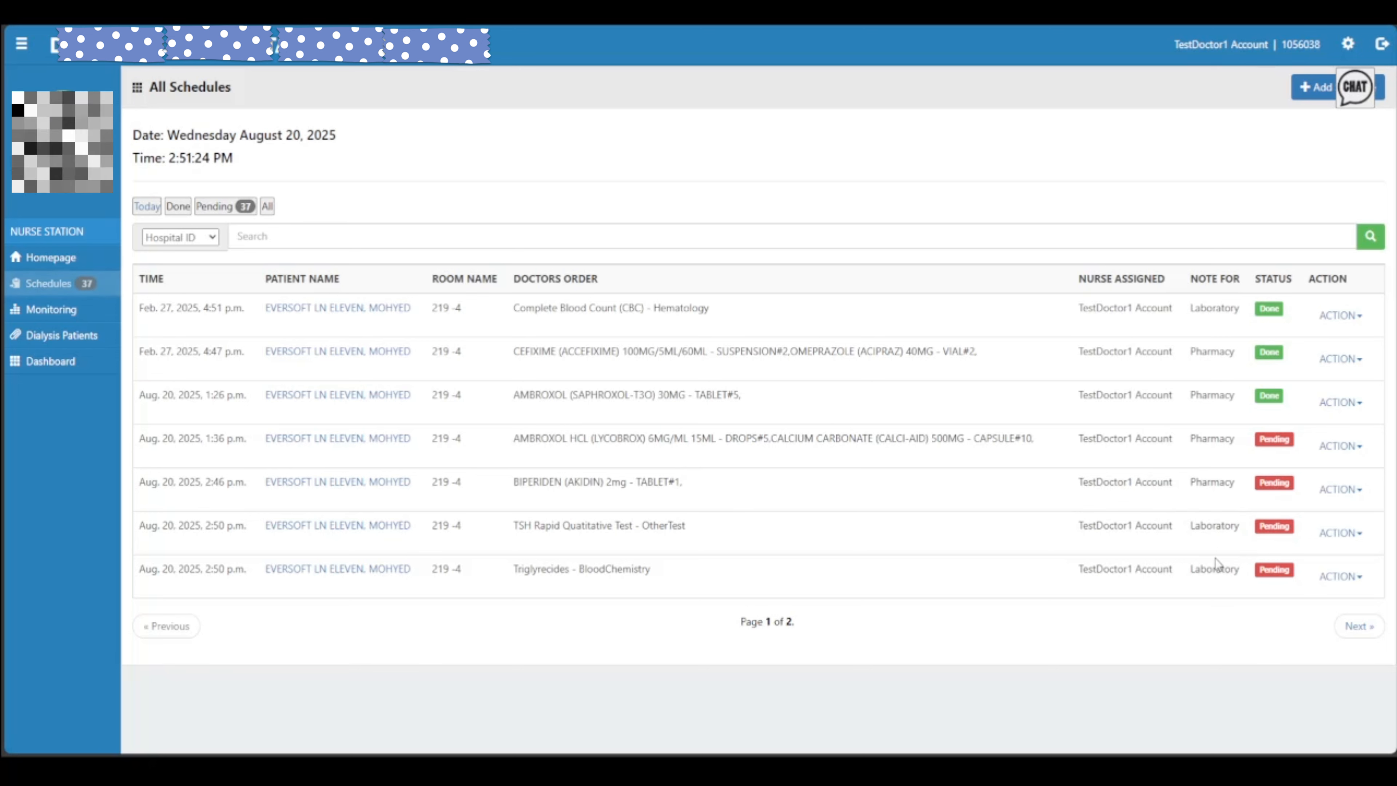
Return to page 1, check the TSH and Triglyrecides times, and open the patient's Add Nurse Schedule form
{"action": "left_click", "coordinate": [1357, 625]}
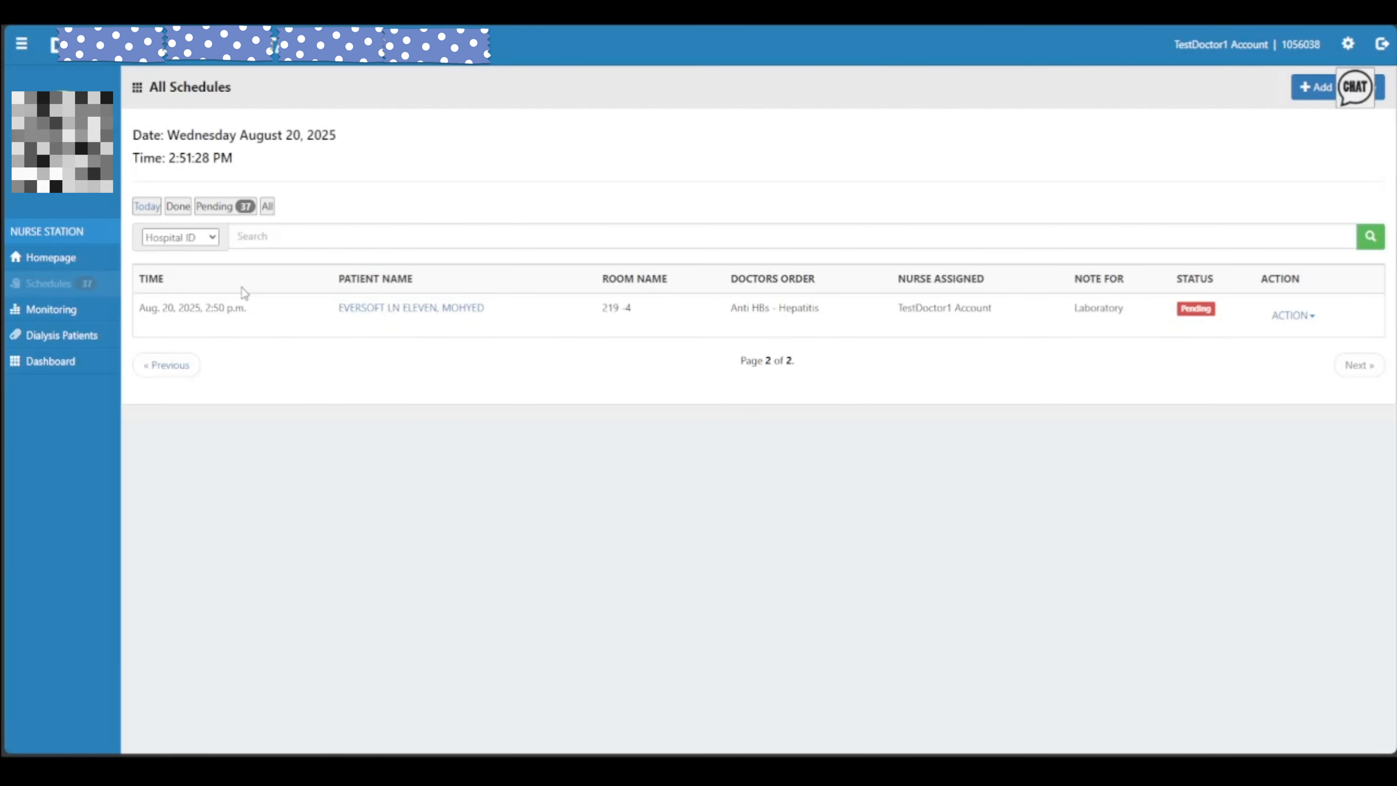
{"action": "left_click", "coordinate": [179, 369]}
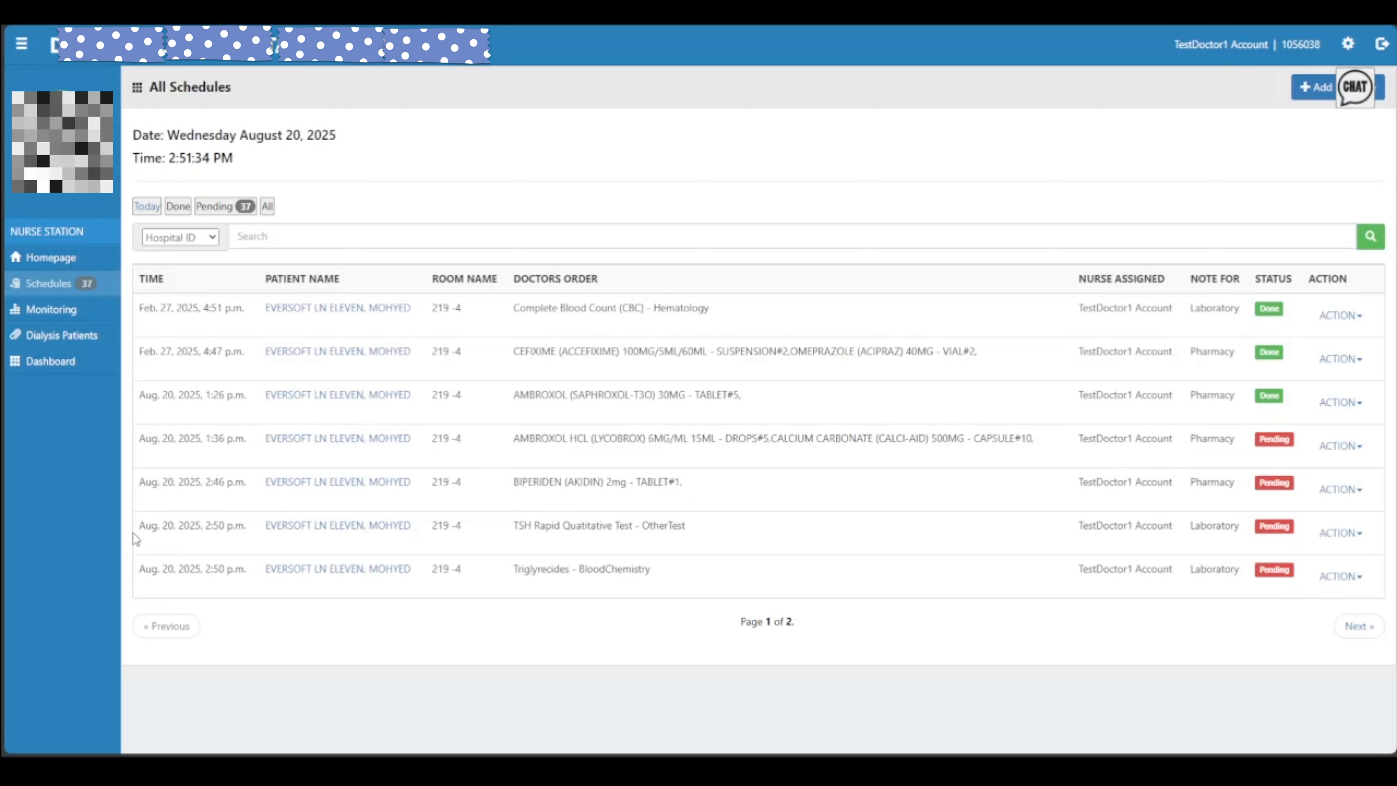
{"action": "left_click_drag", "start_coordinate": [134, 533], "coordinate": [240, 531]}
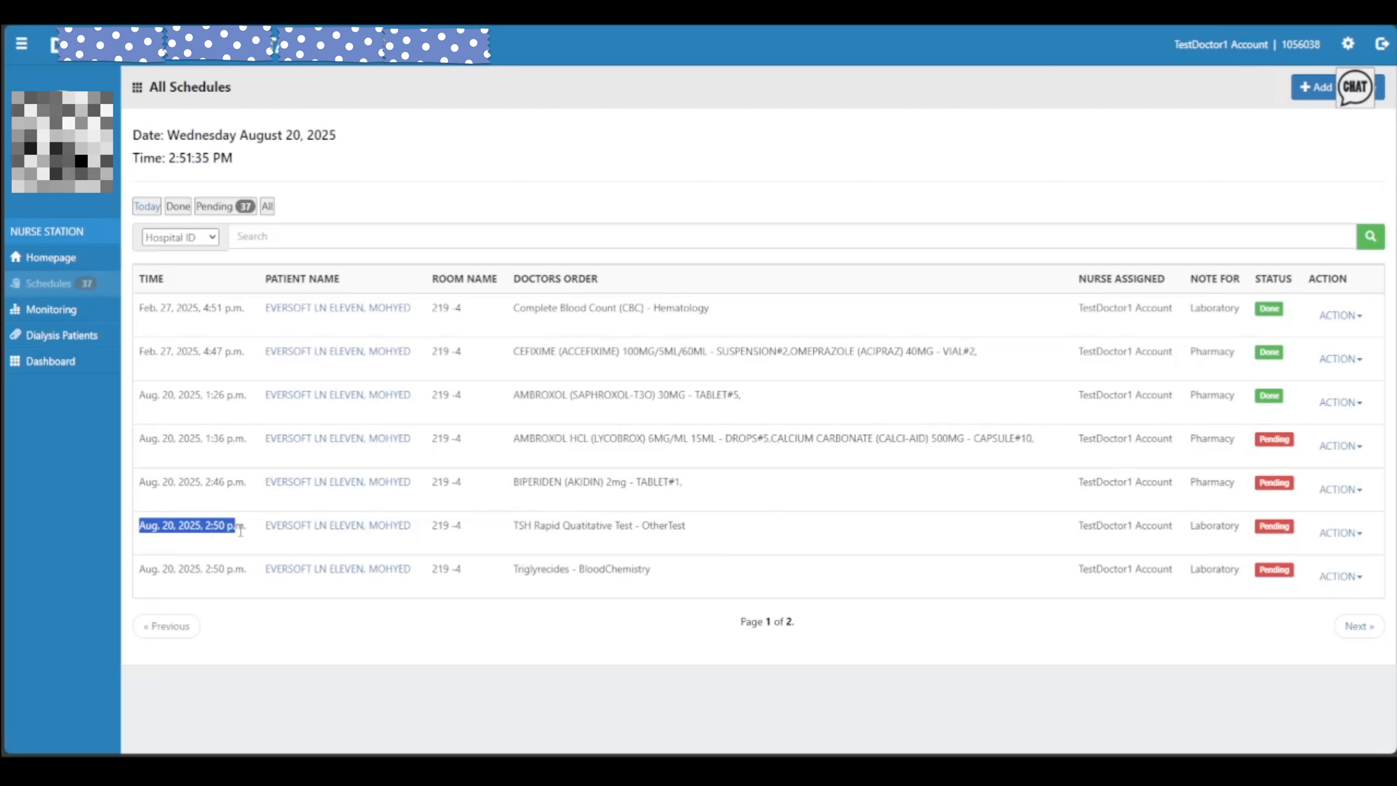
{"action": "left_click_drag", "start_coordinate": [136, 578], "coordinate": [251, 577]}
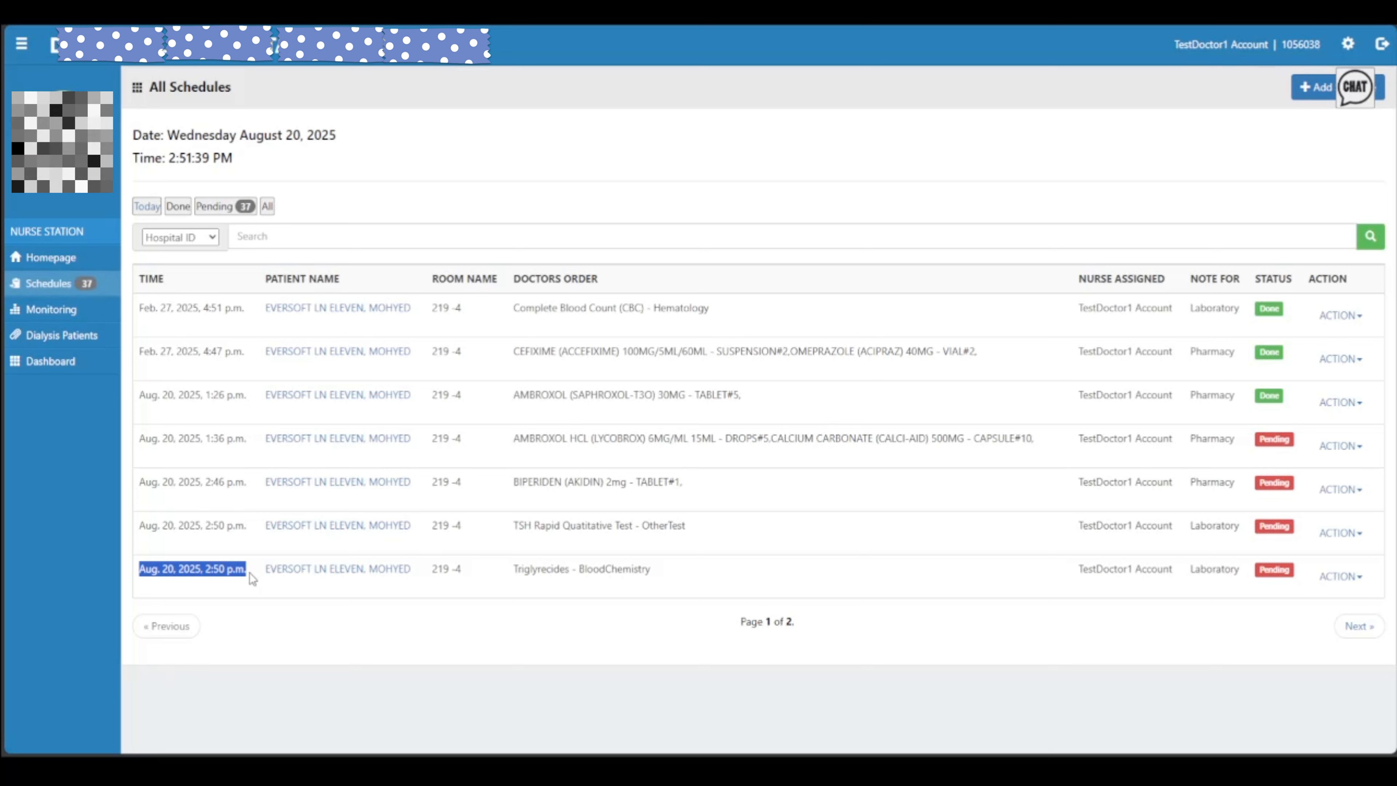
{"action": "left_click", "coordinate": [185, 508]}
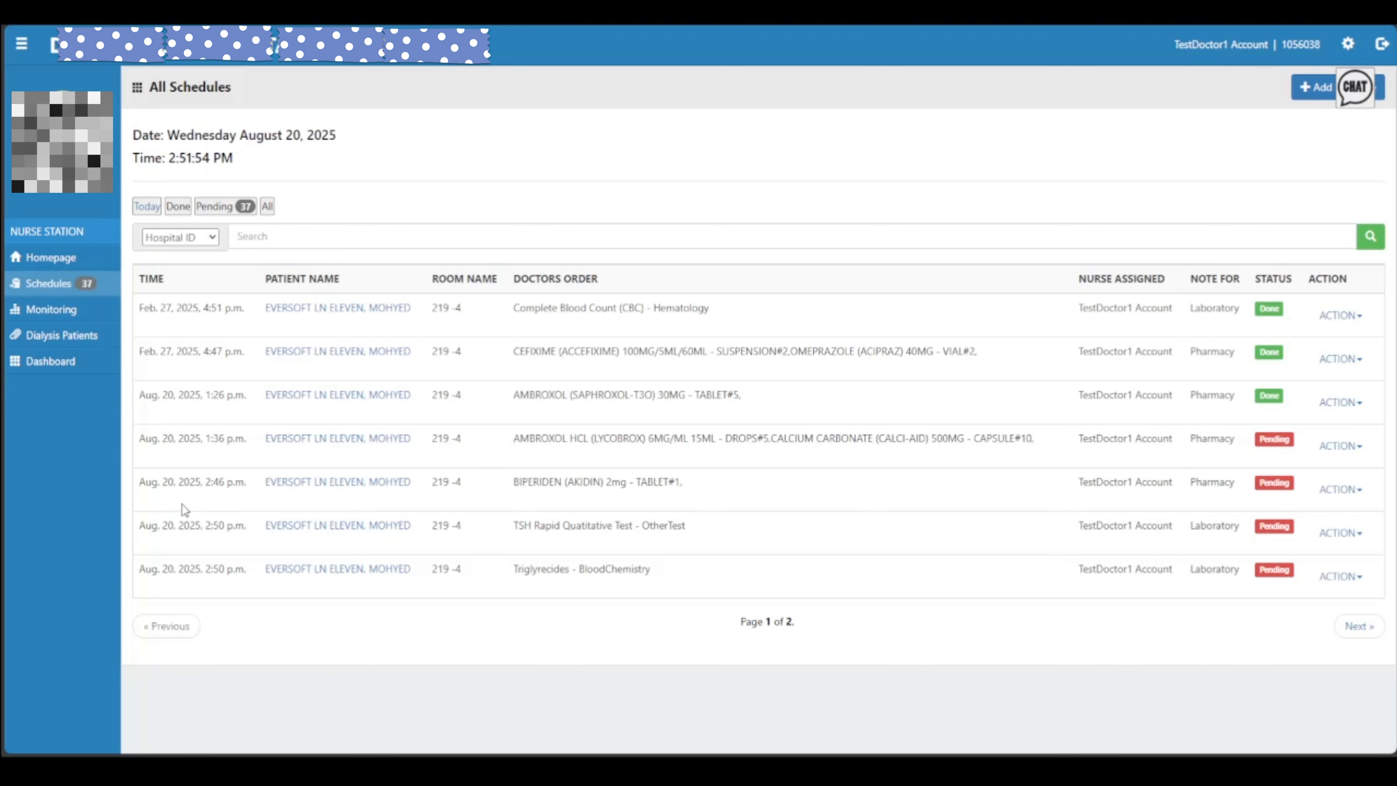
{"action": "left_click", "coordinate": [268, 375]}
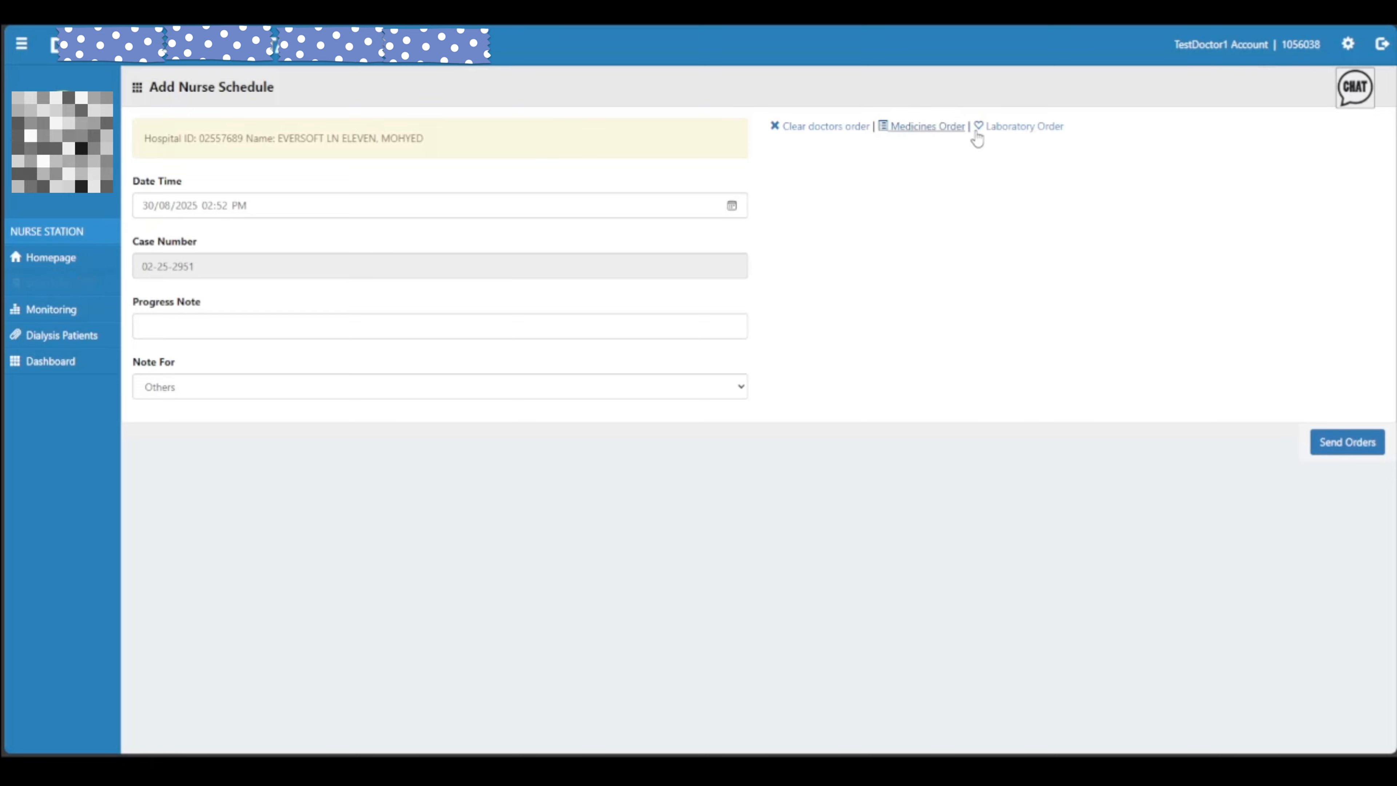
Search the medicines for CEFALEXIN and pick the FLERIDINE Cefalexin 500MG capsule
{"action": "left_click", "coordinate": [937, 131]}
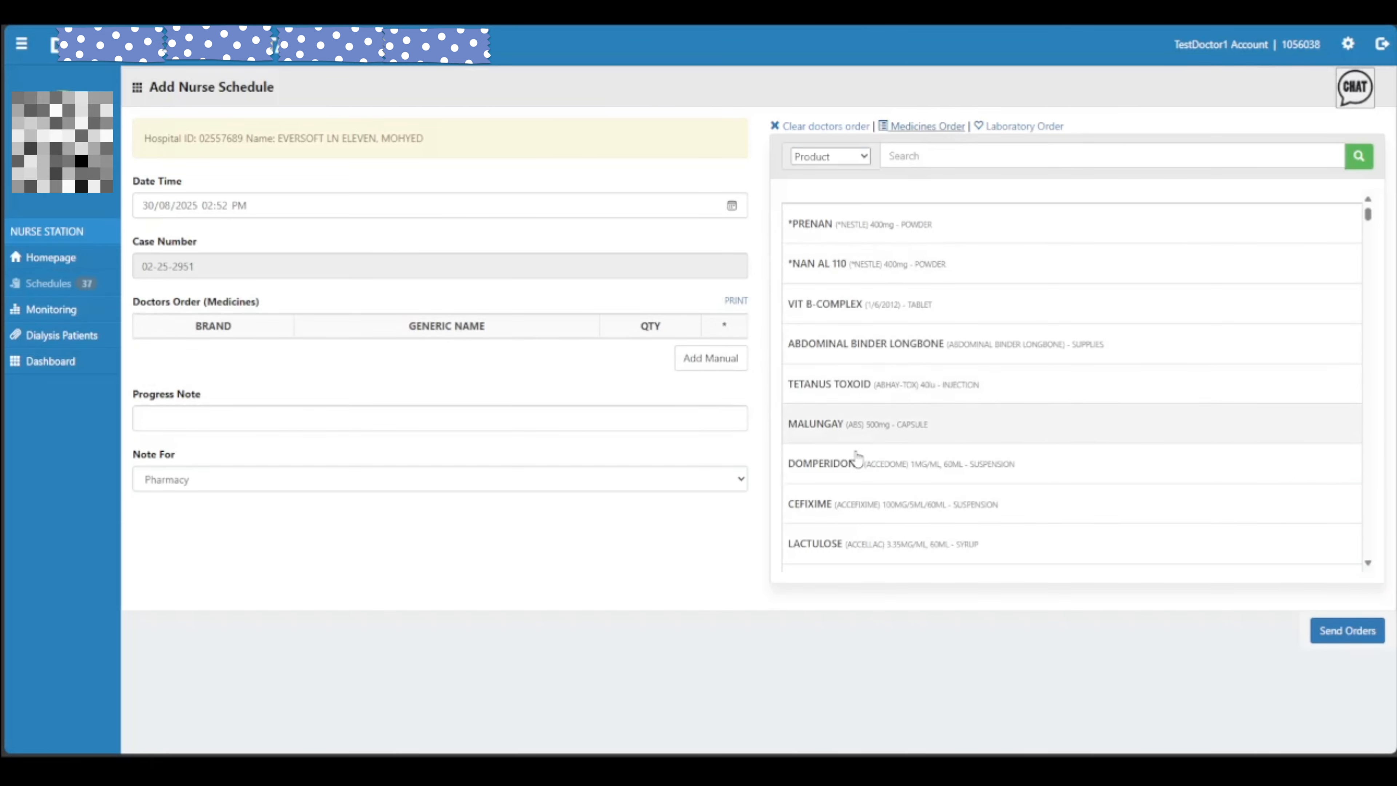
{"action": "scroll", "coordinate": [898, 428], "scroll_direction": "down", "scroll_amount": 5}
{"action": "left_click", "coordinate": [894, 154]}
{"action": "type", "text": "CEFALEXIN"}
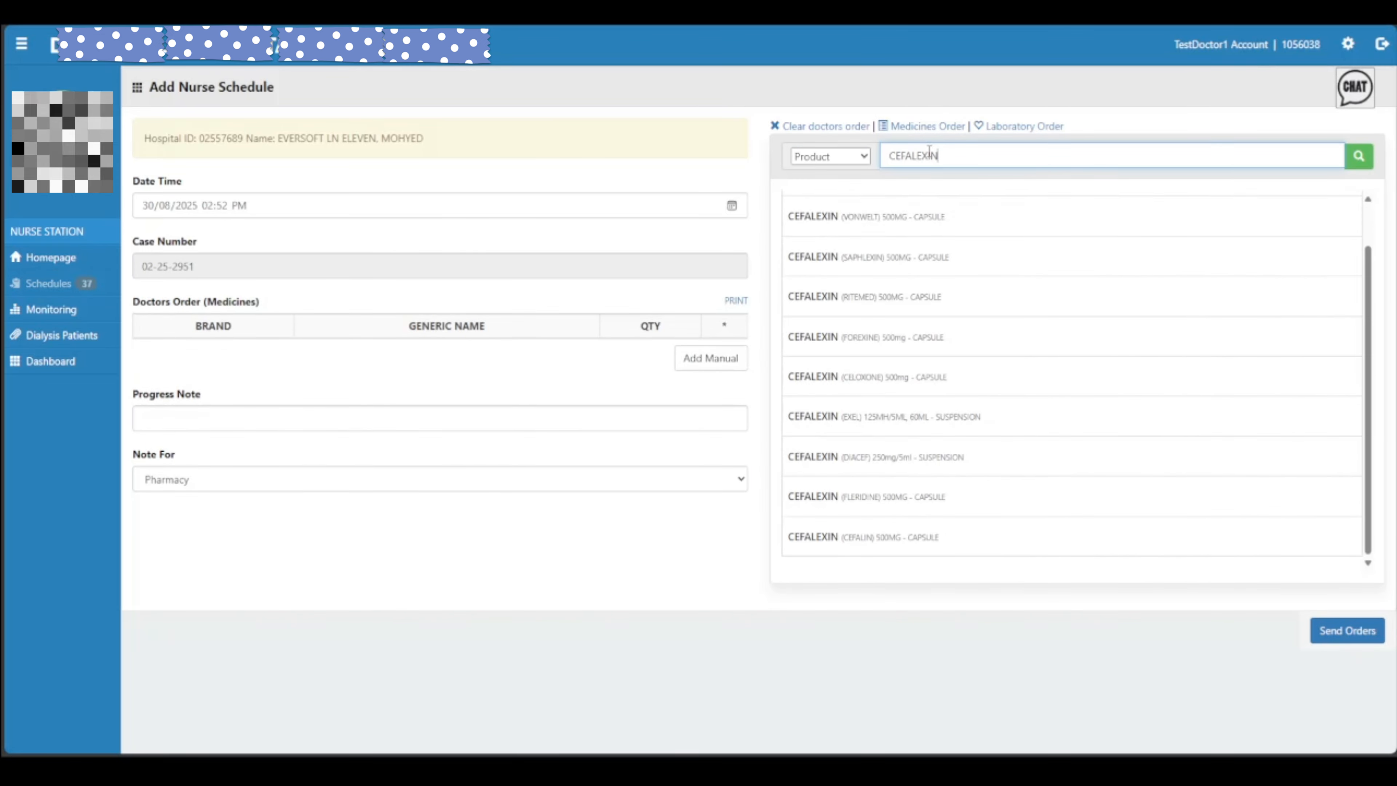
{"action": "left_click", "coordinate": [923, 497]}
Order 14 capsules, ORAL, TWICE A DAY, add the order, and send it
{"action": "left_click", "coordinate": [534, 115]}
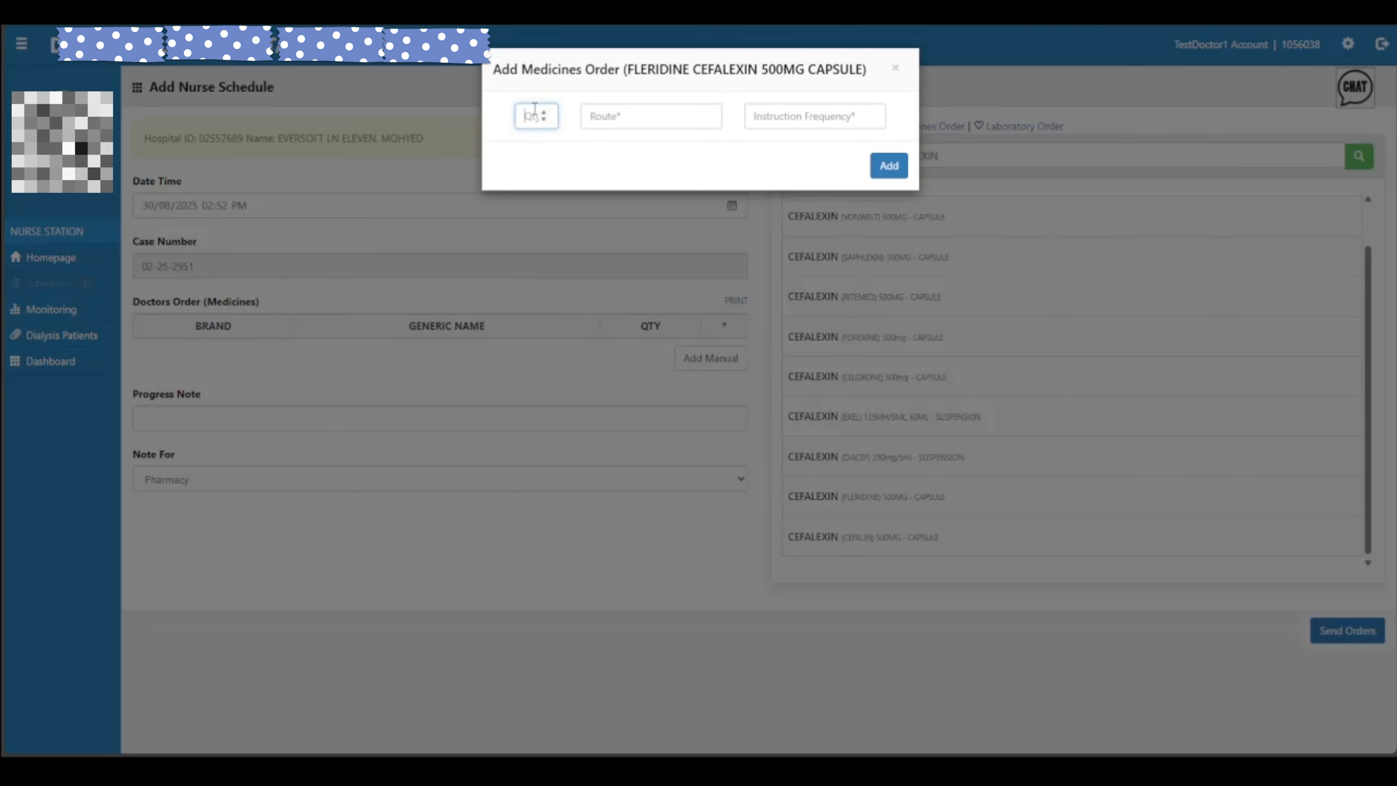
{"action": "left_click", "coordinate": [601, 115]}
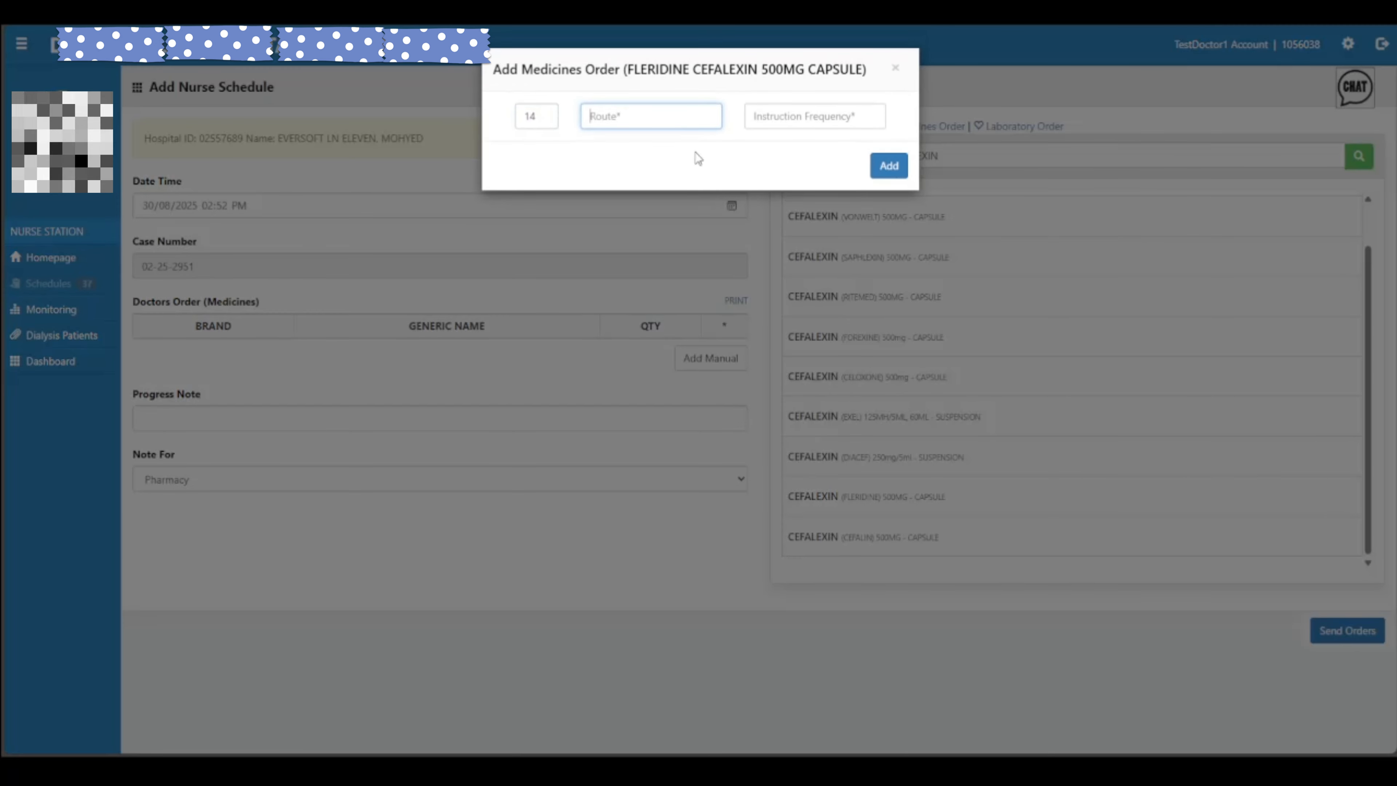
{"action": "left_click", "coordinate": [699, 158]}
{"action": "left_click", "coordinate": [854, 120]}
{"action": "key", "text": "ctrl+a"}
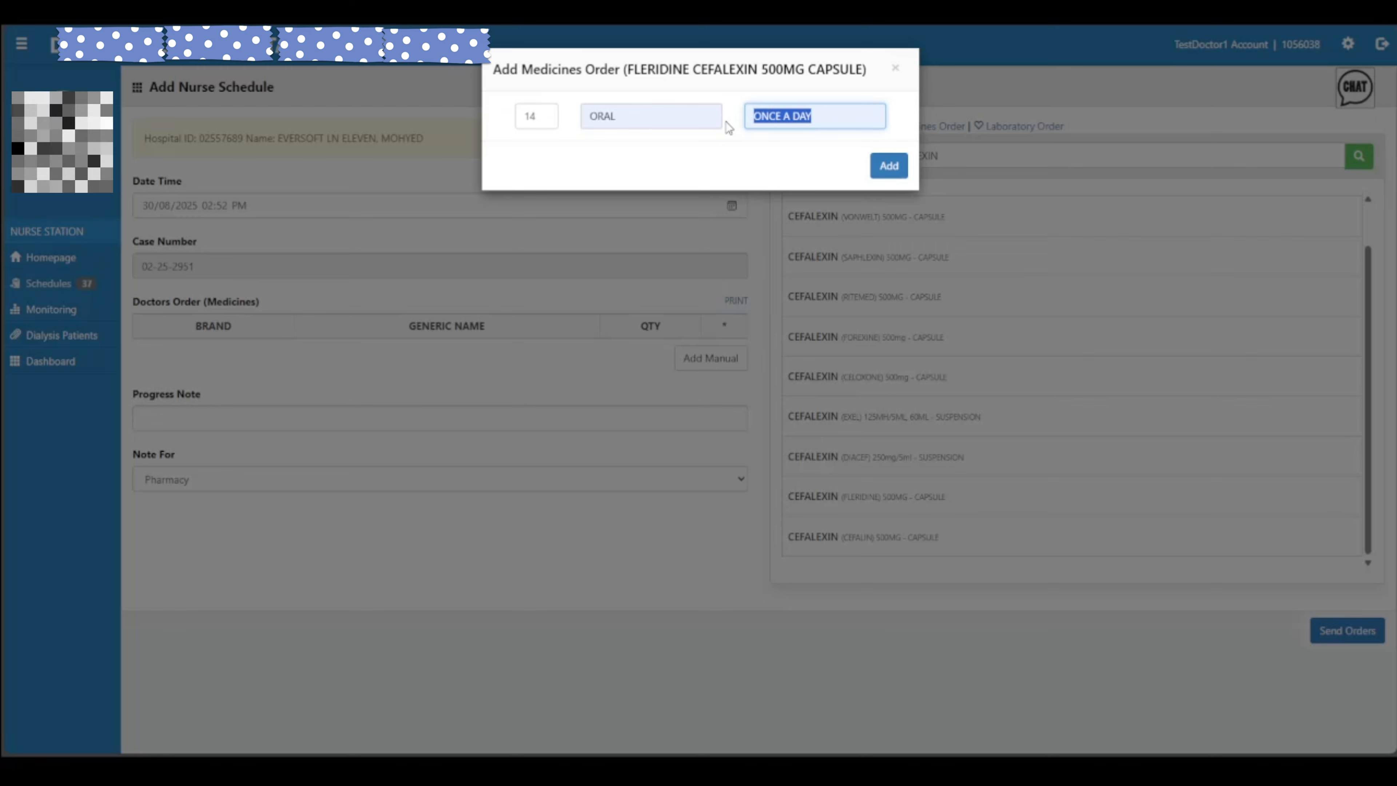
{"action": "type", "text": "TW"}
{"action": "key", "text": "BackSpace"}
{"action": "key", "text": "BackSpace"}
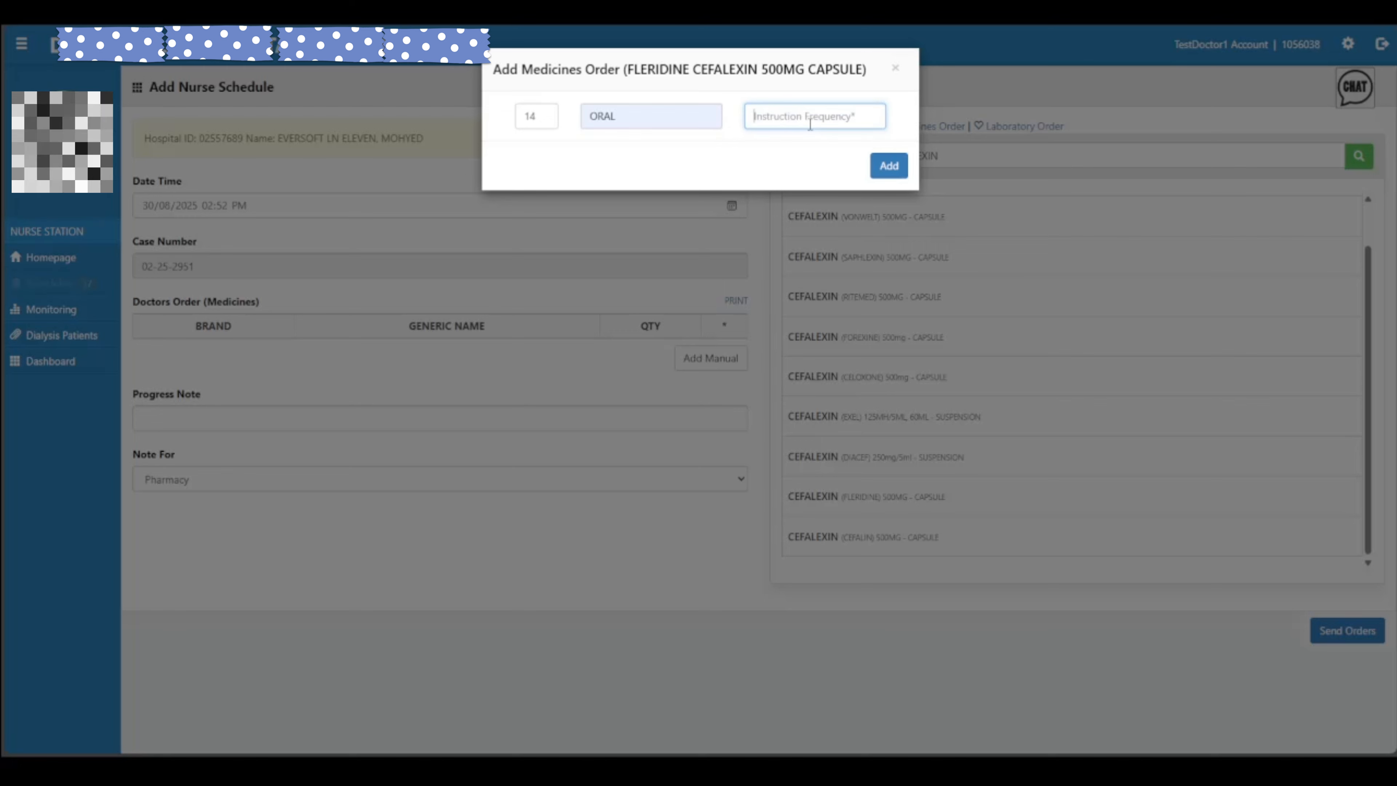
{"action": "type", "text": "TWICE A DAY"}
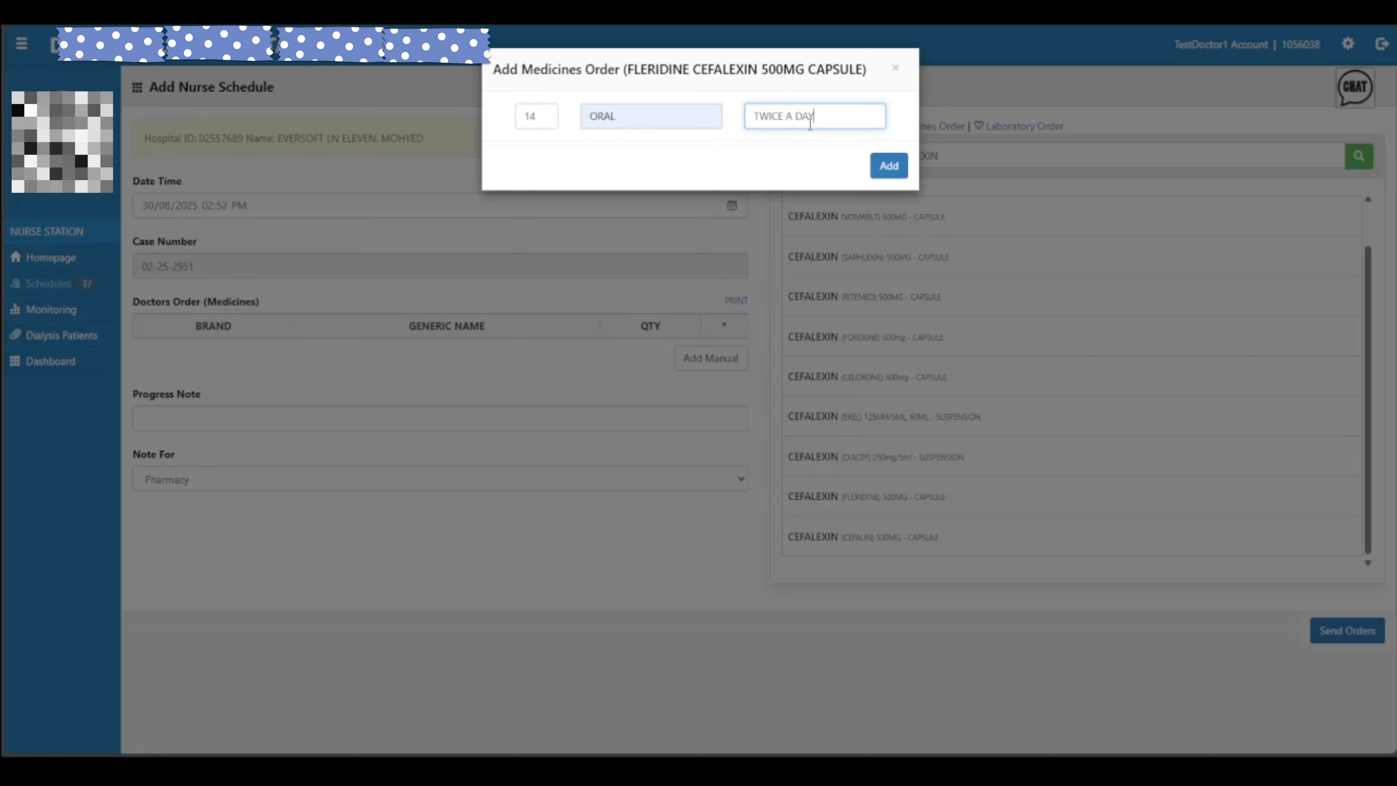
{"action": "left_click", "coordinate": [888, 165]}
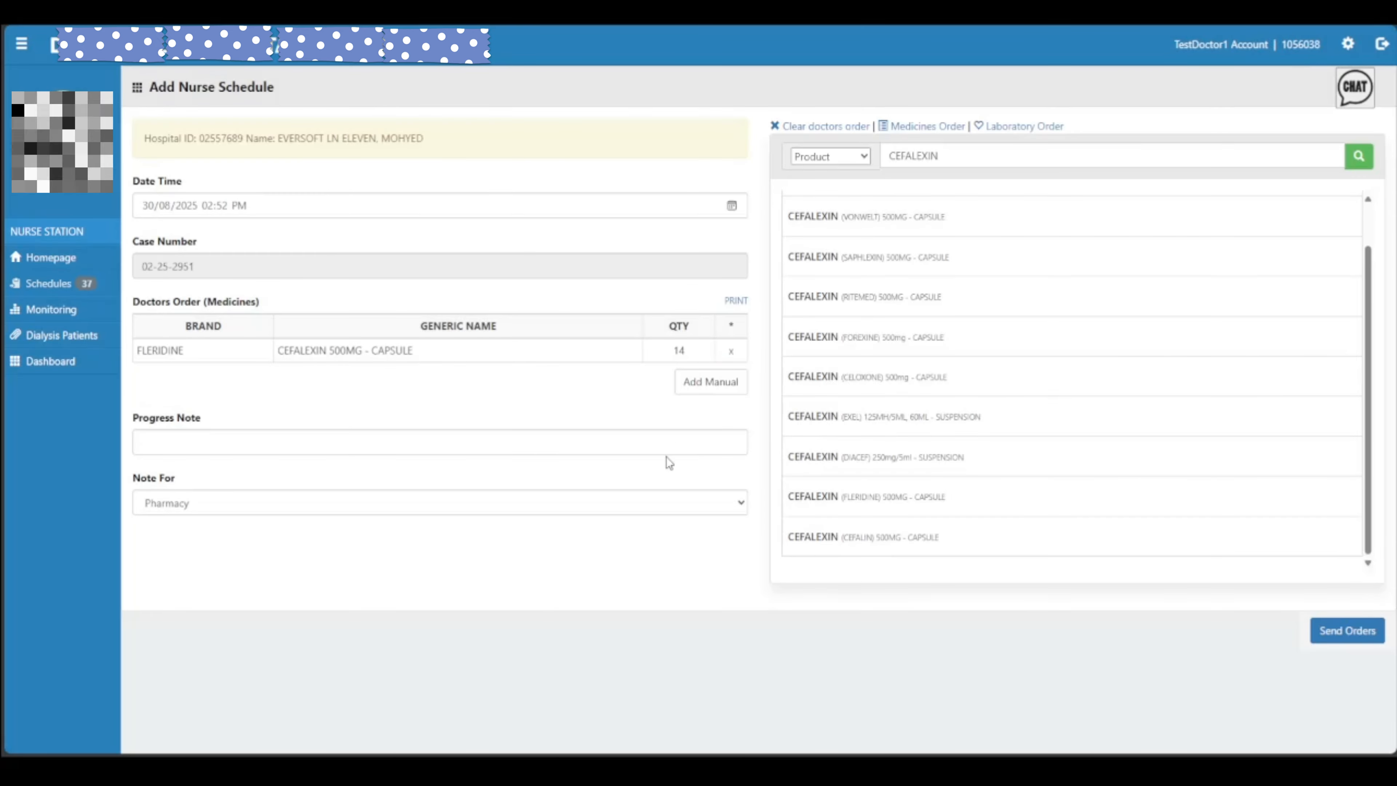
{"action": "left_click", "coordinate": [1325, 638]}
{"action": "left_click", "coordinate": [770, 91]}
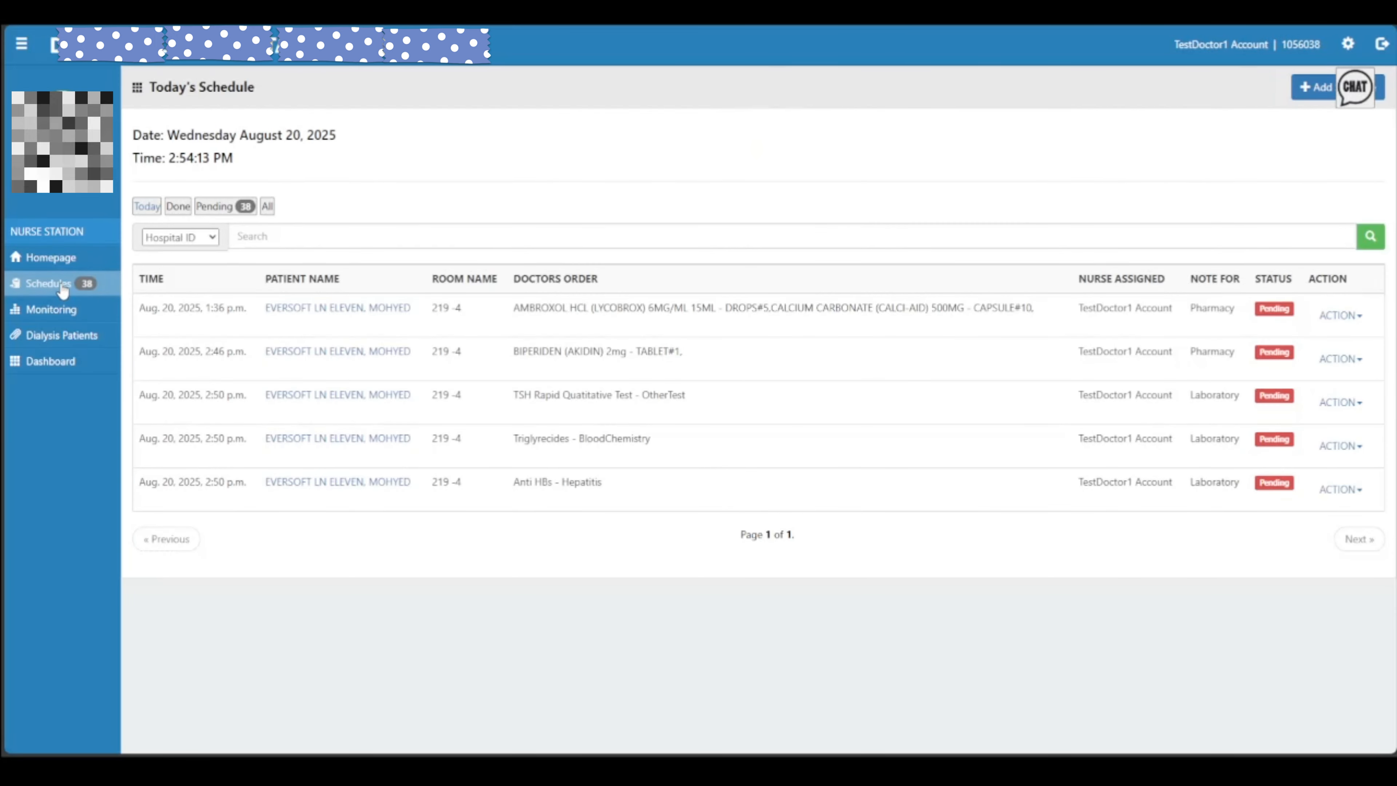
Filter Today's Schedule to Pending by last name and check the Cefalexin order's text, date and time
{"action": "left_click", "coordinate": [64, 286]}
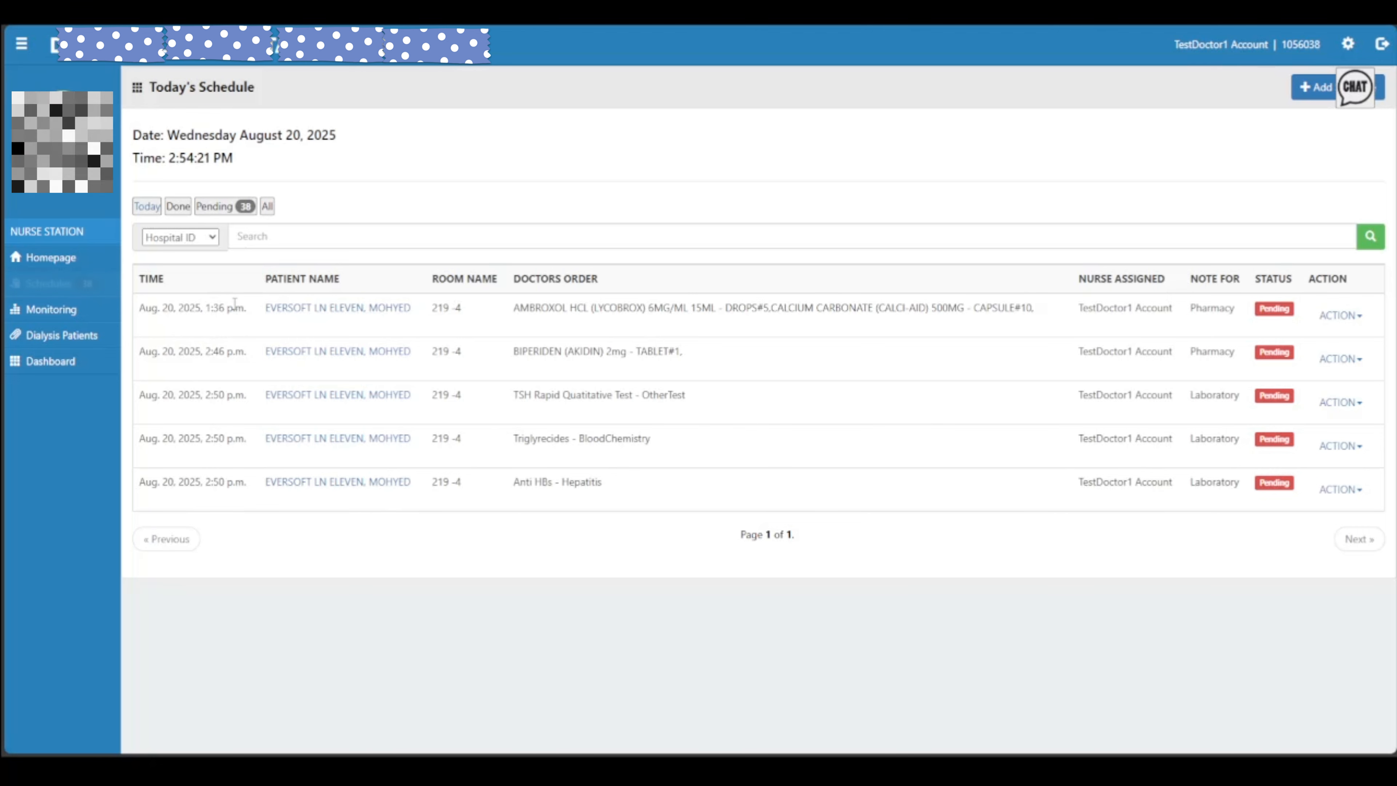
{"action": "left_click", "coordinate": [233, 211]}
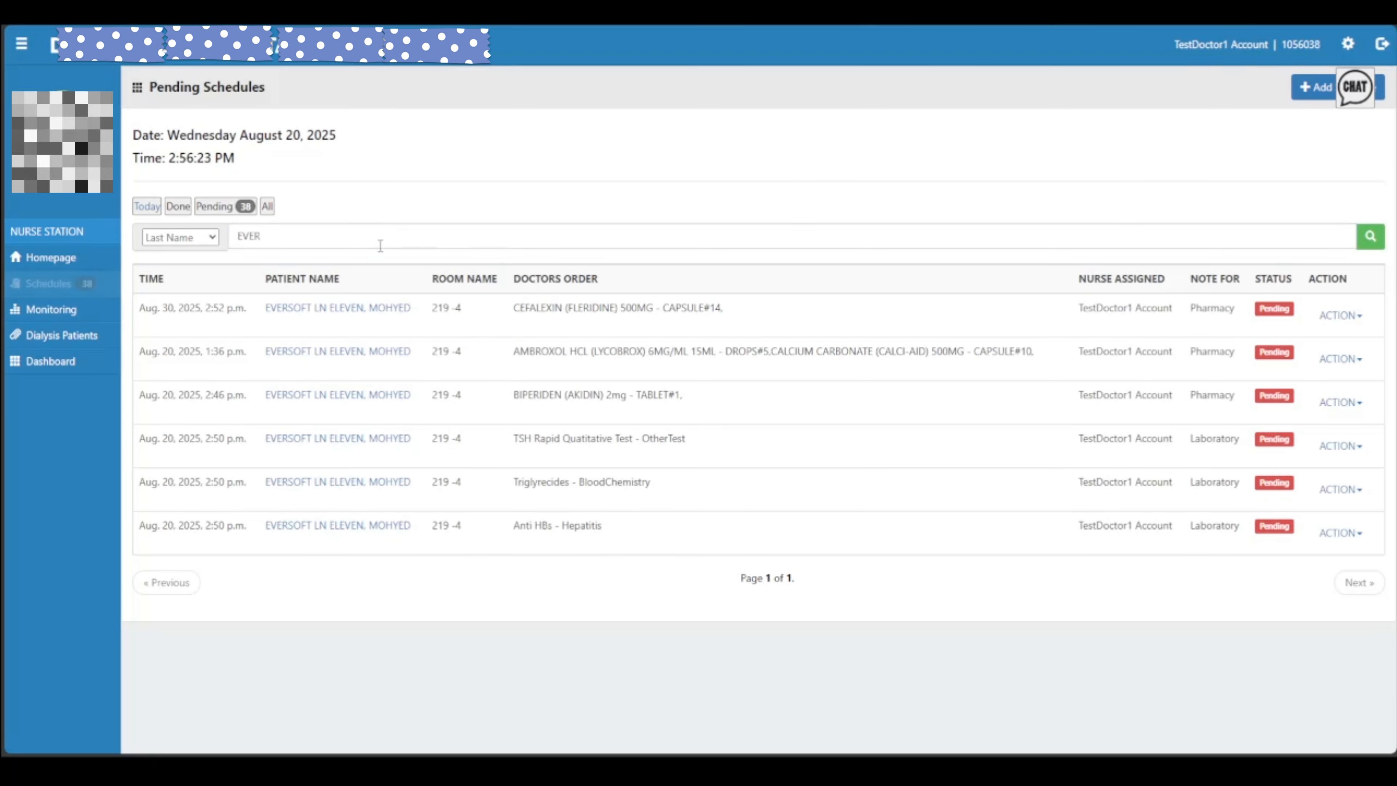
{"action": "left_click", "coordinate": [379, 241]}
{"action": "left_click", "coordinate": [267, 321]}
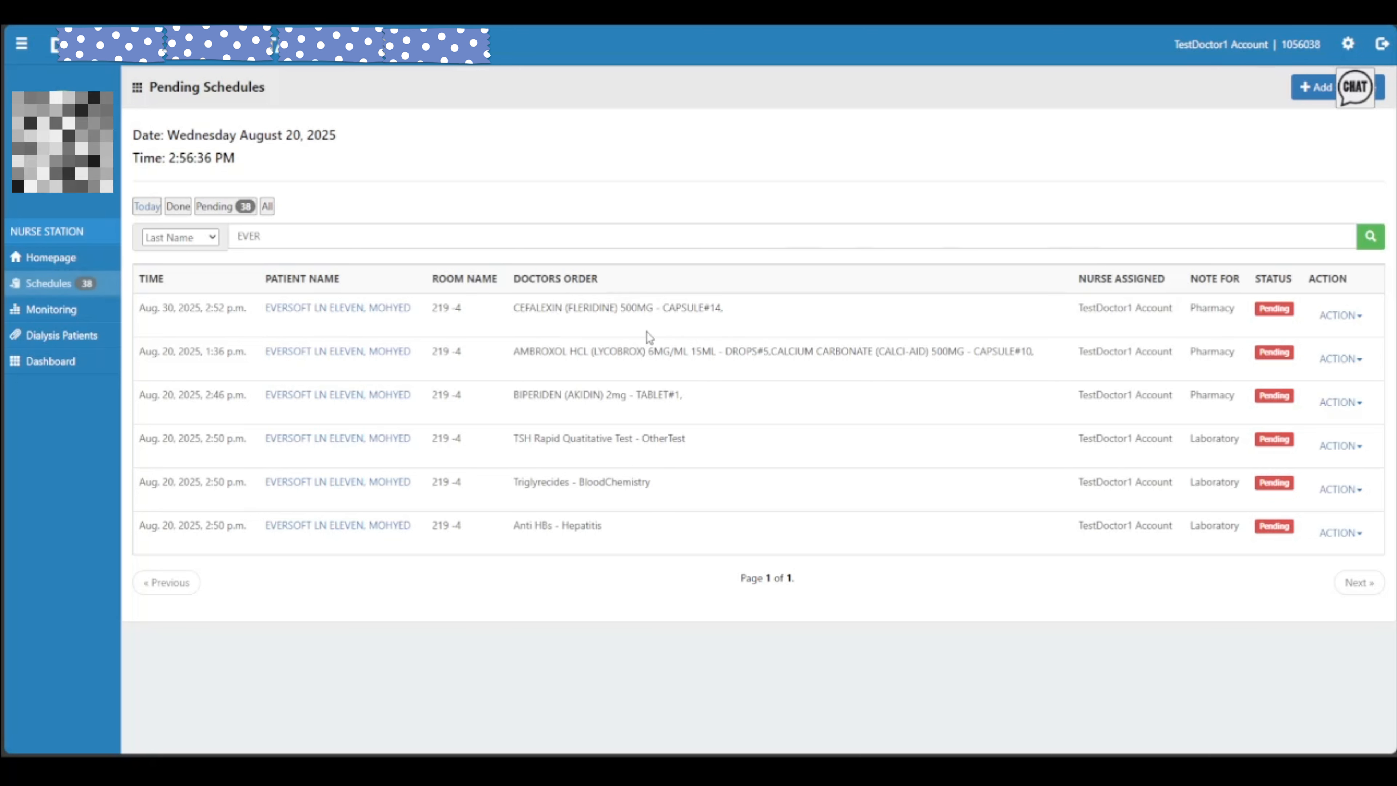
{"action": "left_click_drag", "start_coordinate": [512, 311], "coordinate": [747, 319]}
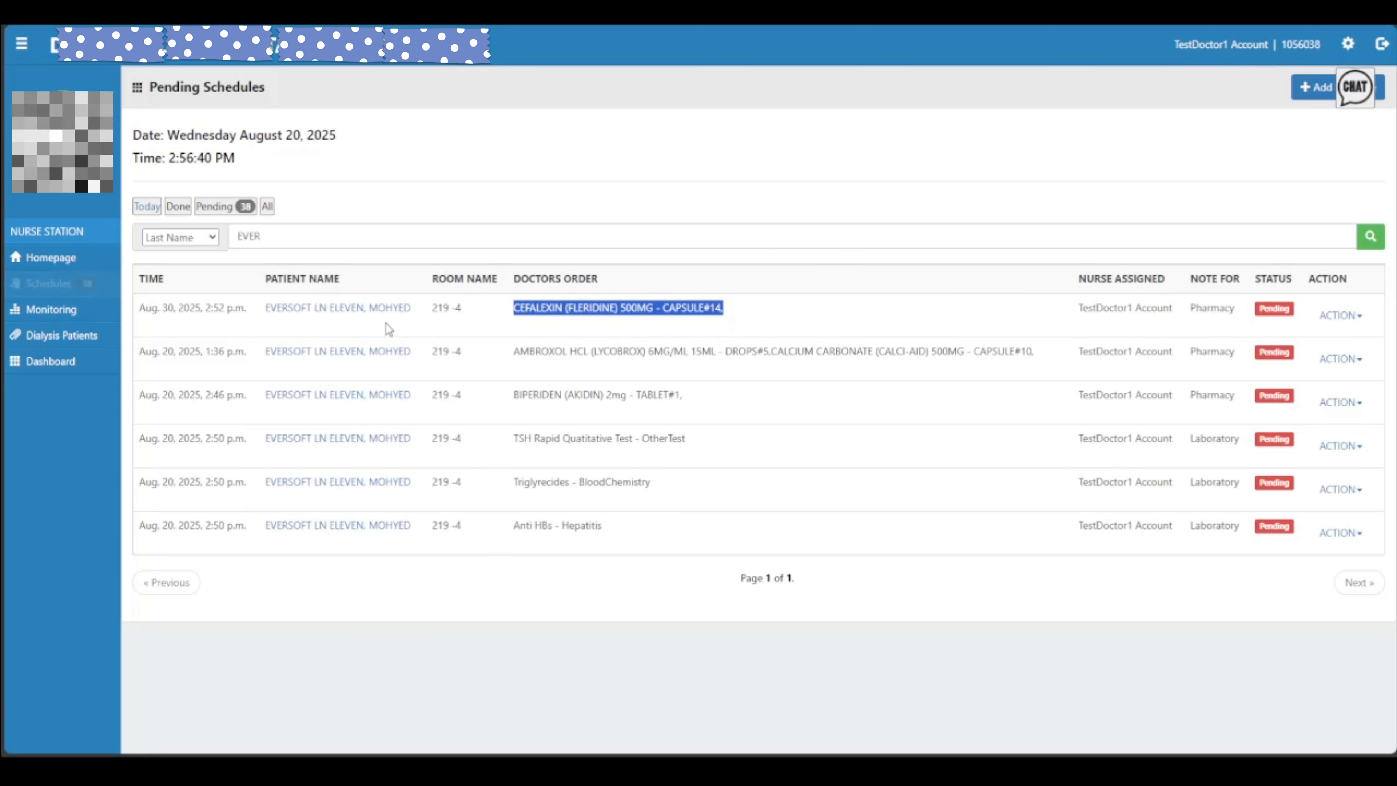
{"action": "left_click", "coordinate": [583, 320]}
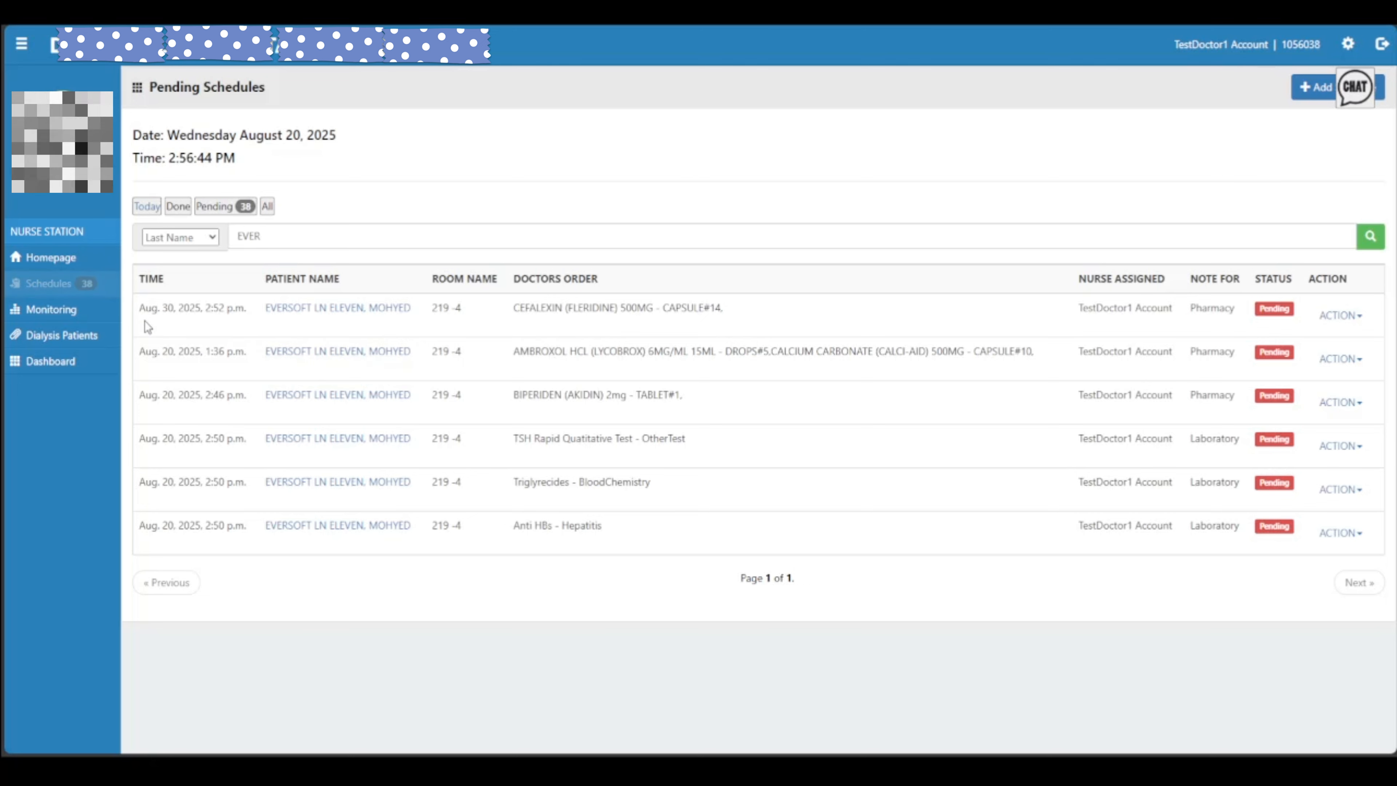
{"action": "left_click_drag", "start_coordinate": [140, 321], "coordinate": [176, 377]}
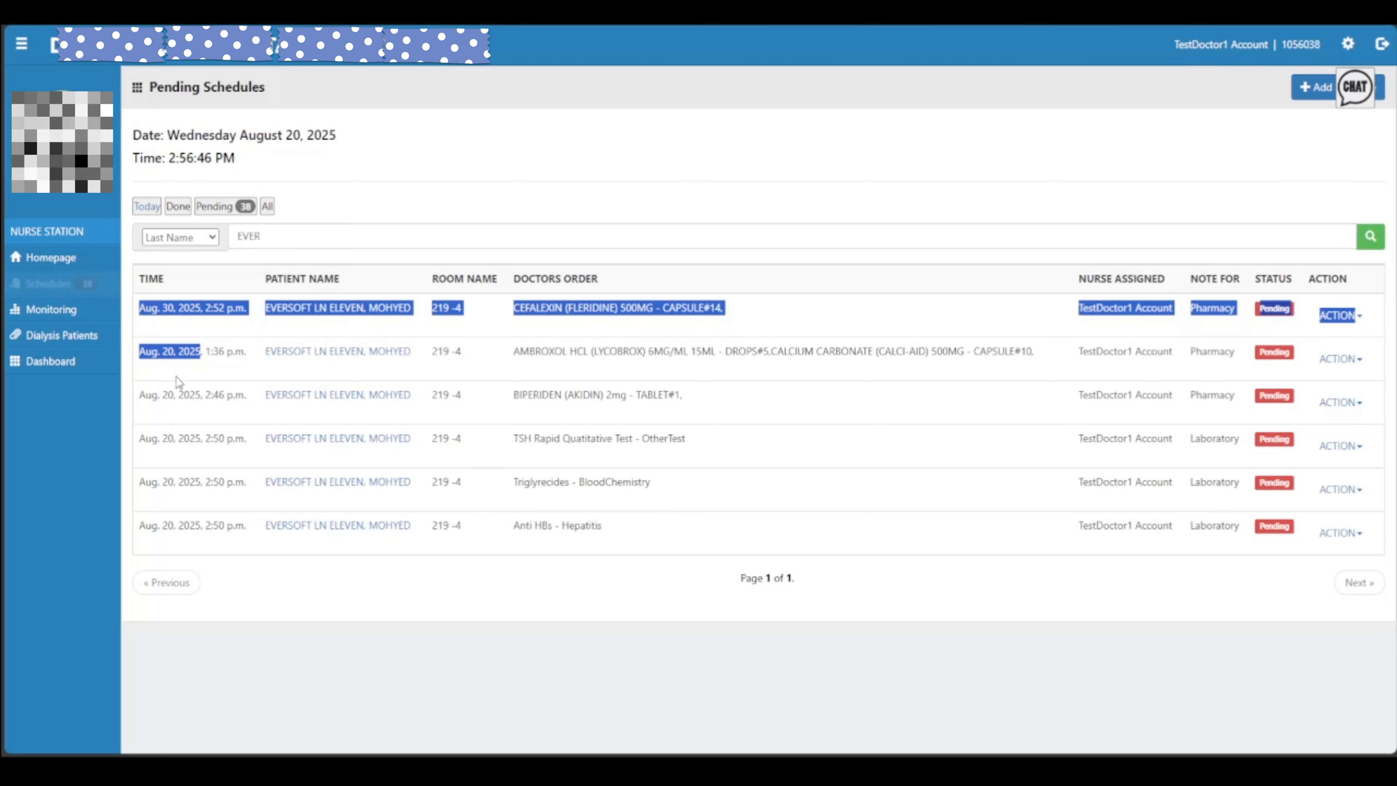
{"action": "left_click", "coordinate": [175, 377]}
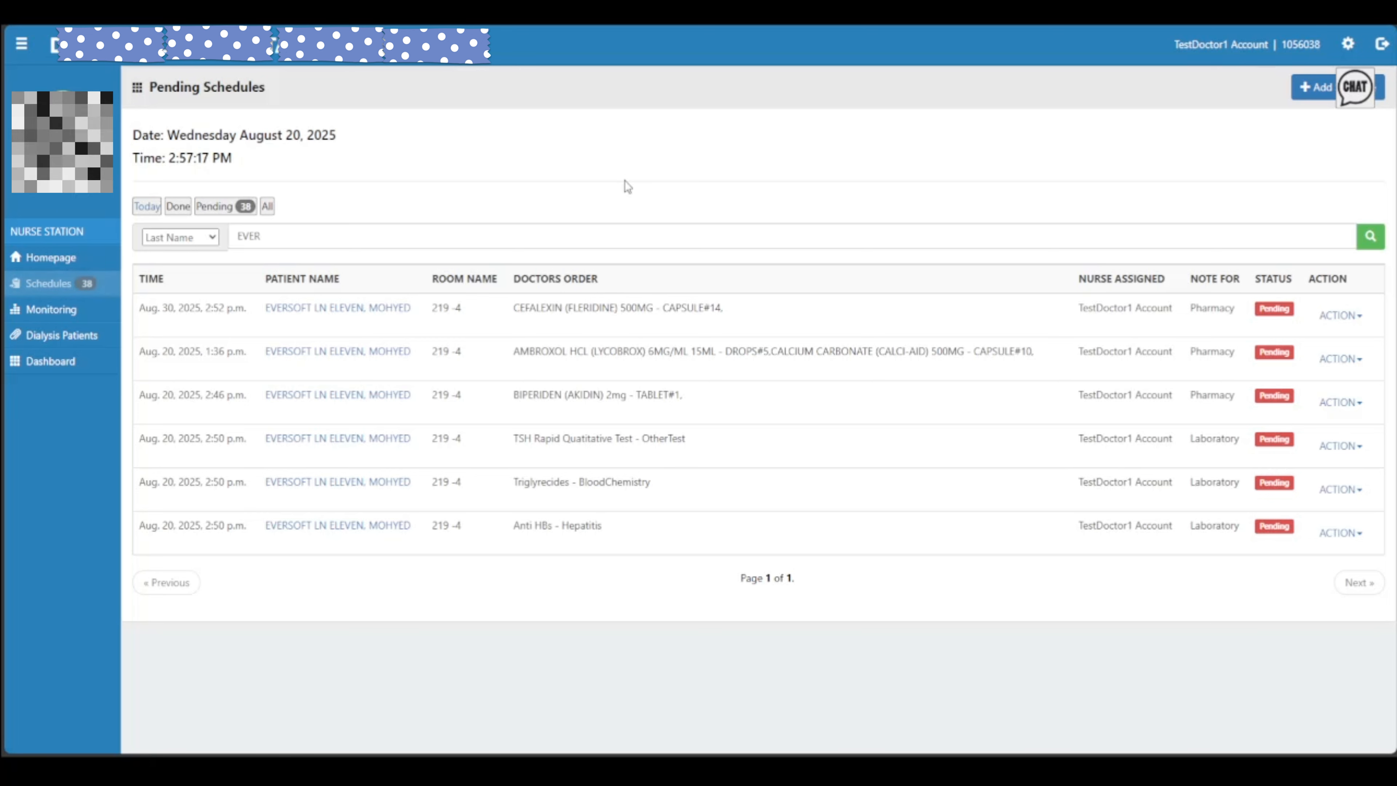
{"action": "left_click_drag", "start_coordinate": [139, 308], "coordinate": [253, 309]}
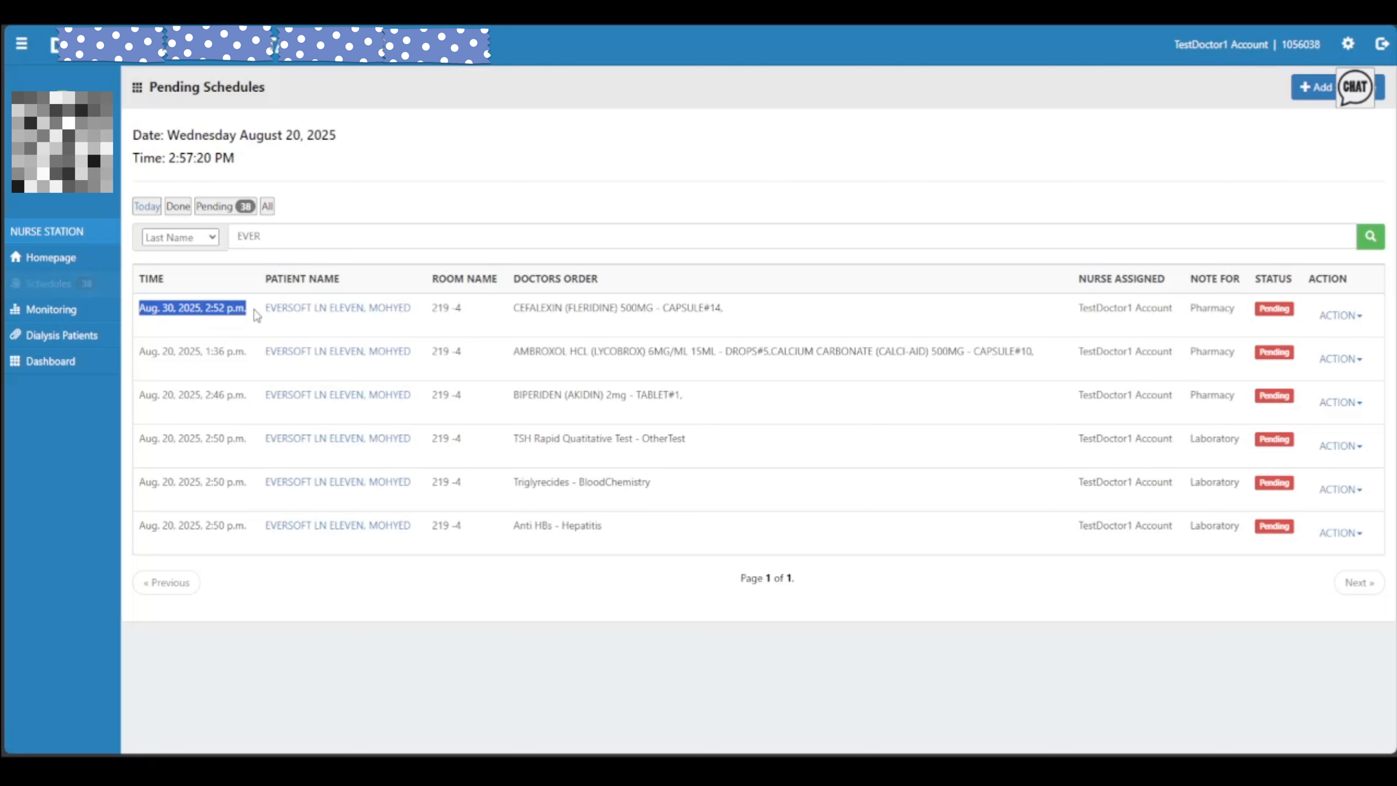
{"action": "left_click", "coordinate": [211, 329]}
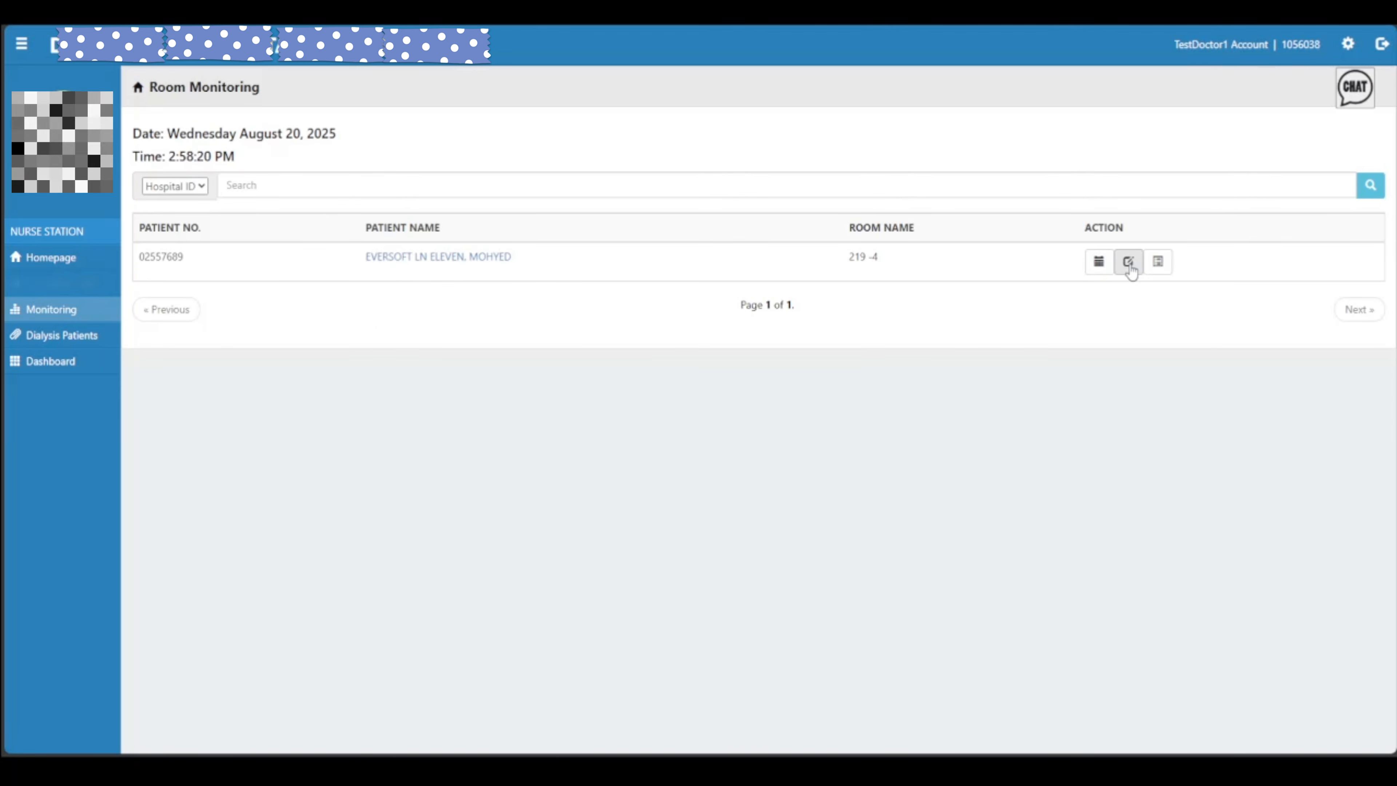
Open the patient's Return Medicines page and the return form for the Omeprazole 40MG vial
{"action": "left_click", "coordinate": [1129, 262]}
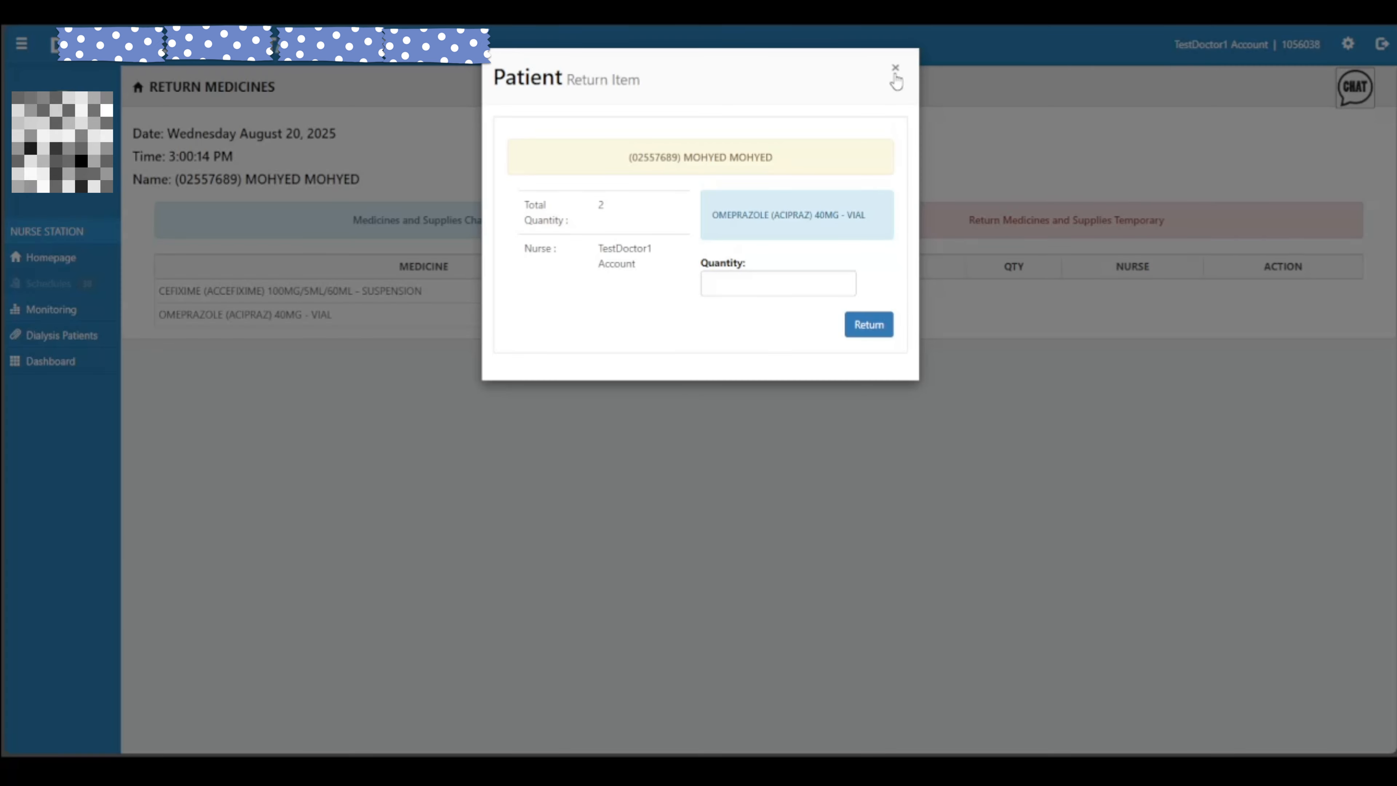
{"action": "left_click", "coordinate": [897, 74]}
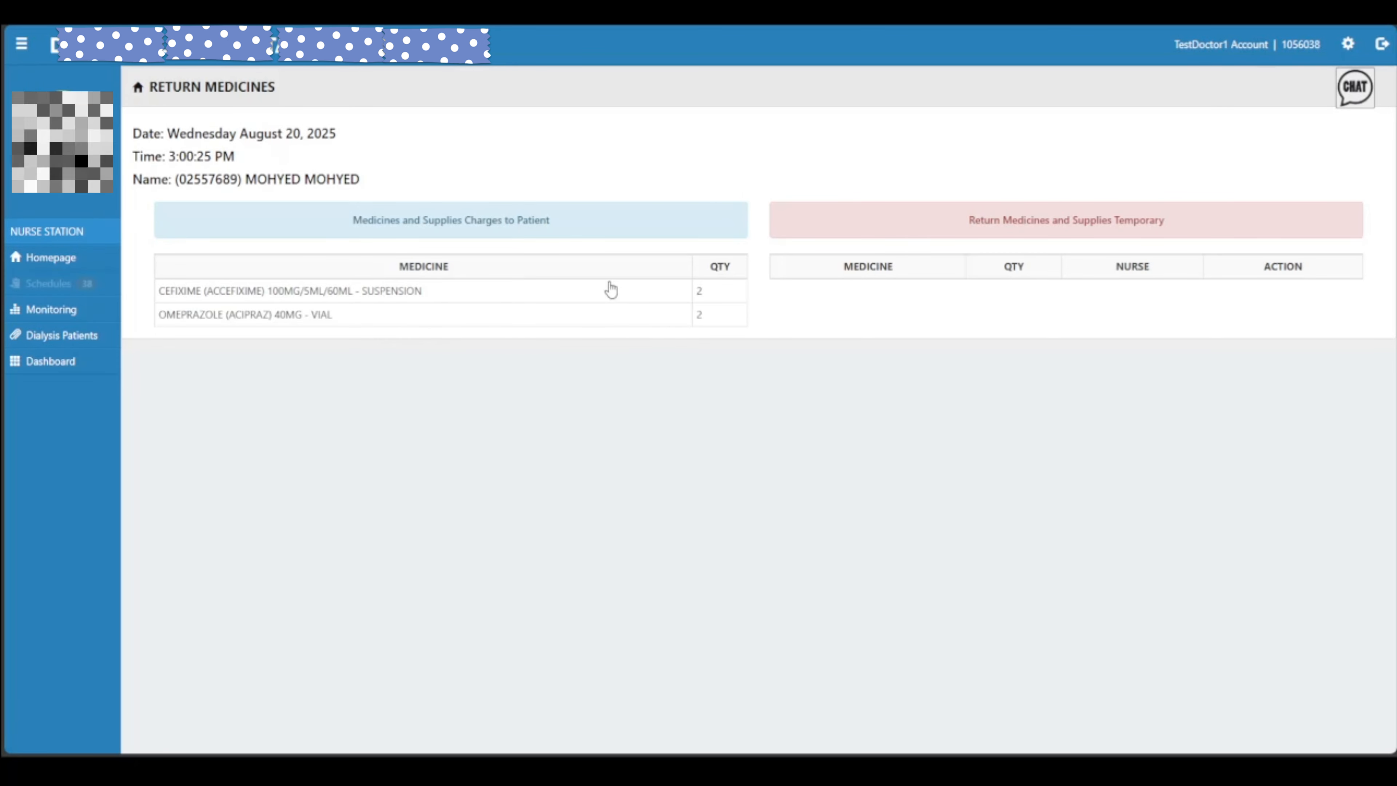
{"action": "left_click_drag", "start_coordinate": [386, 221], "coordinate": [586, 223]}
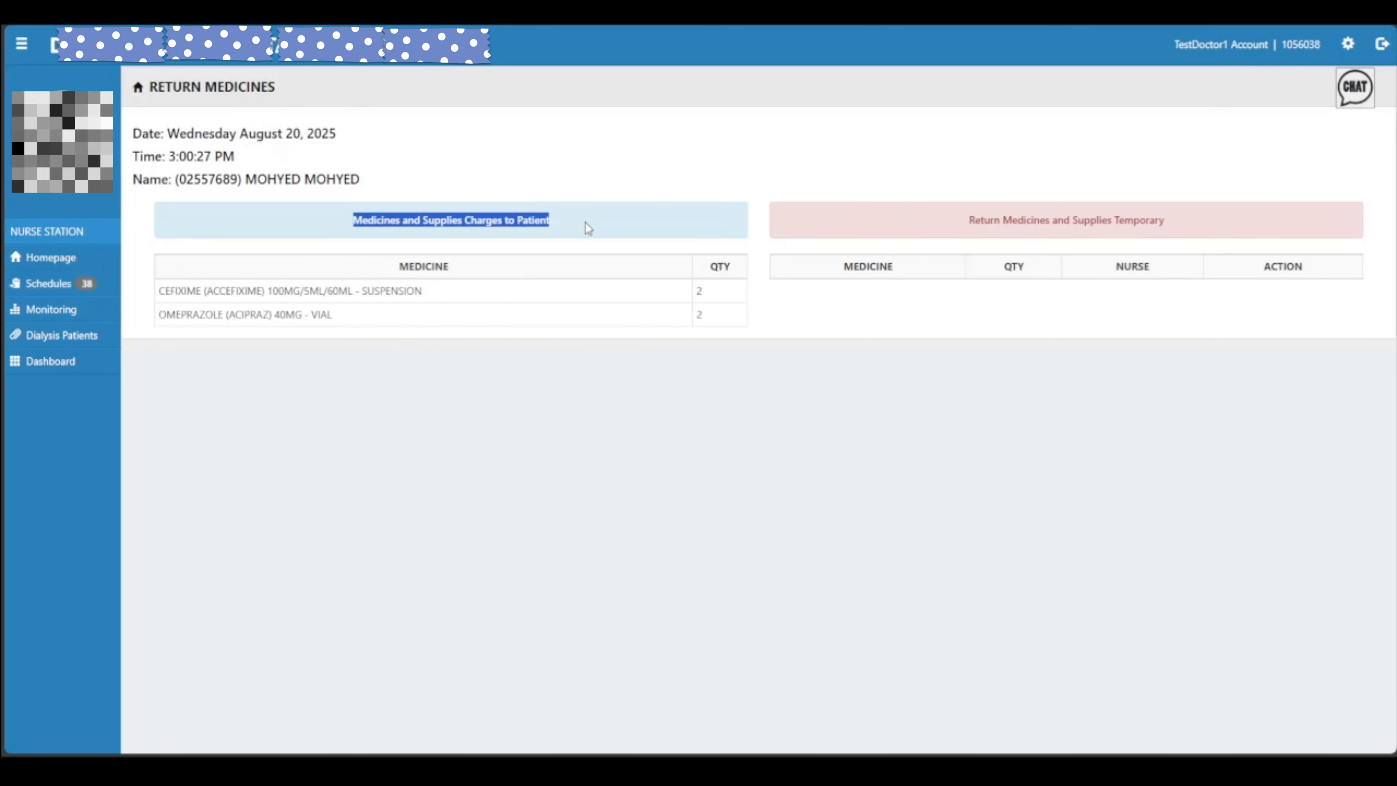
{"action": "left_click", "coordinate": [585, 223]}
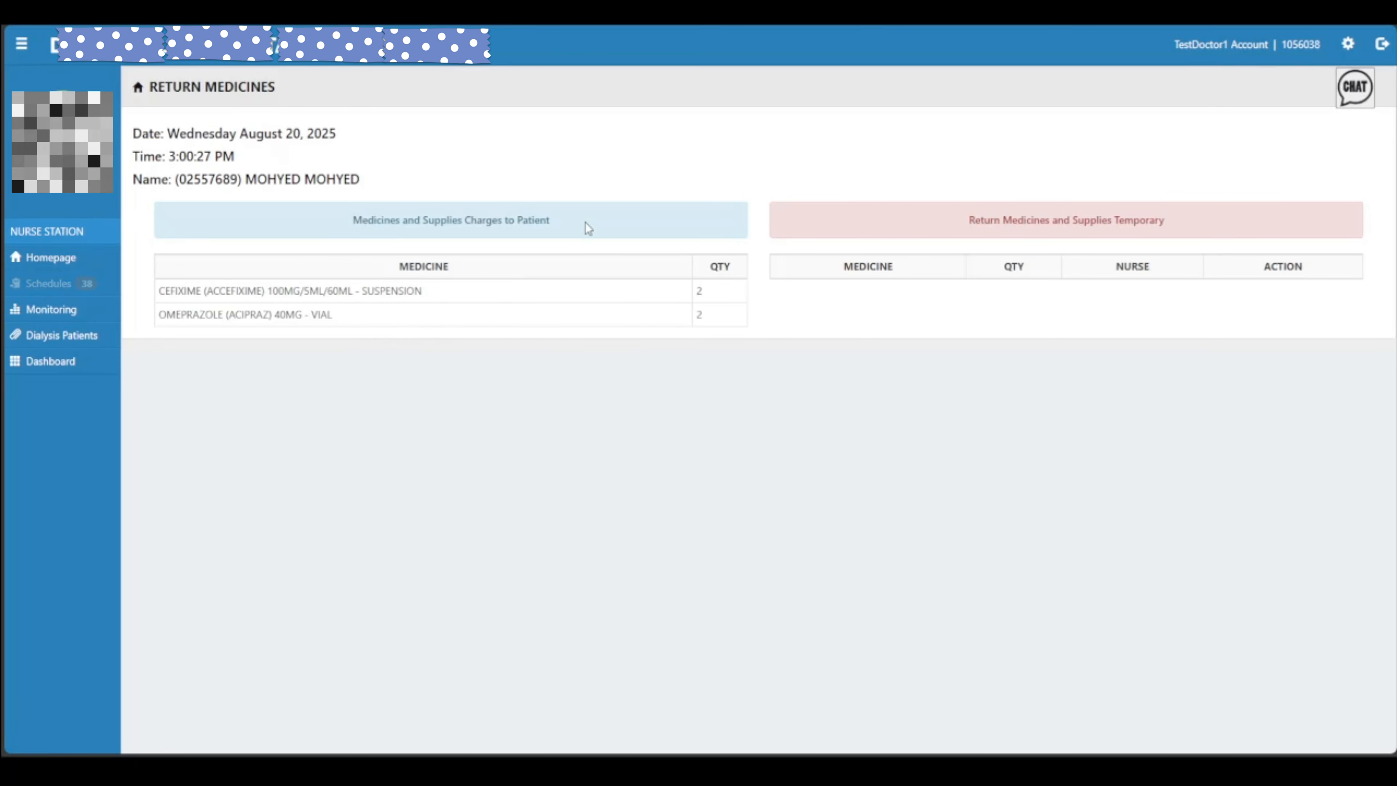
{"action": "left_click", "coordinate": [388, 318]}
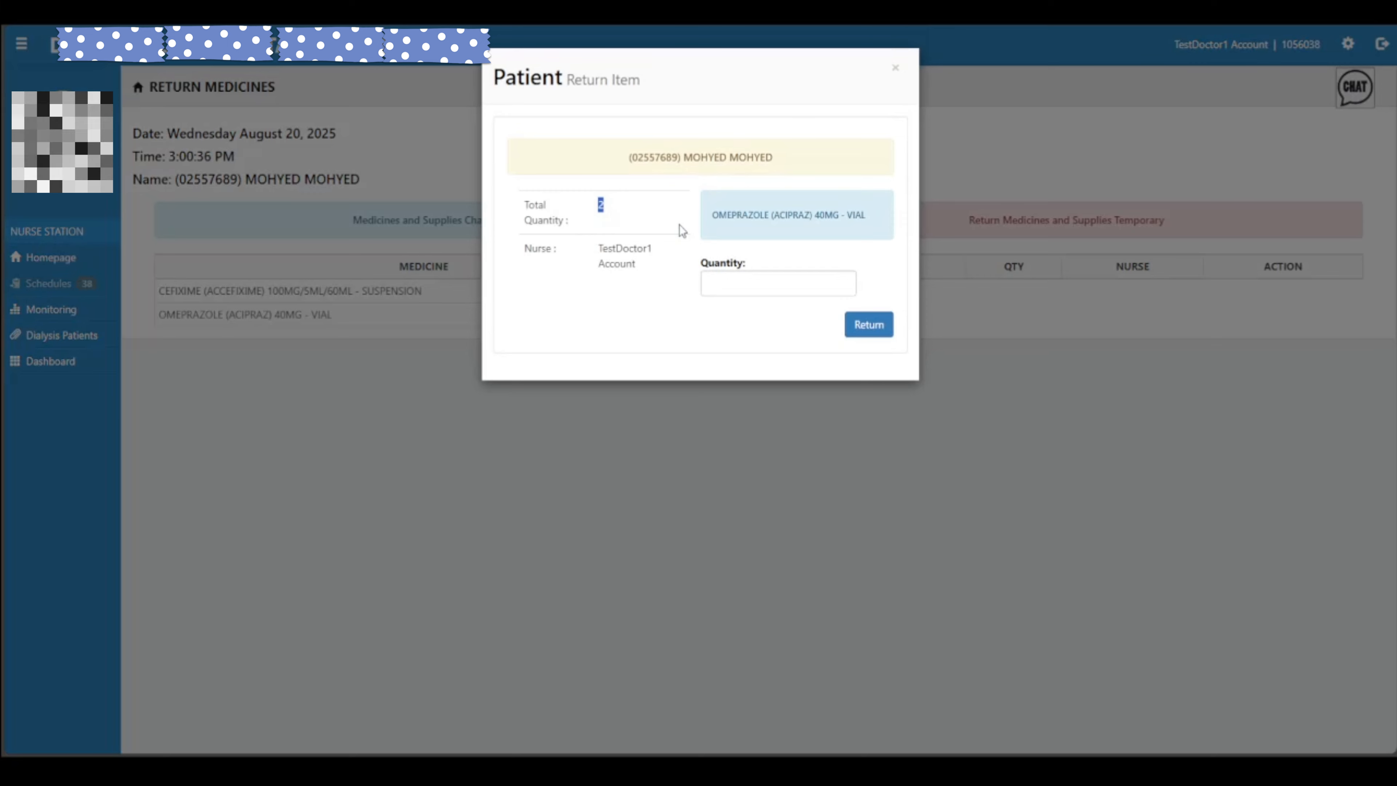
Return 1 Omeprazole 40mg vial and confirm, then reopen and close the return form
{"action": "left_click", "coordinate": [640, 275]}
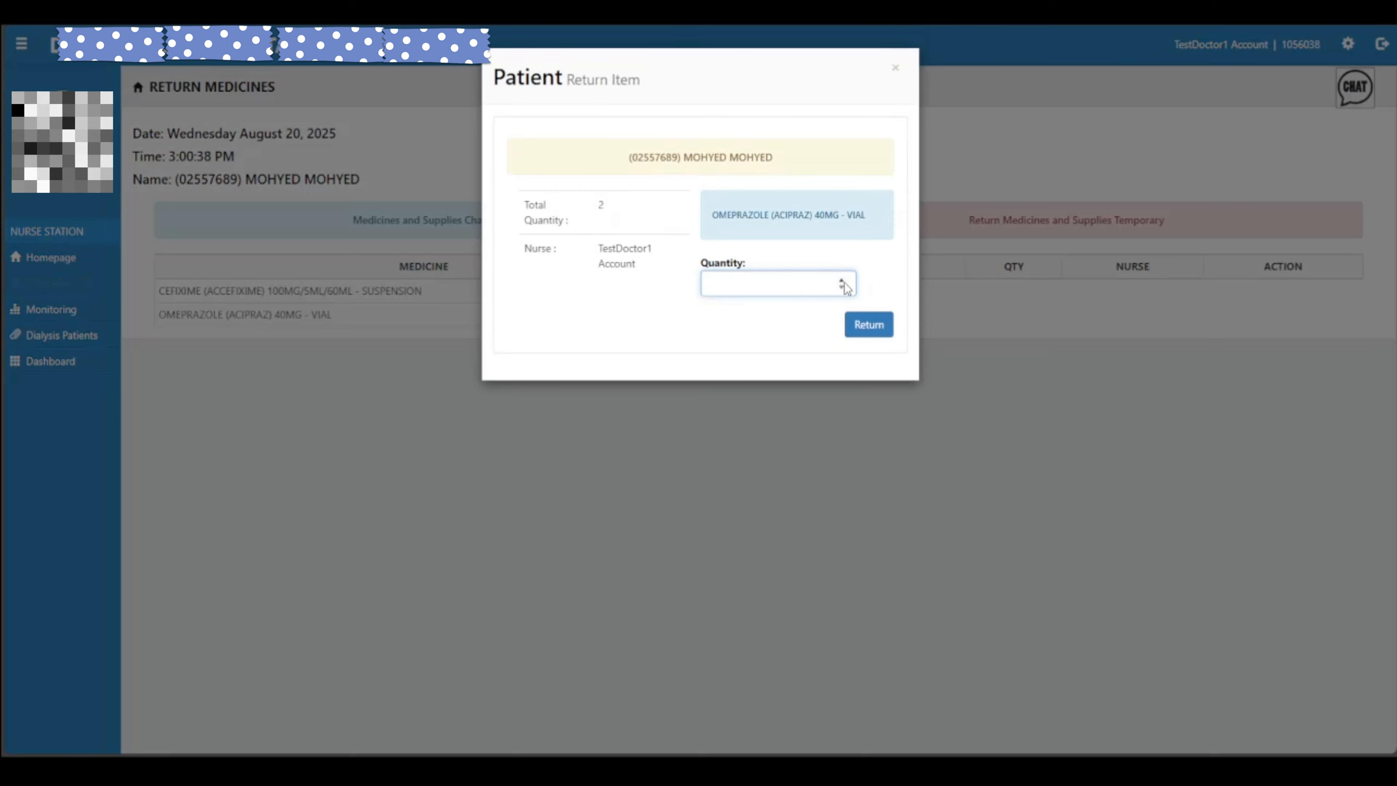
{"action": "left_click", "coordinate": [827, 279]}
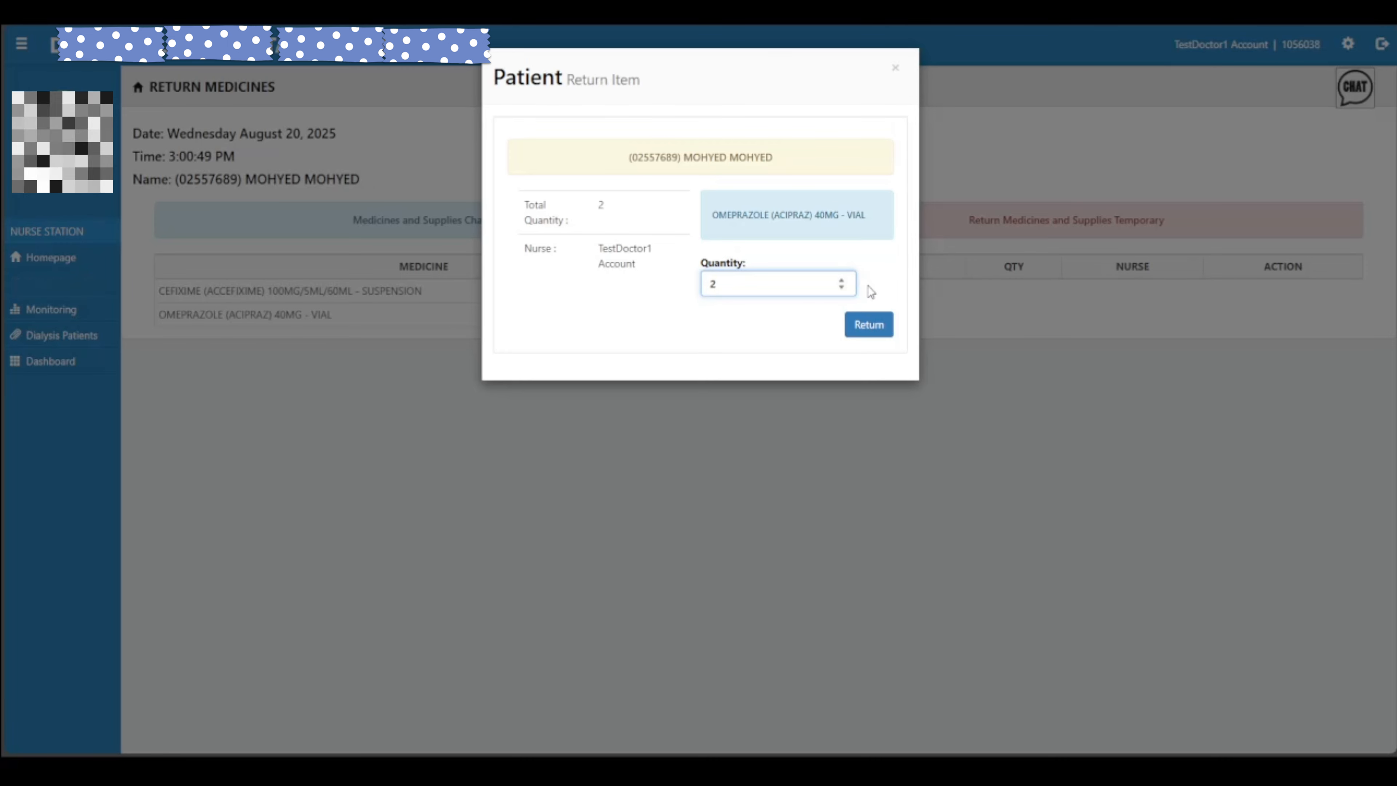
{"action": "left_click", "coordinate": [841, 288]}
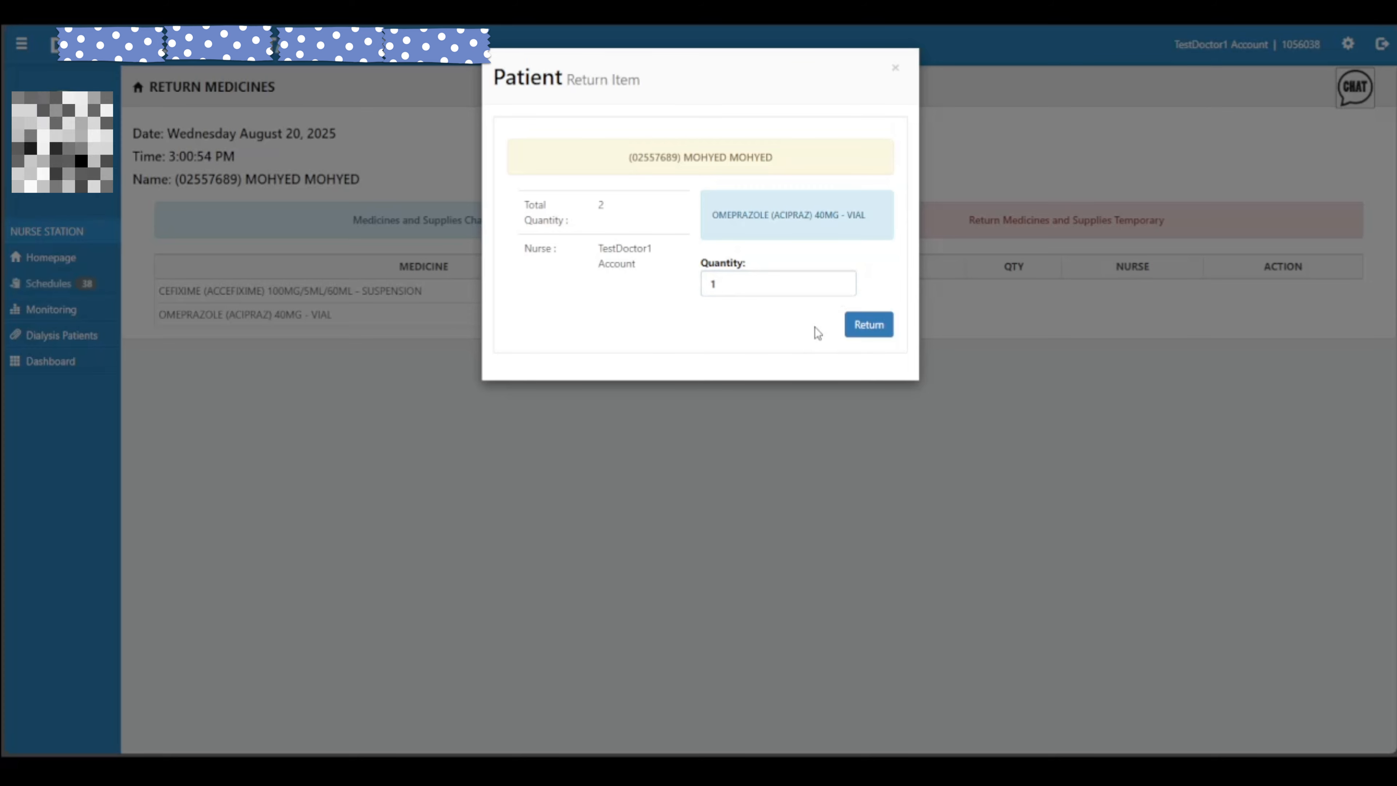
{"action": "left_click", "coordinate": [864, 330]}
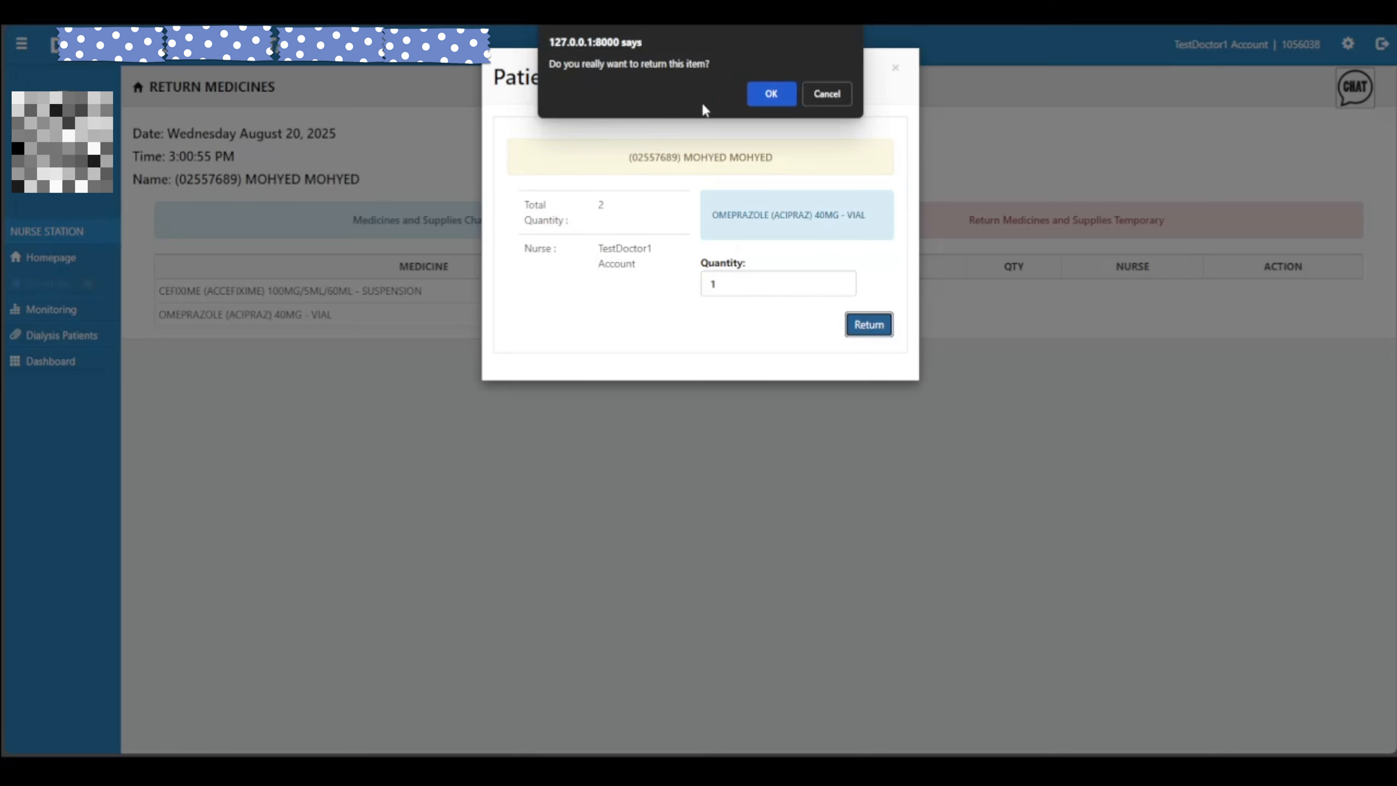
{"action": "left_click", "coordinate": [767, 95]}
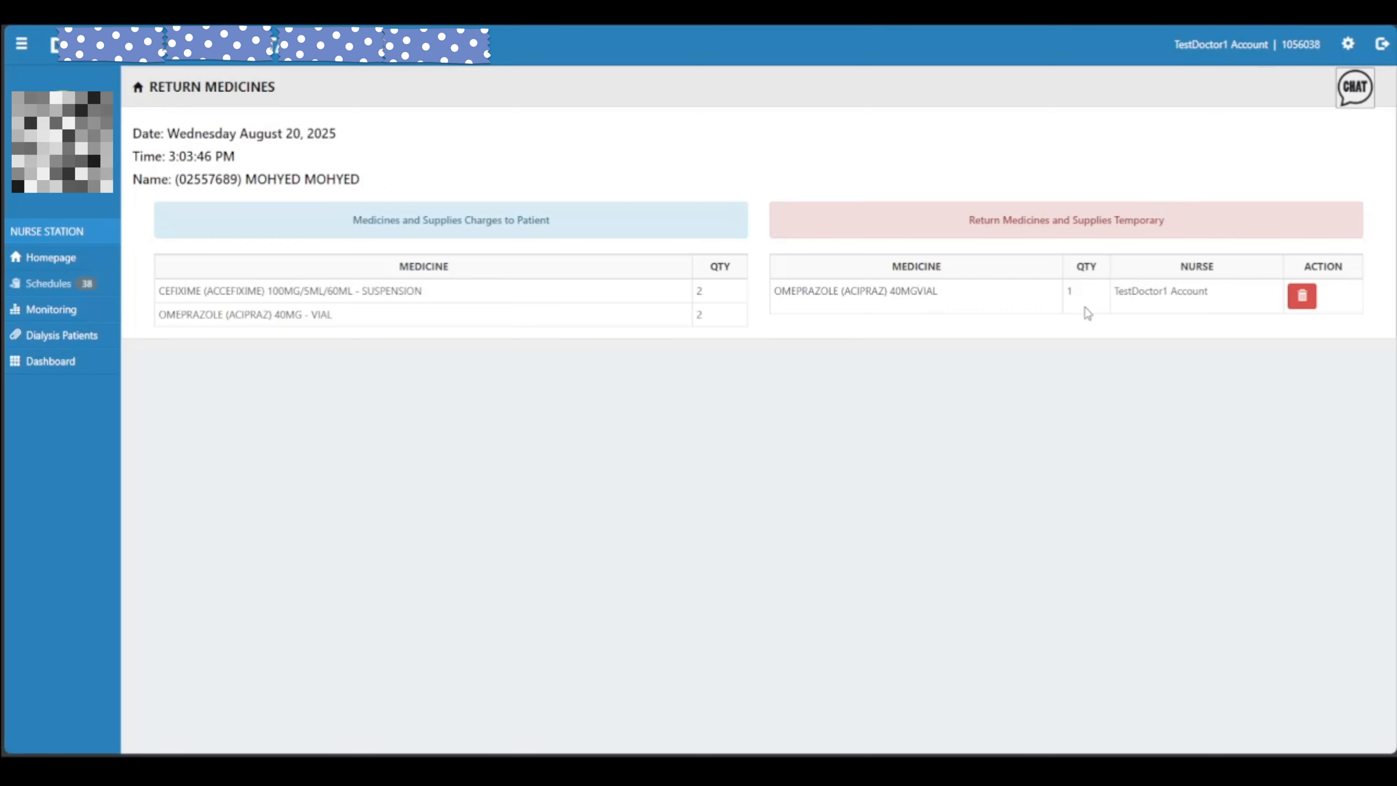
{"action": "left_click_drag", "start_coordinate": [392, 334], "coordinate": [167, 315]}
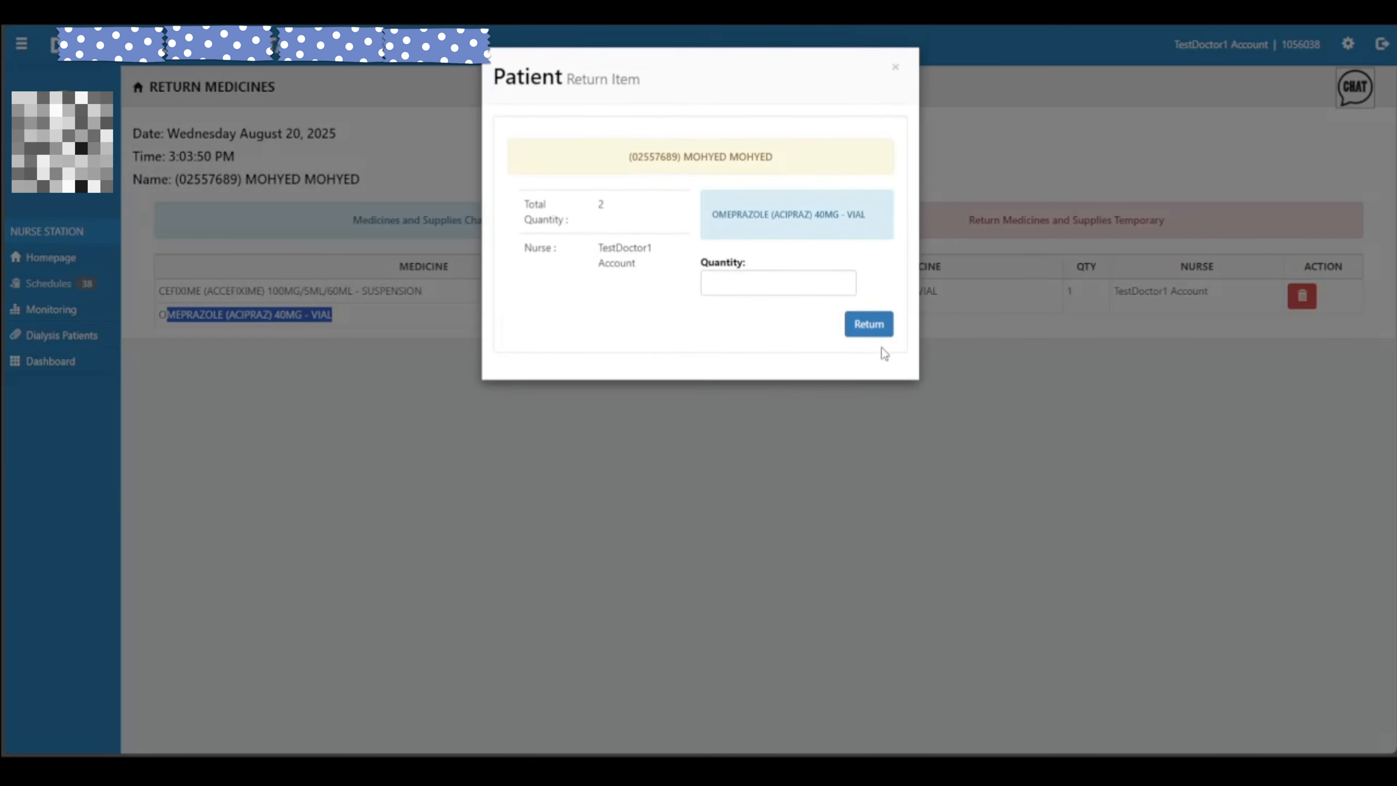
{"action": "left_click", "coordinate": [894, 67]}
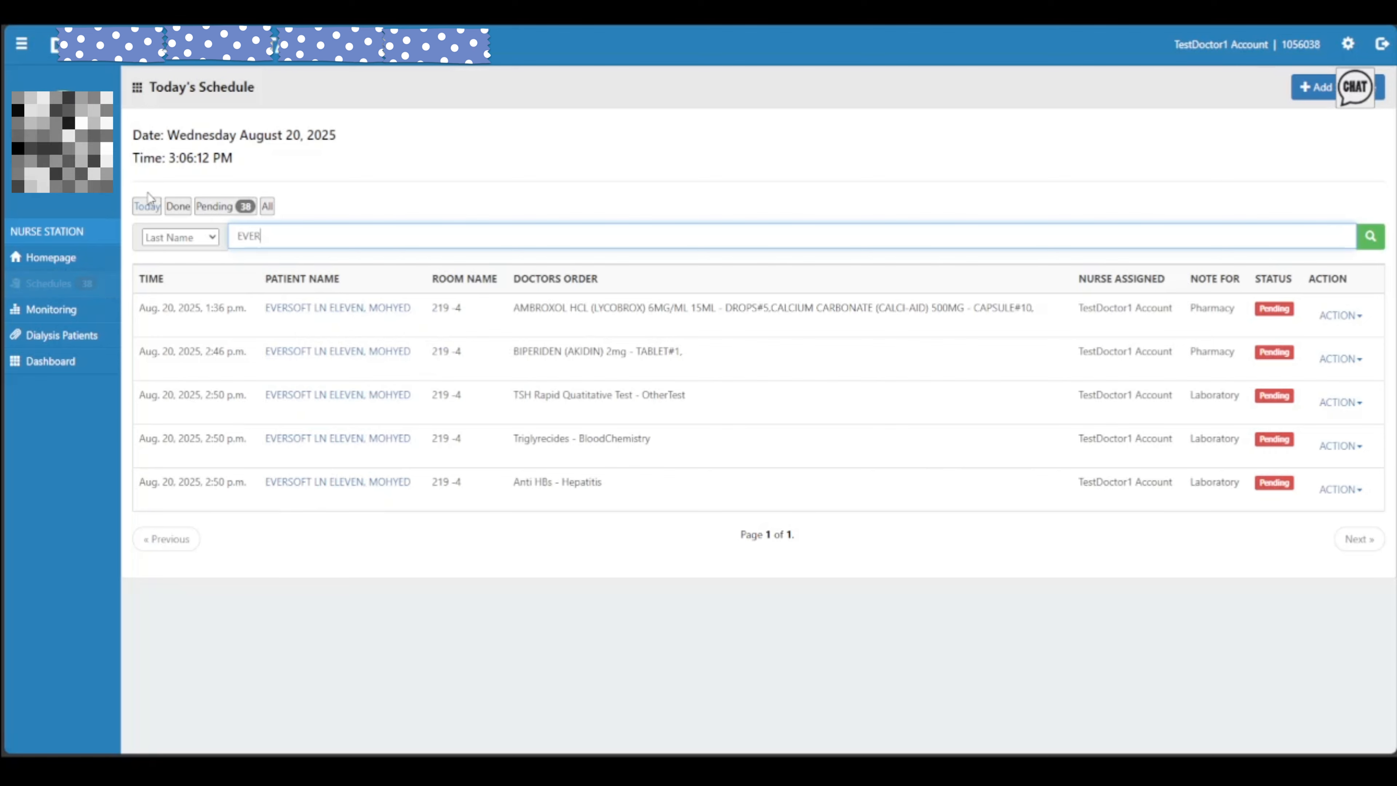
Filter to Pending schedules, page to 6 of 6, step back once, and open a row's actions
{"action": "left_click", "coordinate": [221, 212]}
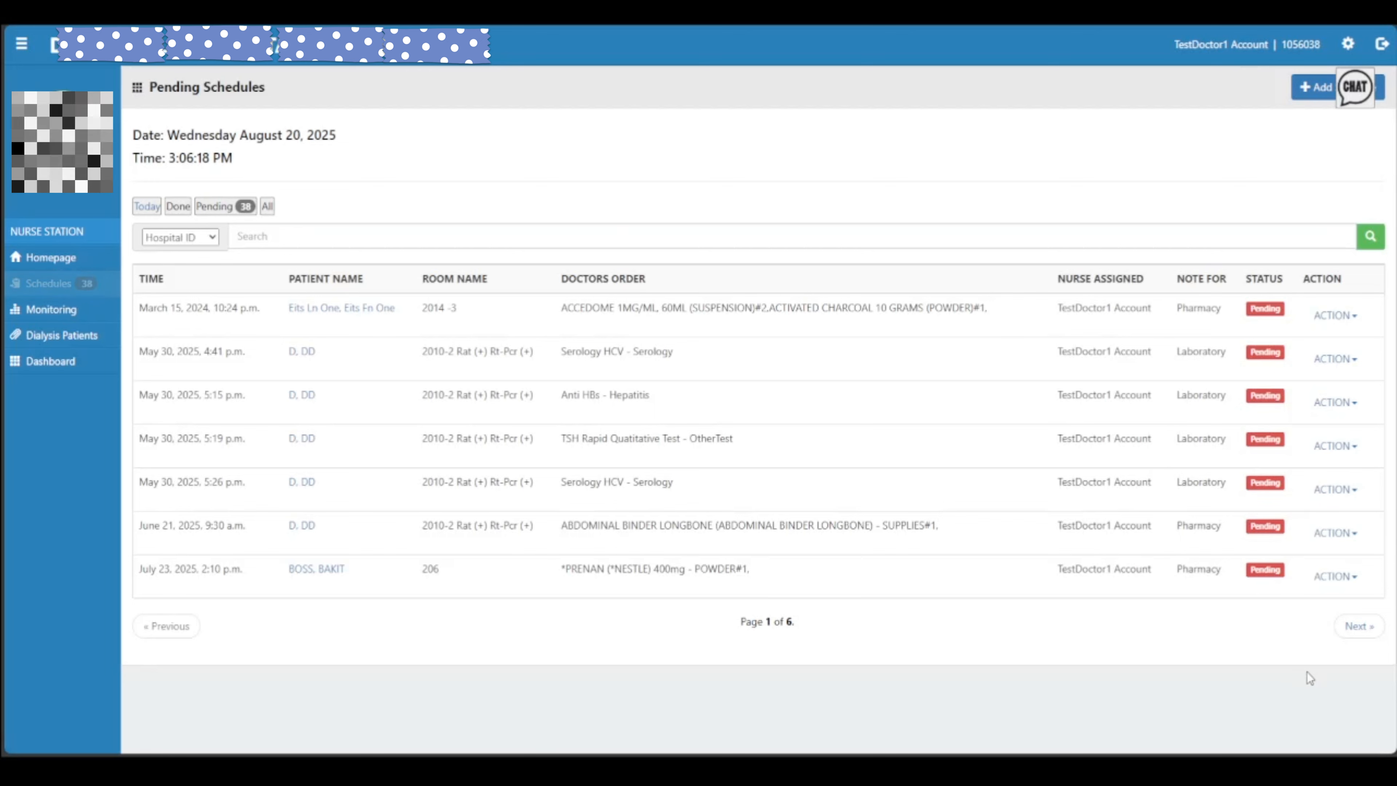
{"action": "left_click", "coordinate": [1383, 630]}
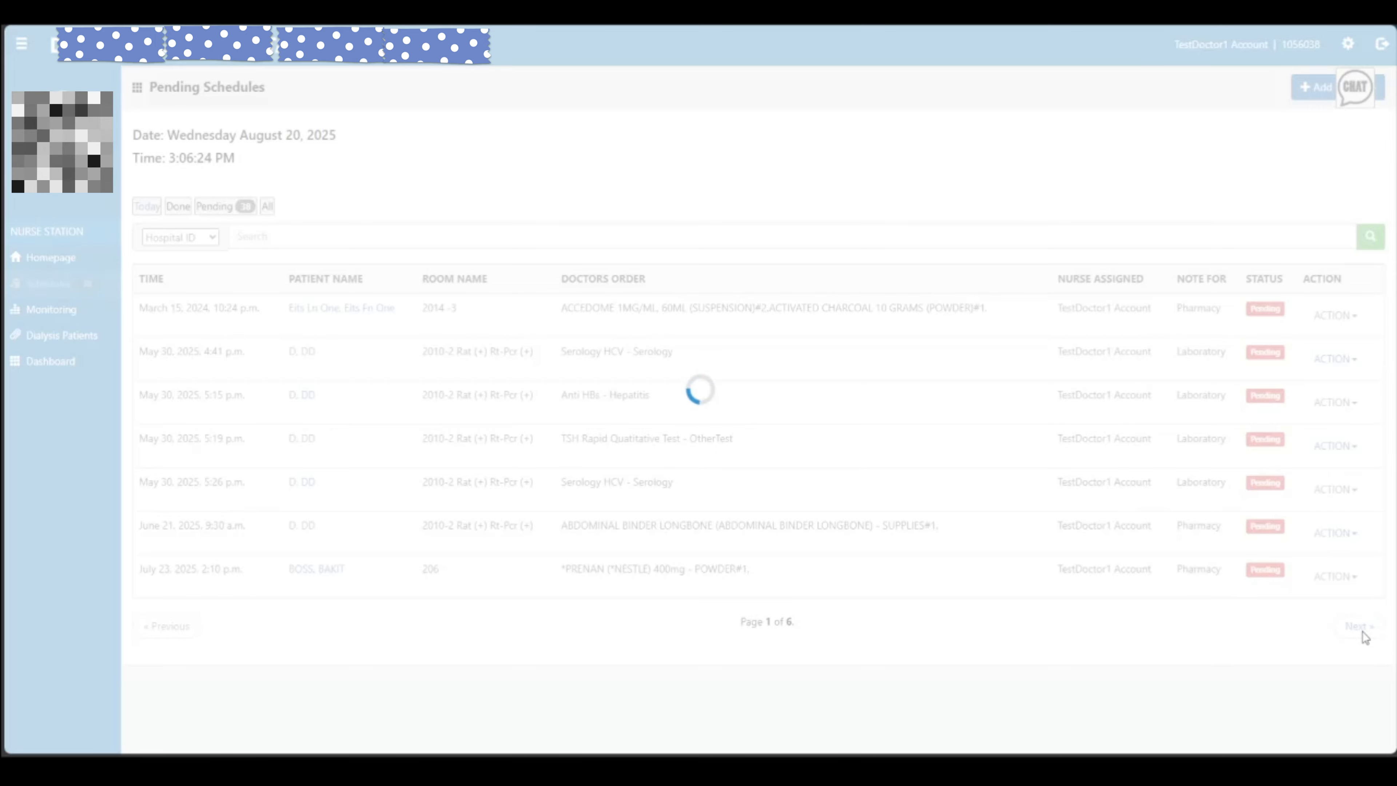
{"action": "left_click", "coordinate": [1361, 631]}
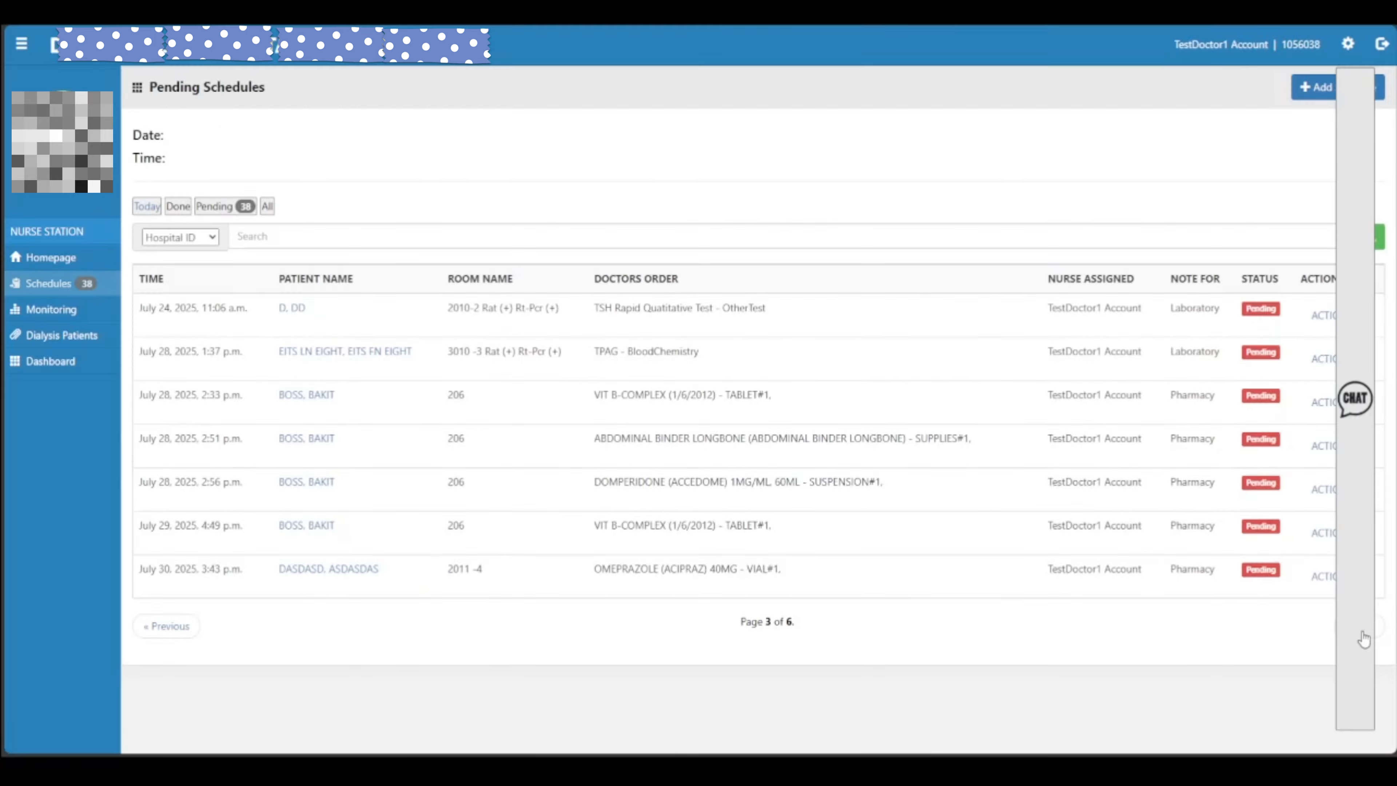
{"action": "left_click", "coordinate": [1361, 631]}
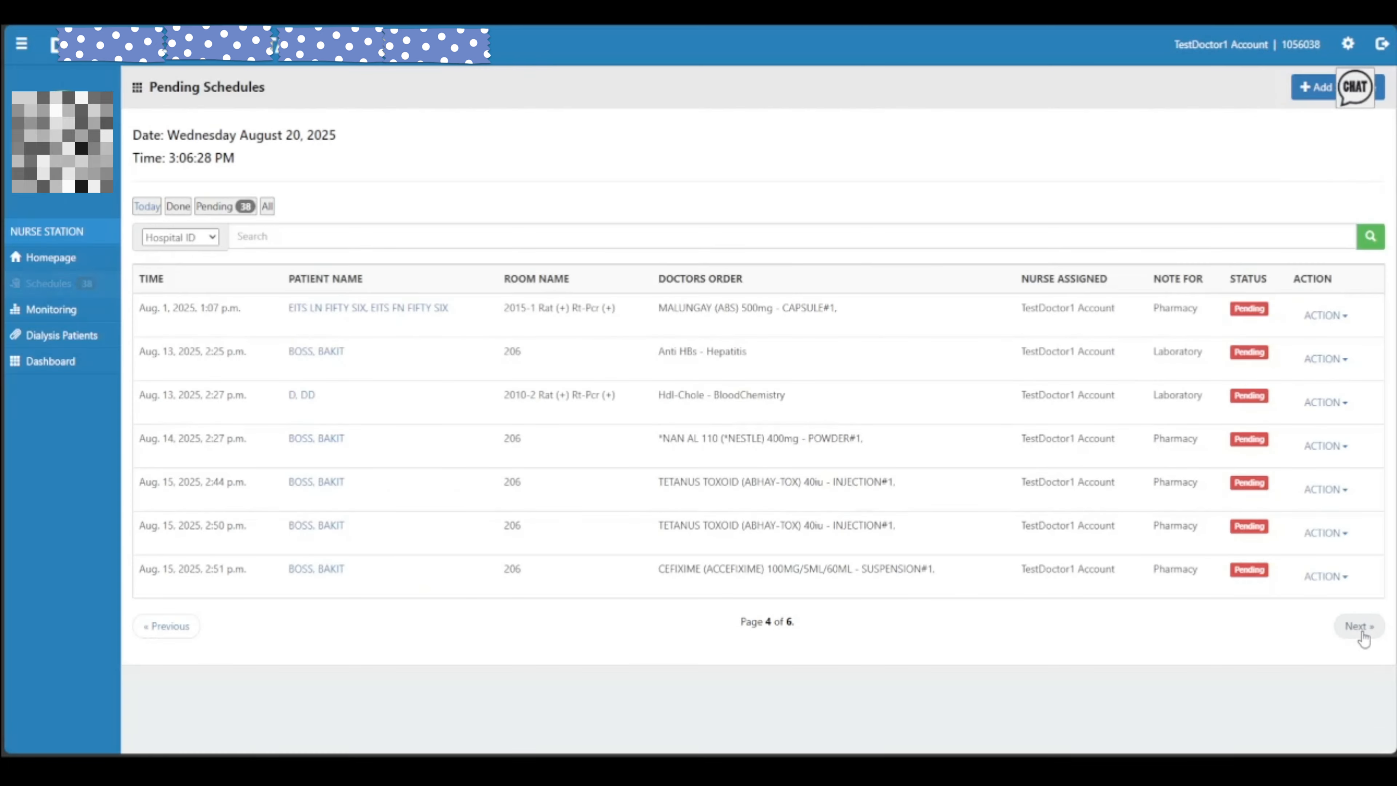
{"action": "left_click", "coordinate": [1361, 631]}
{"action": "left_click", "coordinate": [1361, 631]}
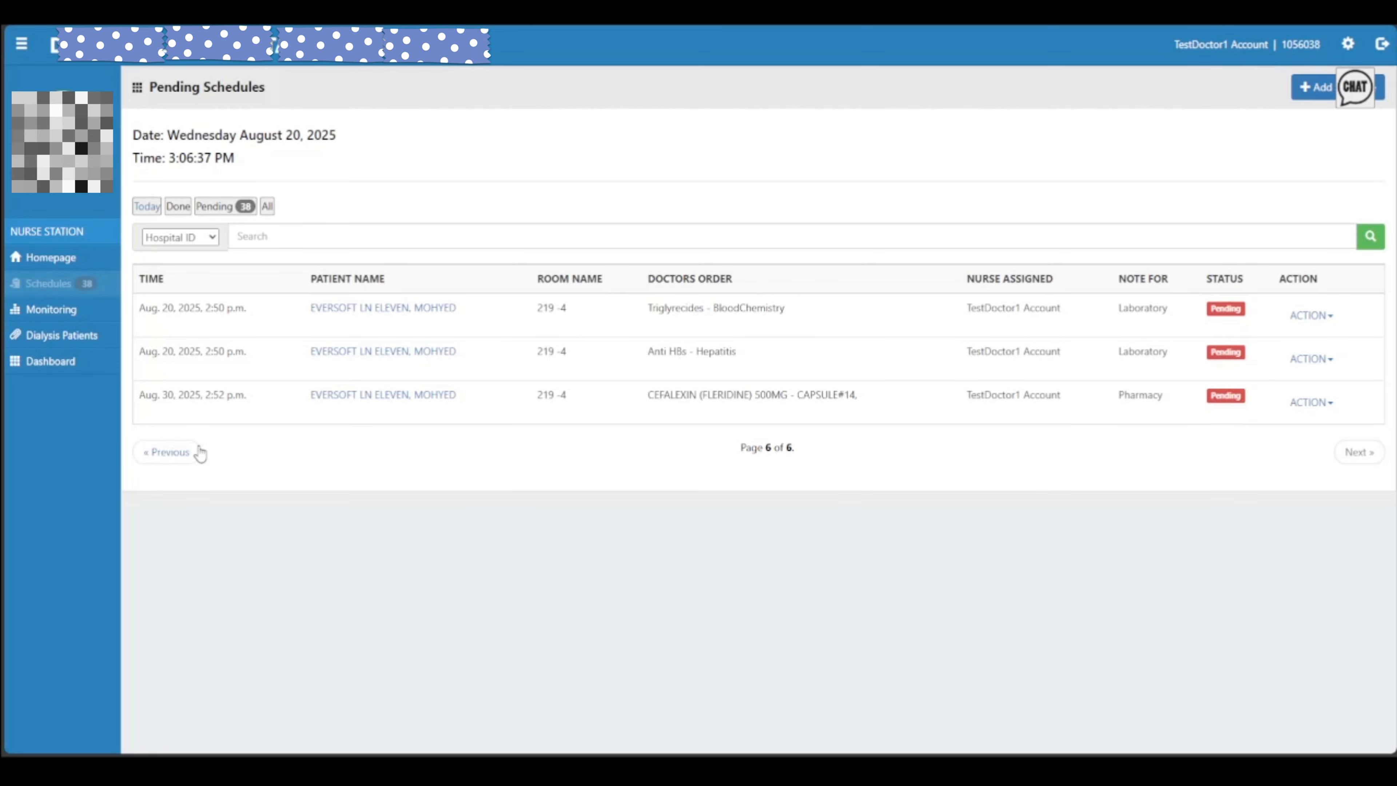
{"action": "left_click", "coordinate": [197, 455]}
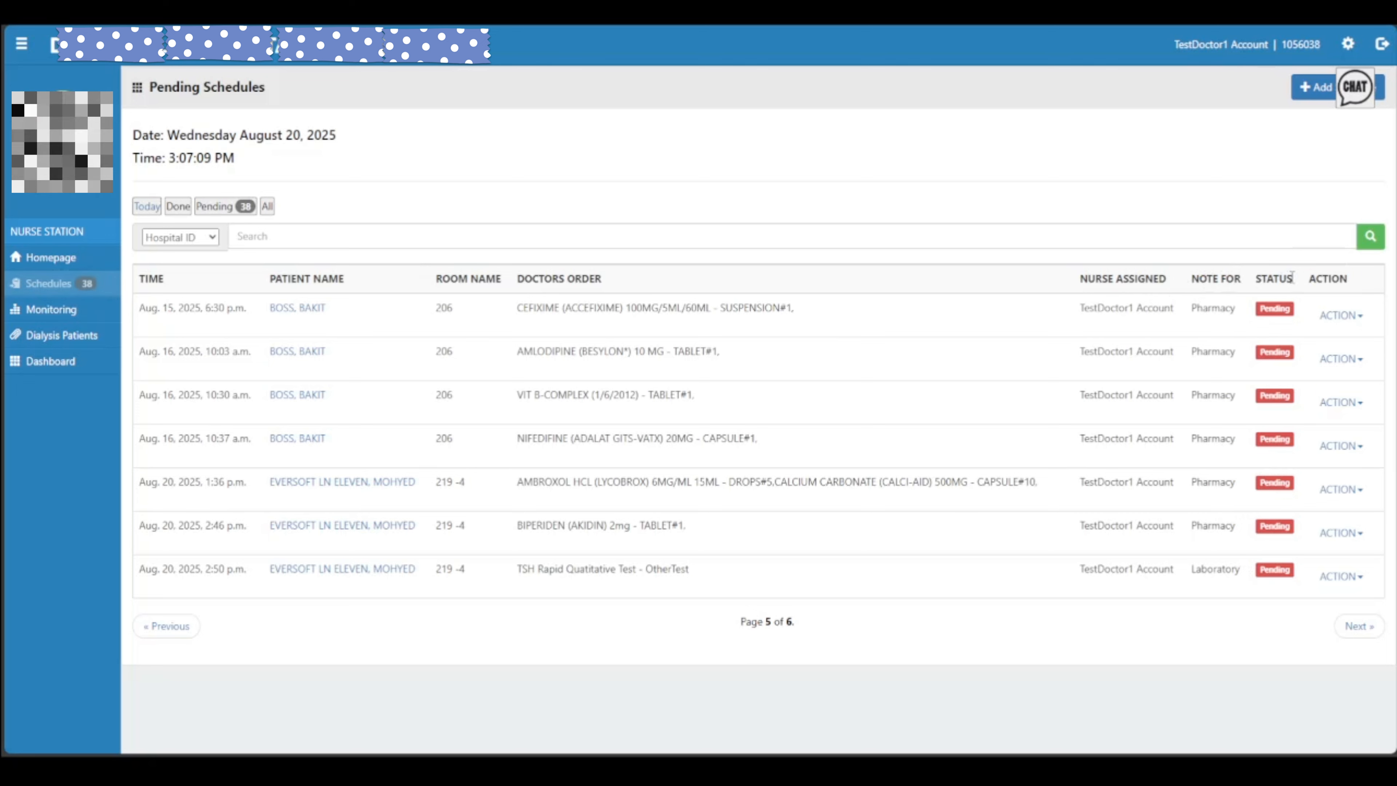
{"action": "left_click", "coordinate": [1337, 311]}
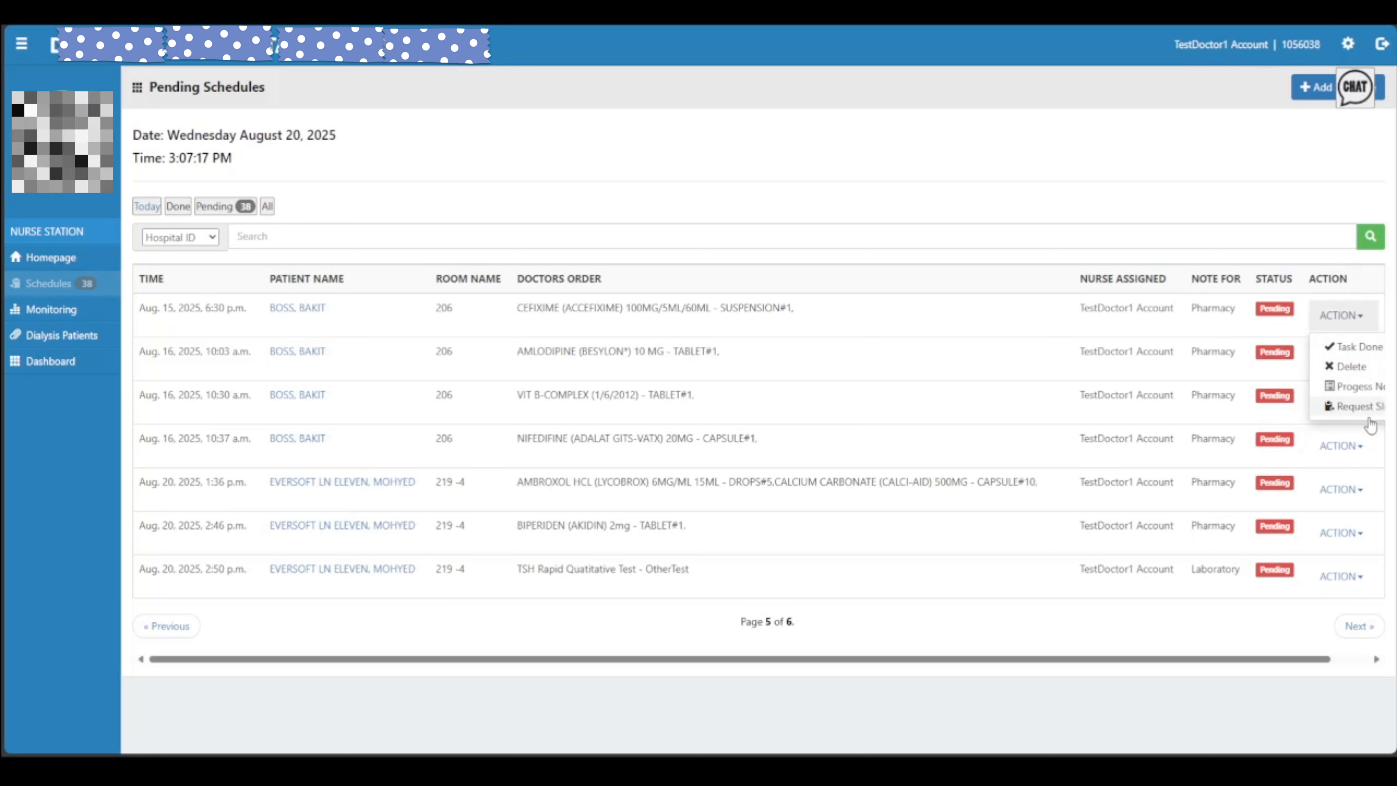
{"action": "scroll", "coordinate": [1351, 382], "scroll_direction": "right", "scroll_amount": 1}
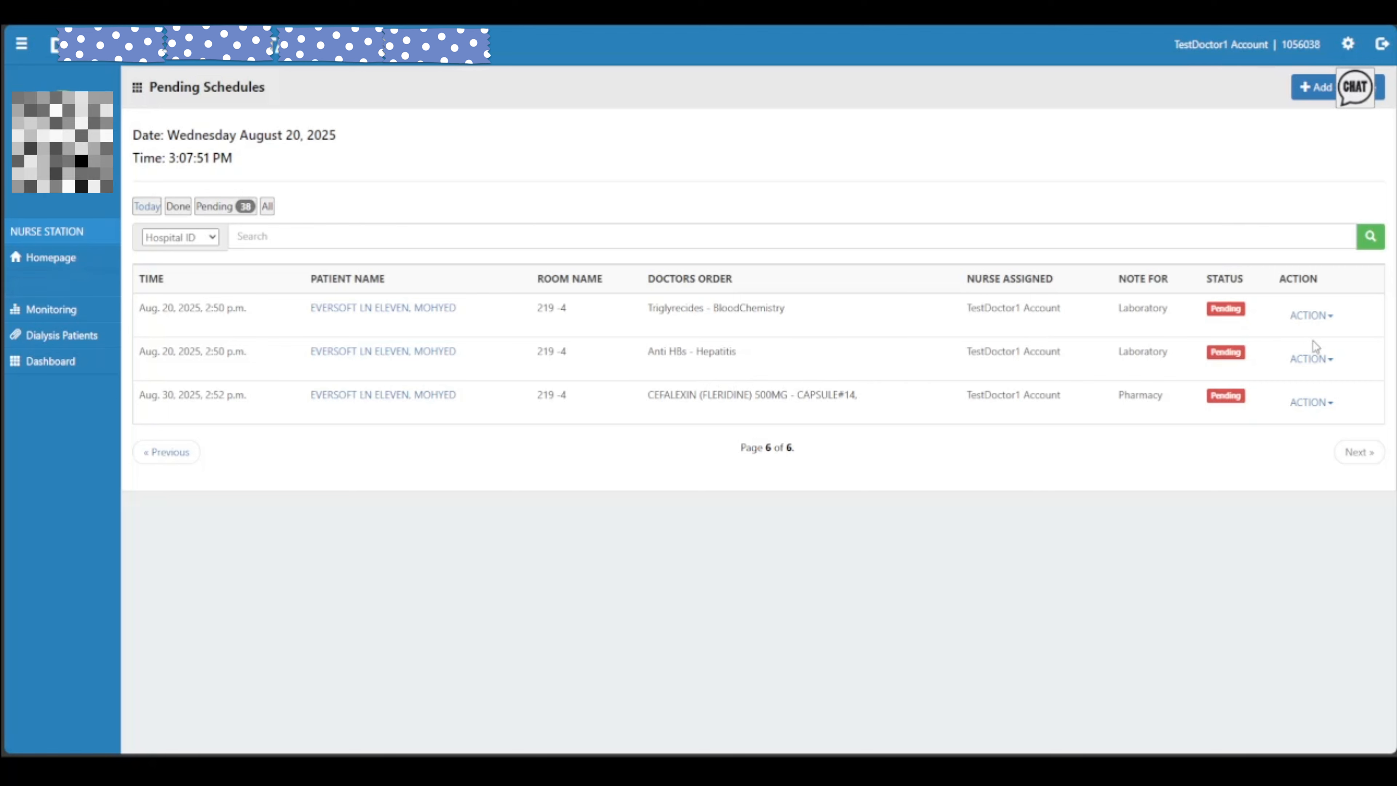
Mark the Anti HBs - Hepatitis order as Task Done and dismiss the alert
{"action": "left_click", "coordinate": [1319, 364]}
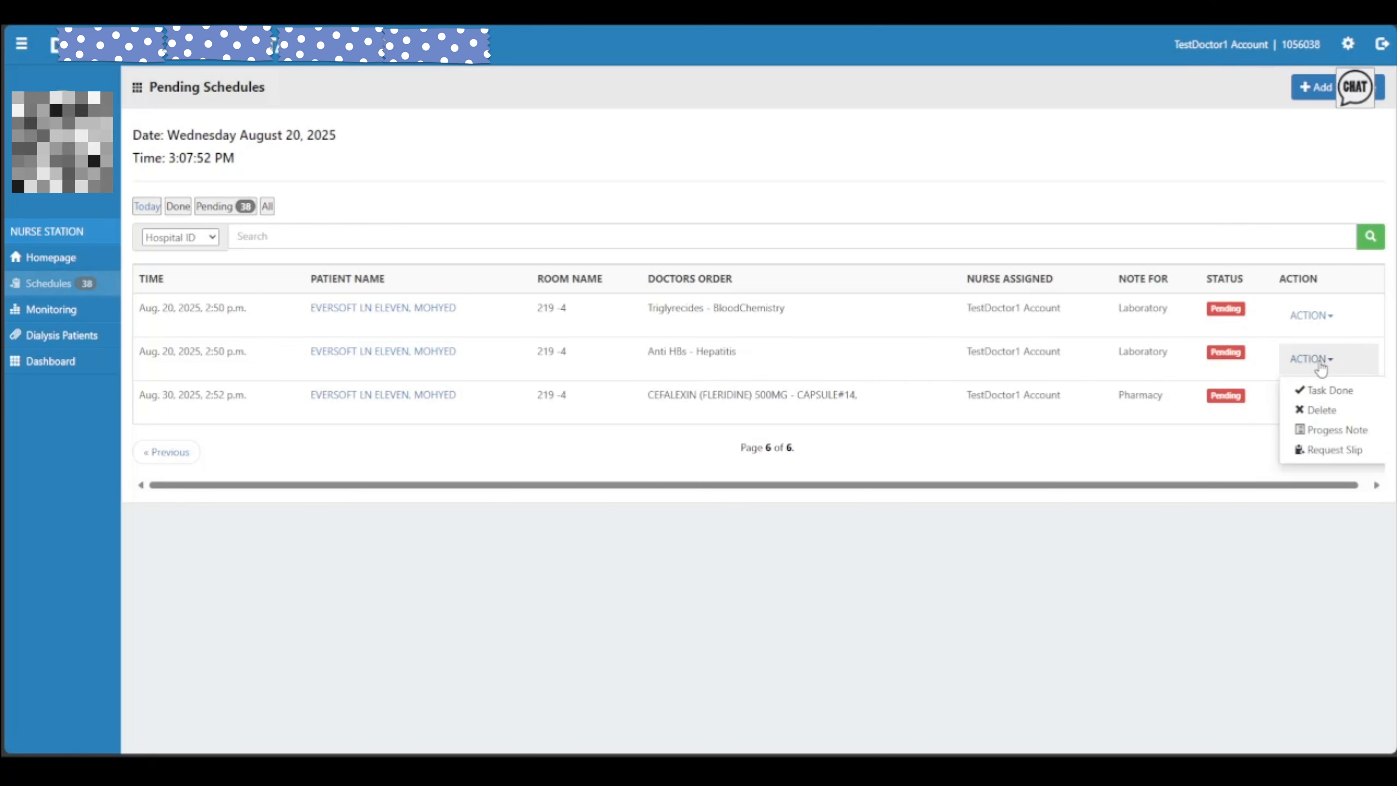
{"action": "left_click", "coordinate": [1317, 389]}
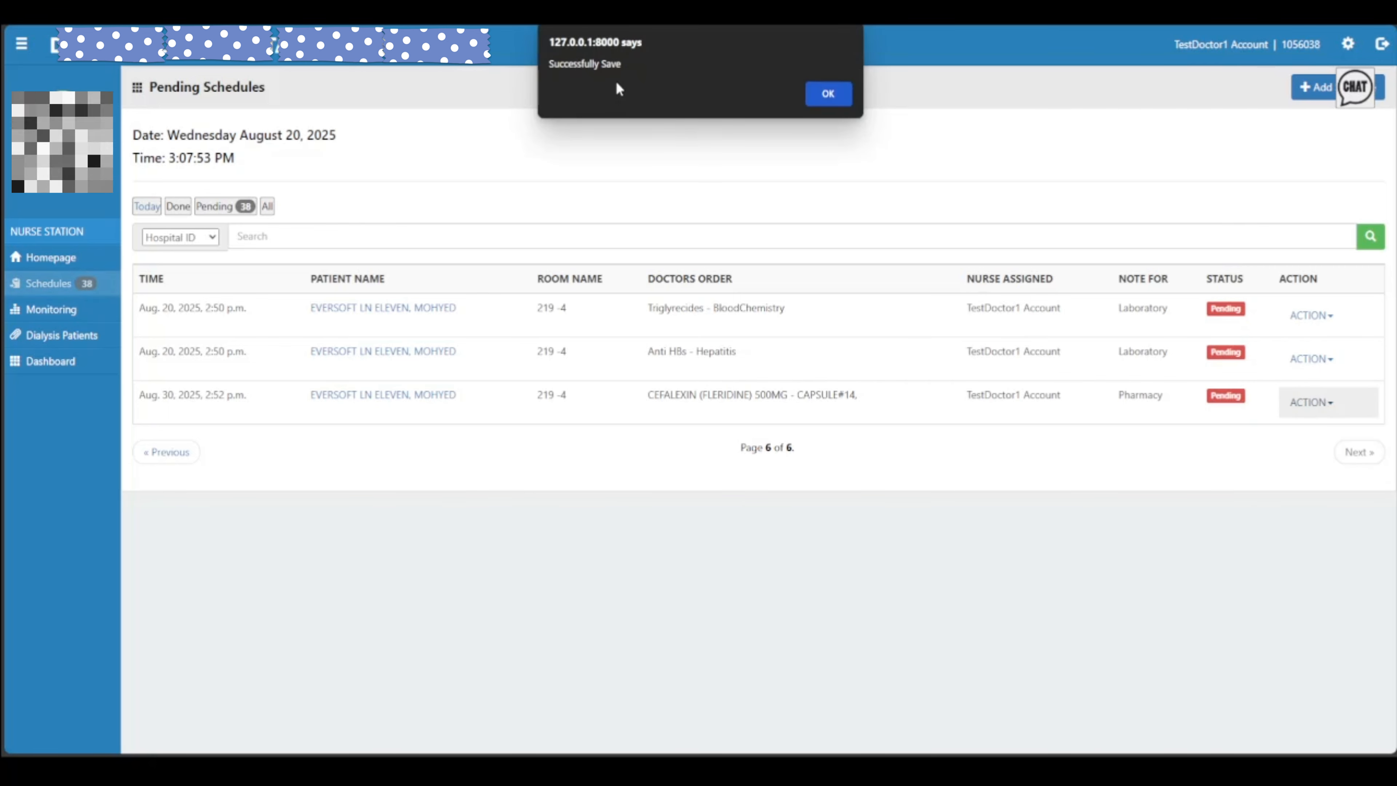
{"action": "left_click", "coordinate": [825, 95]}
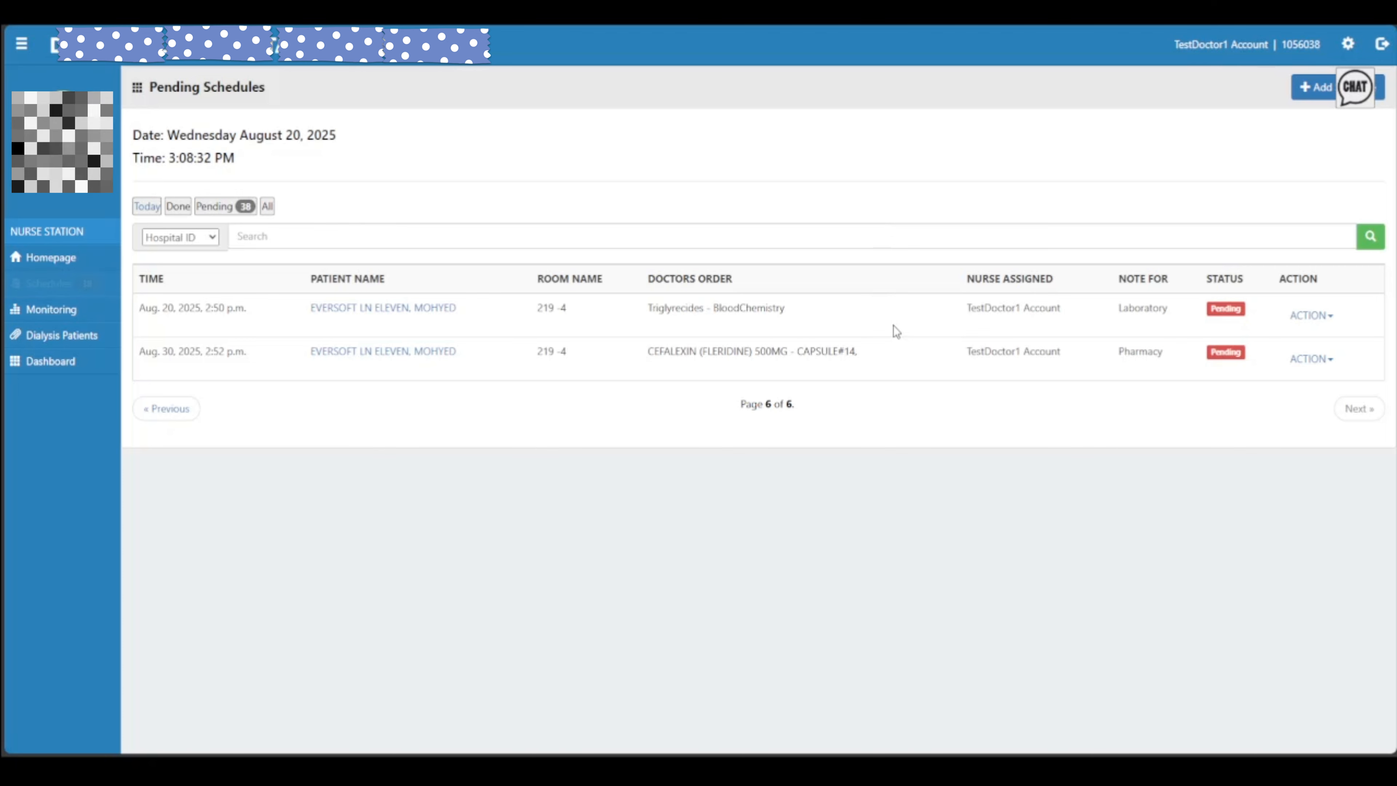
{"action": "left_click", "coordinate": [1304, 317]}
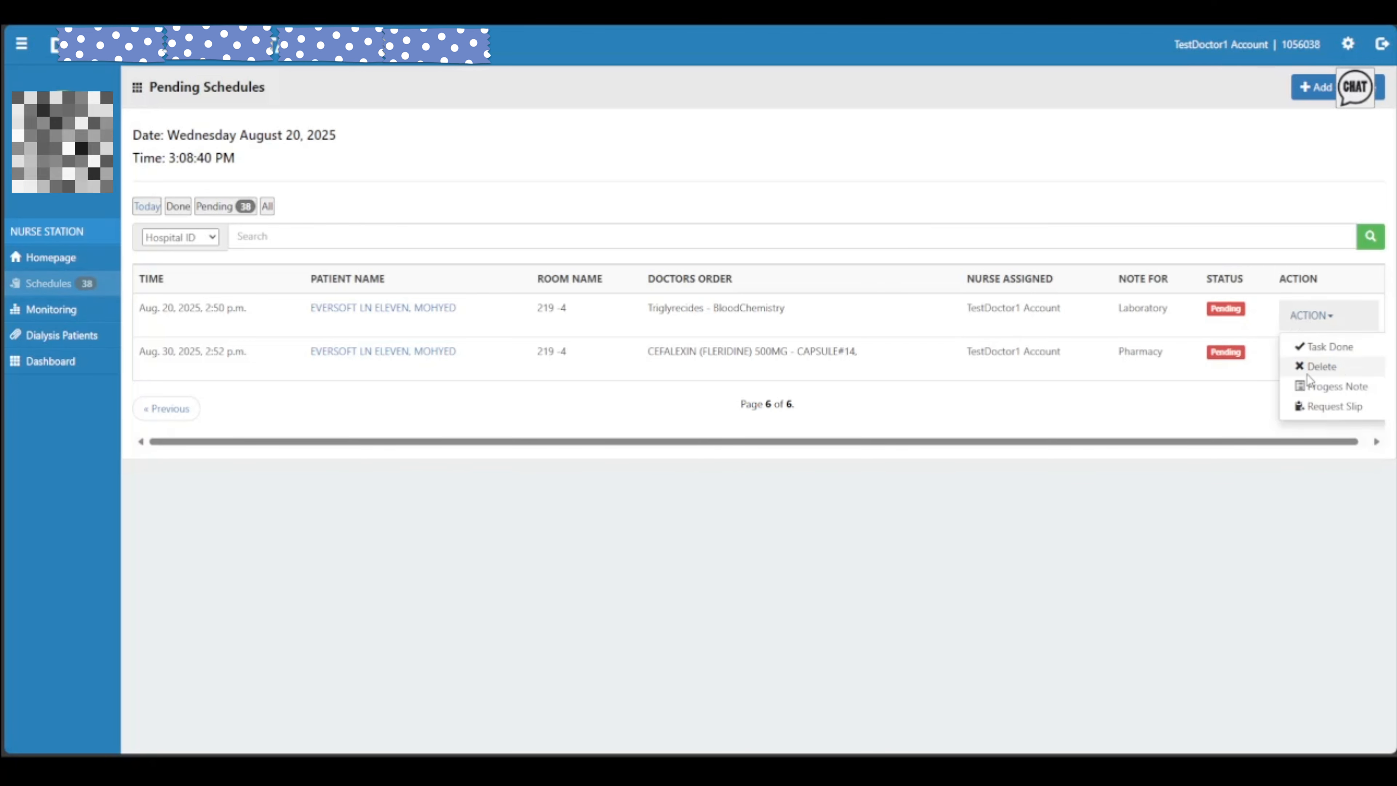
{"action": "left_click", "coordinate": [887, 314]}
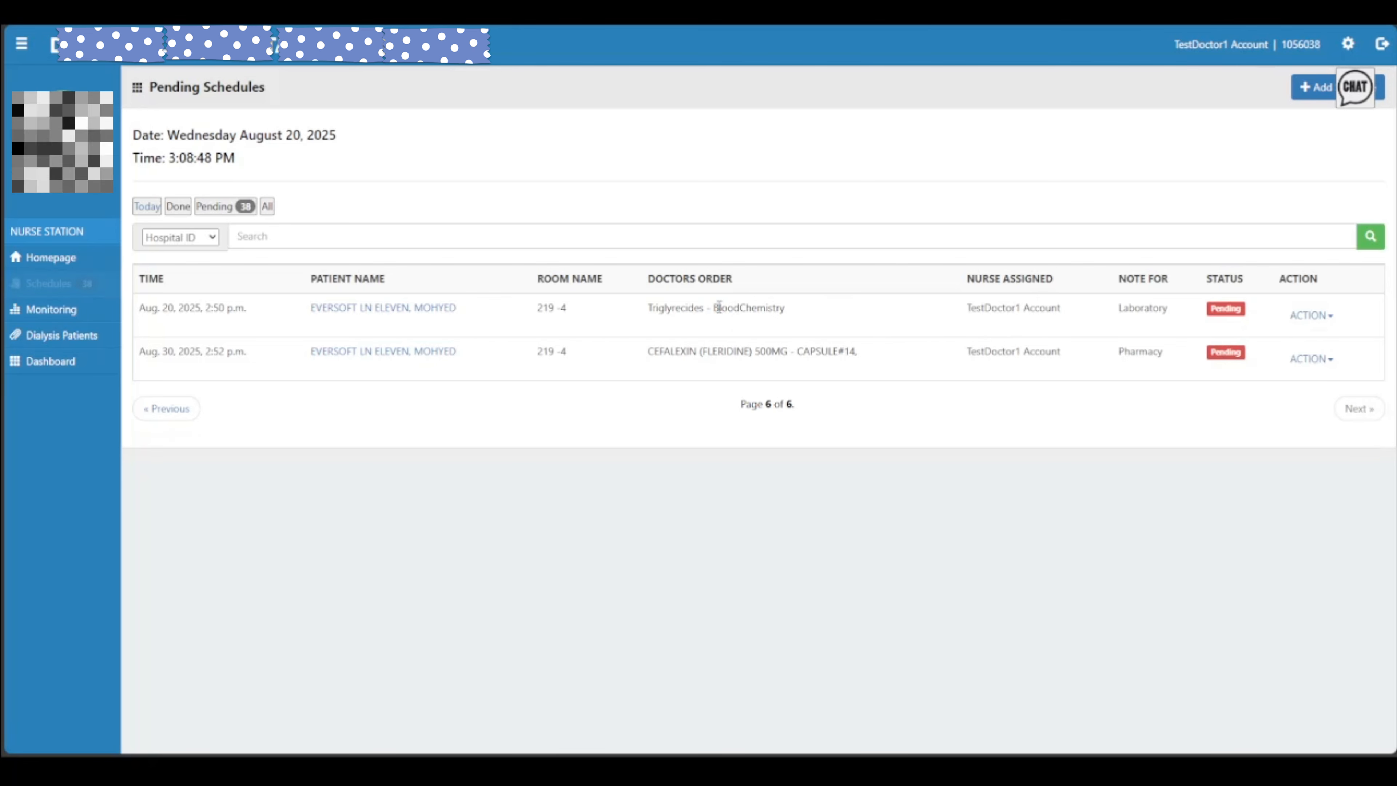
Delete the Triglyrecides - BloodChemistry order from its ACTION menu, confirming and dismissing the notice
{"action": "left_click_drag", "start_coordinate": [719, 307], "coordinate": [632, 315]}
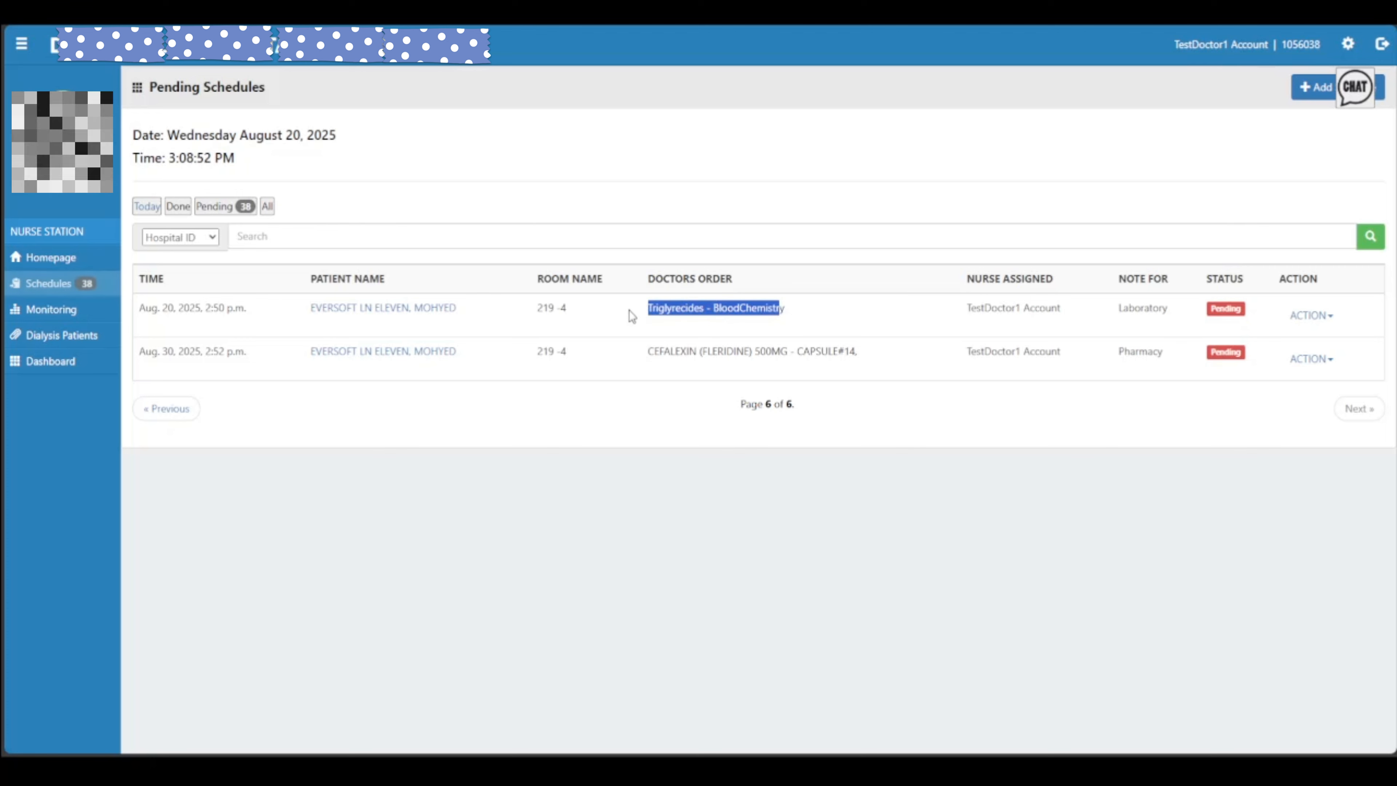
{"action": "left_click", "coordinate": [931, 322]}
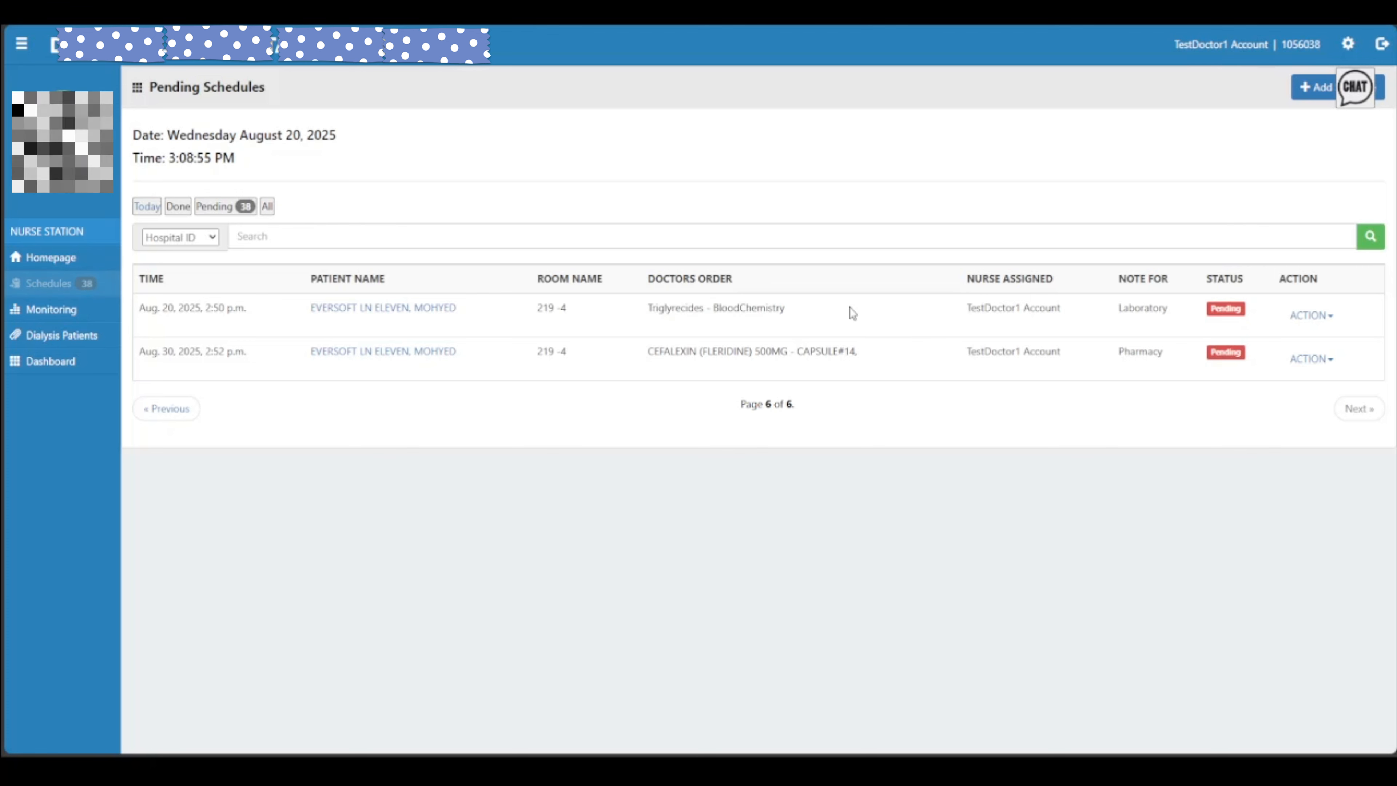
{"action": "left_click", "coordinate": [1310, 315]}
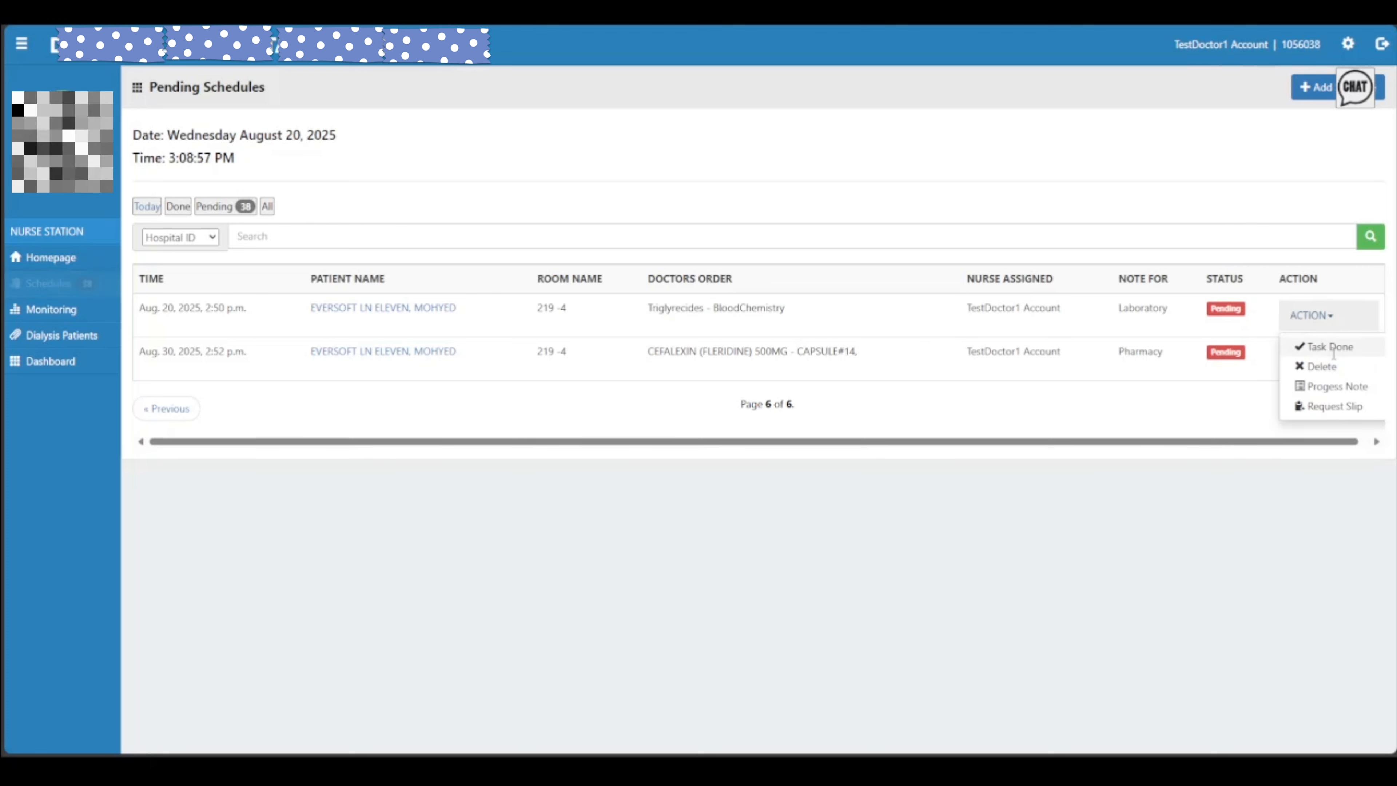
{"action": "left_click", "coordinate": [1321, 367]}
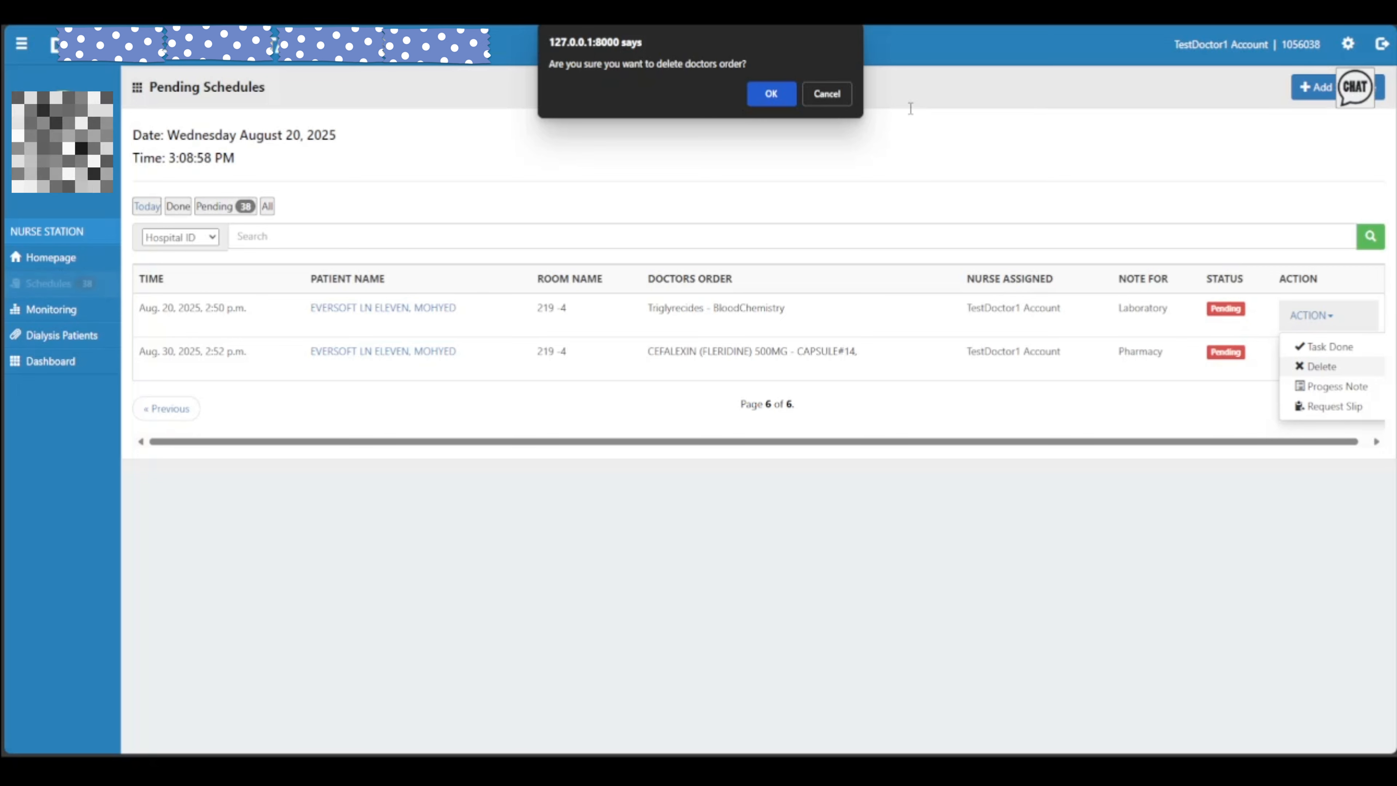
{"action": "left_click", "coordinate": [777, 96]}
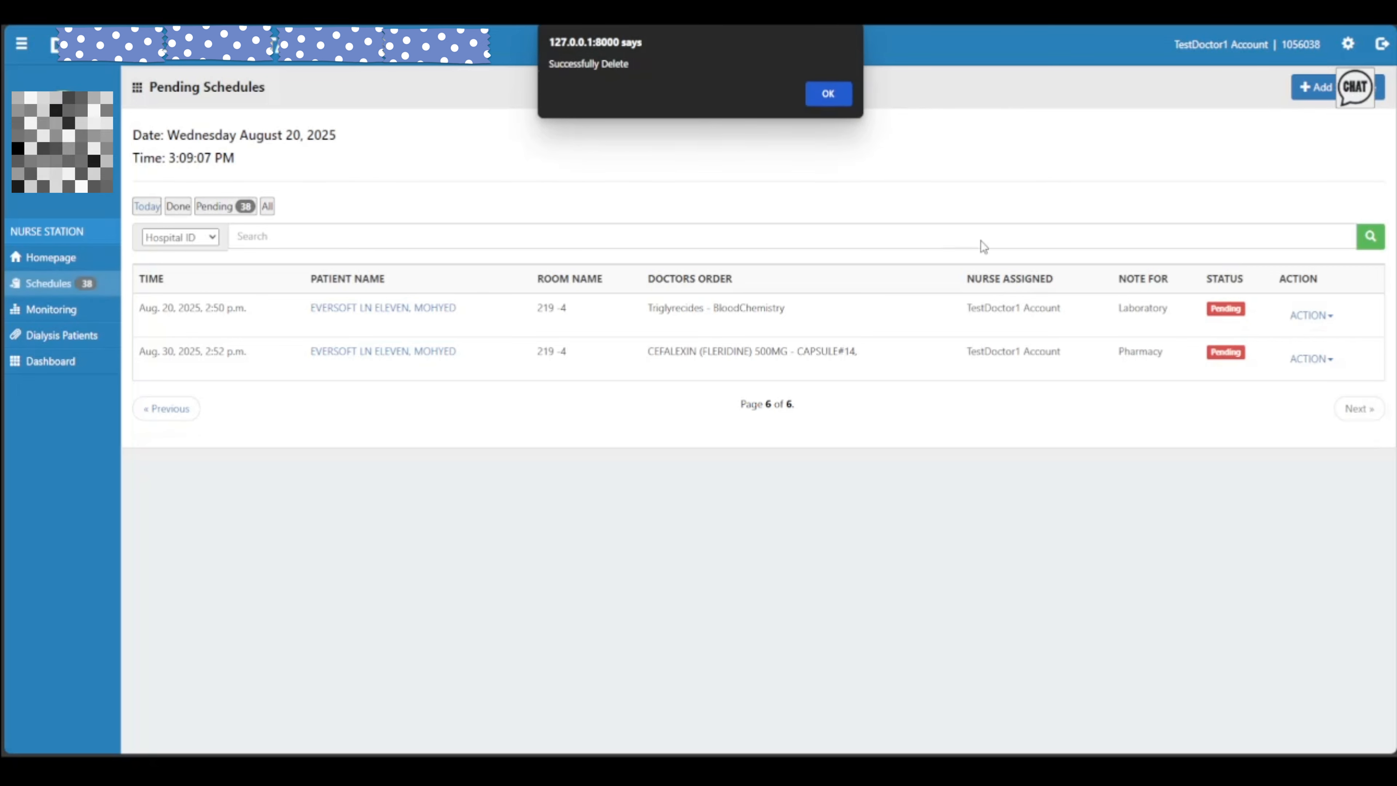
{"action": "left_click", "coordinate": [815, 98]}
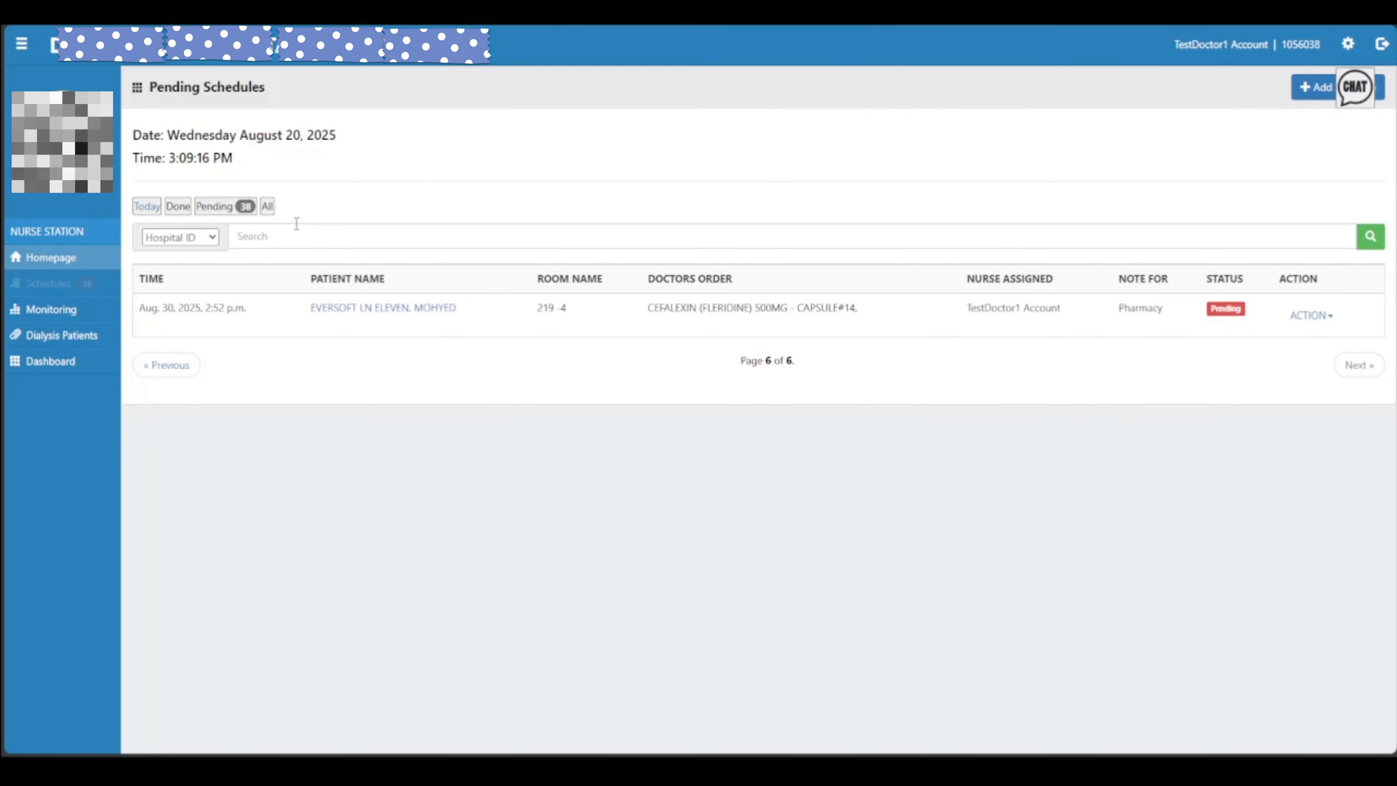
{"action": "left_click", "coordinate": [264, 208]}
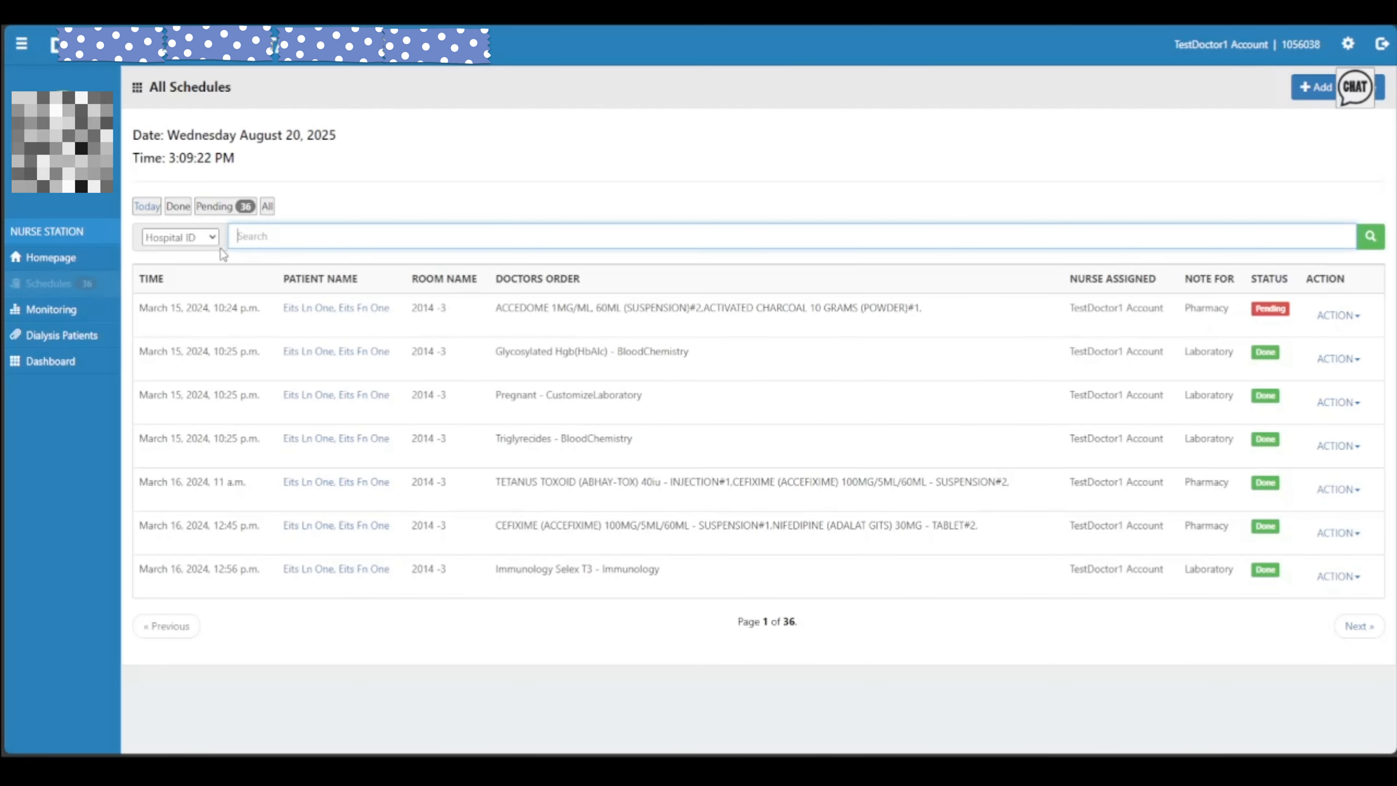
{"action": "left_click", "coordinate": [279, 238]}
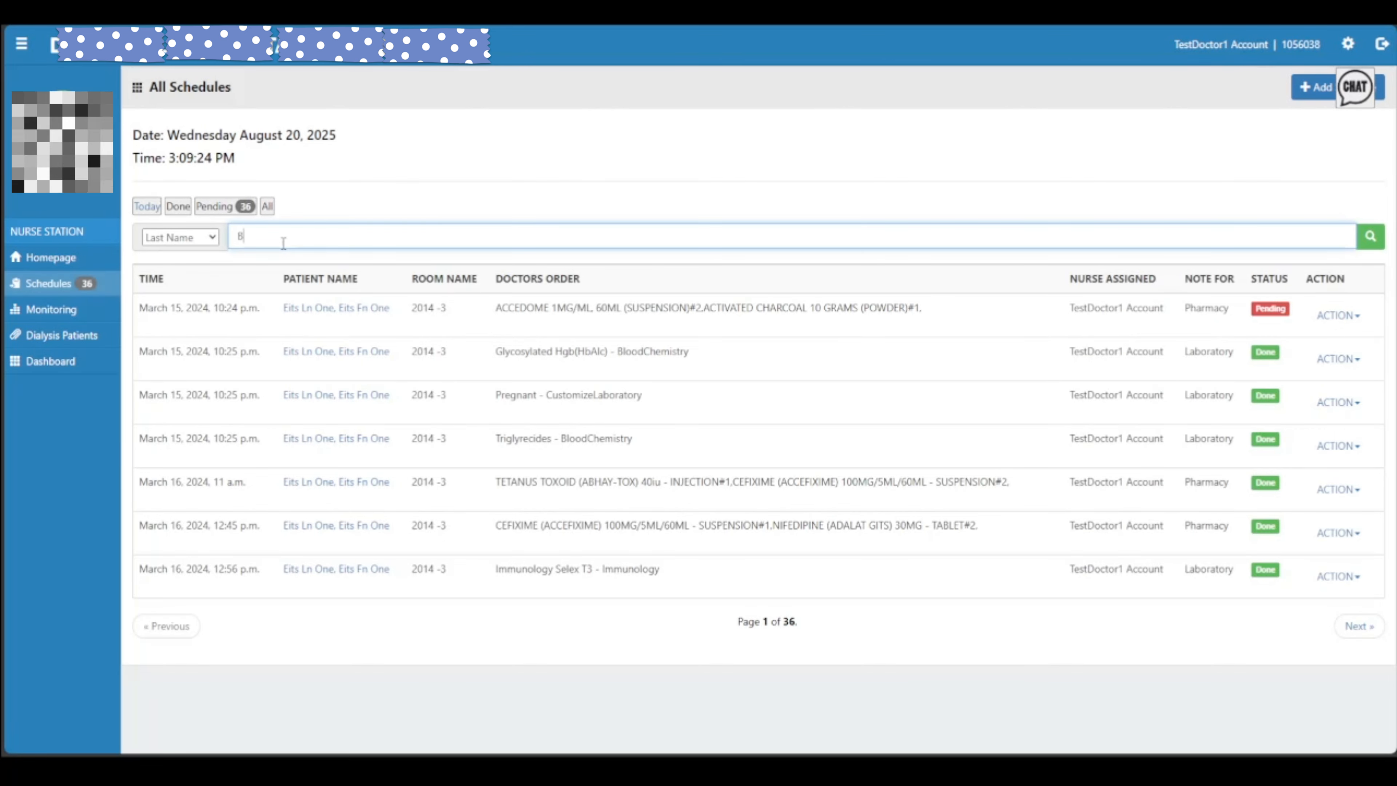
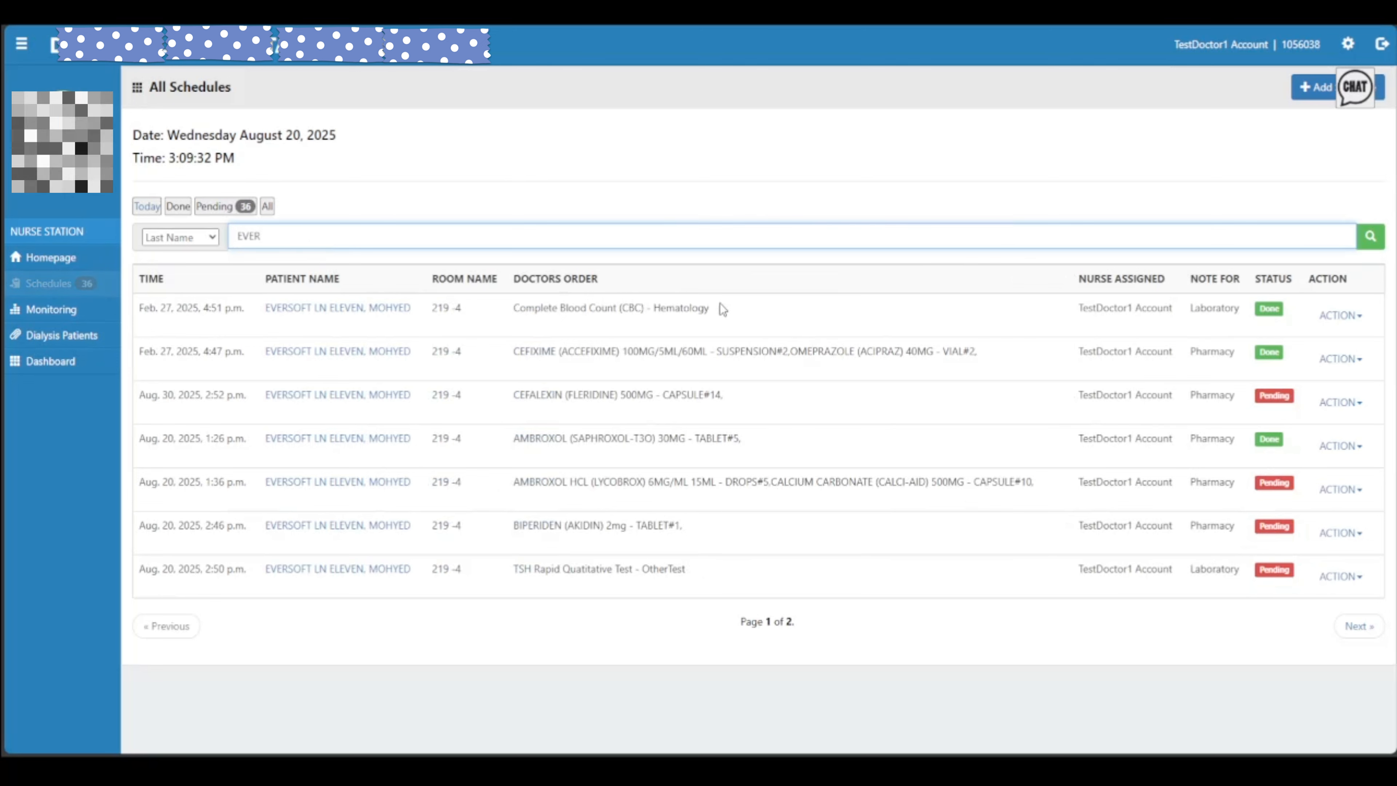
{"action": "left_click", "coordinate": [1381, 633]}
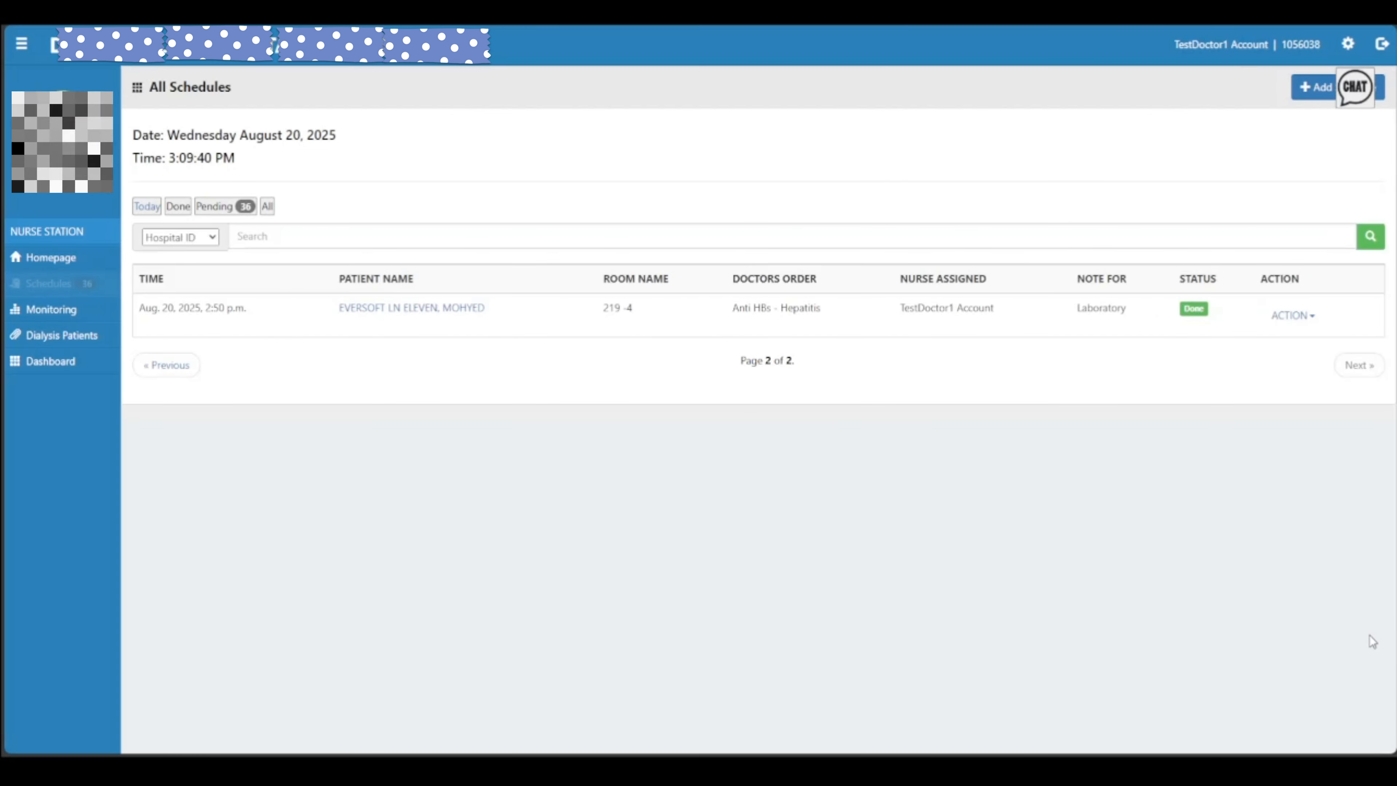
{"action": "left_click", "coordinate": [164, 367]}
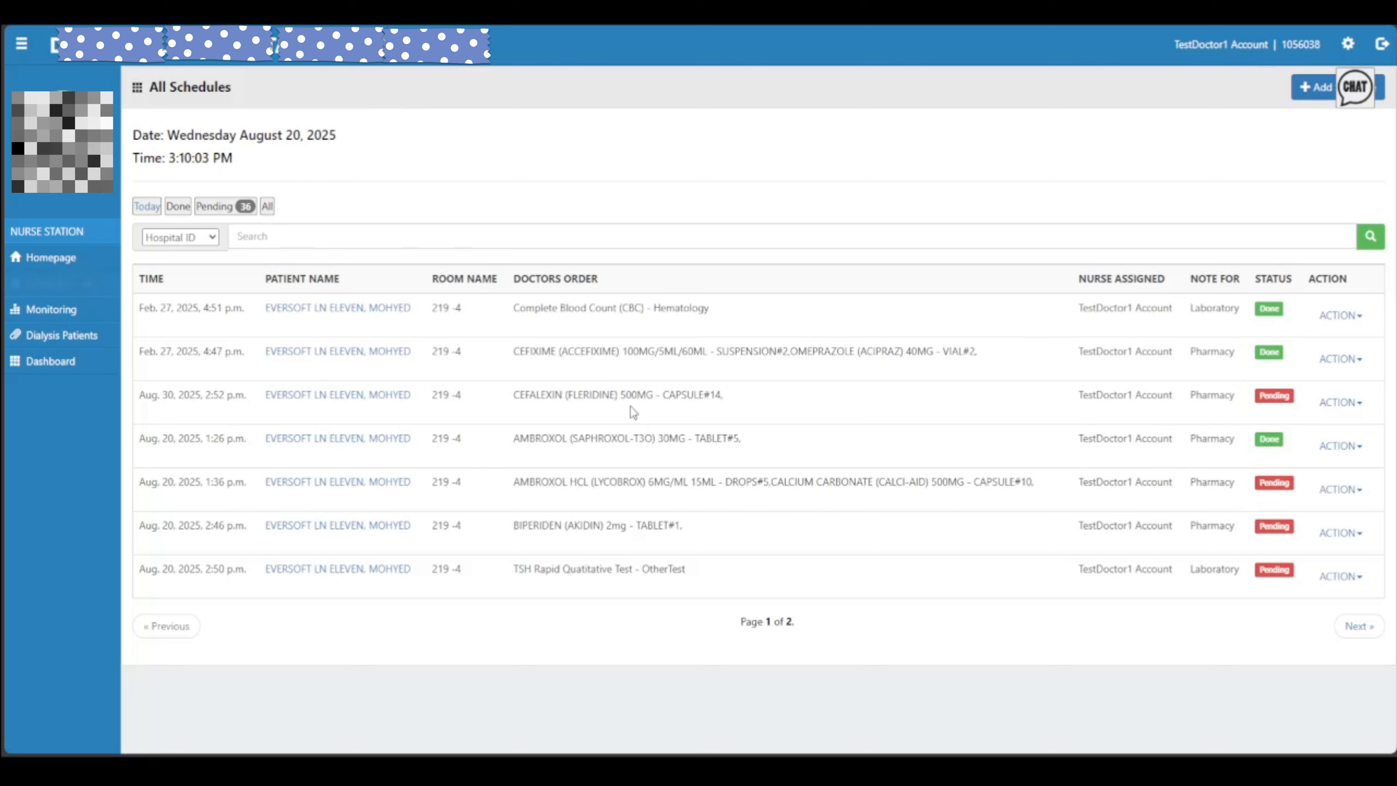
Check the Complete Blood Count order's actions, then list All schedules for every patient
{"action": "left_click", "coordinate": [1340, 315]}
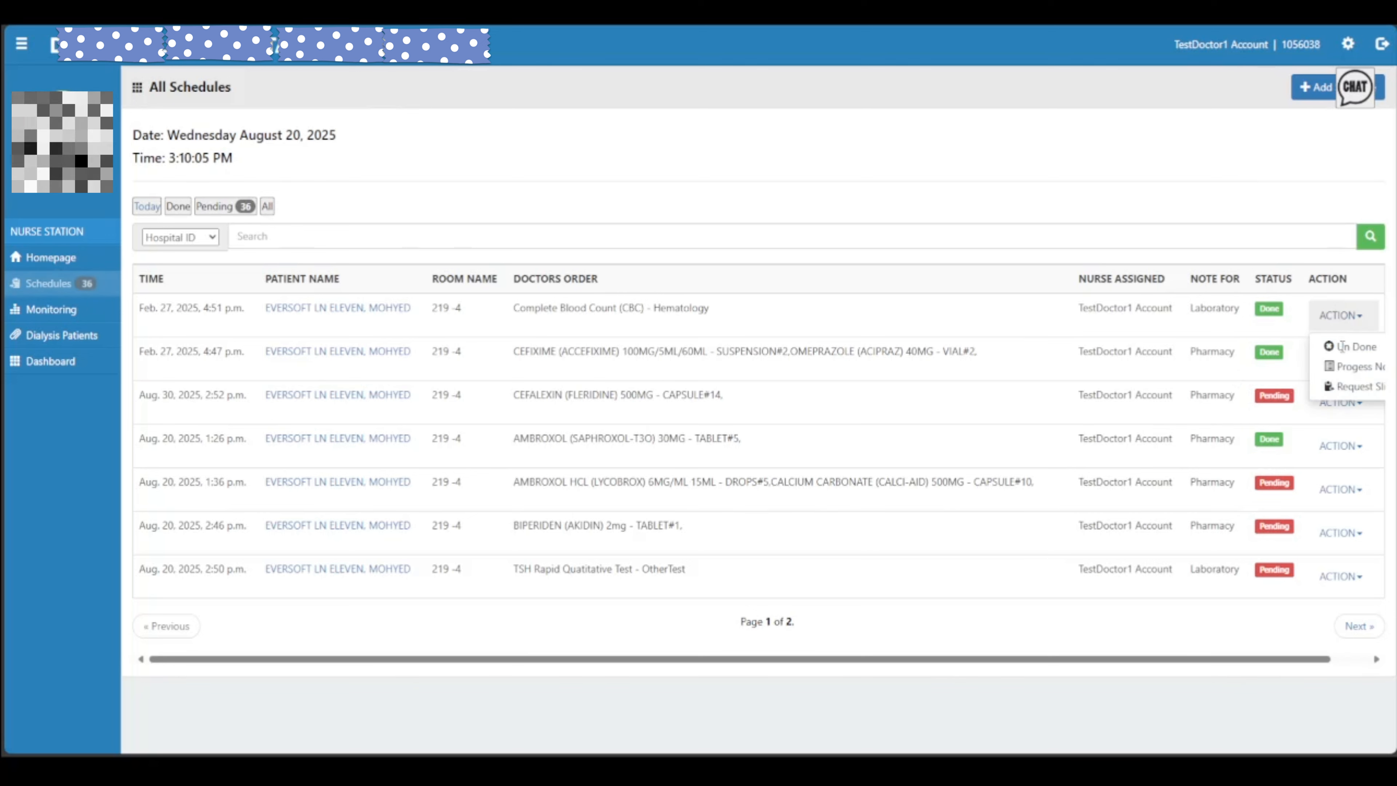
{"action": "left_click", "coordinate": [1002, 128]}
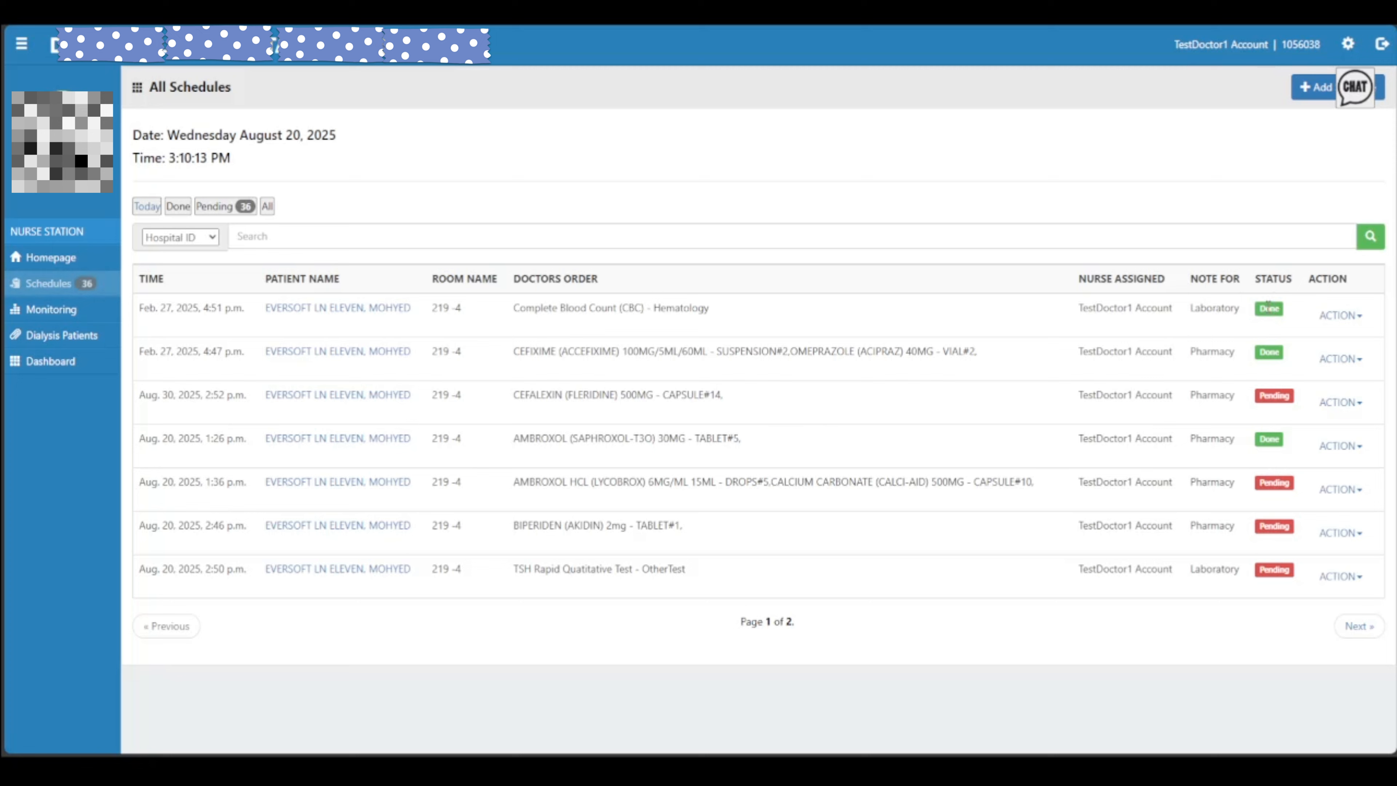
{"action": "left_click", "coordinate": [1336, 316]}
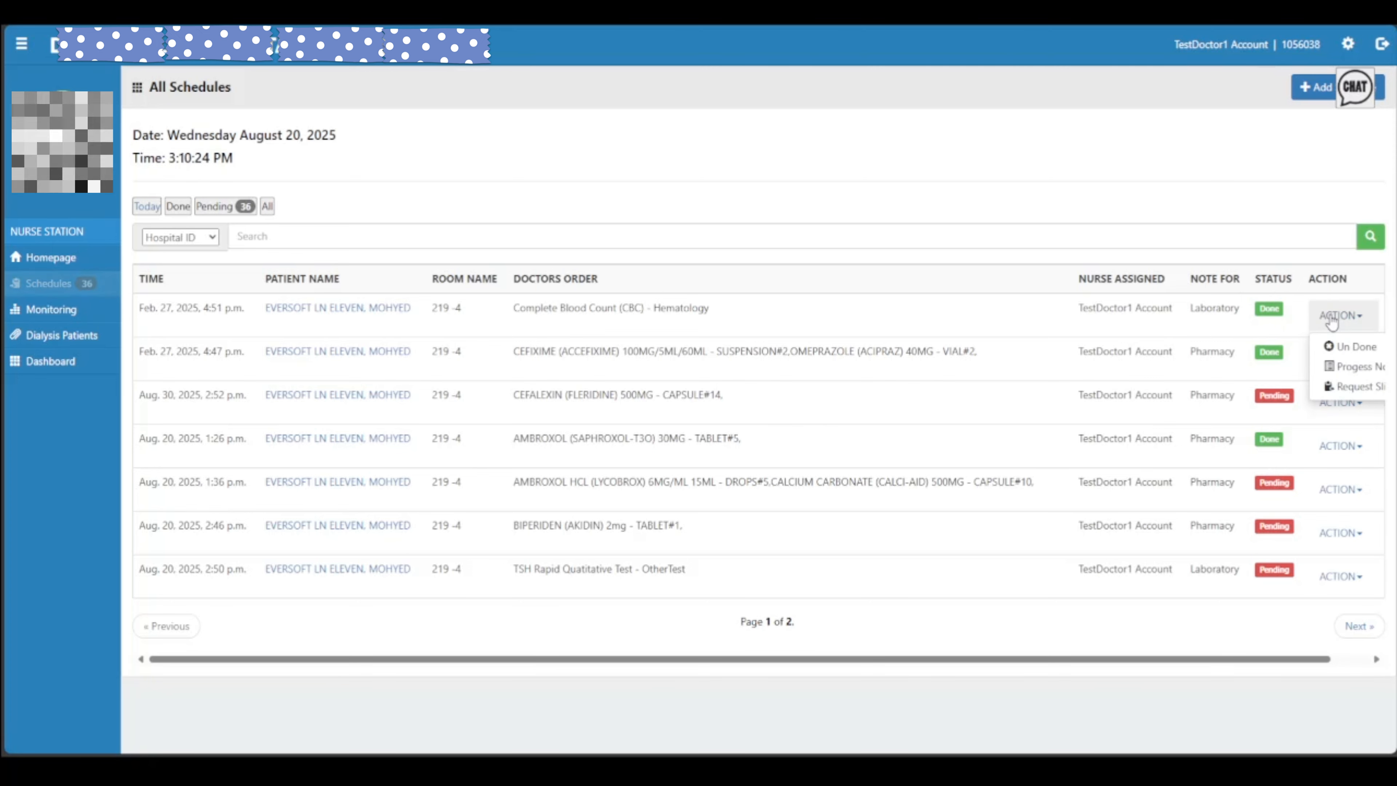
{"action": "left_click", "coordinate": [1135, 183]}
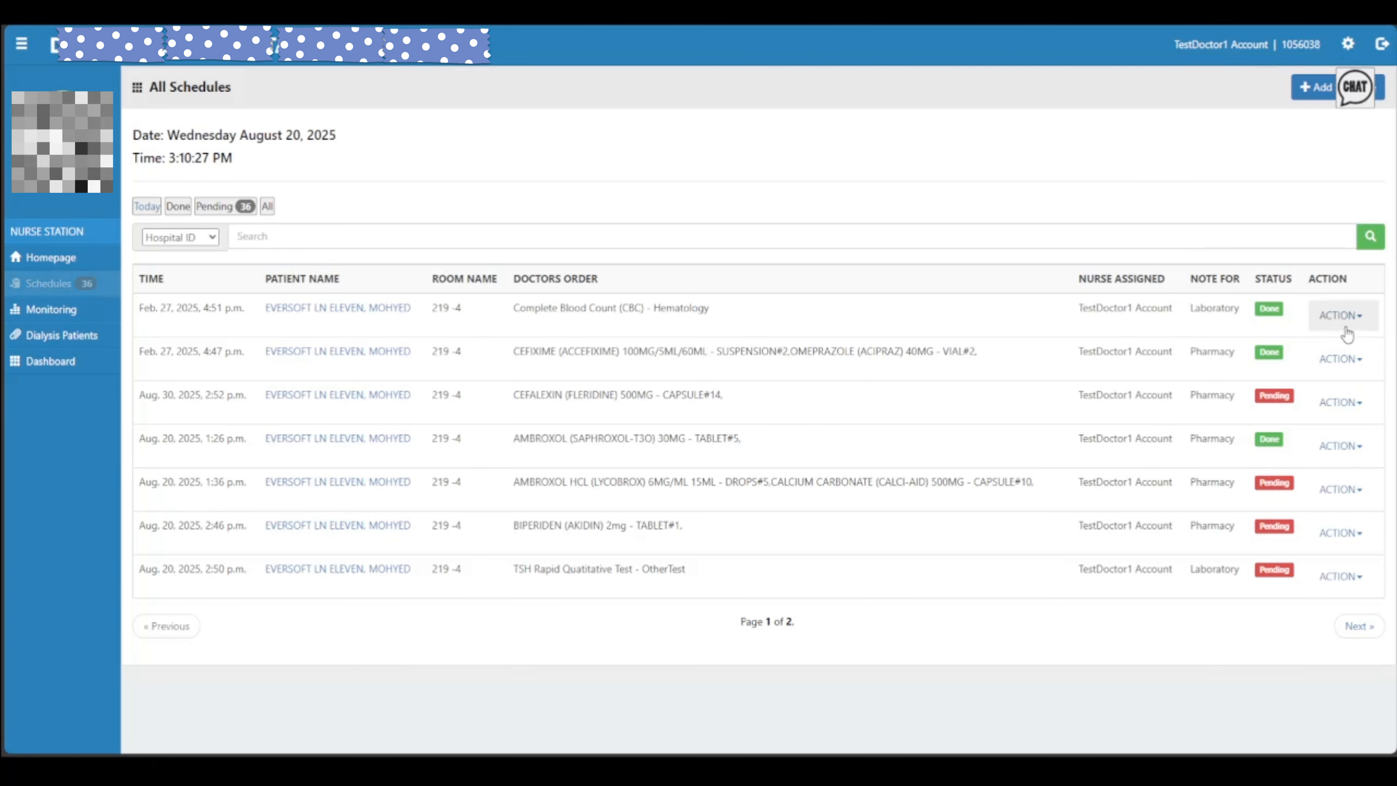
{"action": "left_click", "coordinate": [267, 207]}
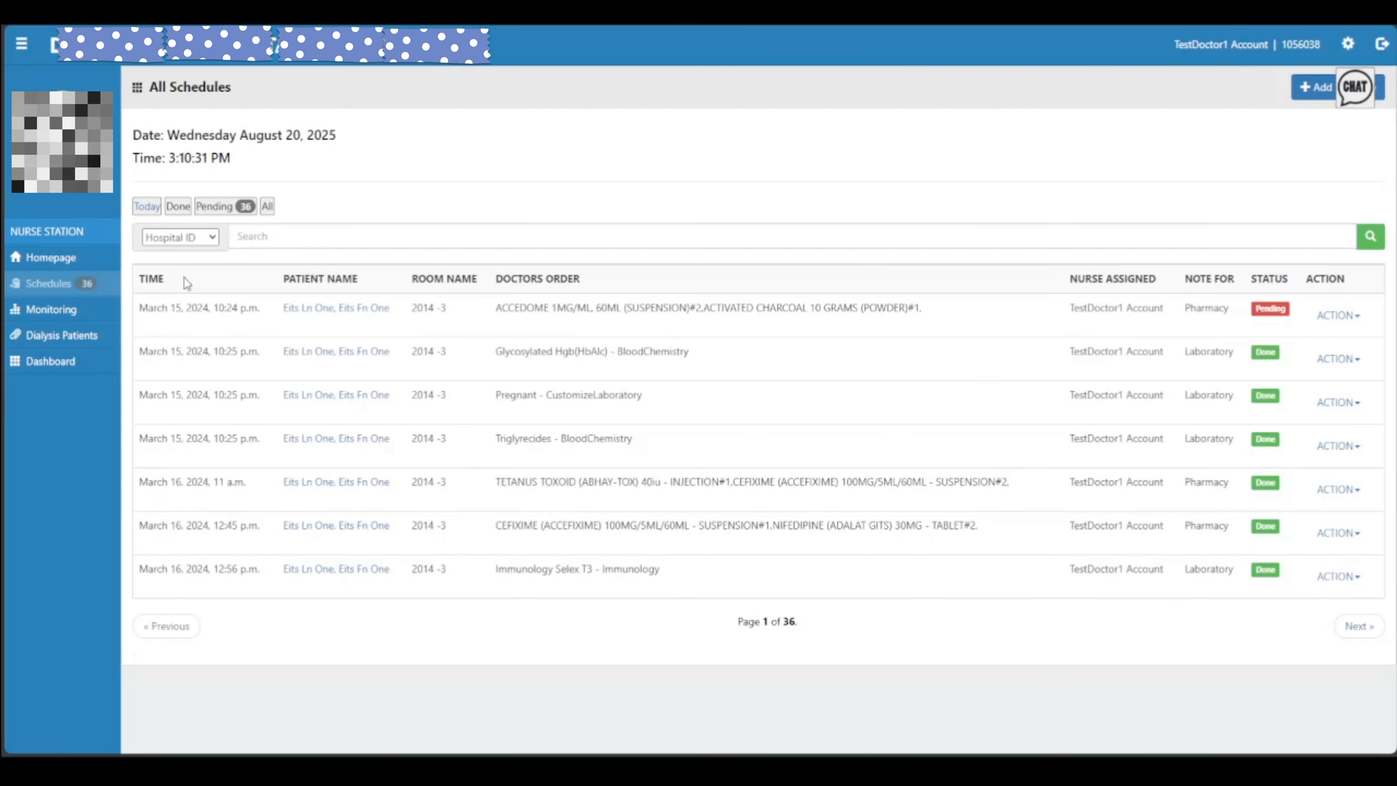
{"action": "left_click", "coordinate": [292, 237]}
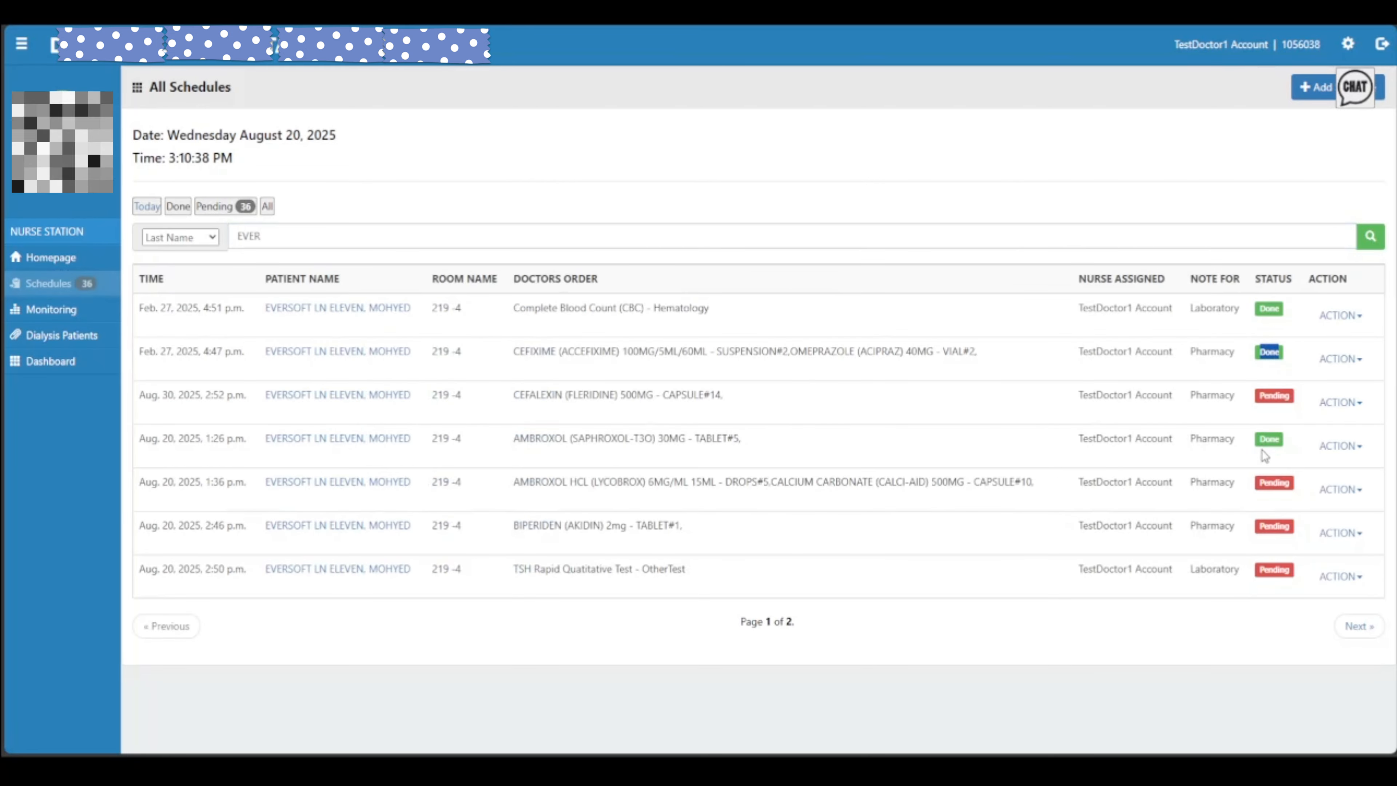
{"action": "left_click_drag", "start_coordinate": [1261, 450], "coordinate": [1266, 443]}
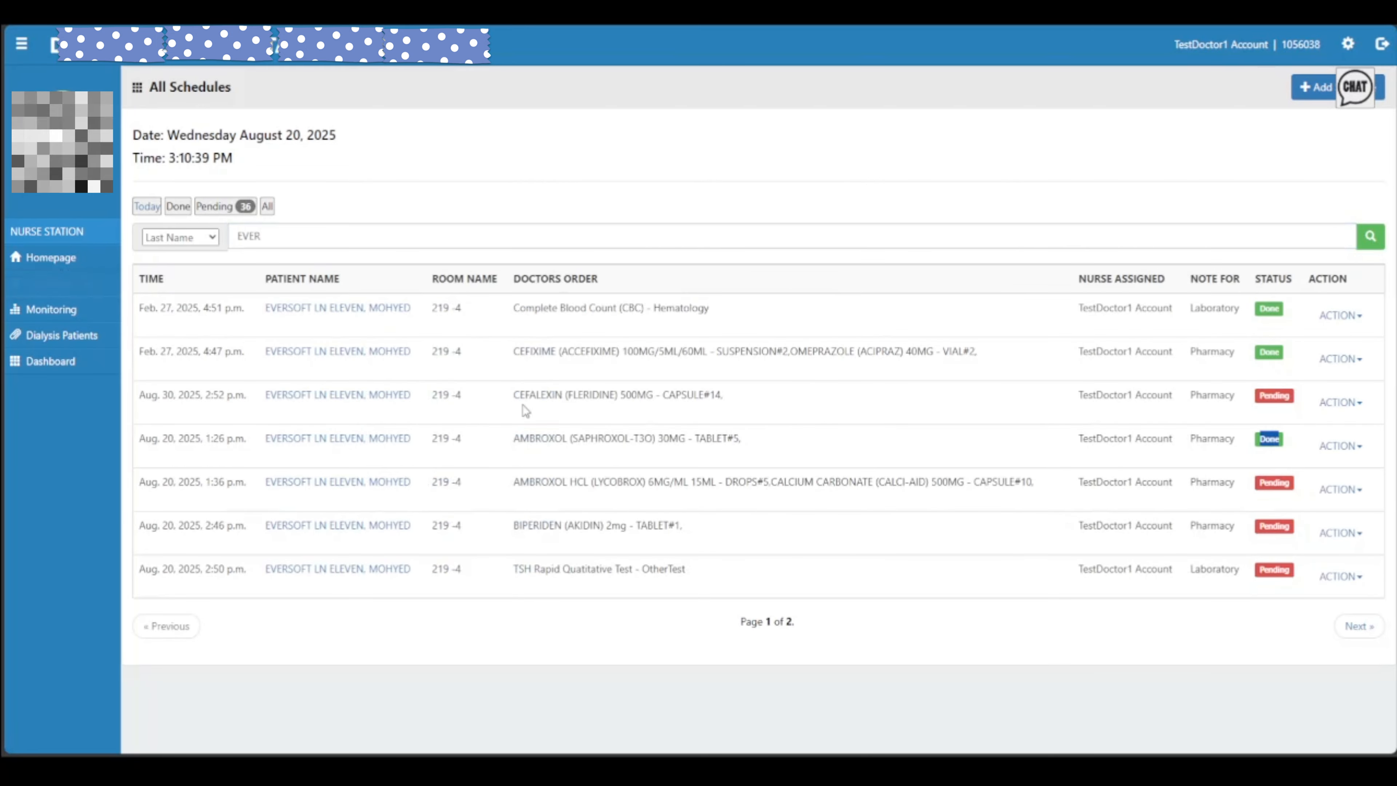
{"action": "left_click", "coordinate": [1256, 313]}
{"action": "left_click", "coordinate": [1340, 327]}
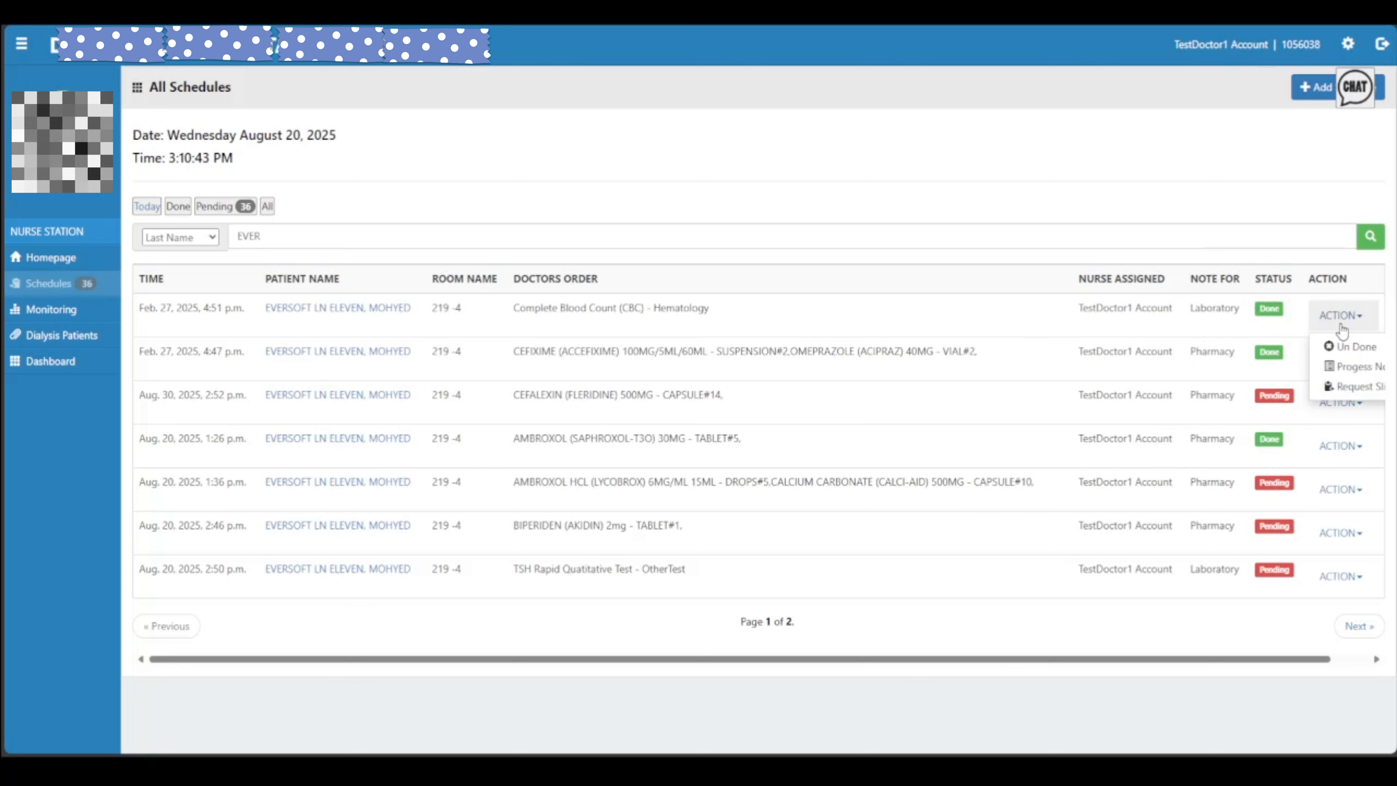
{"action": "left_click", "coordinate": [1357, 346]}
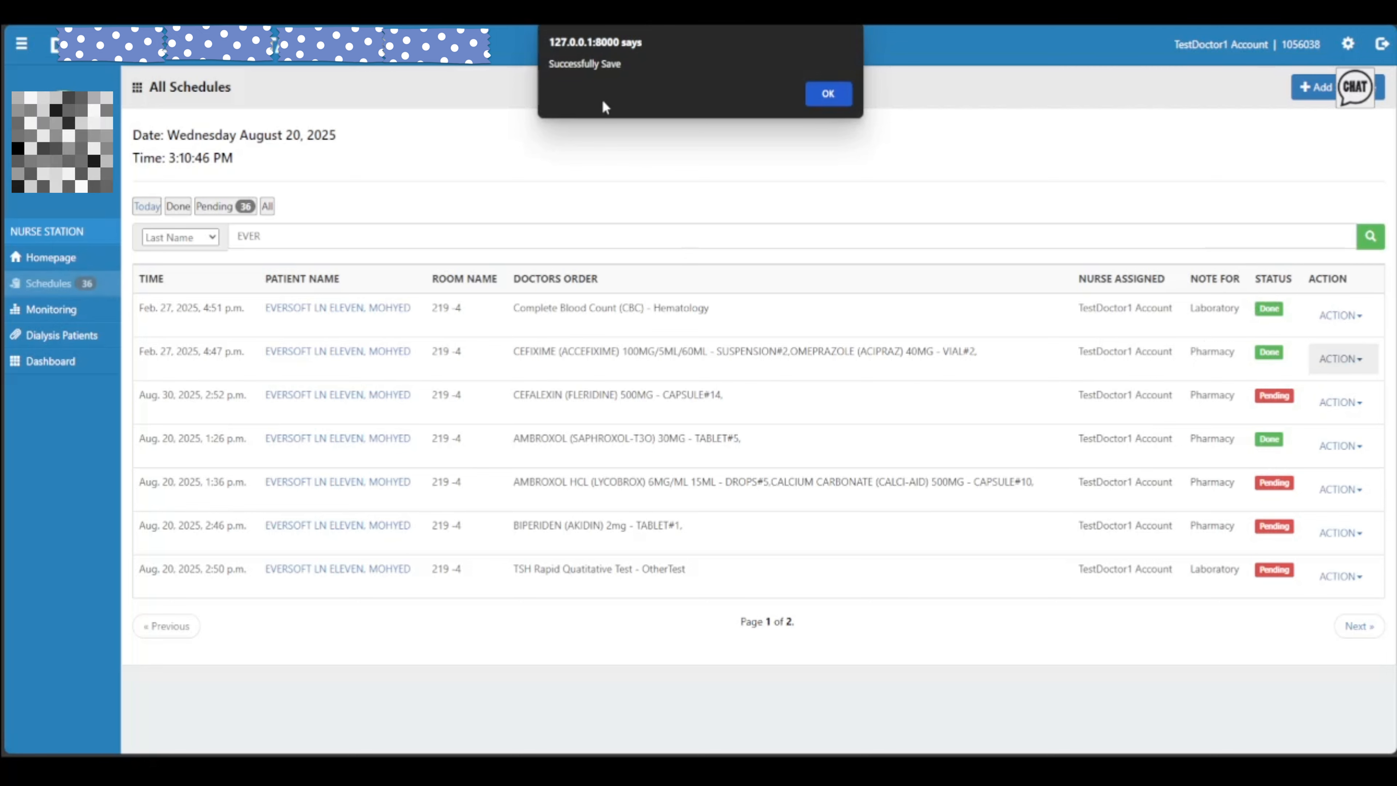
{"action": "left_click", "coordinate": [827, 94]}
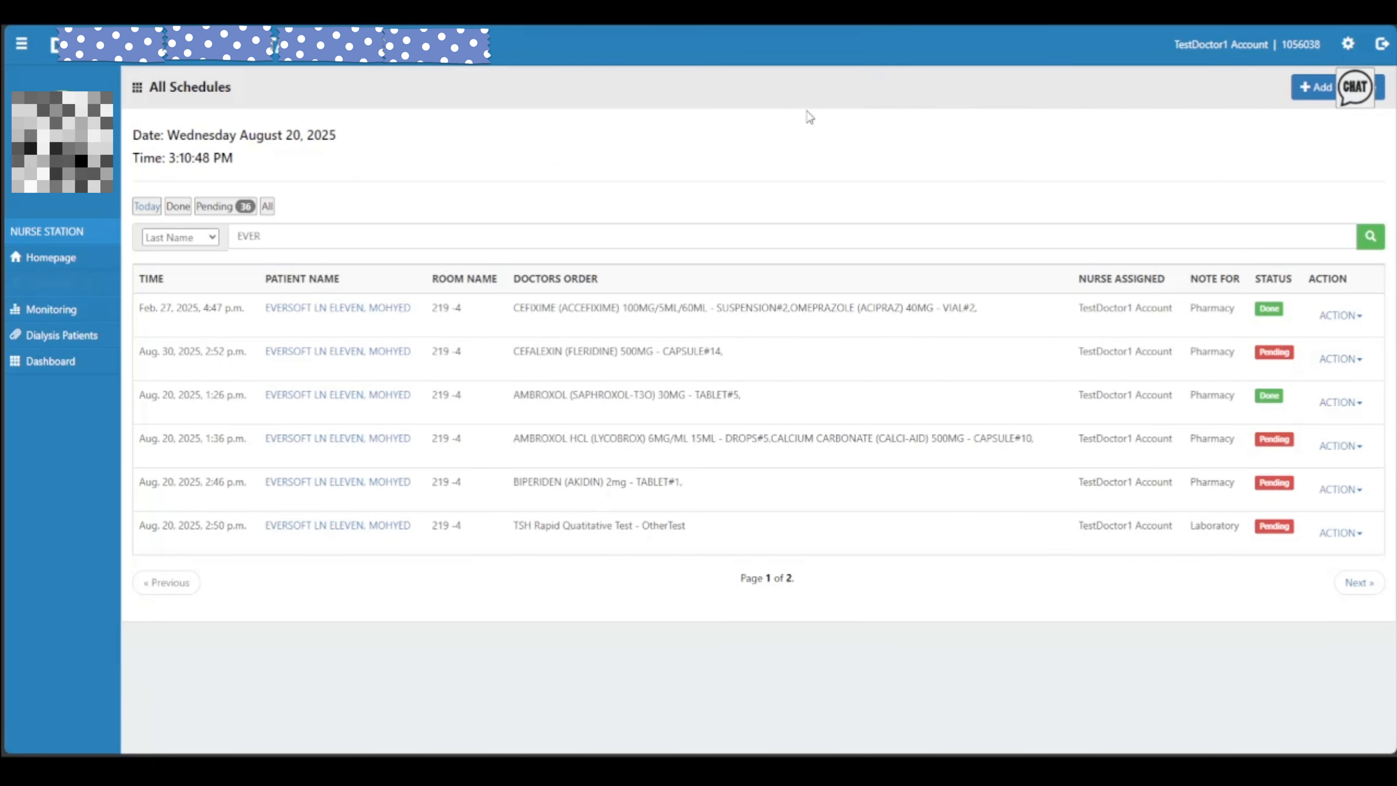
{"action": "left_click", "coordinate": [238, 209]}
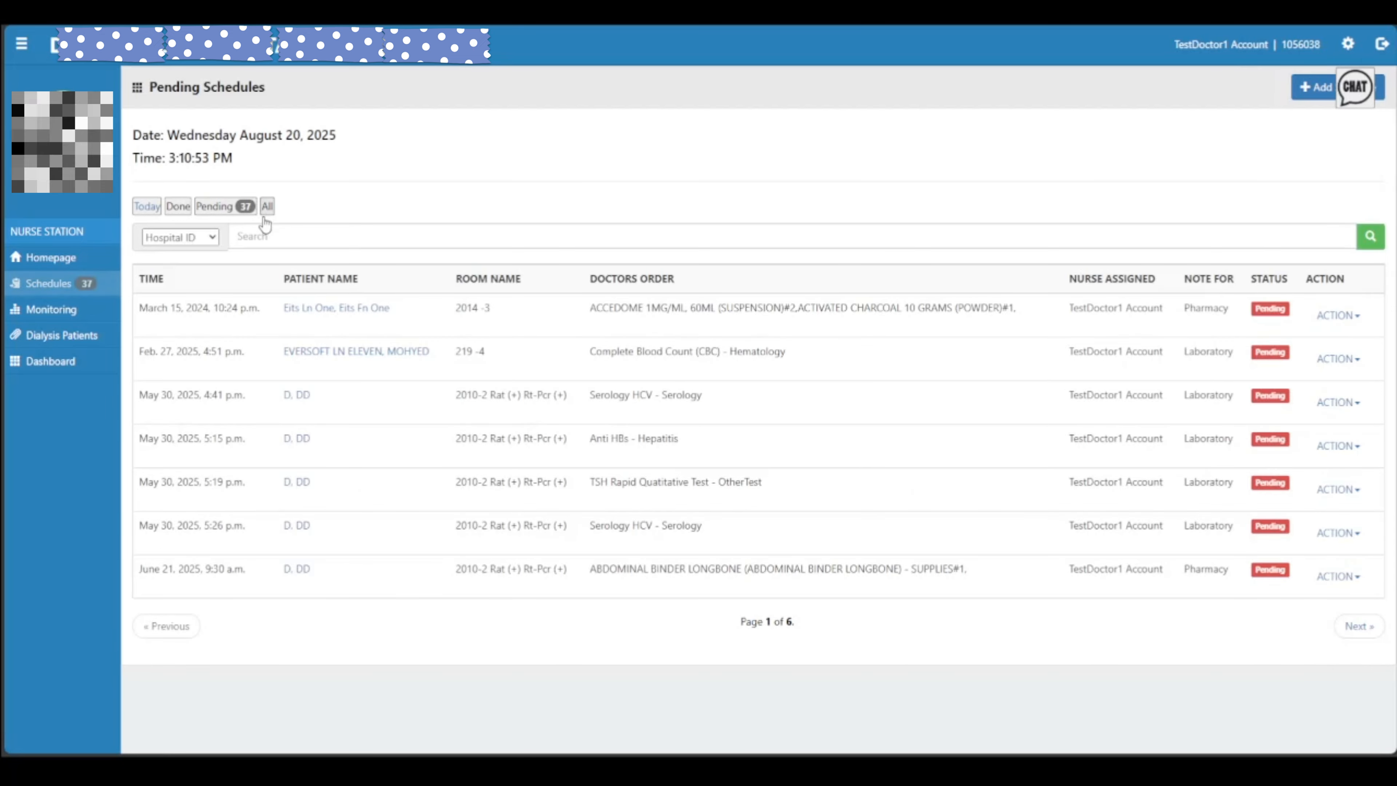
{"action": "left_click", "coordinate": [263, 236]}
{"action": "left_click", "coordinate": [193, 237]}
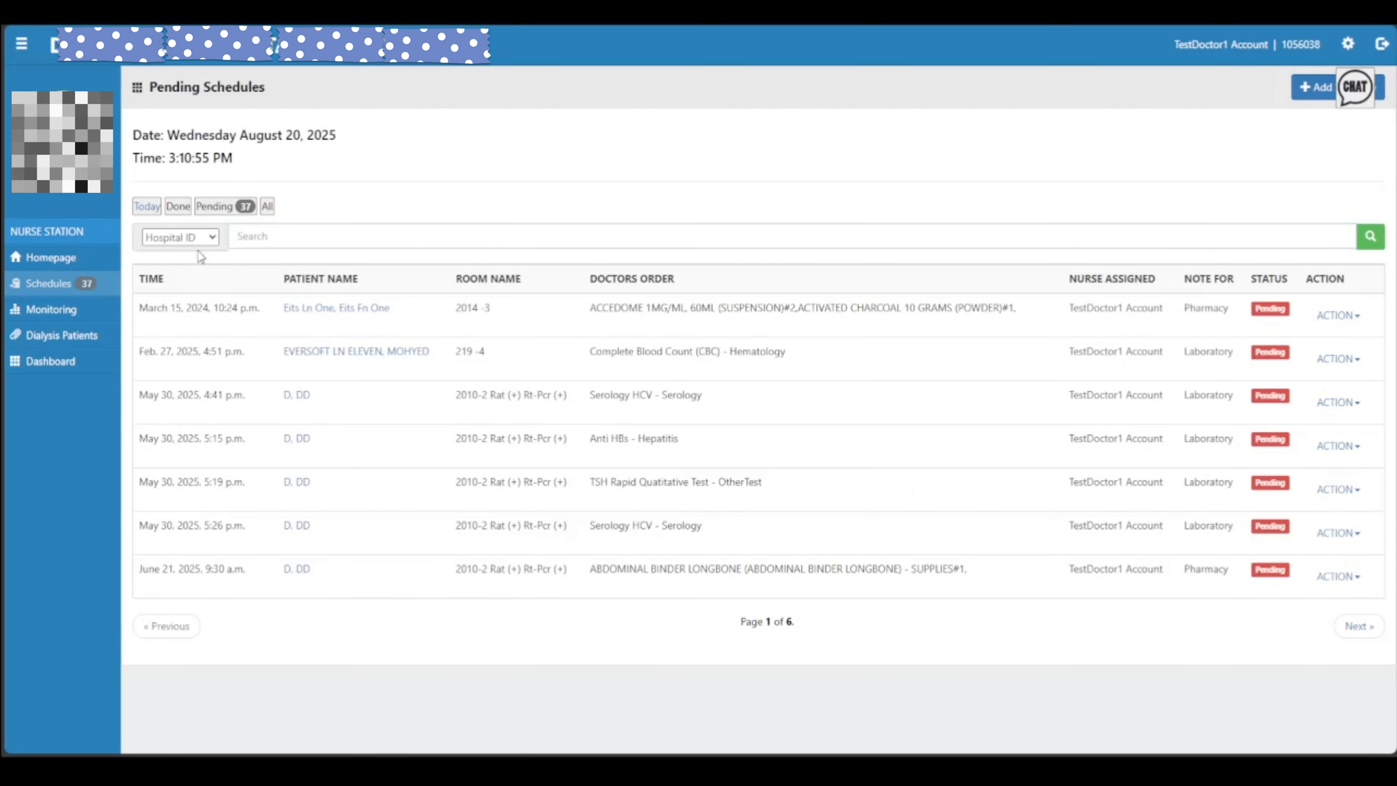
{"action": "left_click", "coordinate": [194, 275]}
{"action": "left_click", "coordinate": [304, 242]}
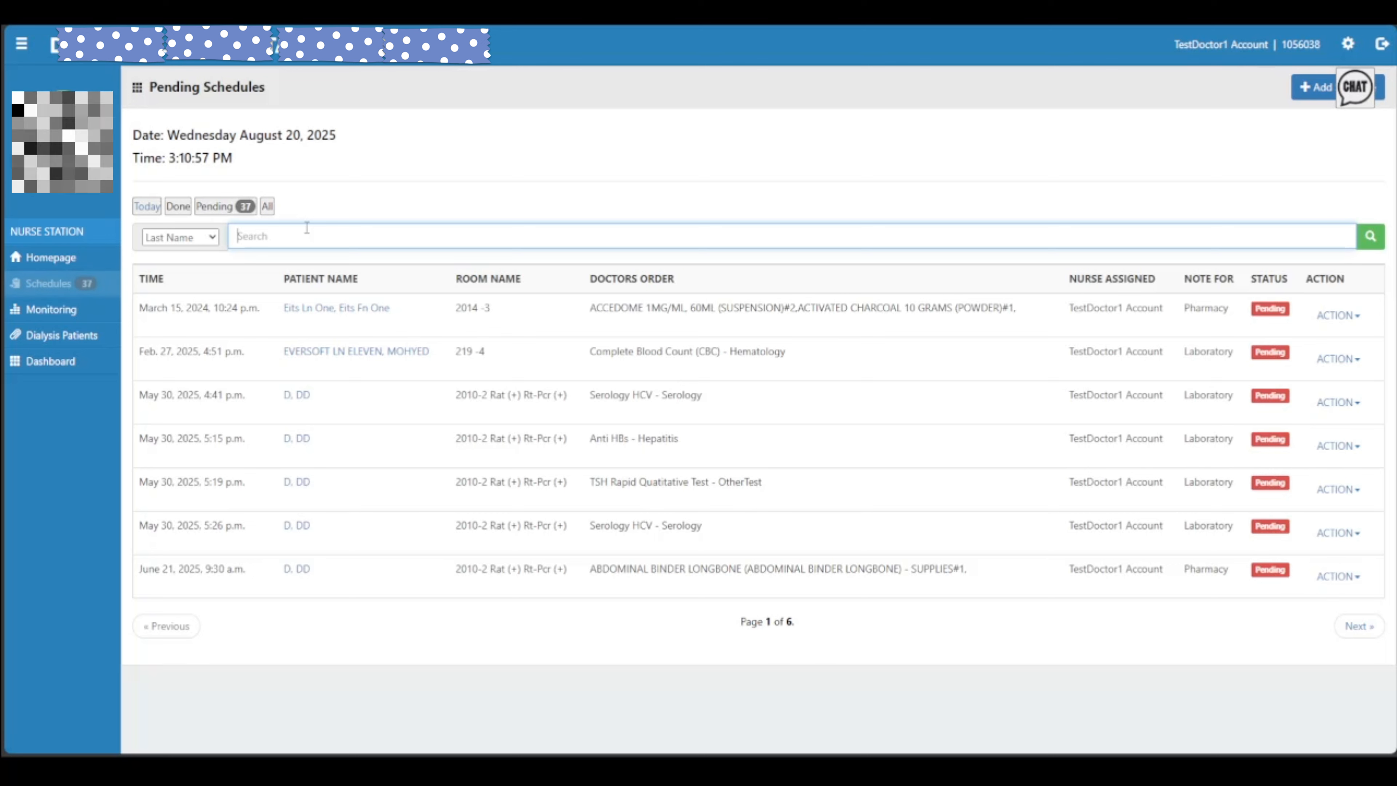
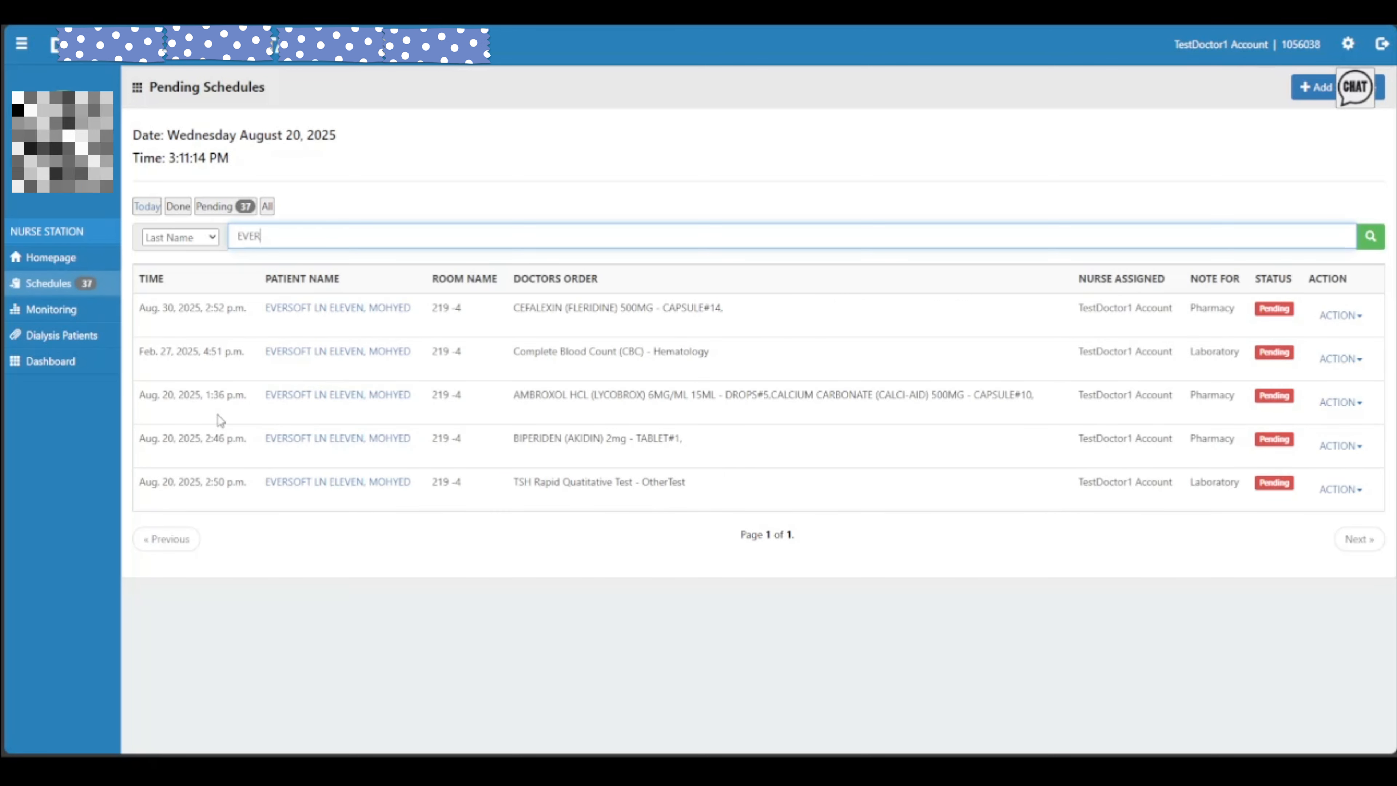
Mark the Ambroxol HCL and calcium carbonate pharmacy order as Task Done
{"action": "left_click_drag", "start_coordinate": [575, 401], "coordinate": [829, 404]}
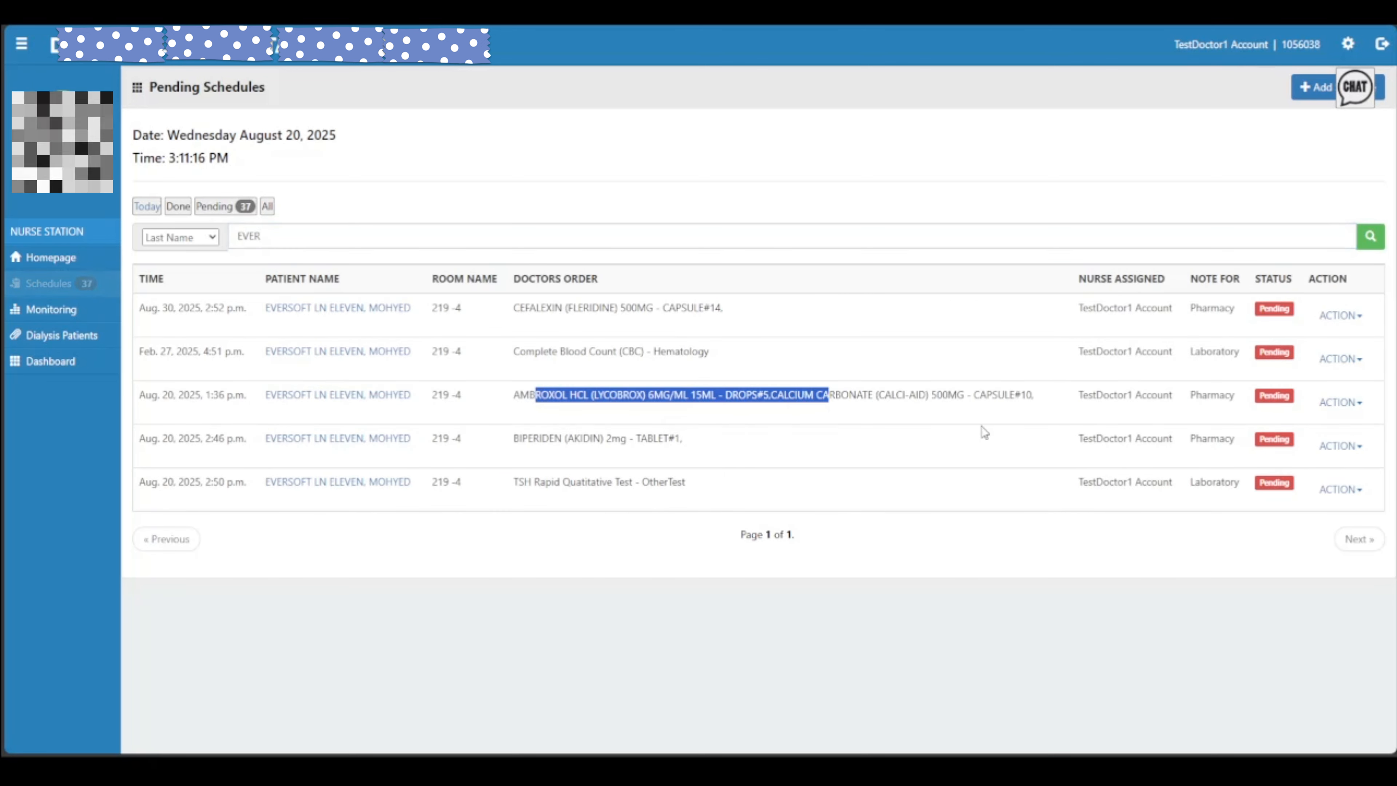
{"action": "left_click", "coordinate": [1270, 407]}
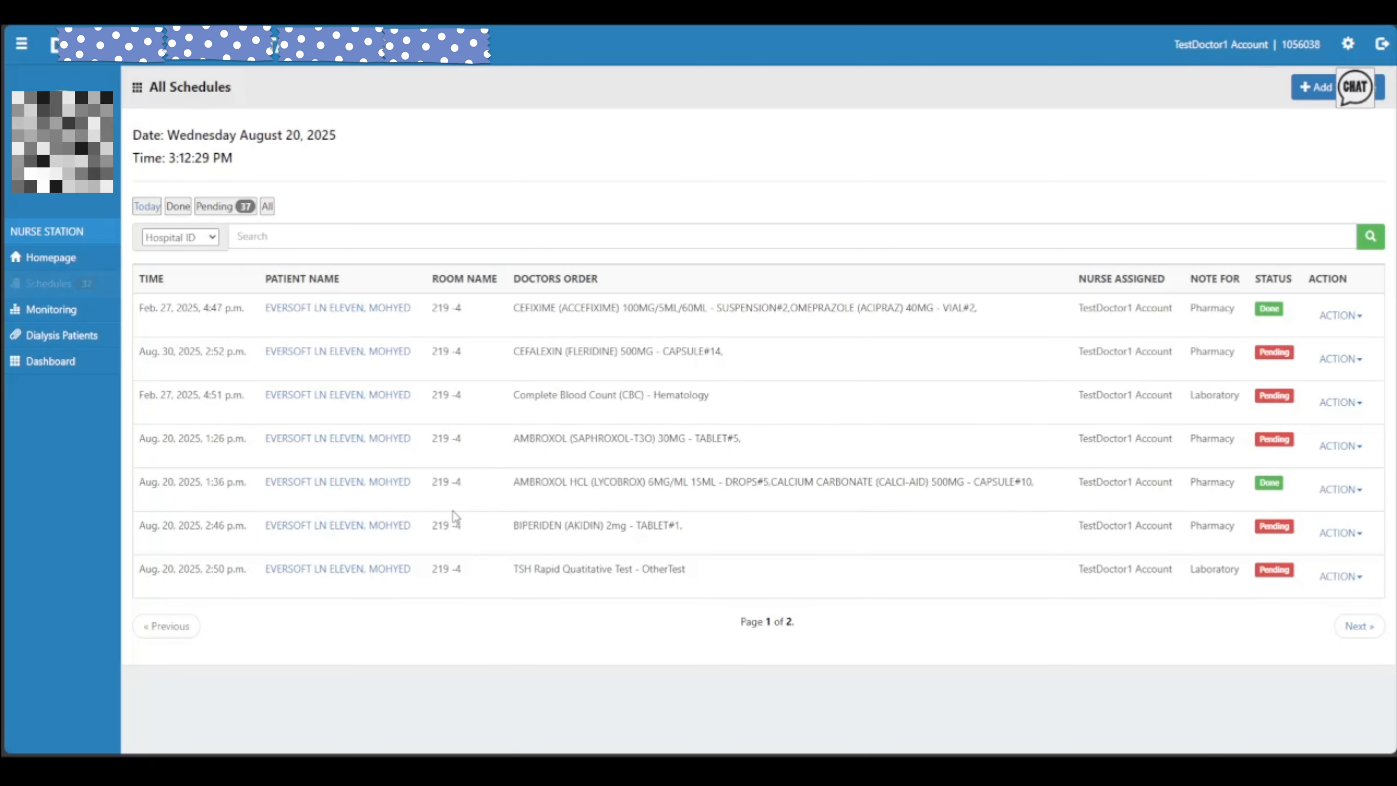
{"action": "left_click_drag", "start_coordinate": [512, 483], "coordinate": [1032, 487]}
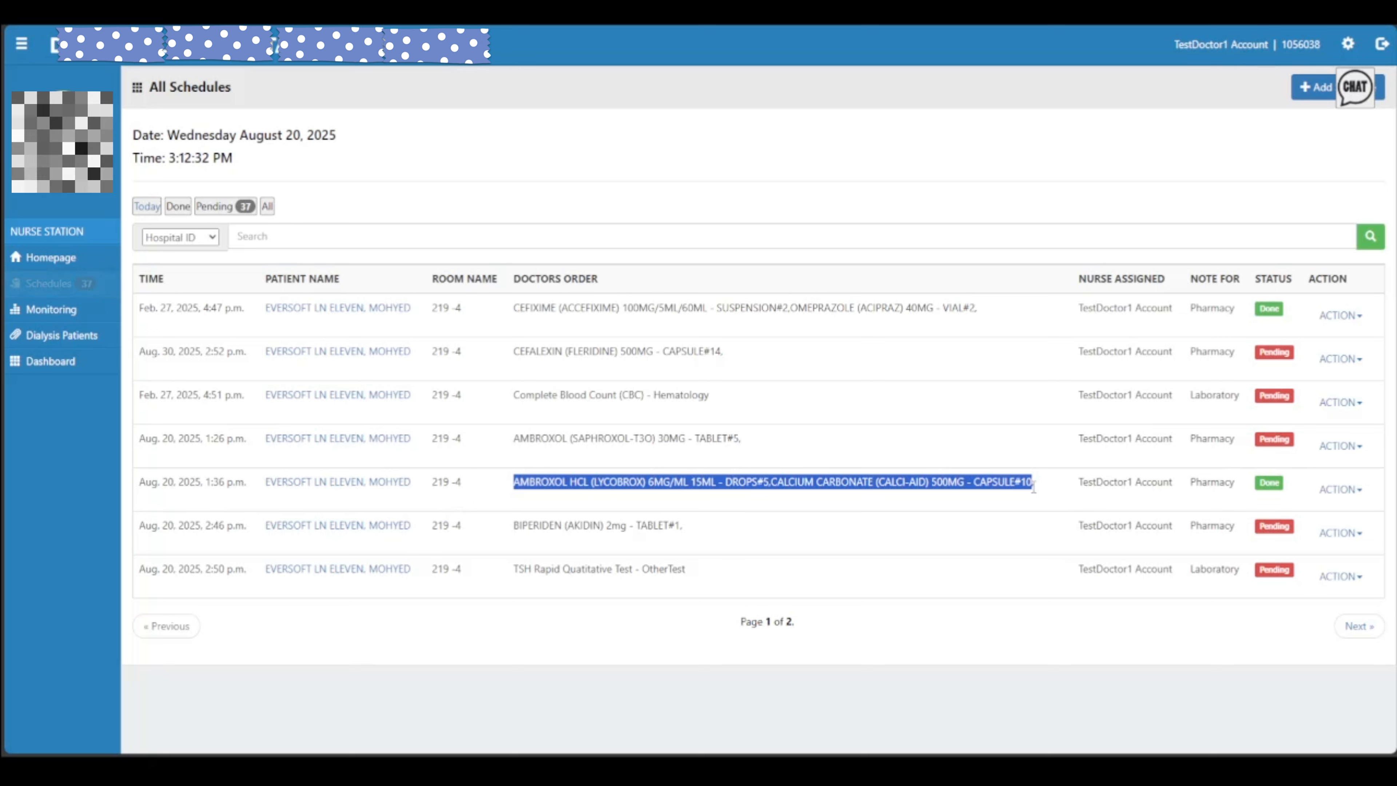
Set the Done Ambroxol HCL order back to Pending via Un Done and dismiss the Successfully Save alert
{"action": "left_click", "coordinate": [1260, 487]}
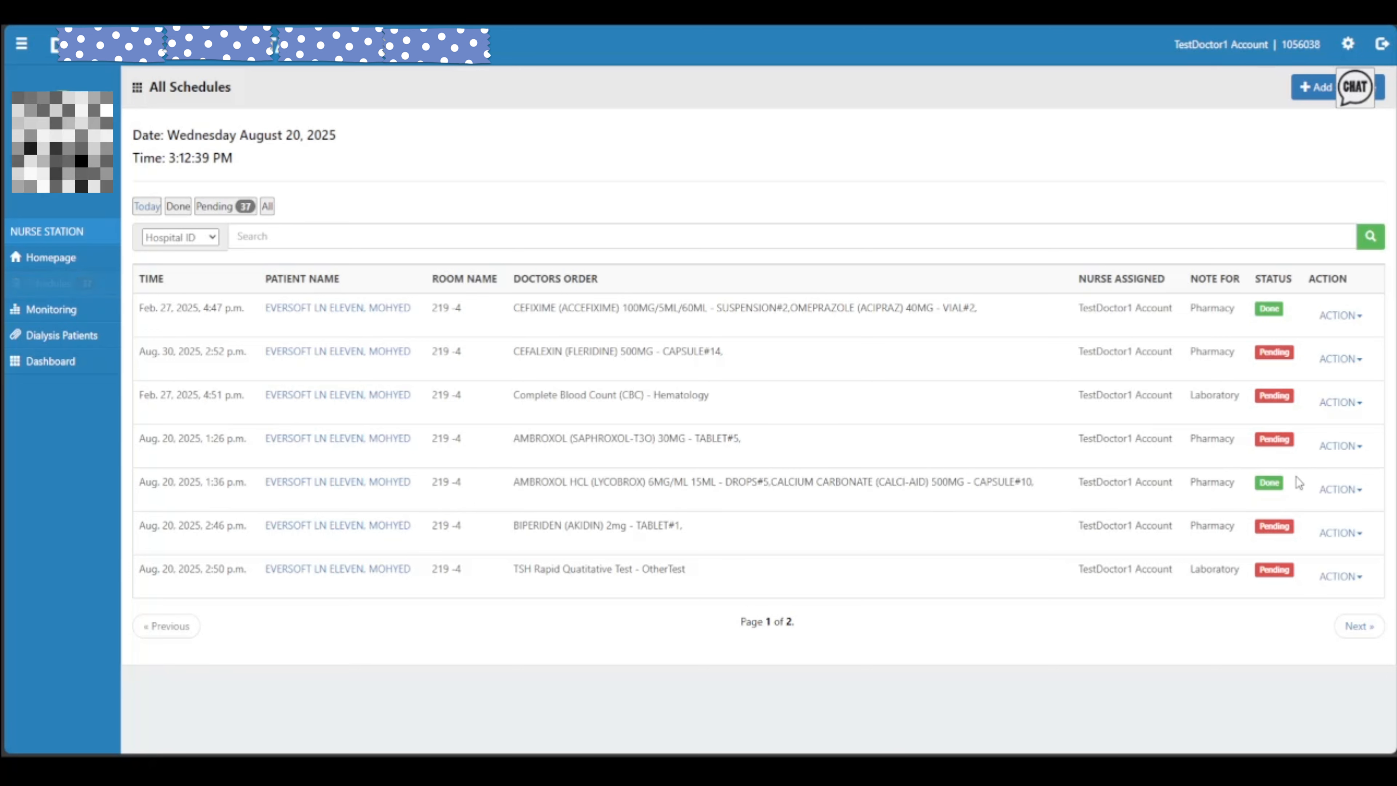
{"action": "left_click", "coordinate": [1324, 489]}
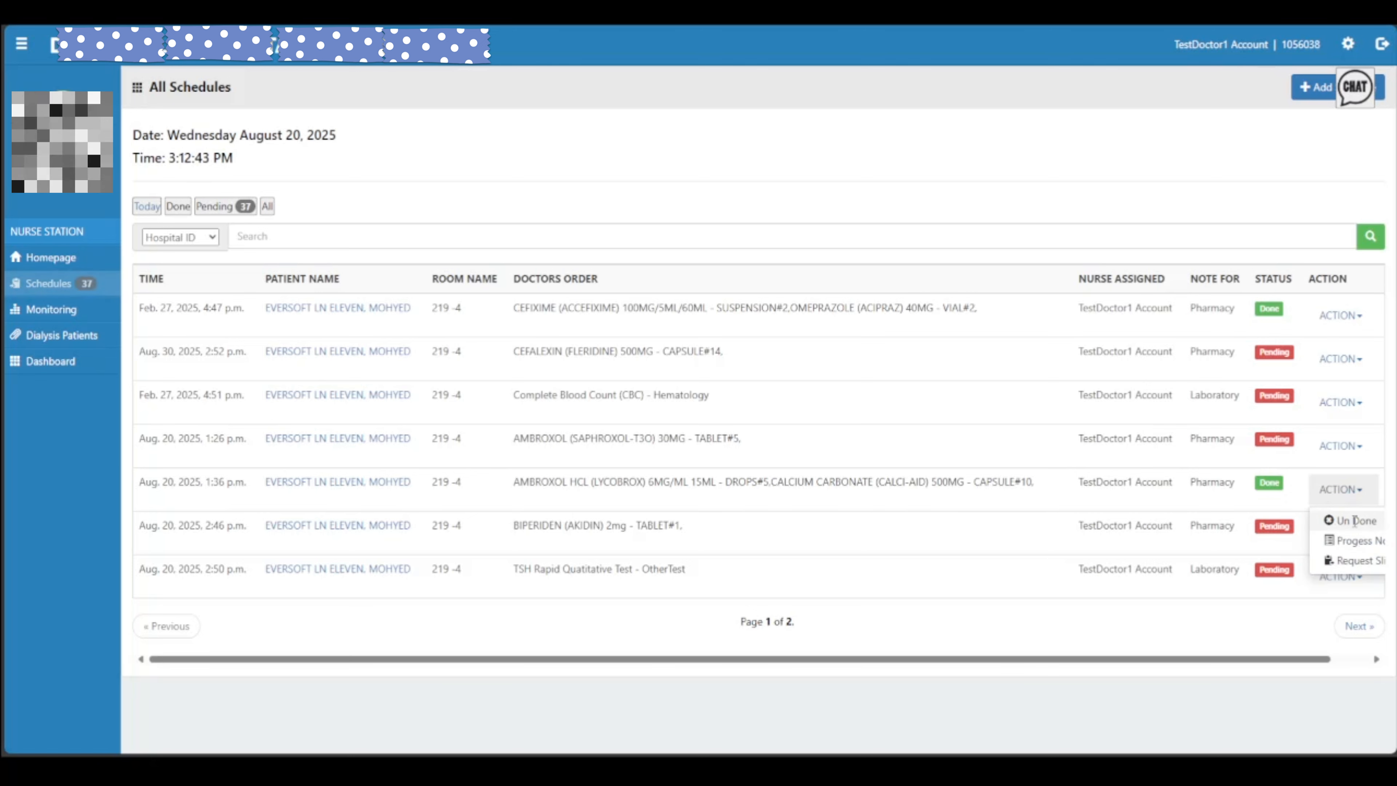
{"action": "left_click", "coordinate": [1340, 489]}
{"action": "left_click", "coordinate": [1340, 489]}
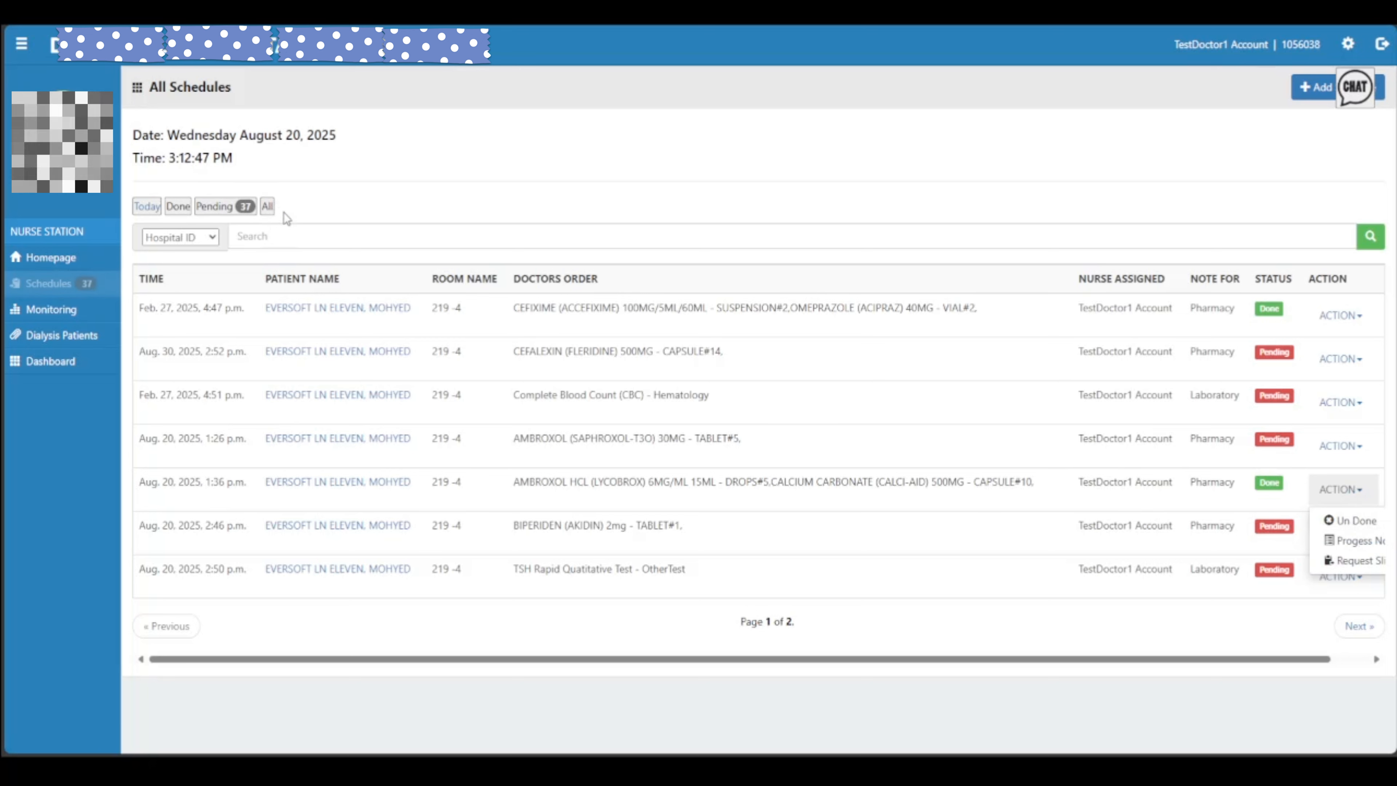
{"action": "left_click", "coordinate": [1367, 533]}
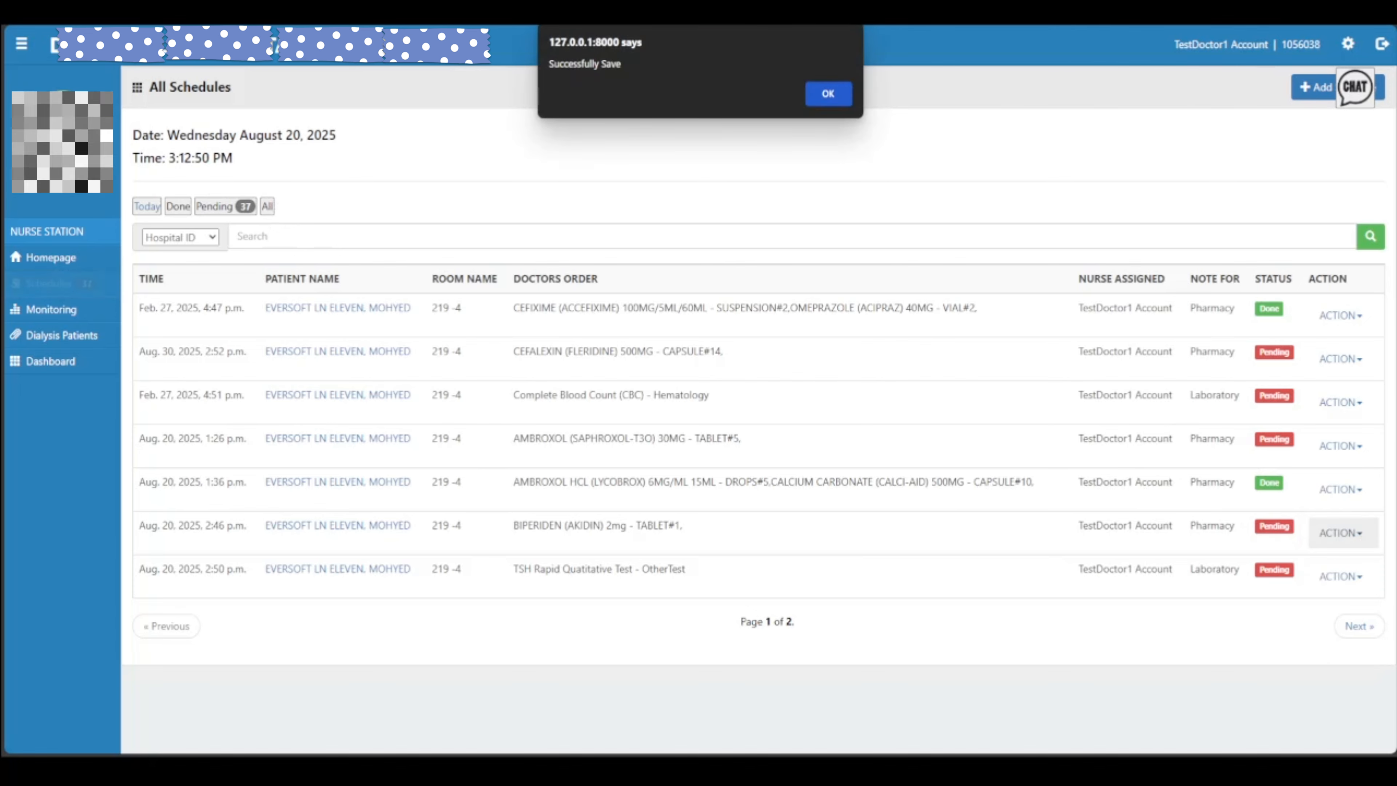
{"action": "key", "text": "Return"}
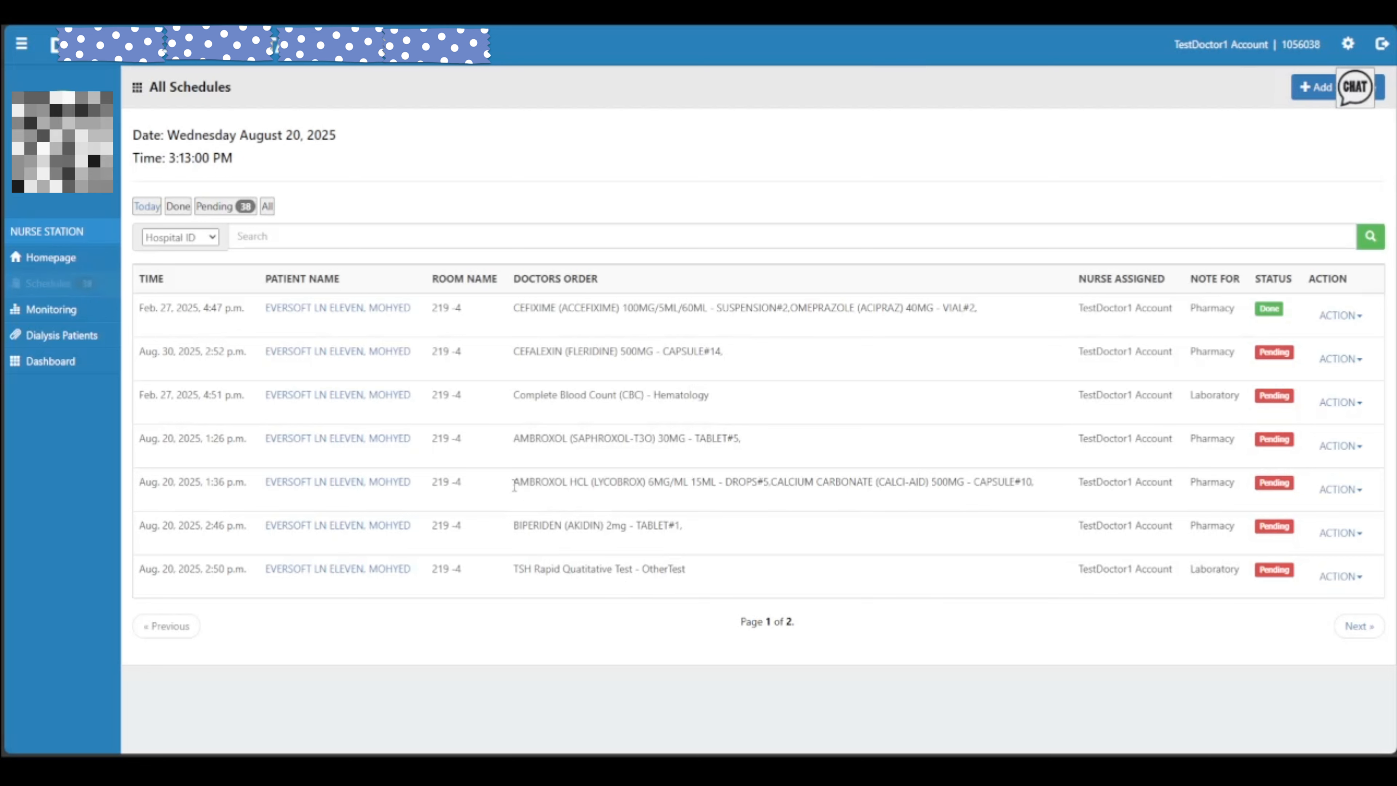
{"action": "left_click_drag", "start_coordinate": [515, 485], "coordinate": [1049, 493]}
{"action": "left_click_drag", "start_coordinate": [1261, 482], "coordinate": [1285, 488]}
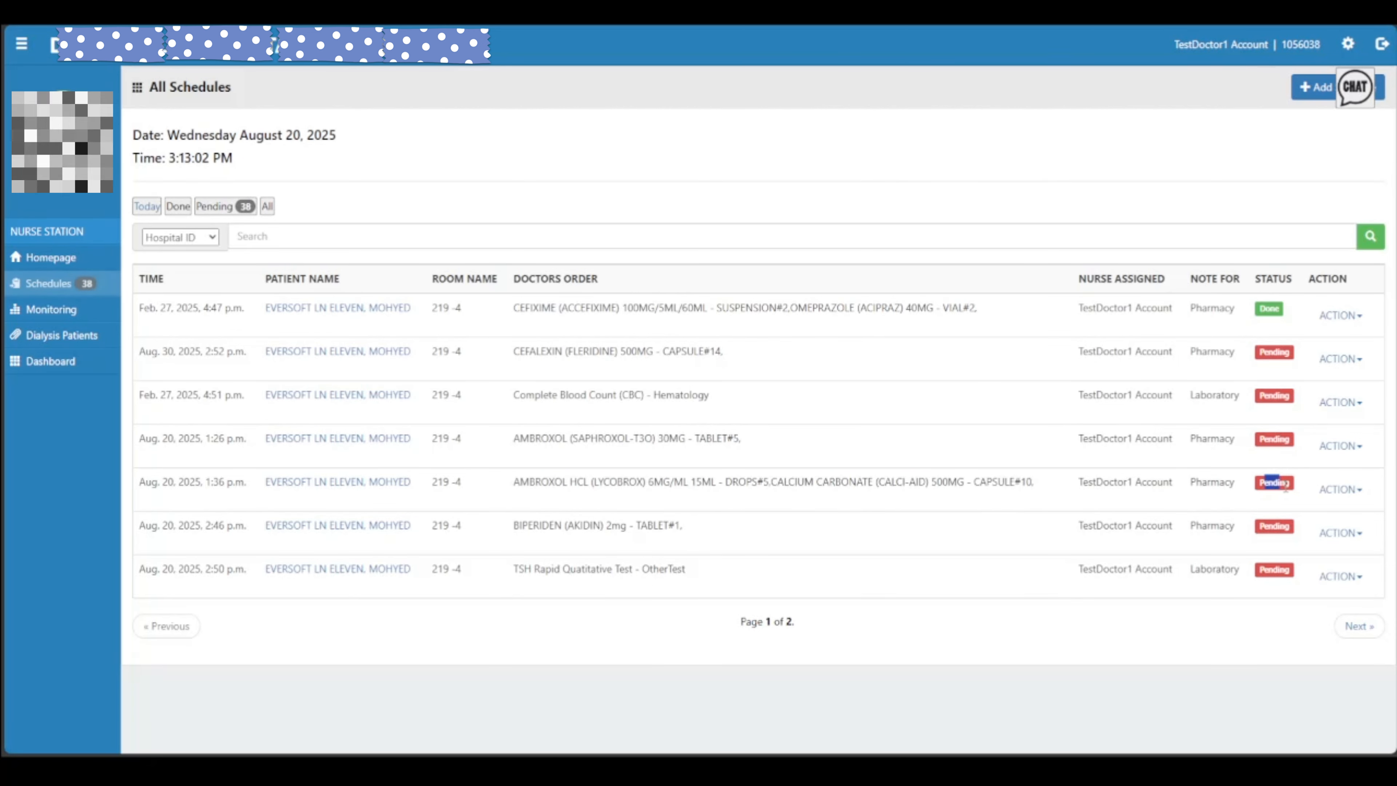
Compare the Cefalexin and Cefixime orders' action lists, ending with the completed Cefixime order's actions open
{"action": "left_click", "coordinate": [1295, 486]}
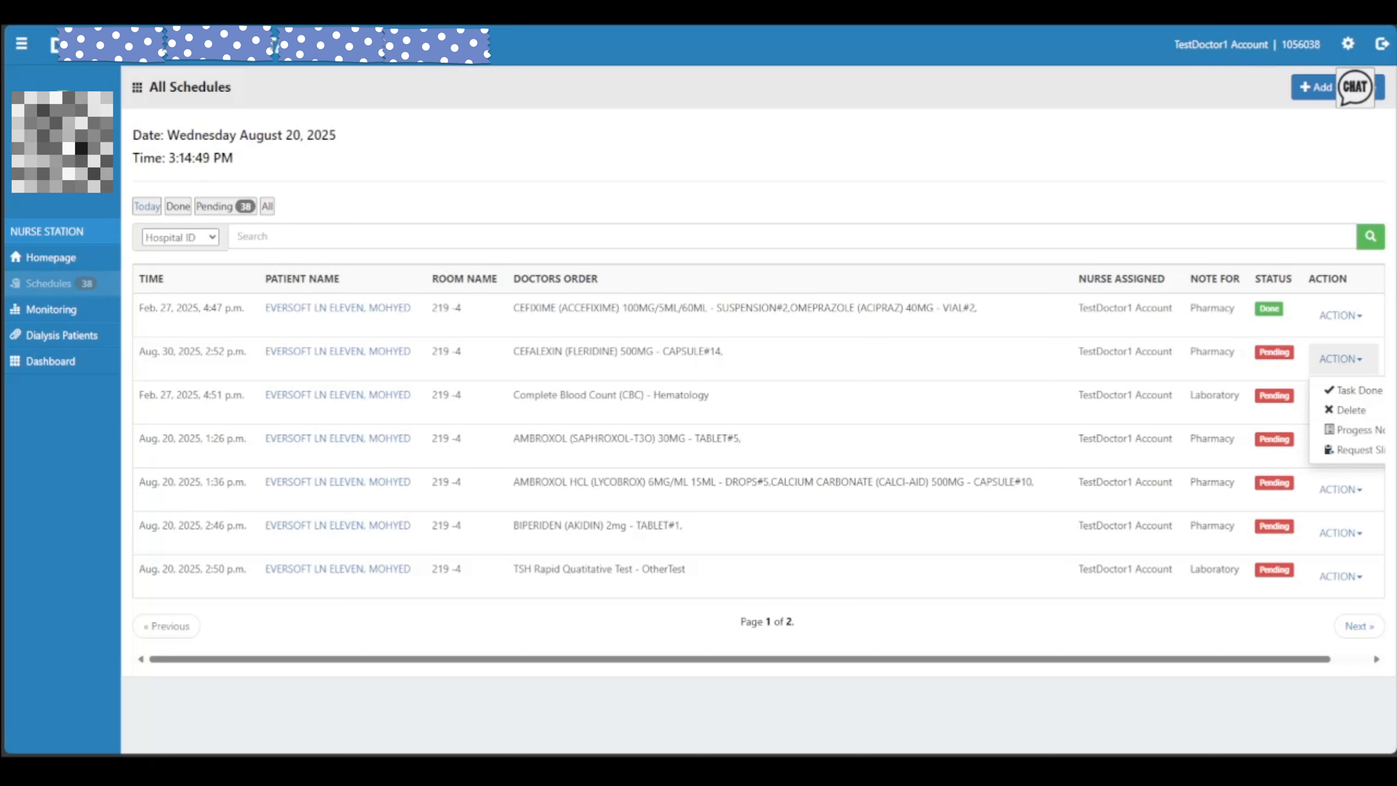
{"action": "left_click", "coordinate": [1328, 359]}
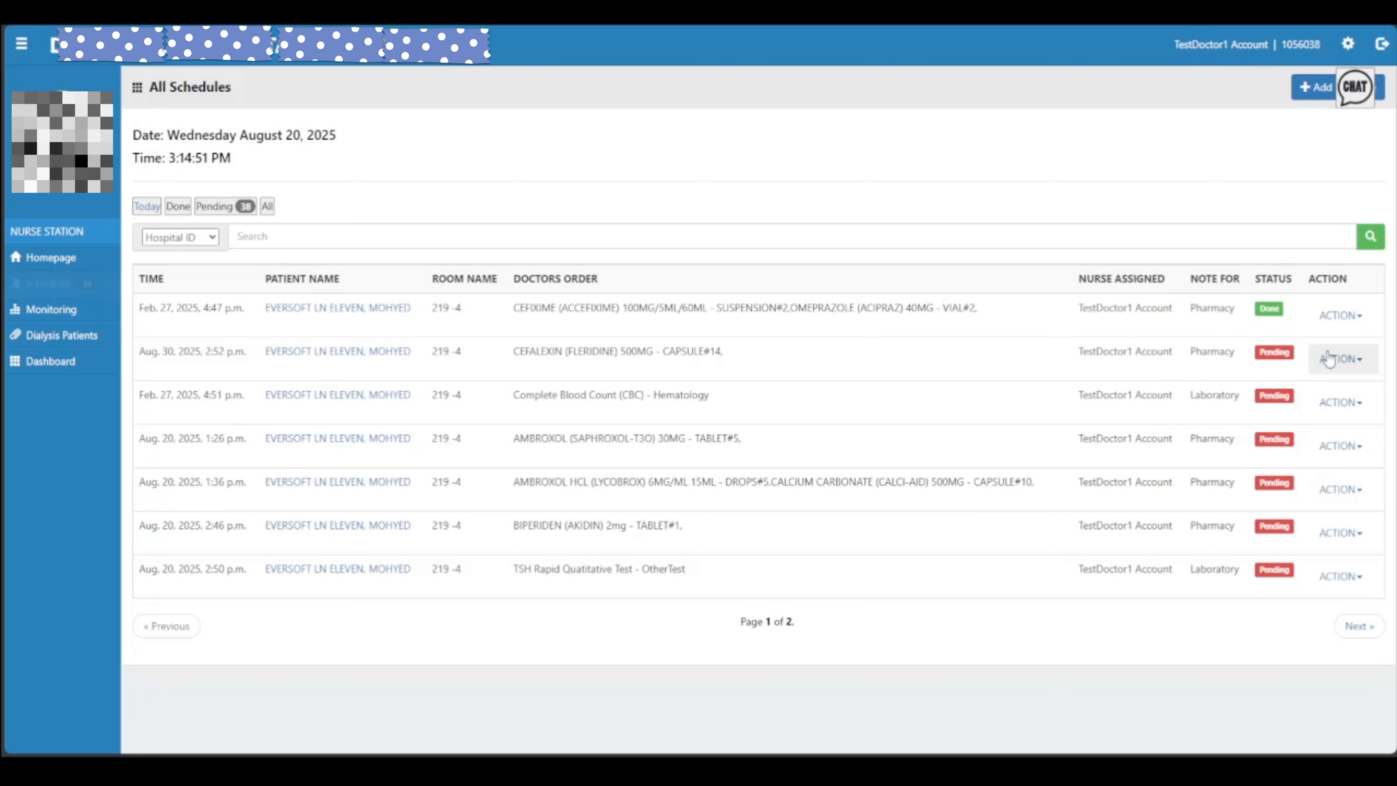
{"action": "left_click", "coordinate": [1326, 314]}
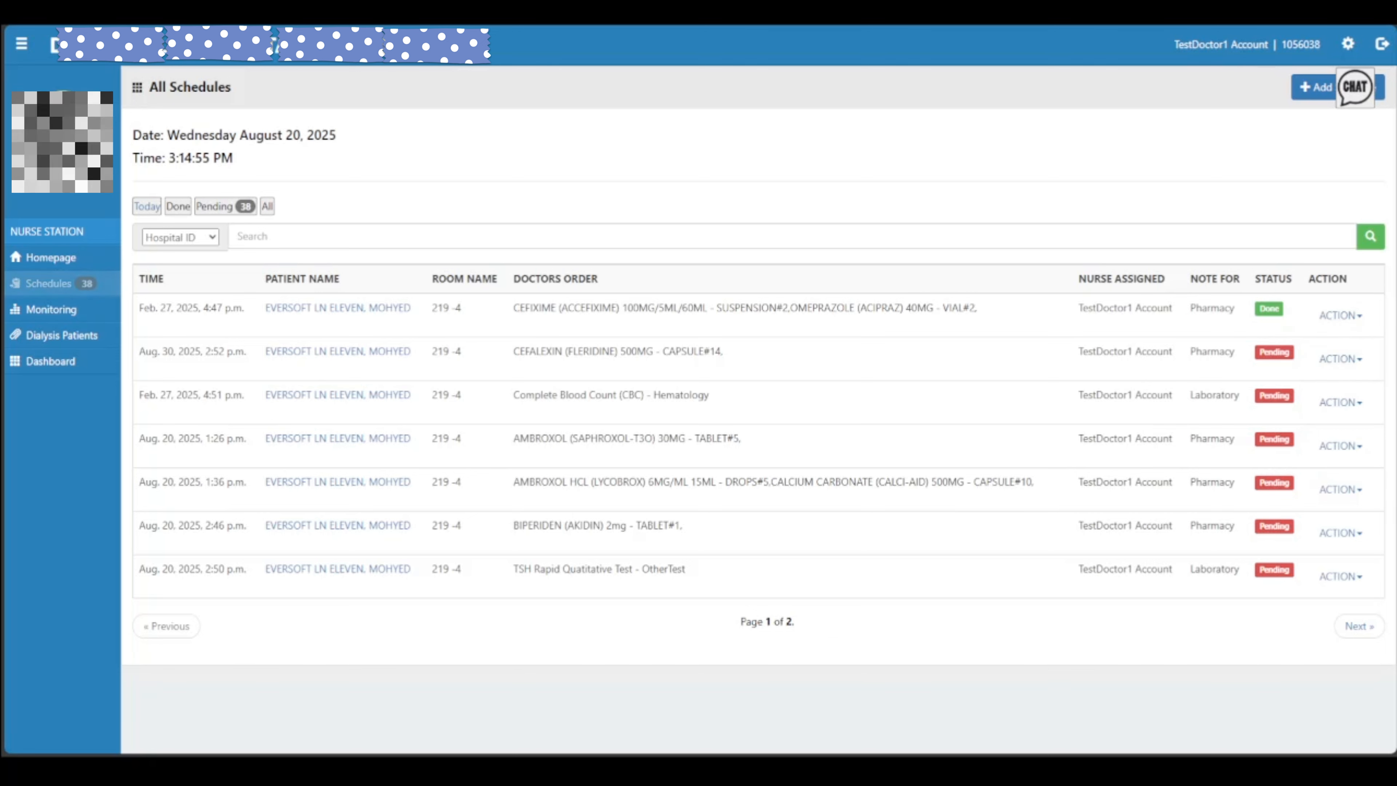
{"action": "left_click", "coordinate": [1340, 315]}
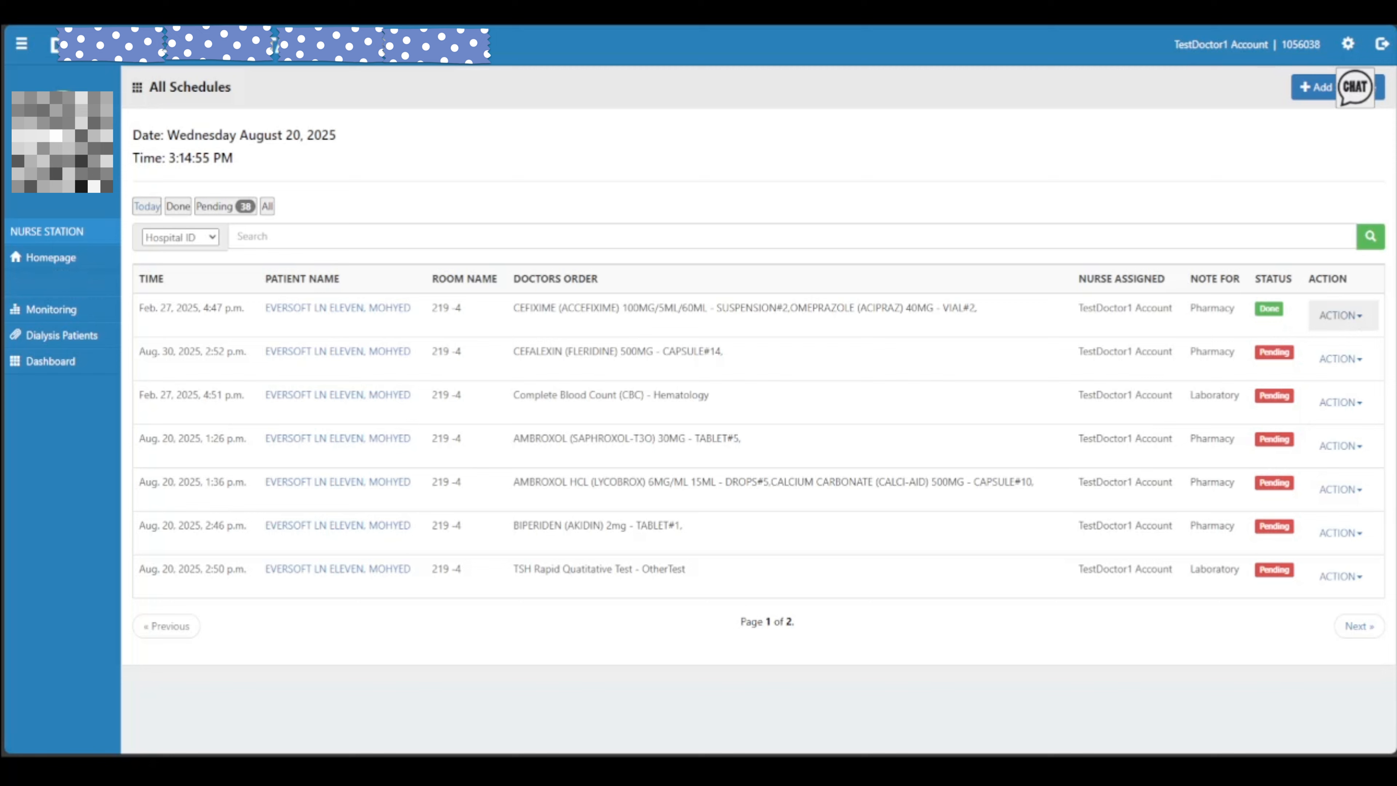
{"action": "left_click", "coordinate": [1355, 328]}
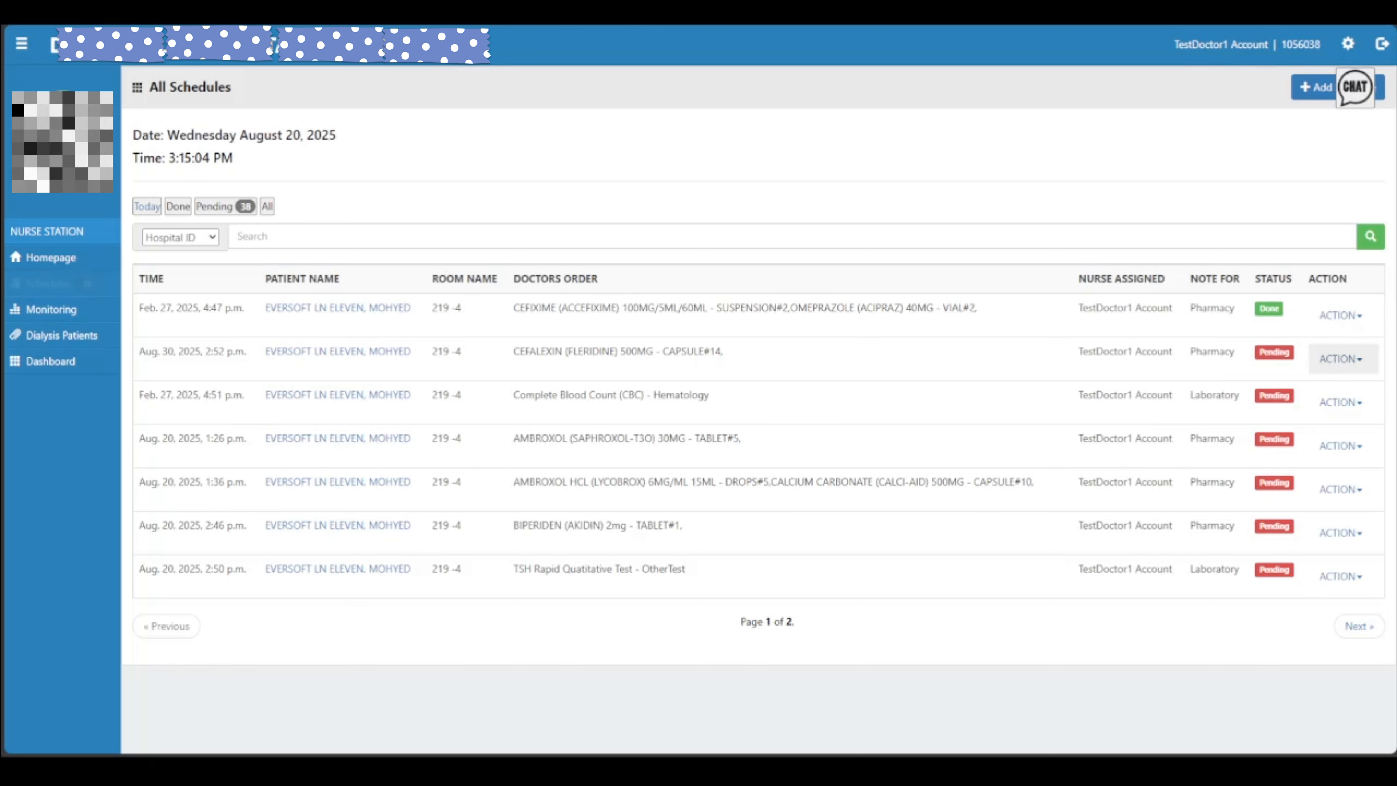
{"action": "left_click", "coordinate": [1339, 358]}
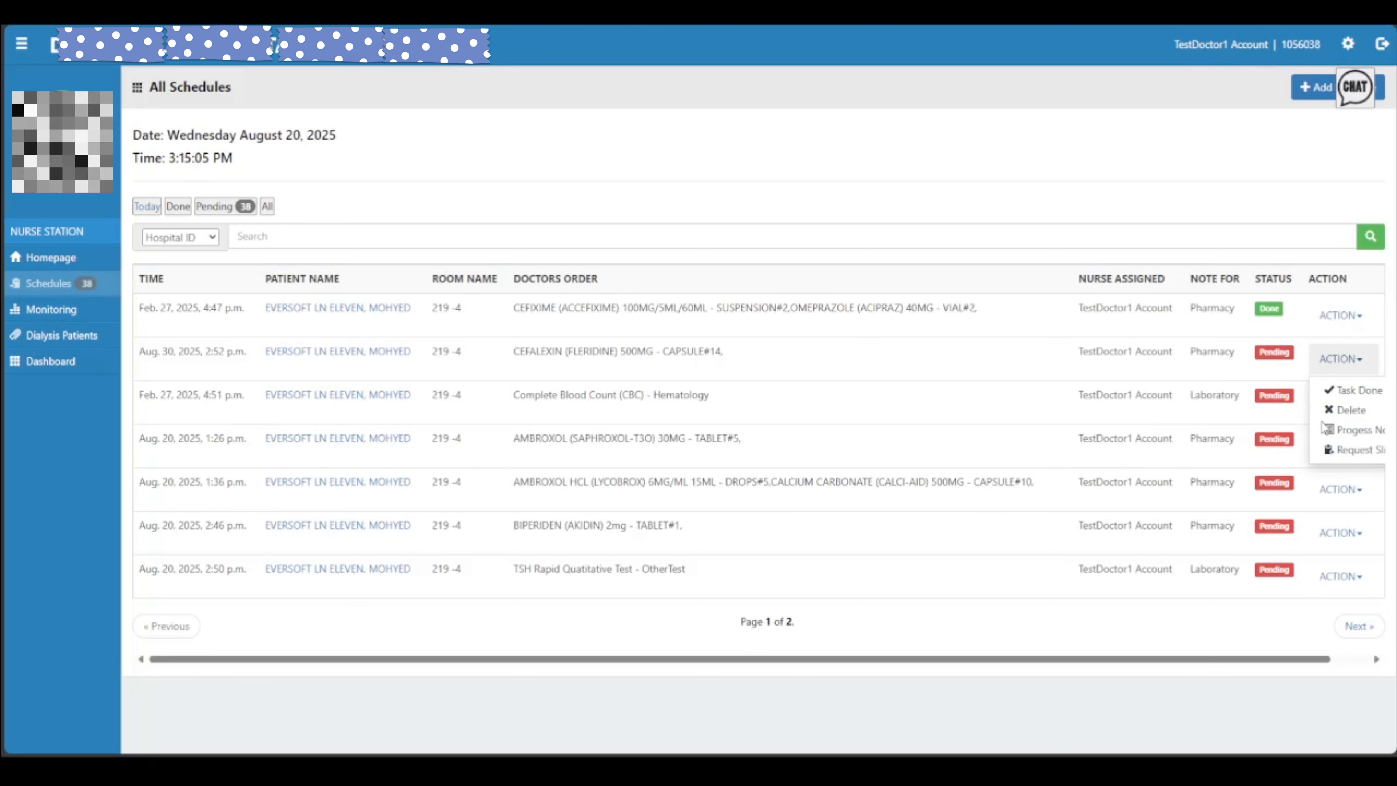
{"action": "scroll", "coordinate": [1342, 457], "scroll_direction": "right", "scroll_amount": 1}
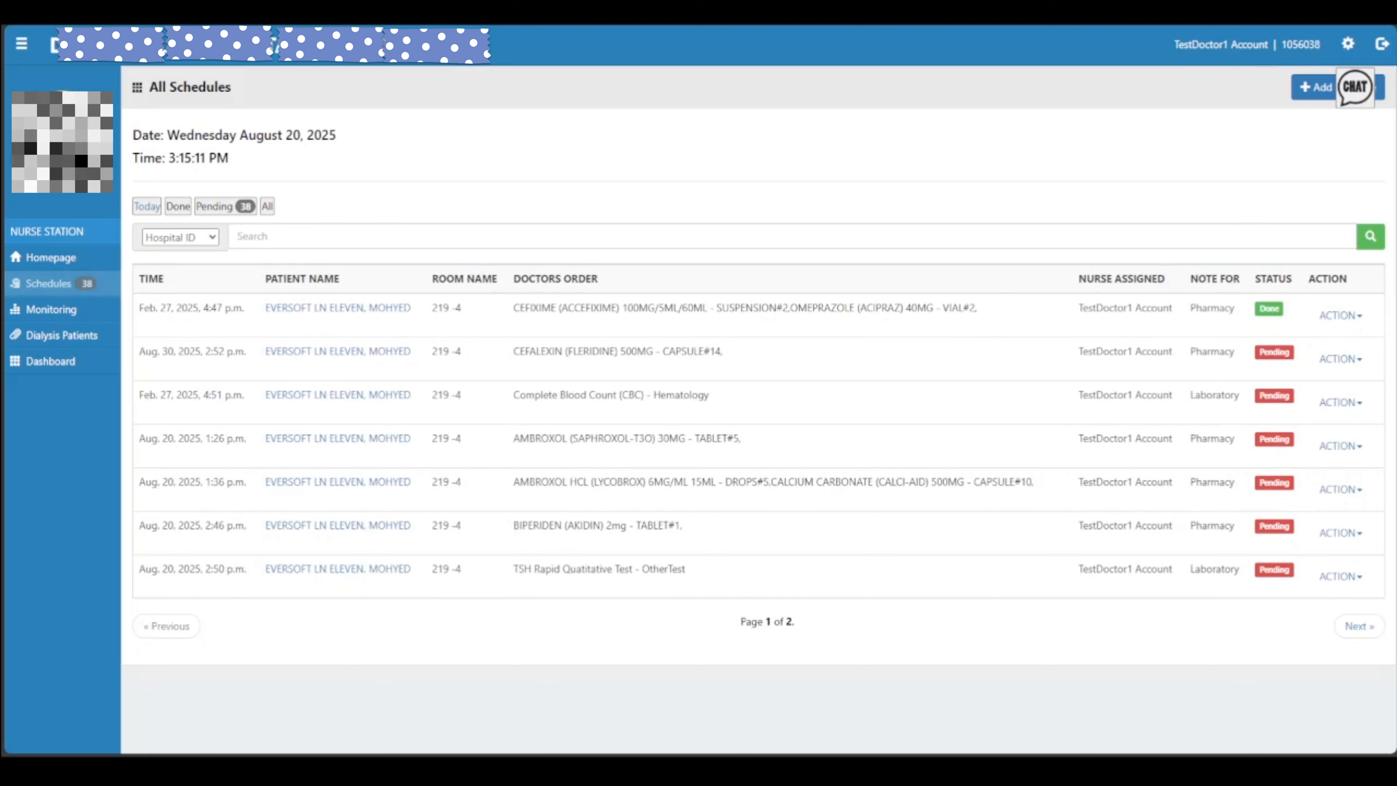
{"action": "left_click", "coordinate": [1337, 319]}
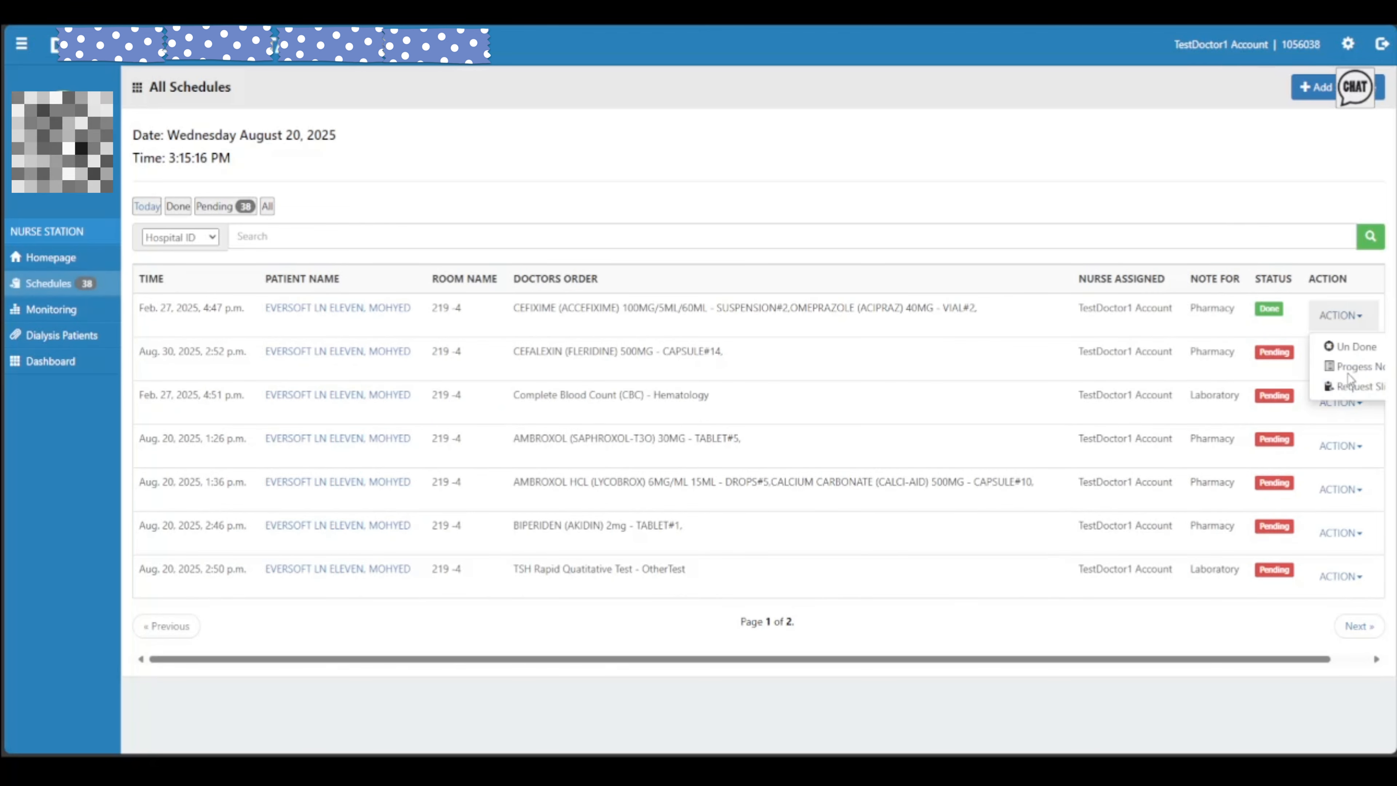